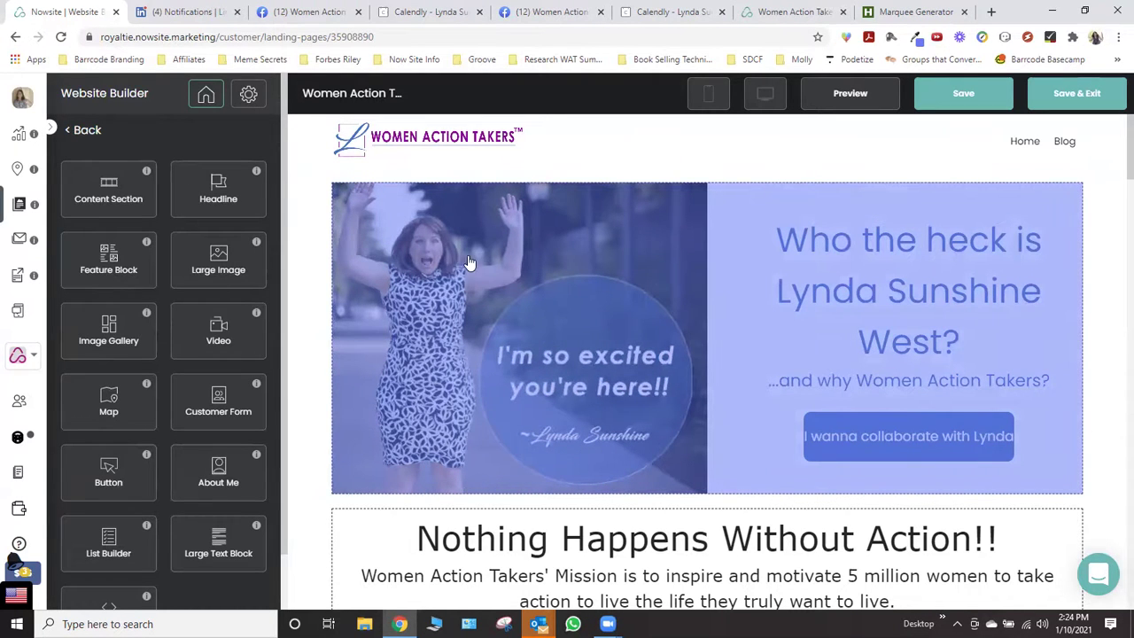
Open the top feature block's settings, review its content, image placement and button options, and accept them without edits
left_click(403, 257)
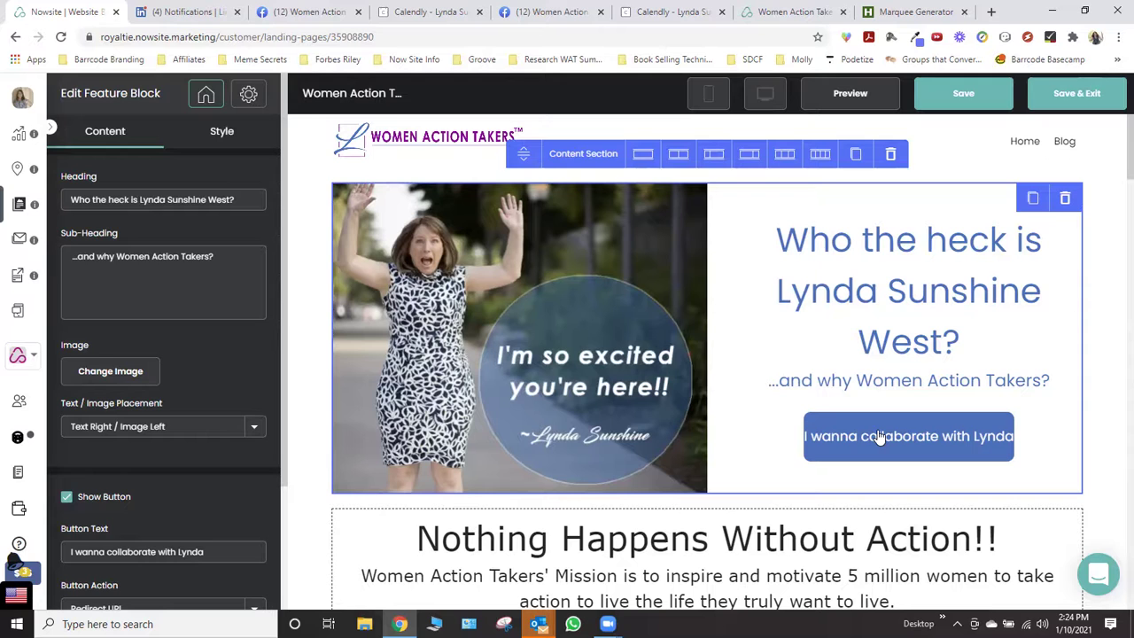
scroll(200, 429, "down", 2)
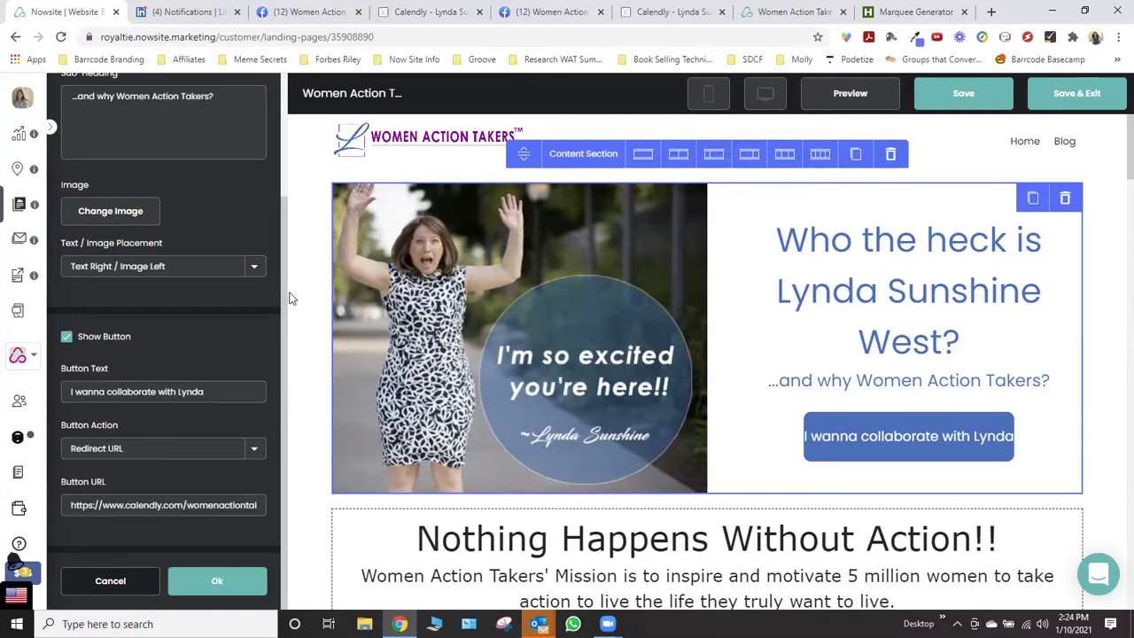
left_click(228, 585)
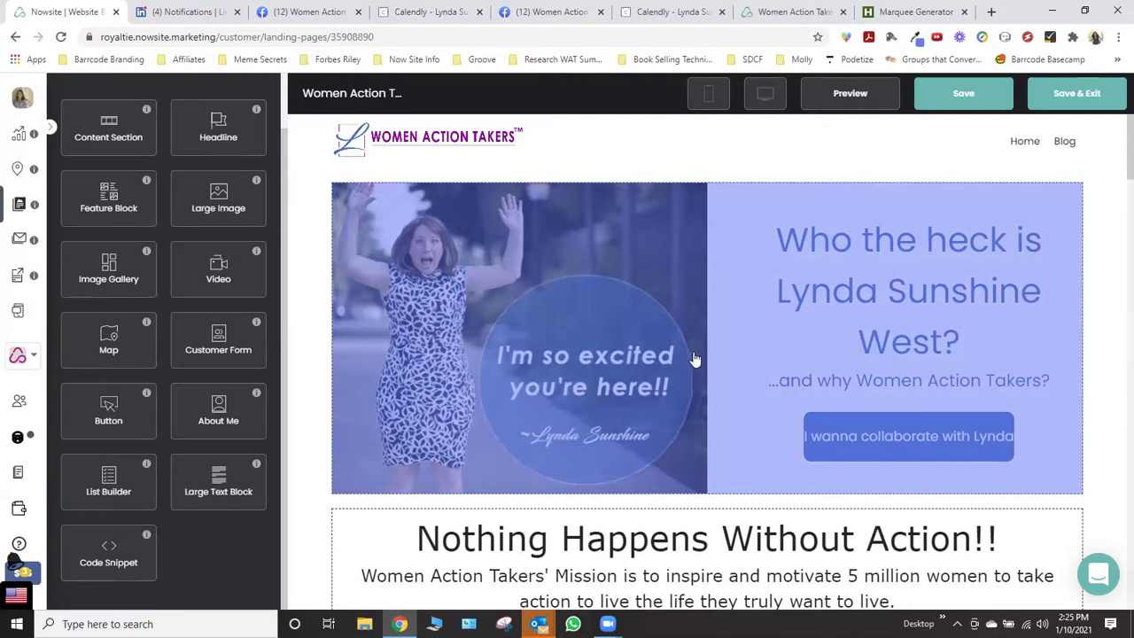
Add a content section between the top feature block and the "Nothing Happens Without Action!!" headline
scroll(626, 318, "down", 1)
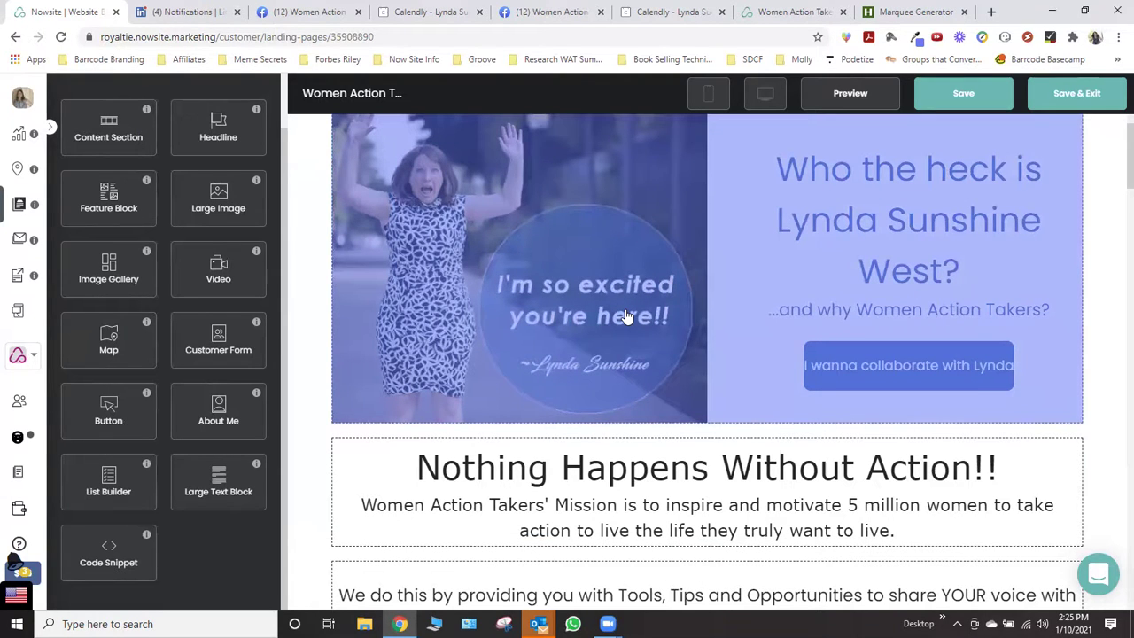
scroll(626, 317, "down", 1)
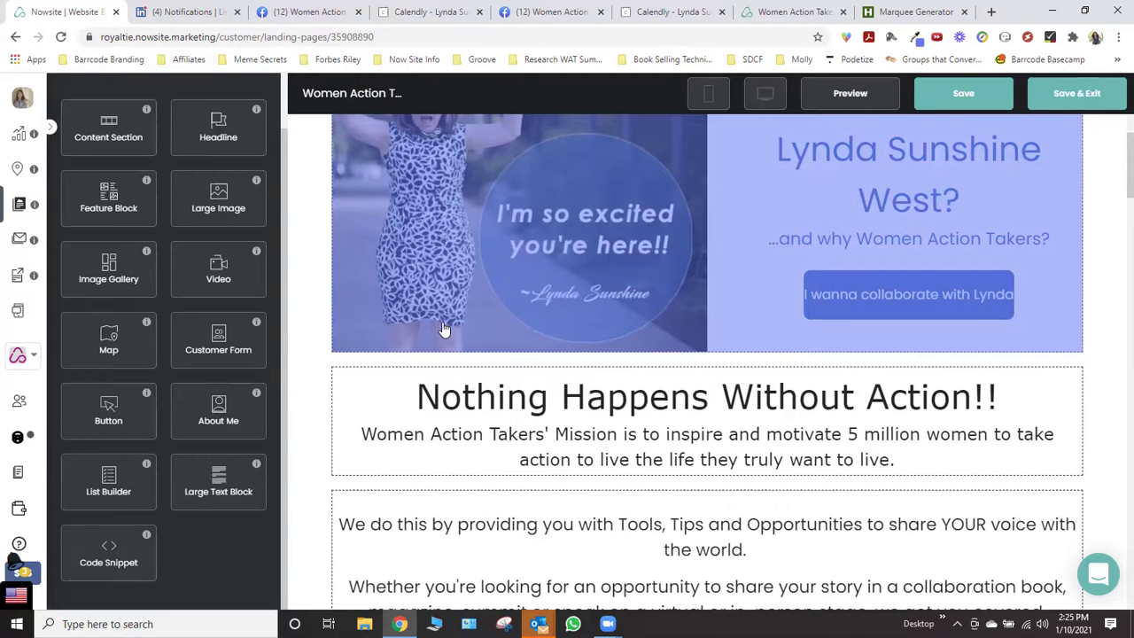
scroll(445, 330, "up", 2)
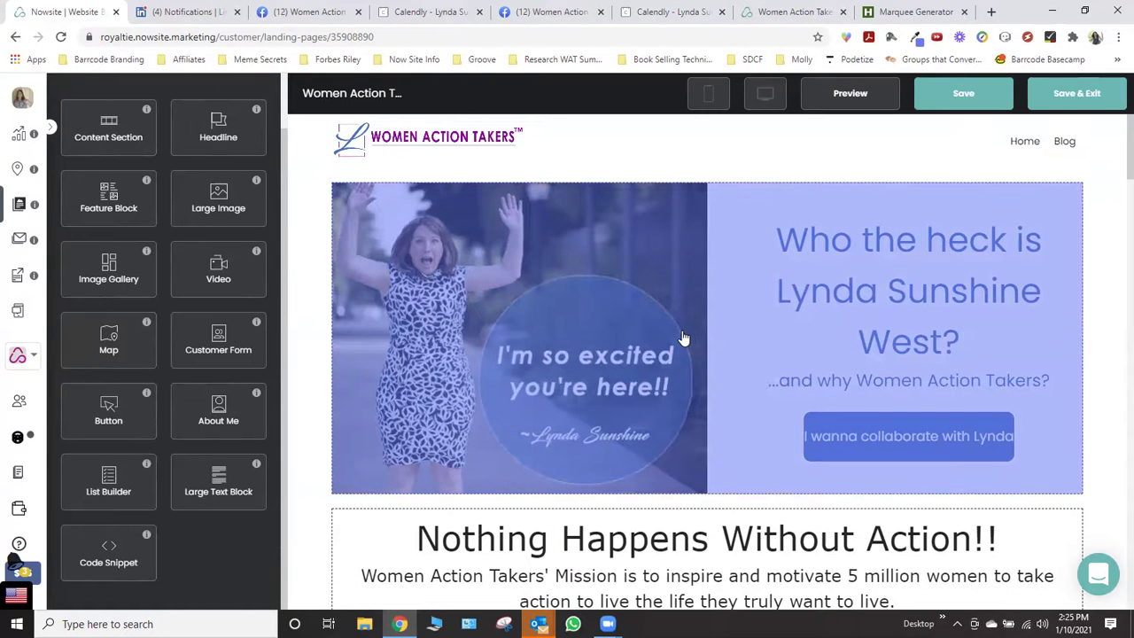
scroll(685, 338, "down", 2)
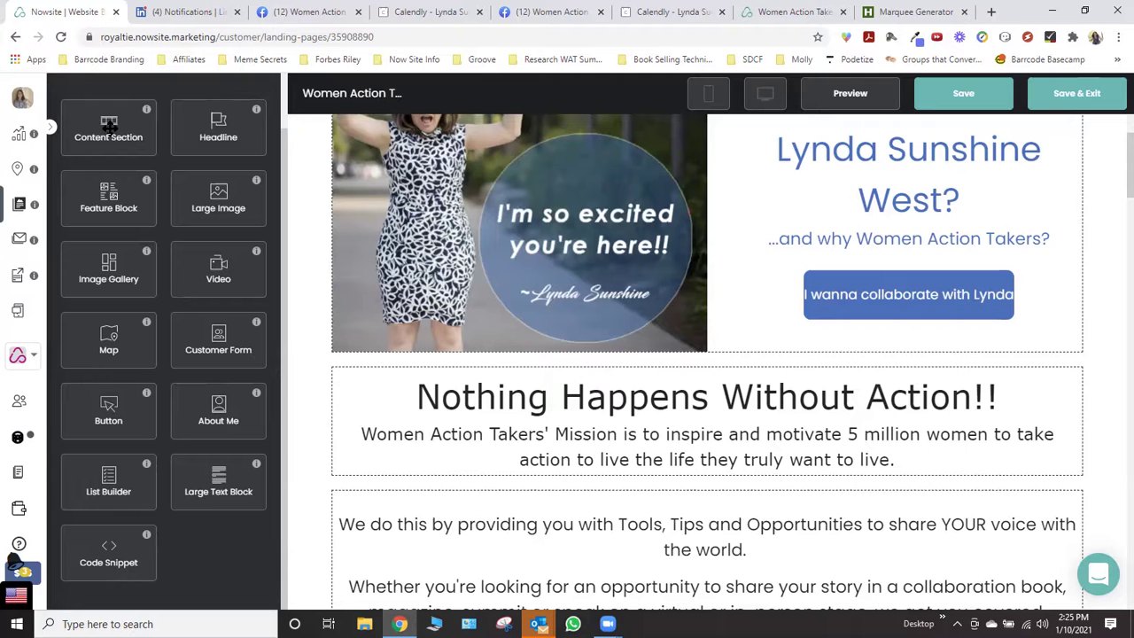
left_click_drag(108, 129, 540, 387)
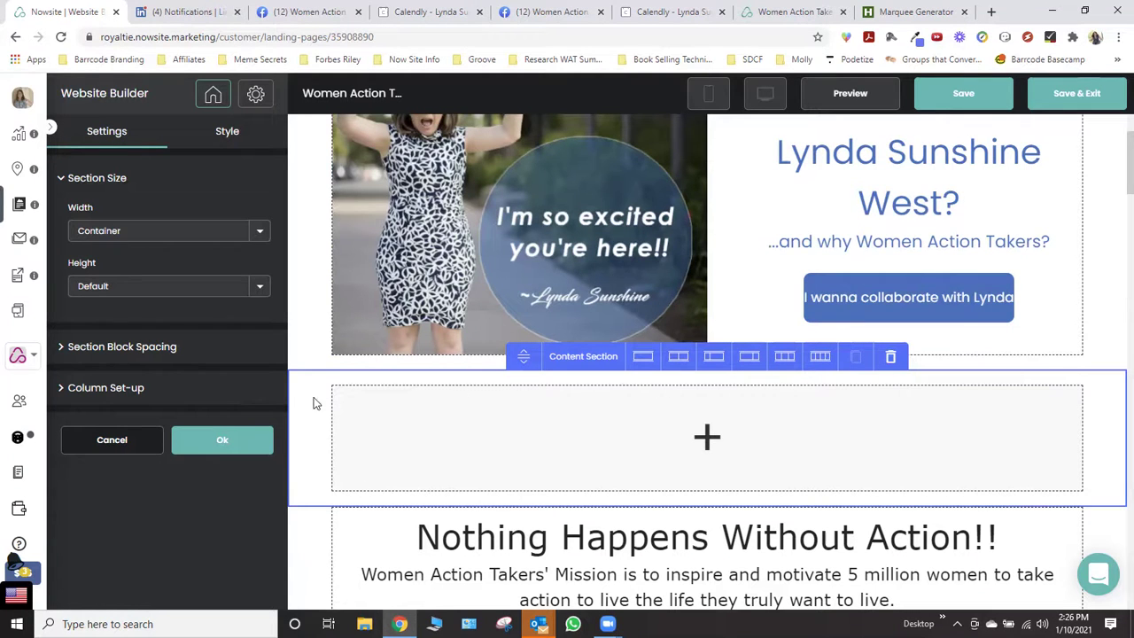
Try the two-column, narrow-wide, wide-narrow, three-column and four-column layouts on the new content section
left_click(679, 358)
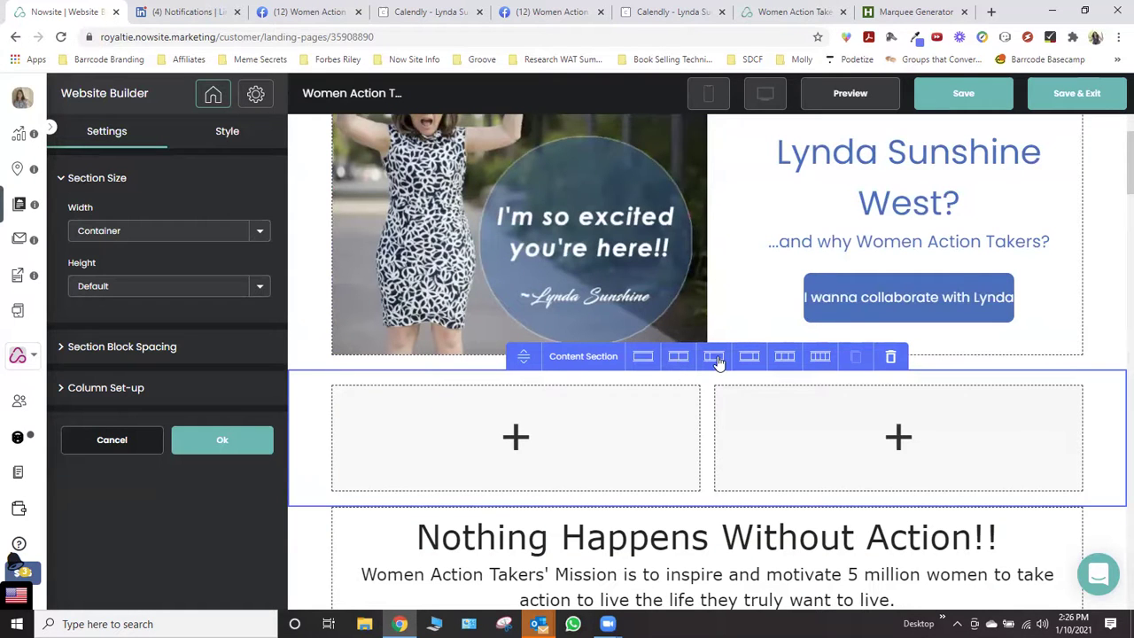
left_click(714, 358)
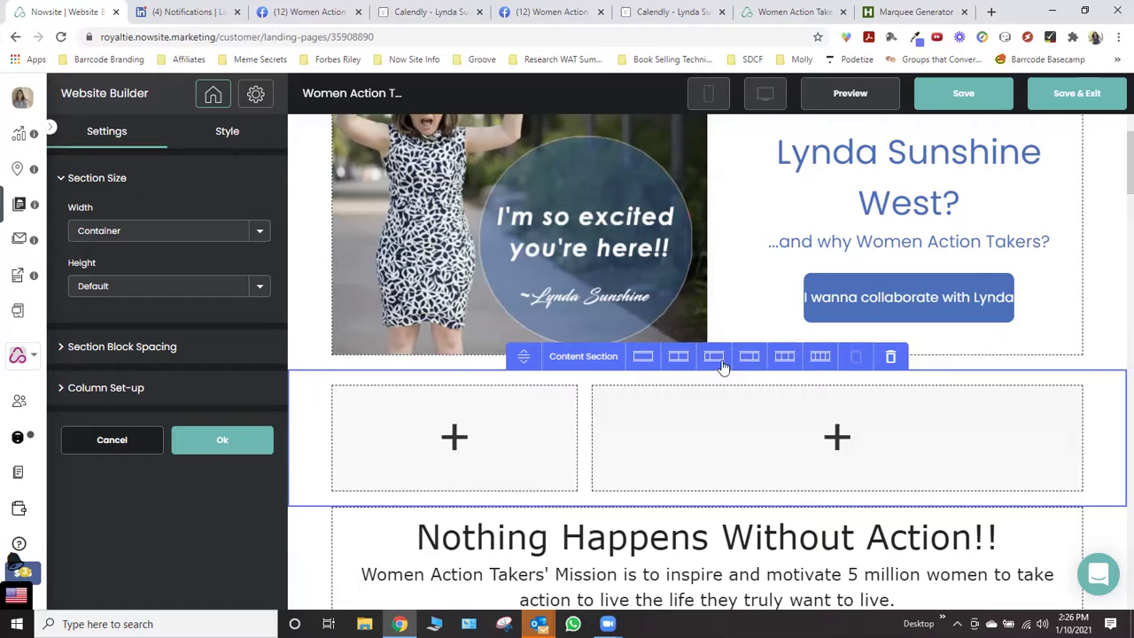
left_click(748, 358)
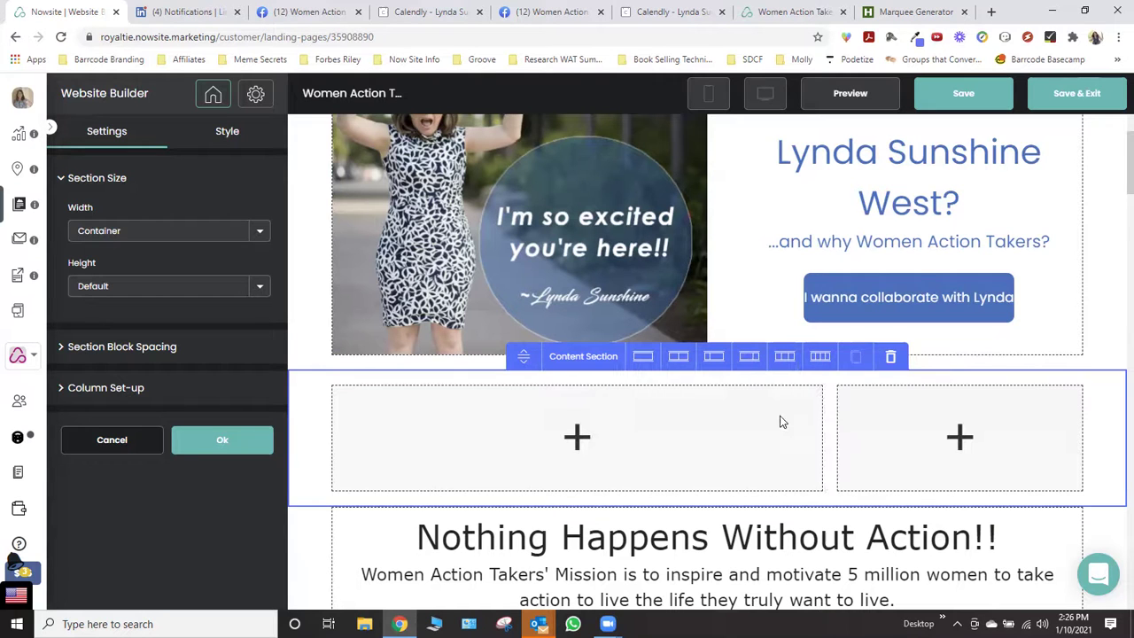
left_click(786, 358)
left_click(818, 359)
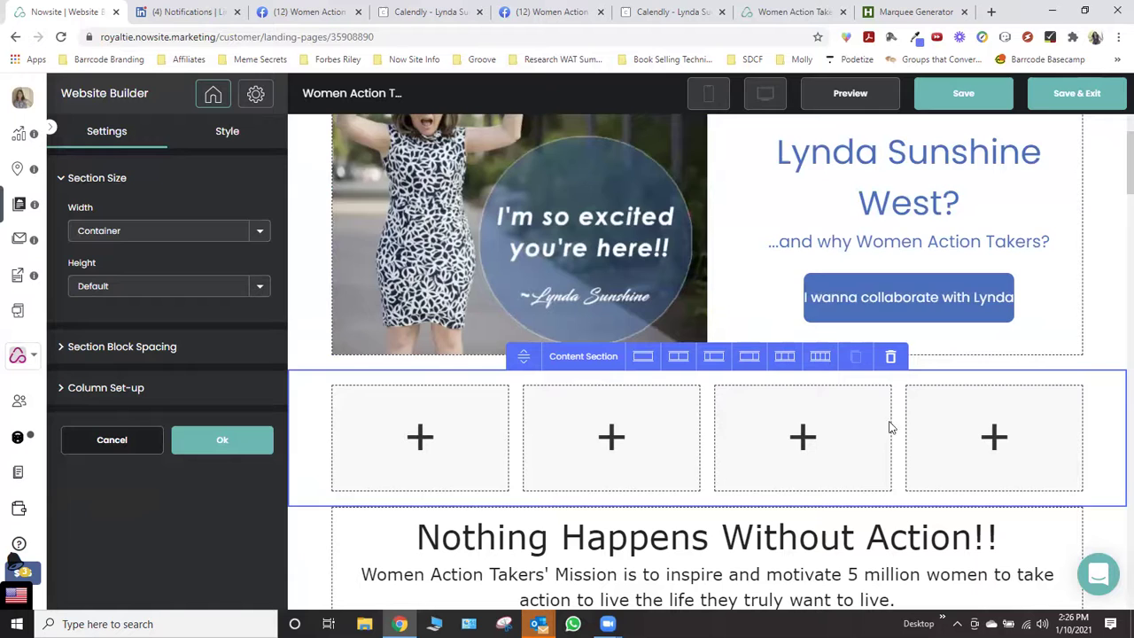
Examine the four-column testimonials on the Women Action Takers networking site, compare them with the new section, and return to the page builder
left_click(781, 14)
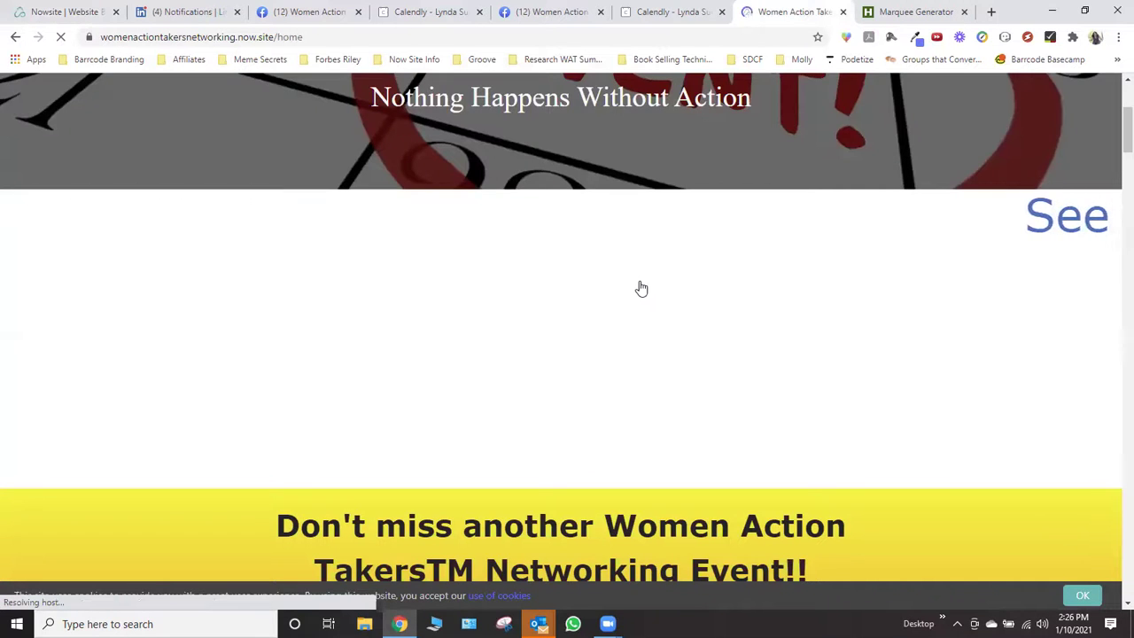
scroll(621, 266, "up", 3)
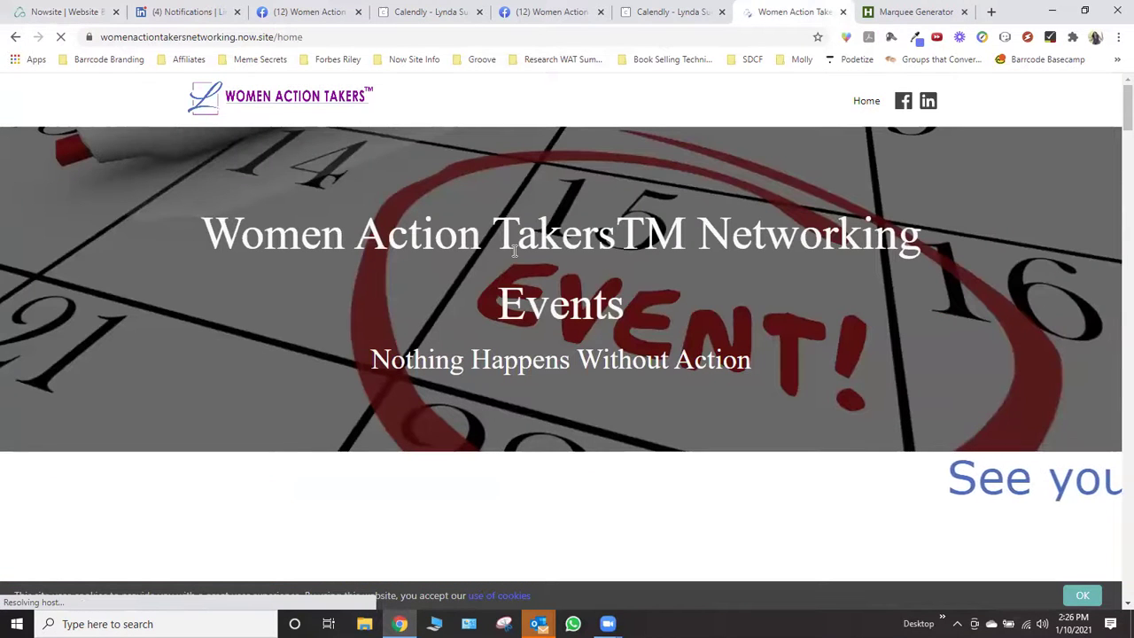
scroll(624, 252, "down", 10)
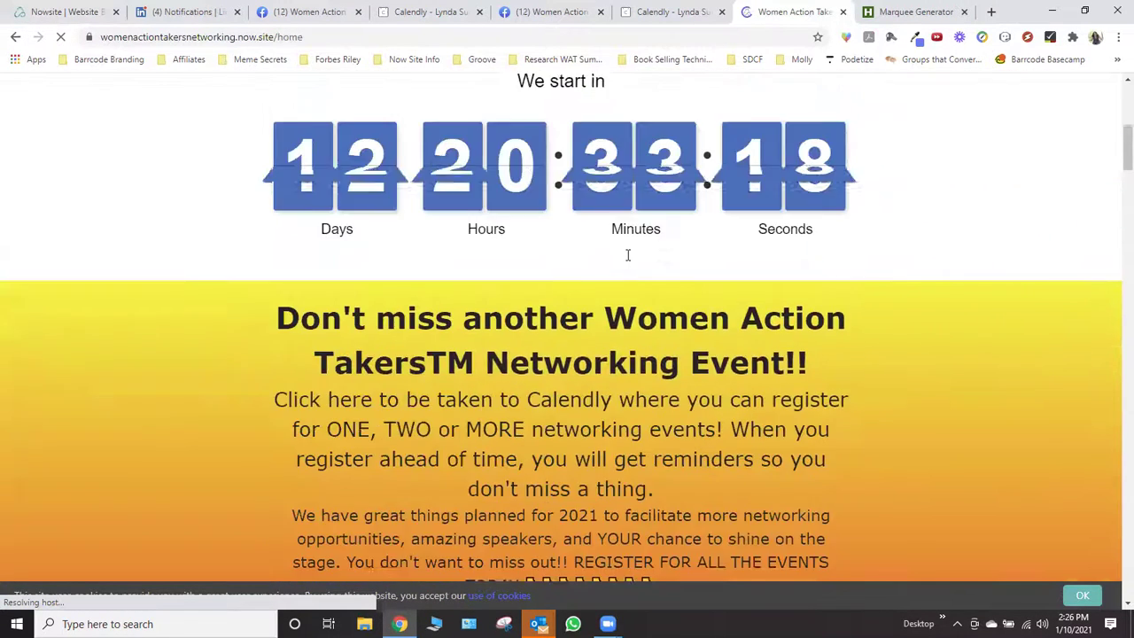
scroll(627, 255, "down", 10)
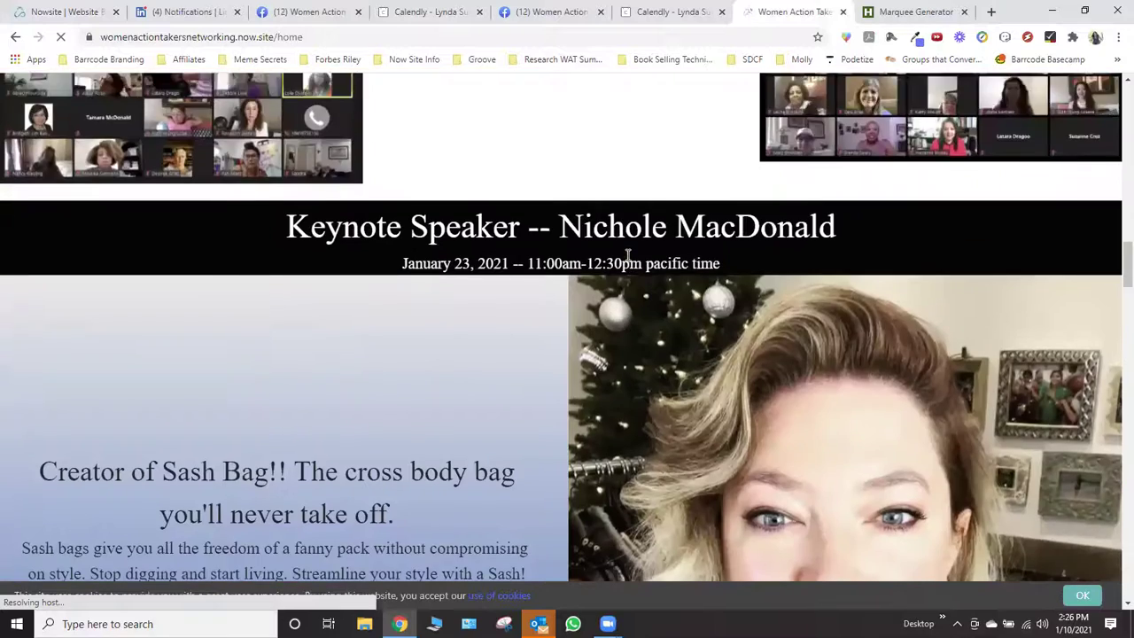
scroll(627, 256, "down", 15)
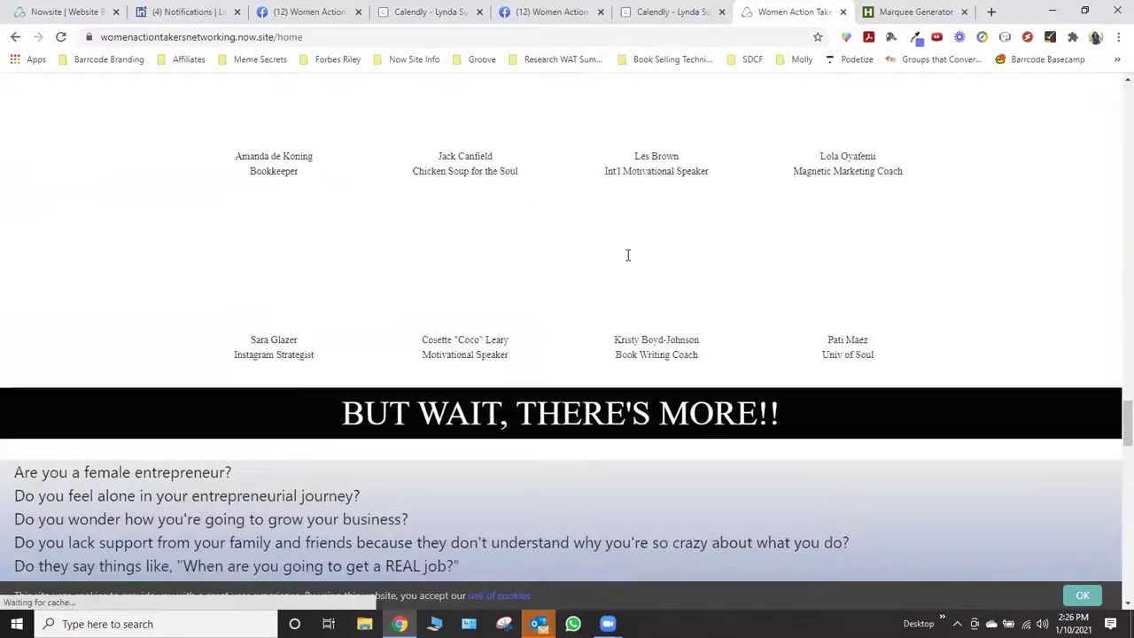
scroll(627, 256, "up", 5)
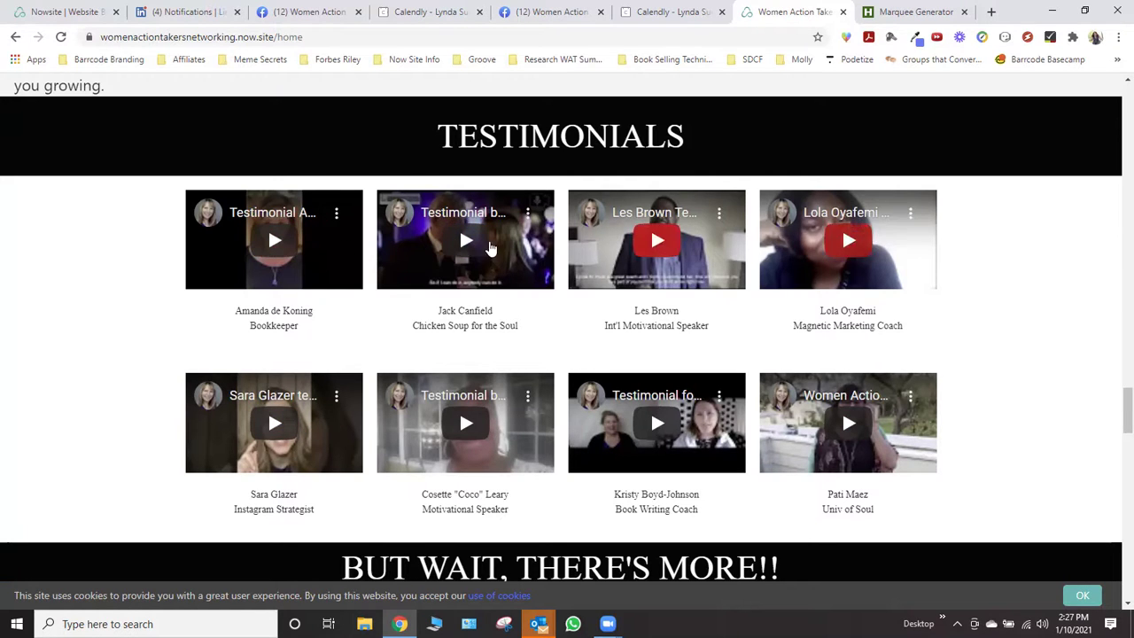
left_click(63, 13)
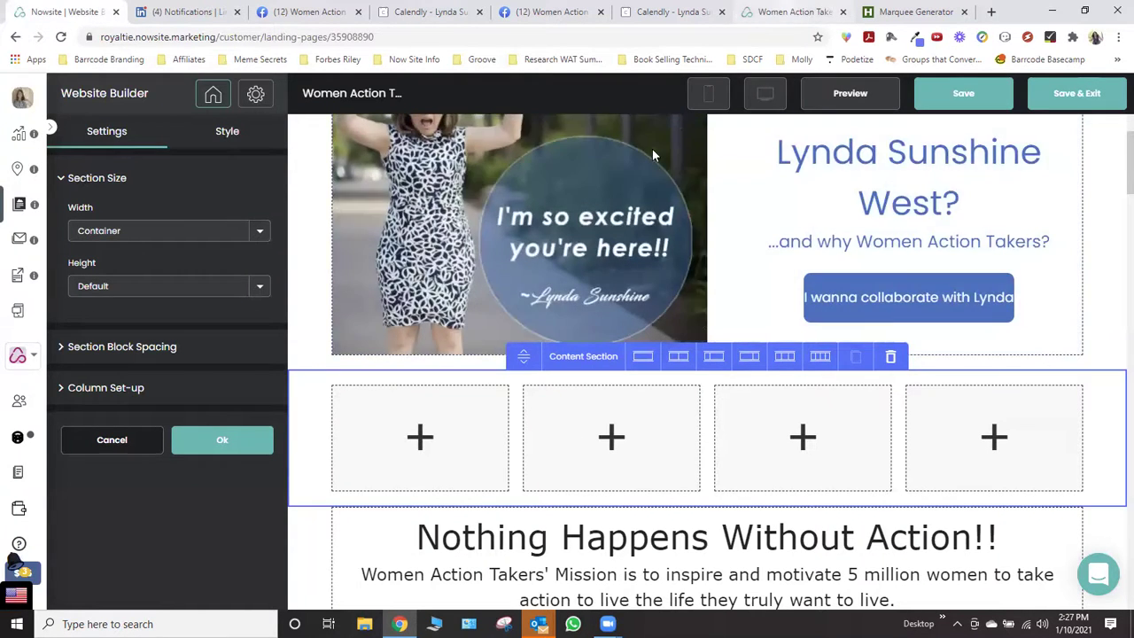
left_click(804, 12)
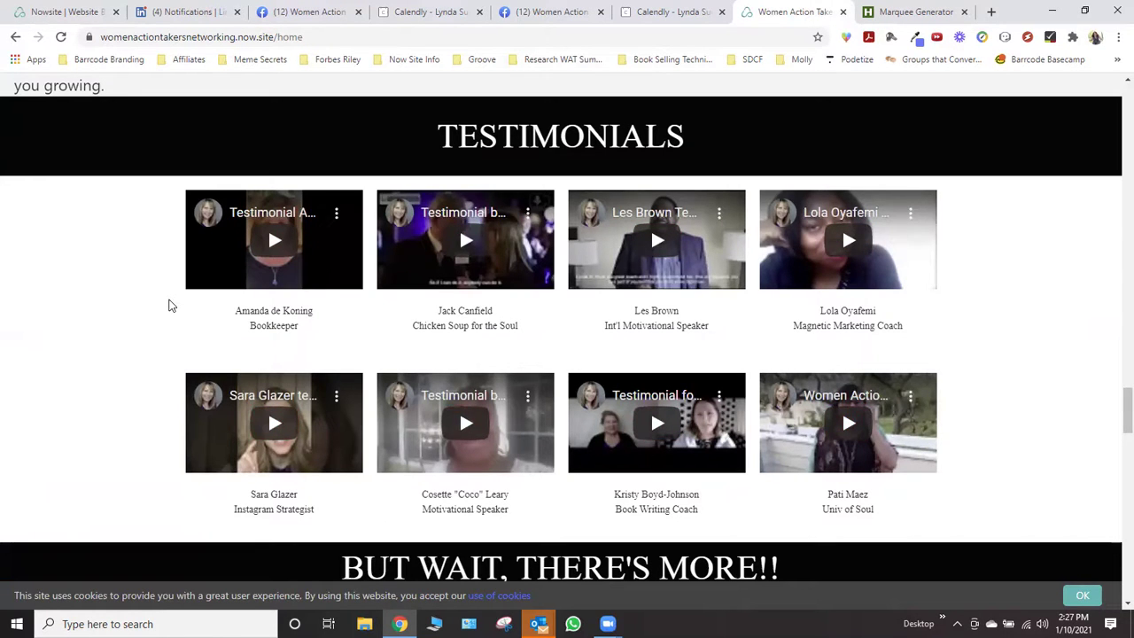
left_click(64, 12)
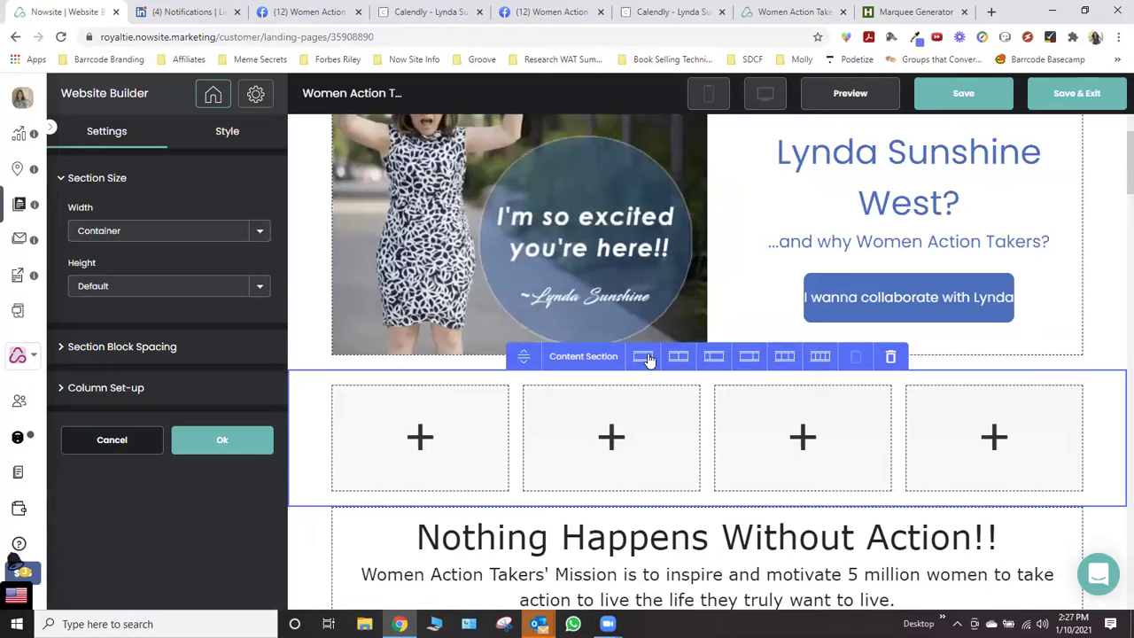
Return the content section to a single column, and try the Full Width setting before going back to Container width
left_click(644, 358)
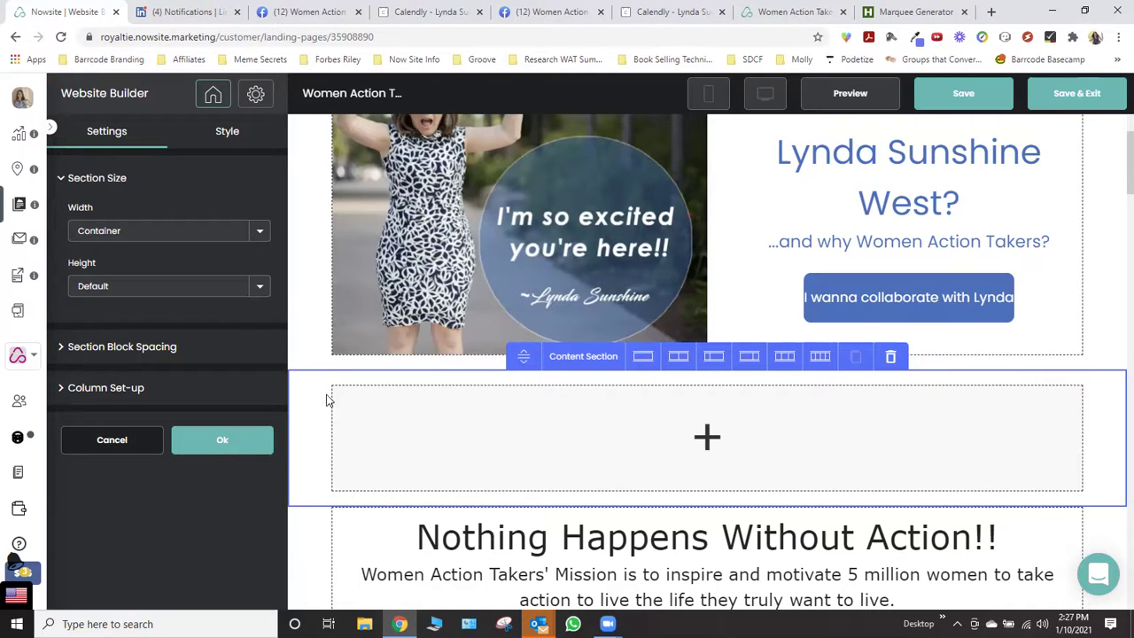
left_click(115, 232)
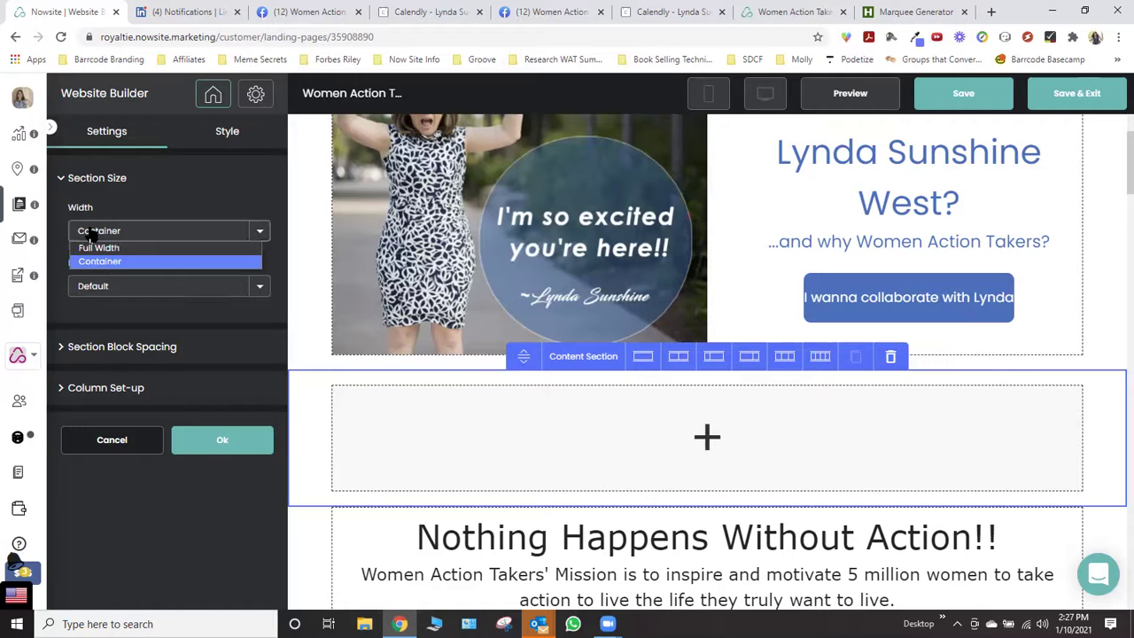
left_click(97, 249)
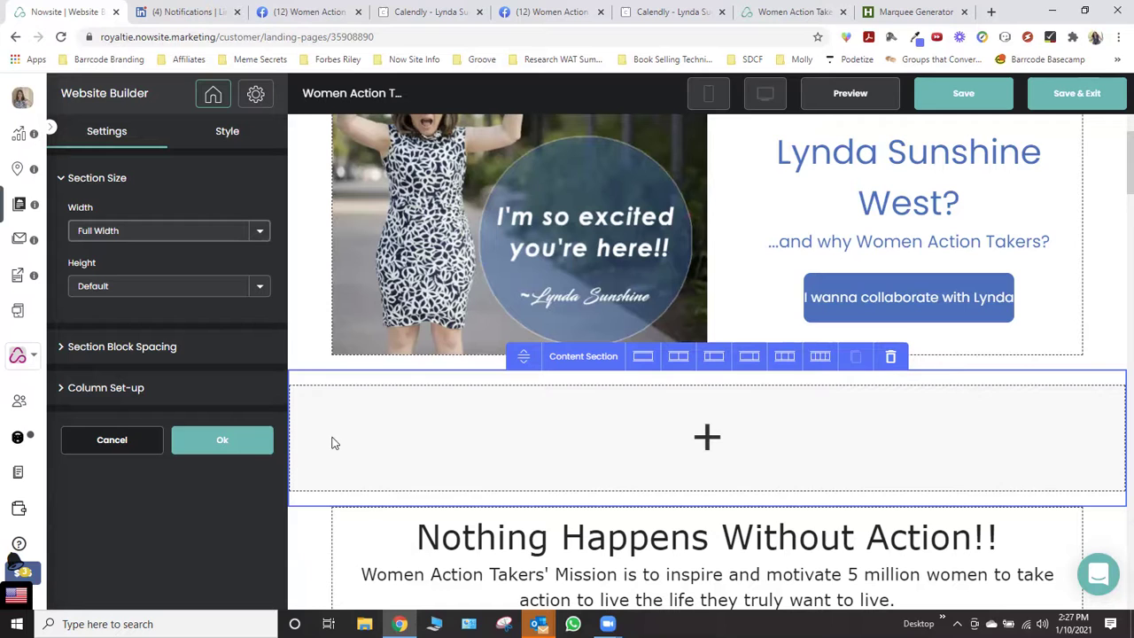
left_click(91, 234)
left_click(101, 257)
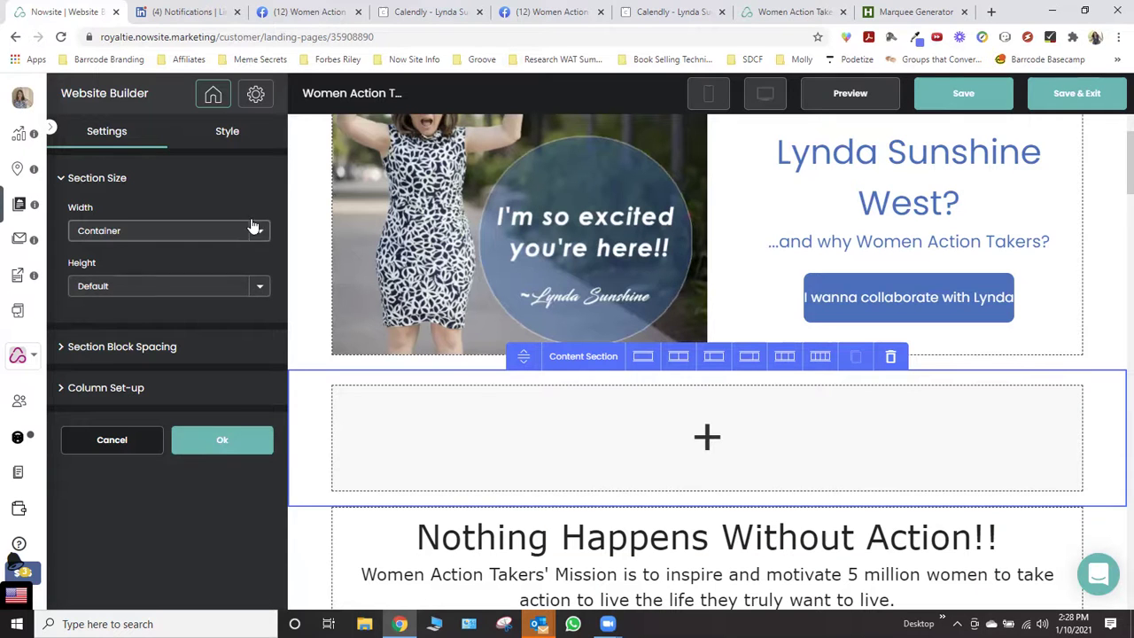
Try the Transparent background style on the content section and switch it back to Solid Color
left_click(228, 137)
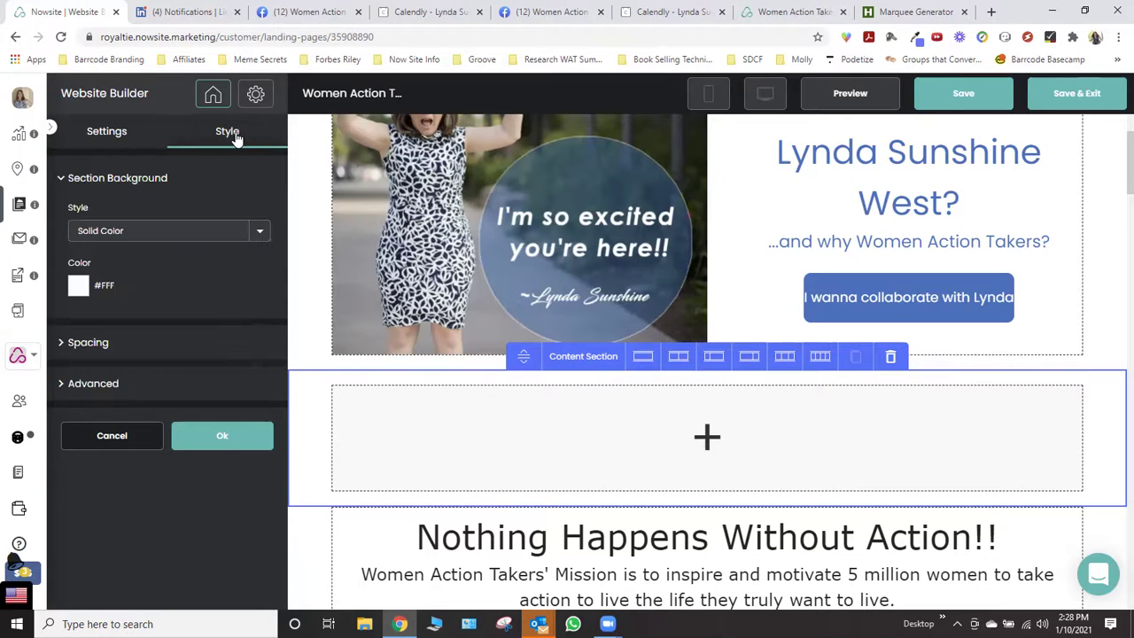
left_click(127, 232)
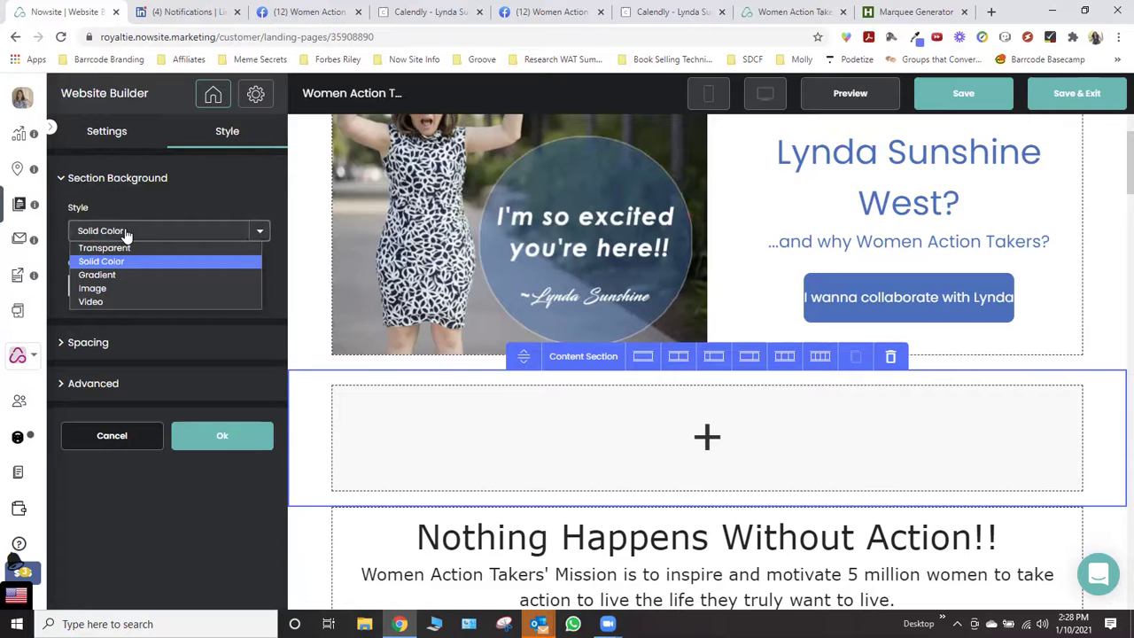
left_click(118, 248)
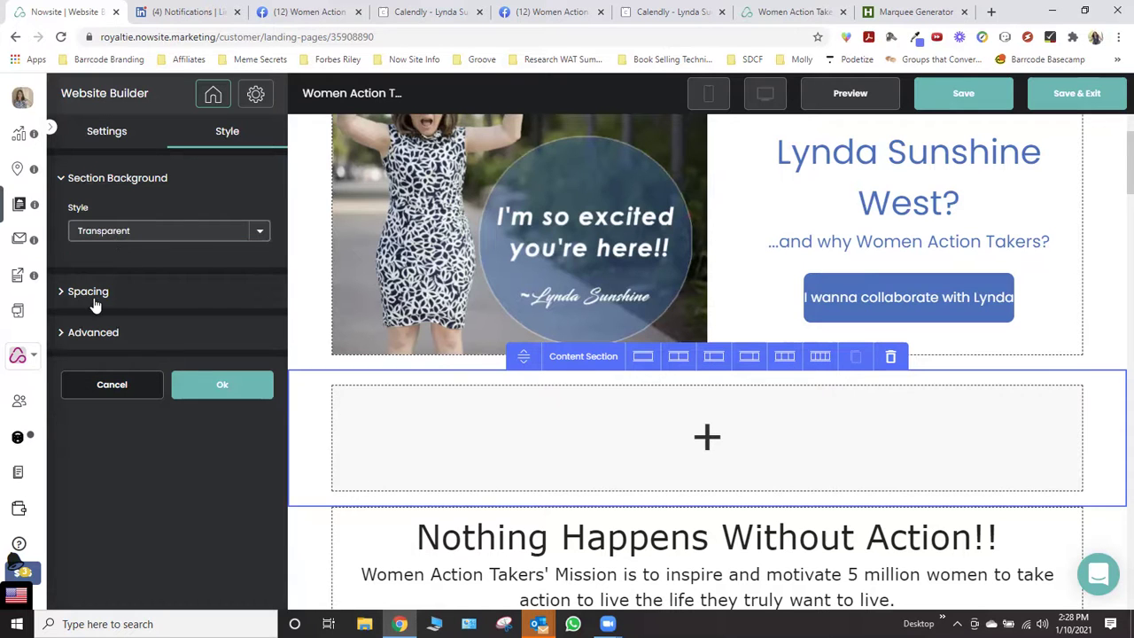
left_click(101, 238)
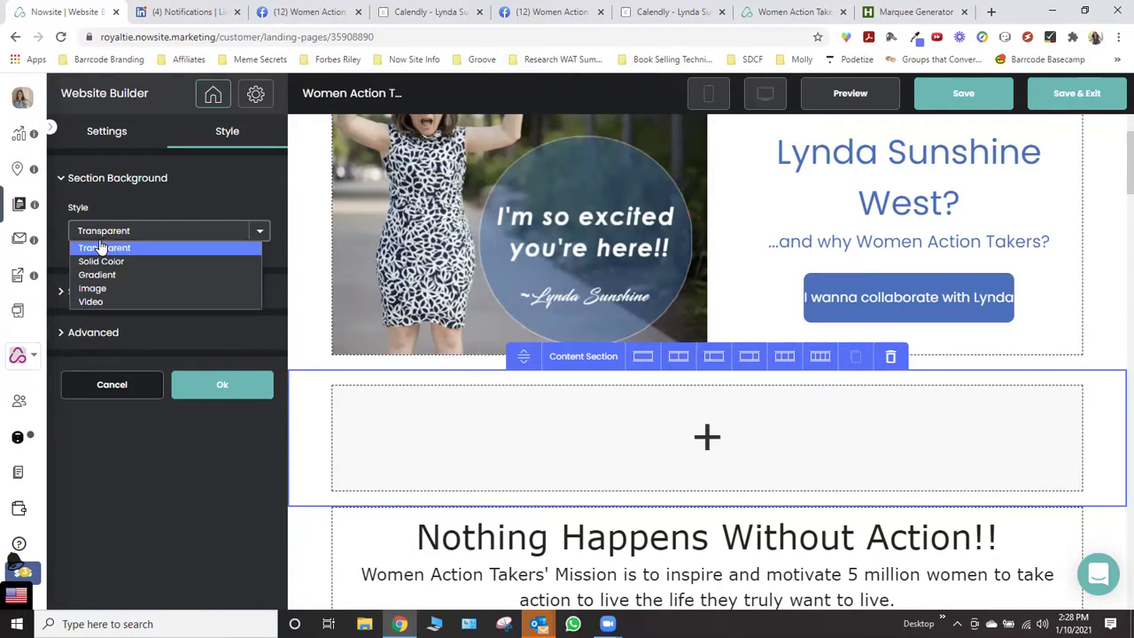
left_click(101, 262)
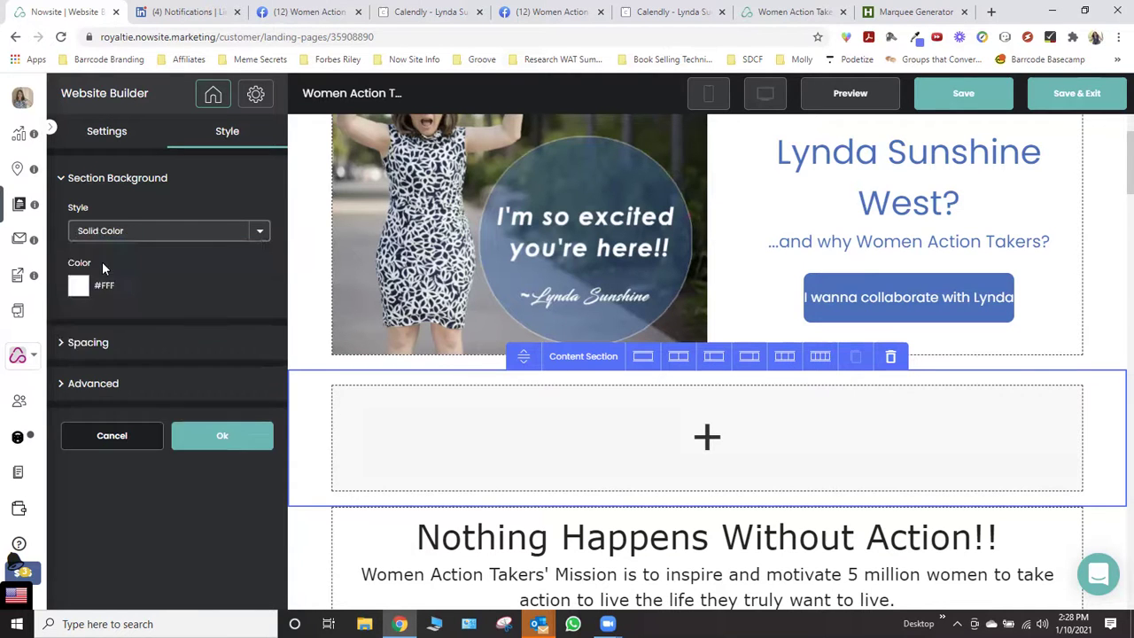
Try the red background color #f70909 on the content section and set it back to white, #ffffff
left_click(82, 289)
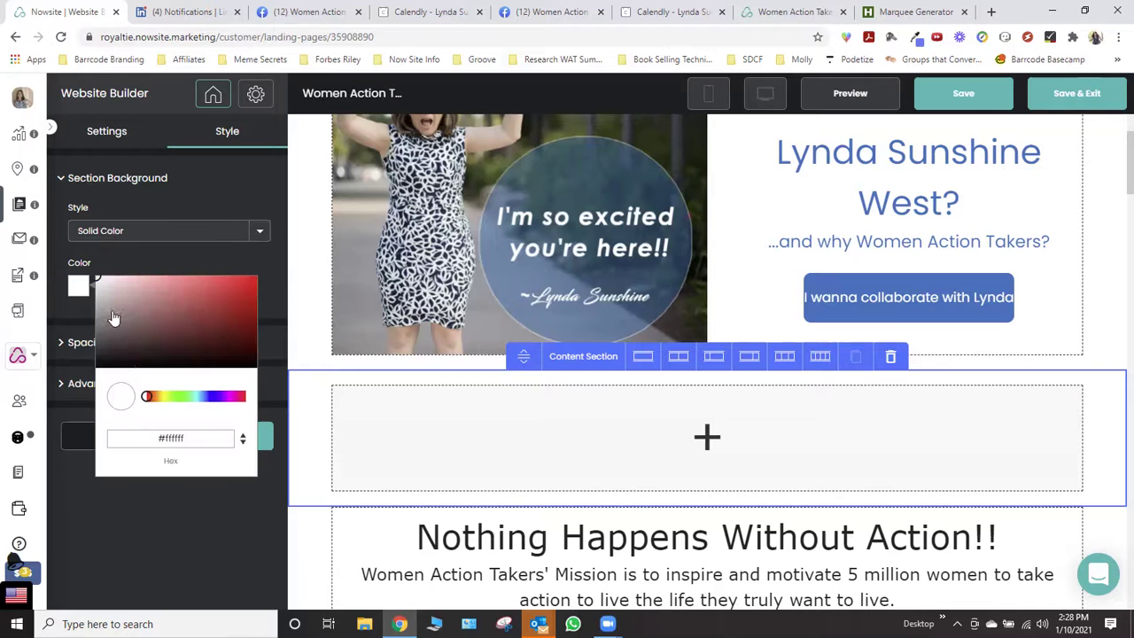
left_click(252, 282)
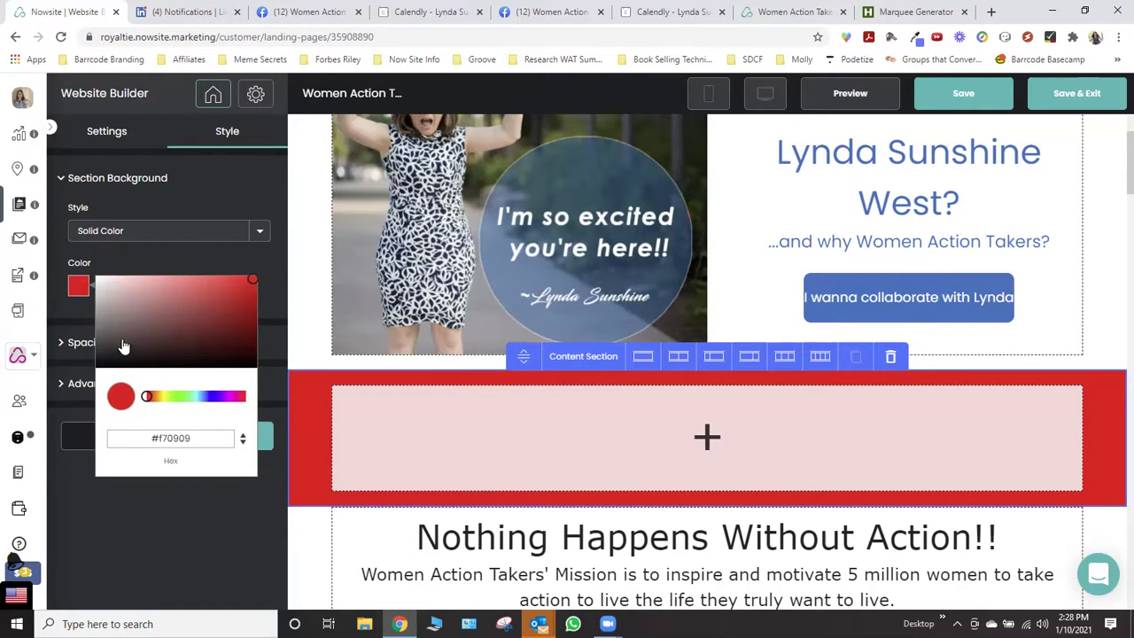
double_click(177, 436)
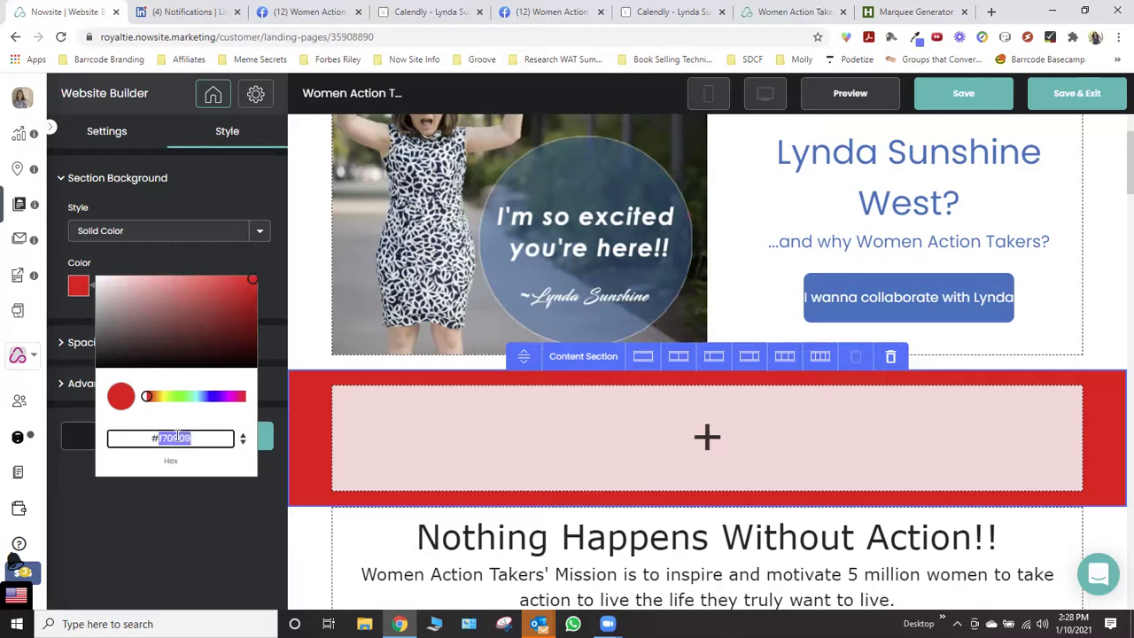
type("ffffff")
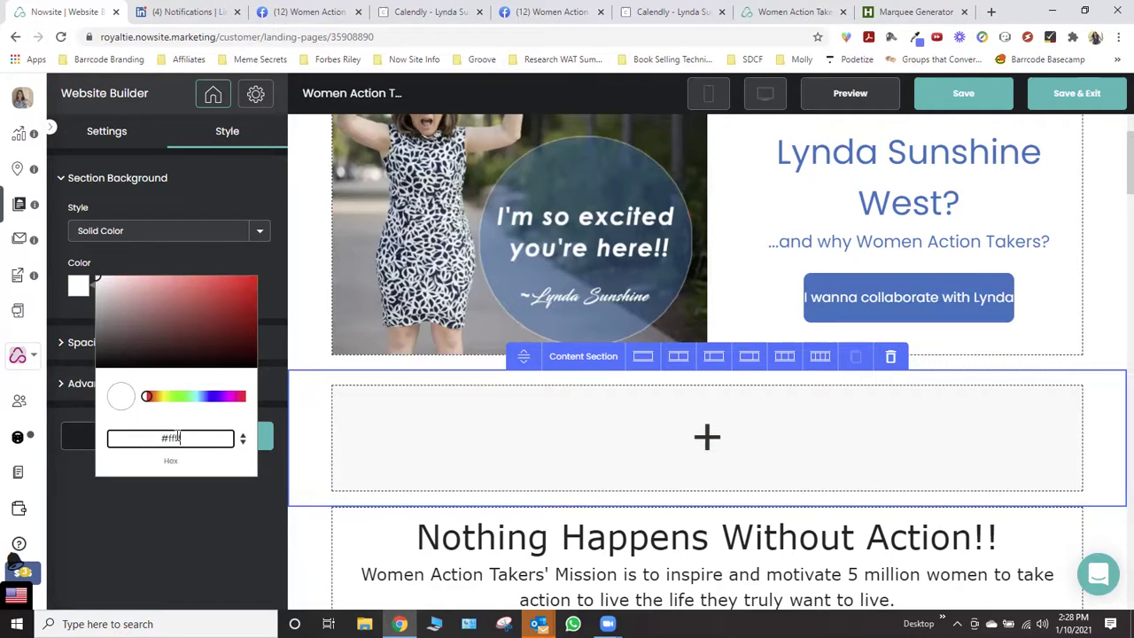
key("Return")
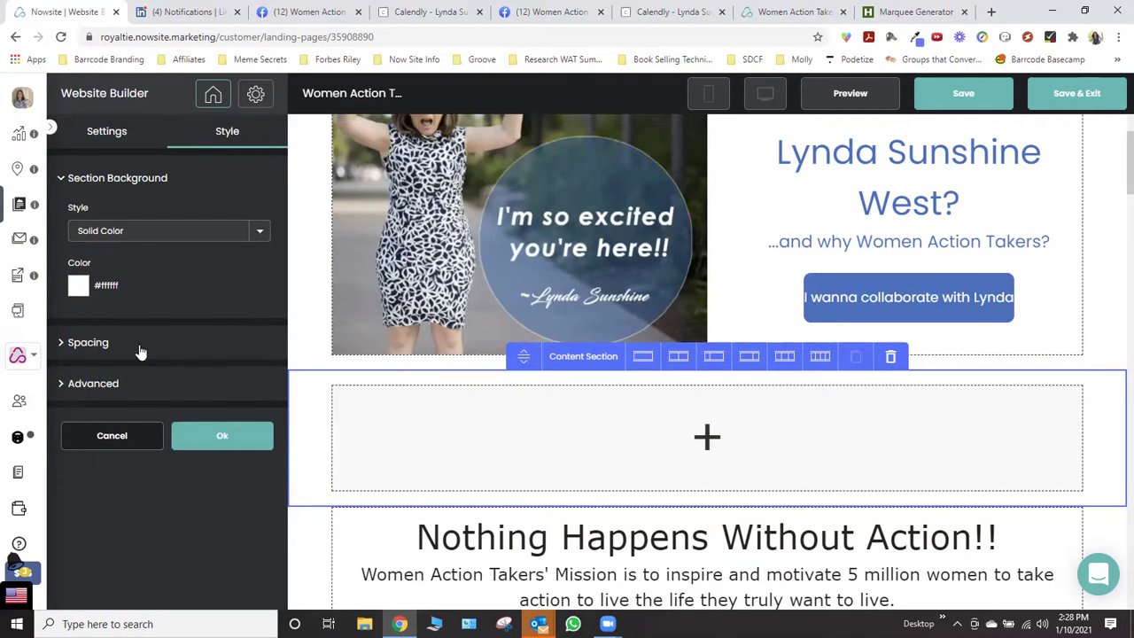
Set the content section's top and bottom padding to 0 px
left_click(94, 342)
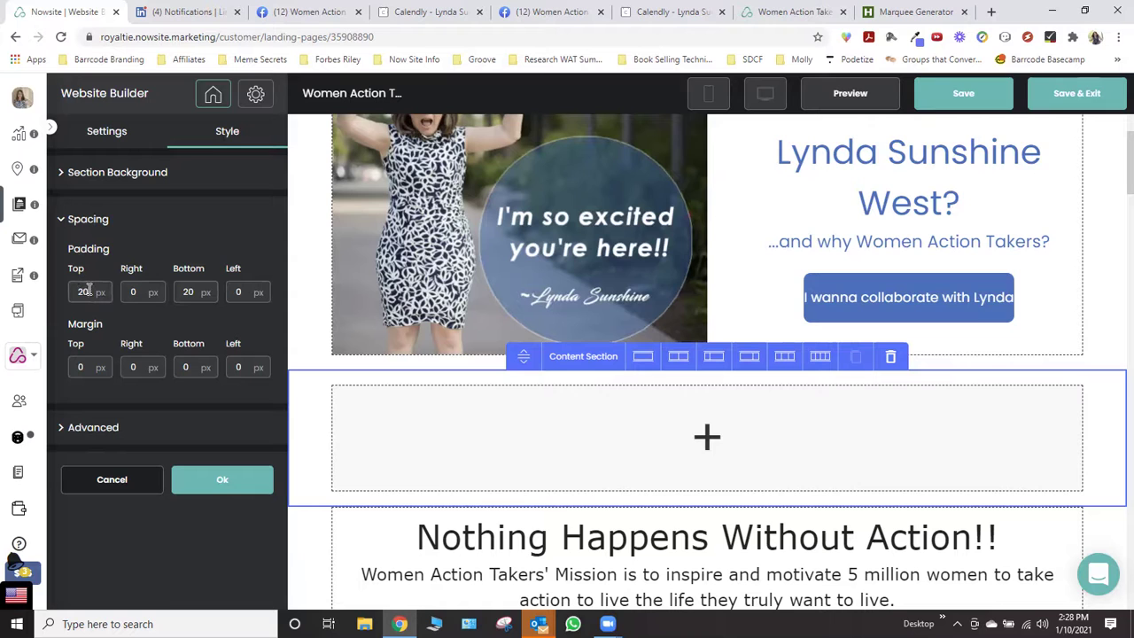
type("0")
key("Tab")
key("Tab")
type("0")
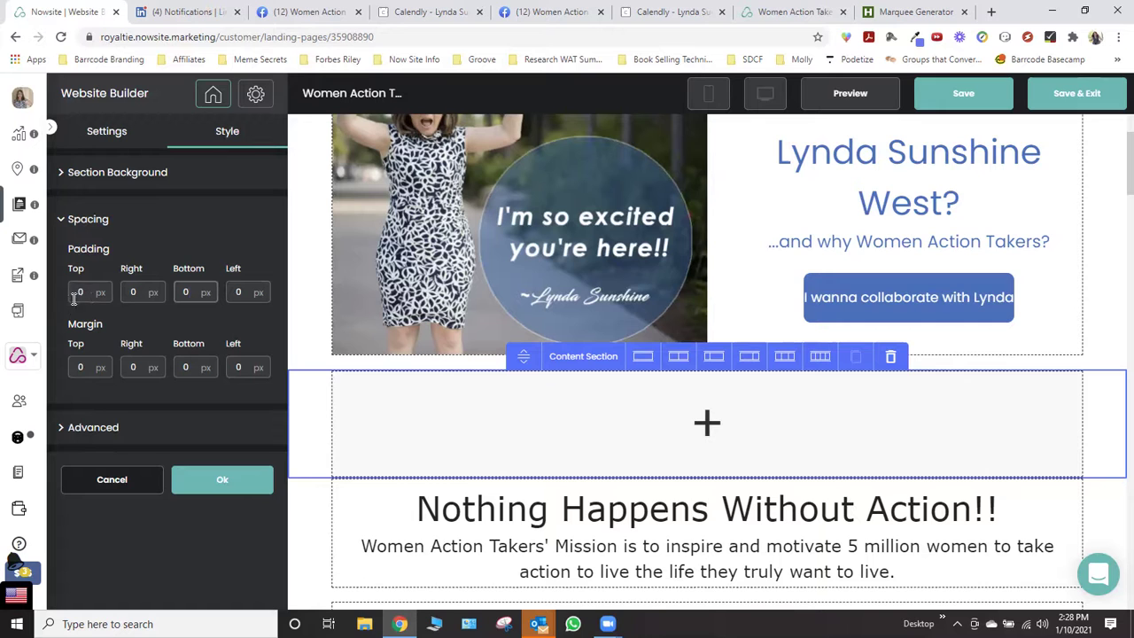
Set the content section's top and bottom padding back to 20 px and apply the section settings
left_click(78, 294)
type("20")
key("Tab")
key("Tab")
type("20")
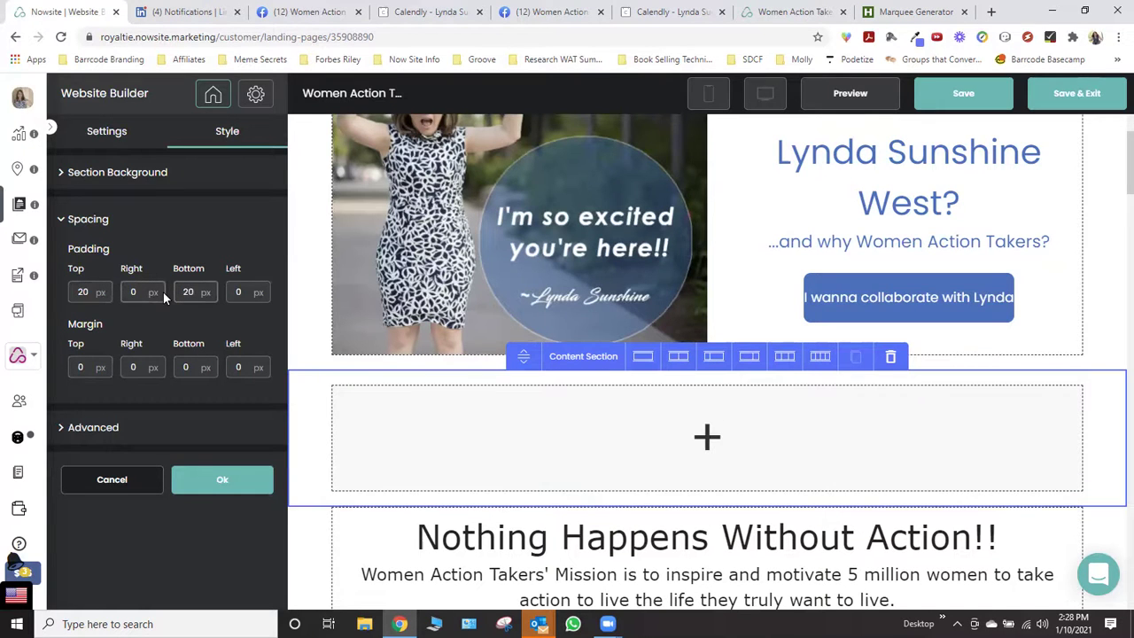
left_click(213, 479)
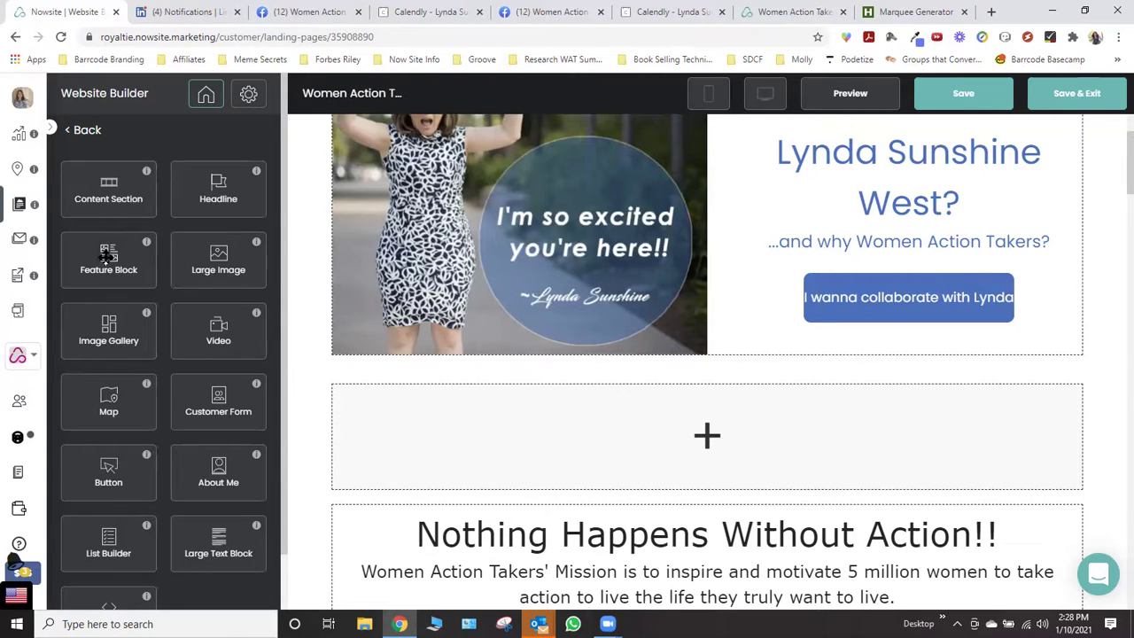
Add a blank feature block directly above the empty content section, and delete that content section
left_click_drag(106, 256, 690, 465)
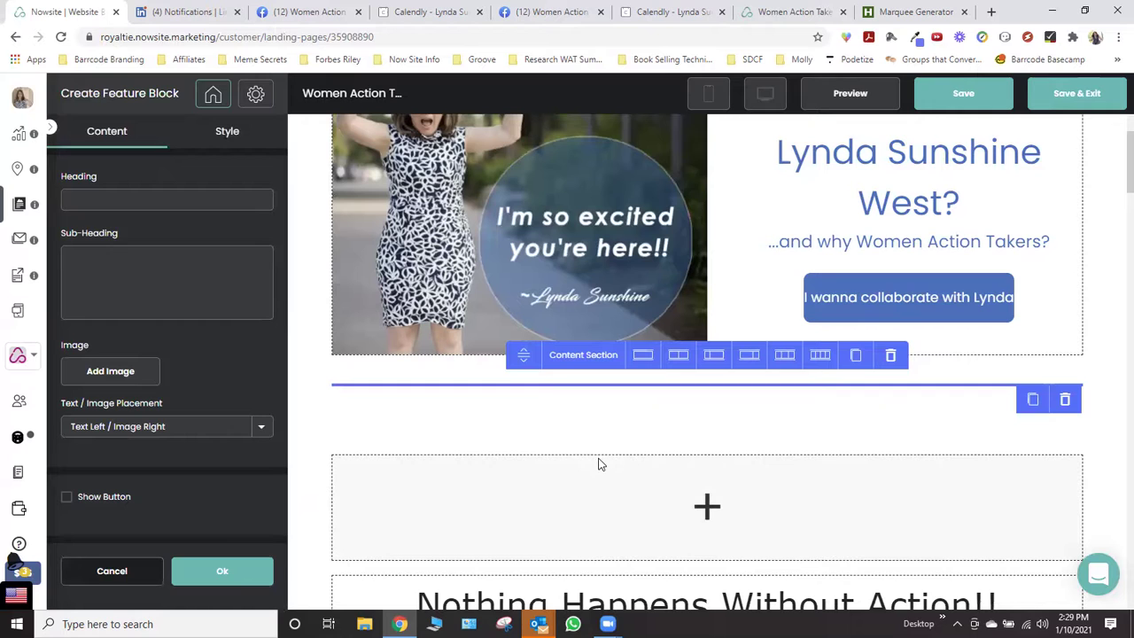
left_click(186, 574)
left_click(510, 514)
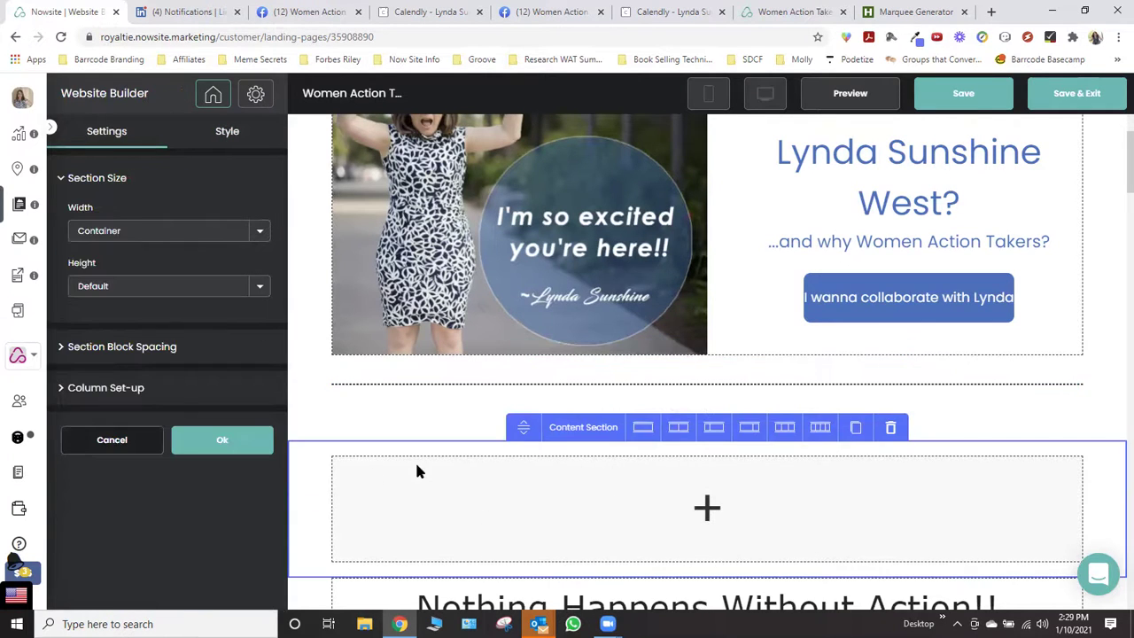
left_click(891, 427)
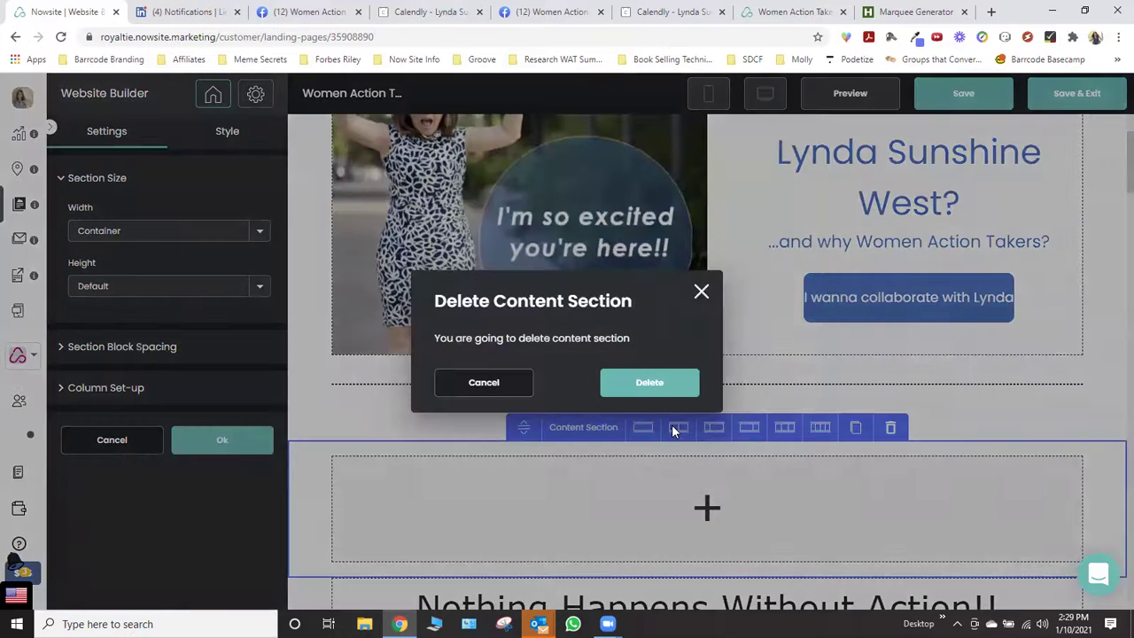
left_click(631, 384)
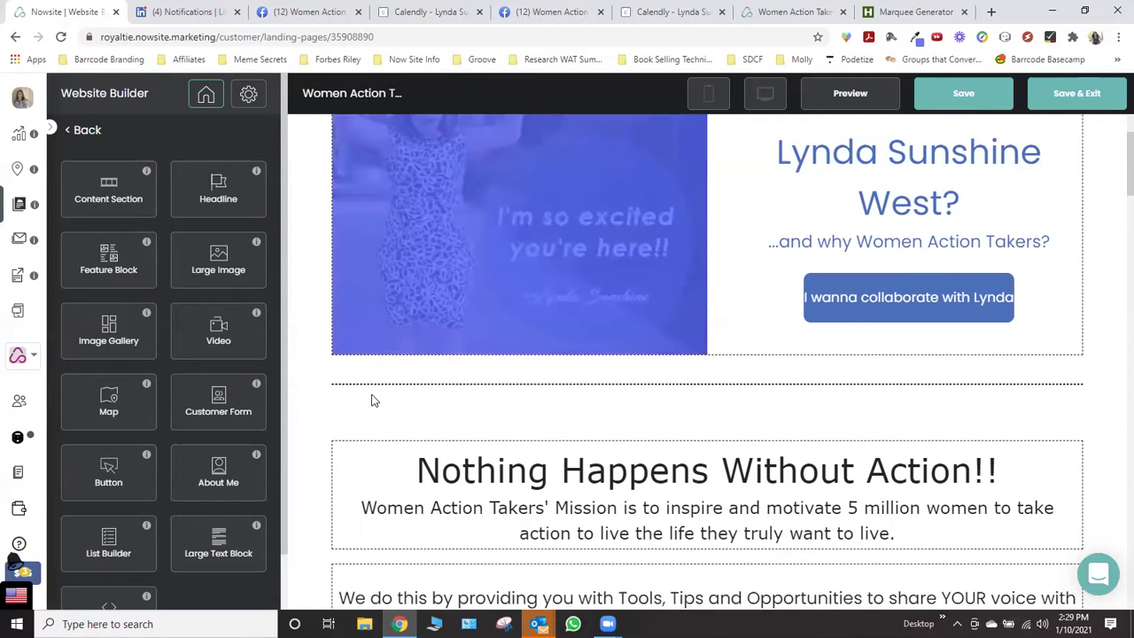
Add another feature block directly above the "Nothing Happens Without Action!!" headline
left_click_drag(108, 257, 525, 405)
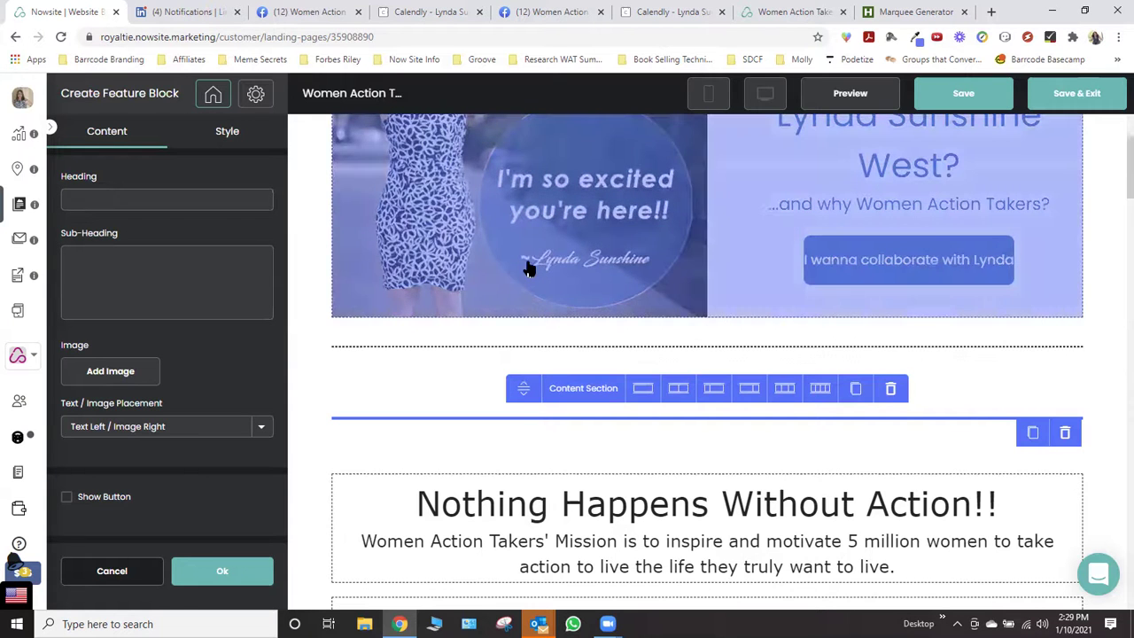
scroll(531, 264, "up", 1)
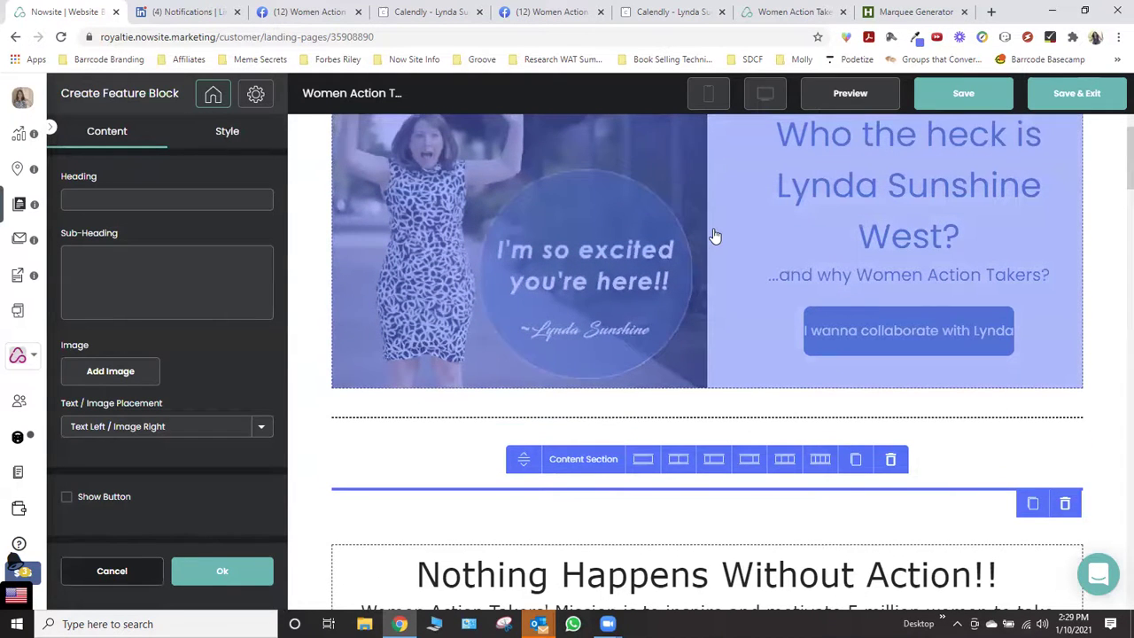
Enter the heading "Who the heck is" followed by the founder's full name, and the sub-heading "...and why Women Action Takers?"
left_click(104, 201)
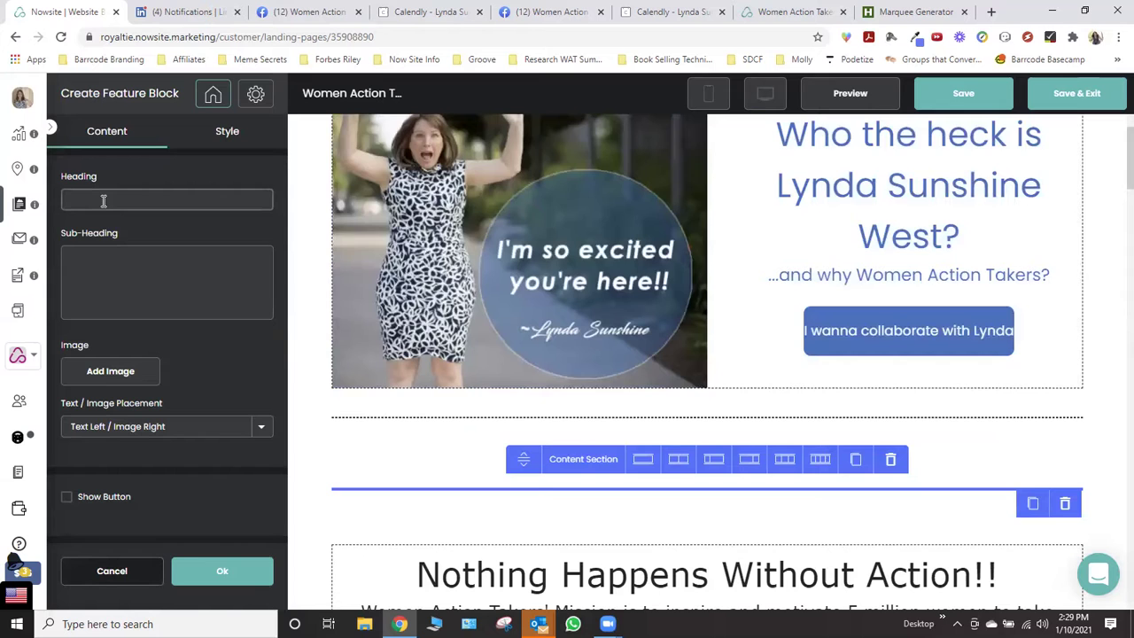
scroll(780, 203, "up", 1)
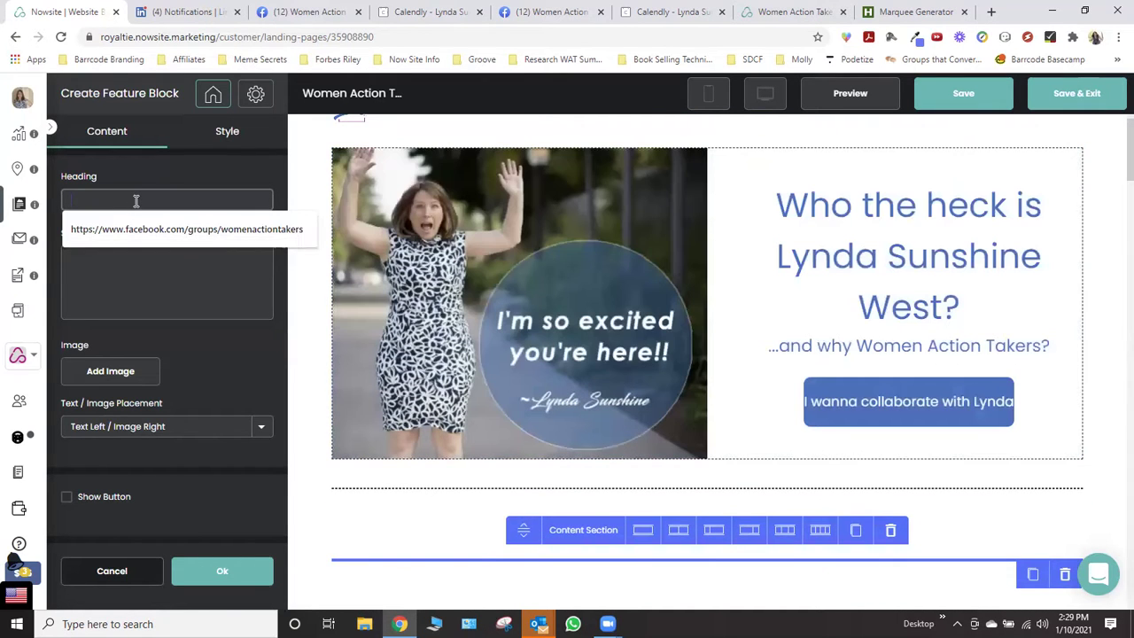
type("Who the")
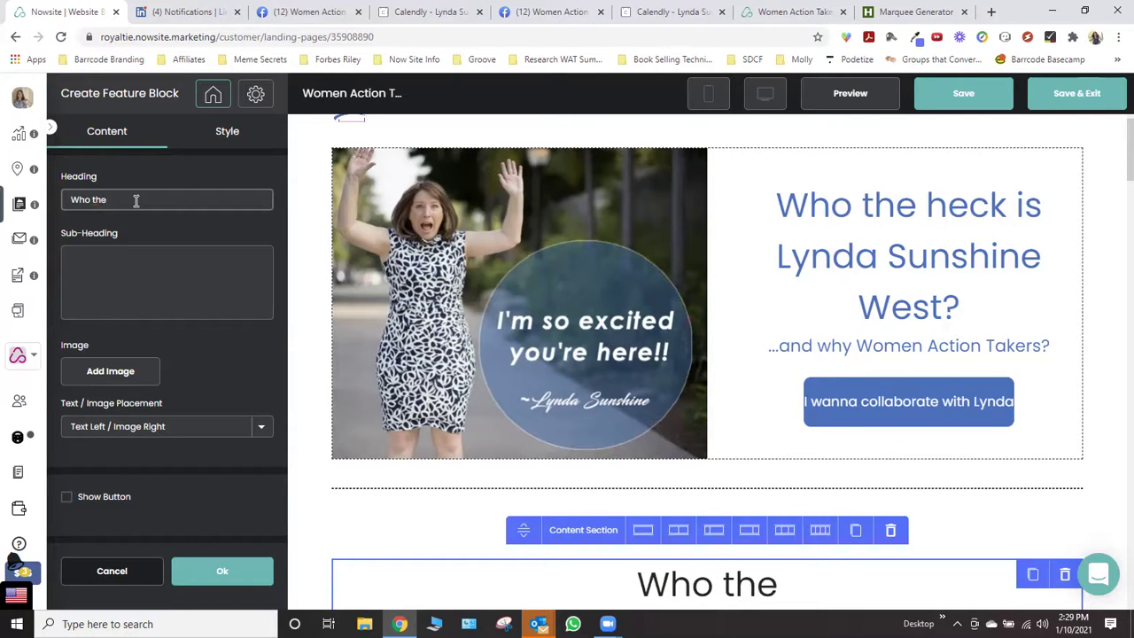
type(" heck is Lynda sunshine West")
key("ctrl+Left")
key("ctrl+Left")
key("Delete")
type("S")
key("Tab")
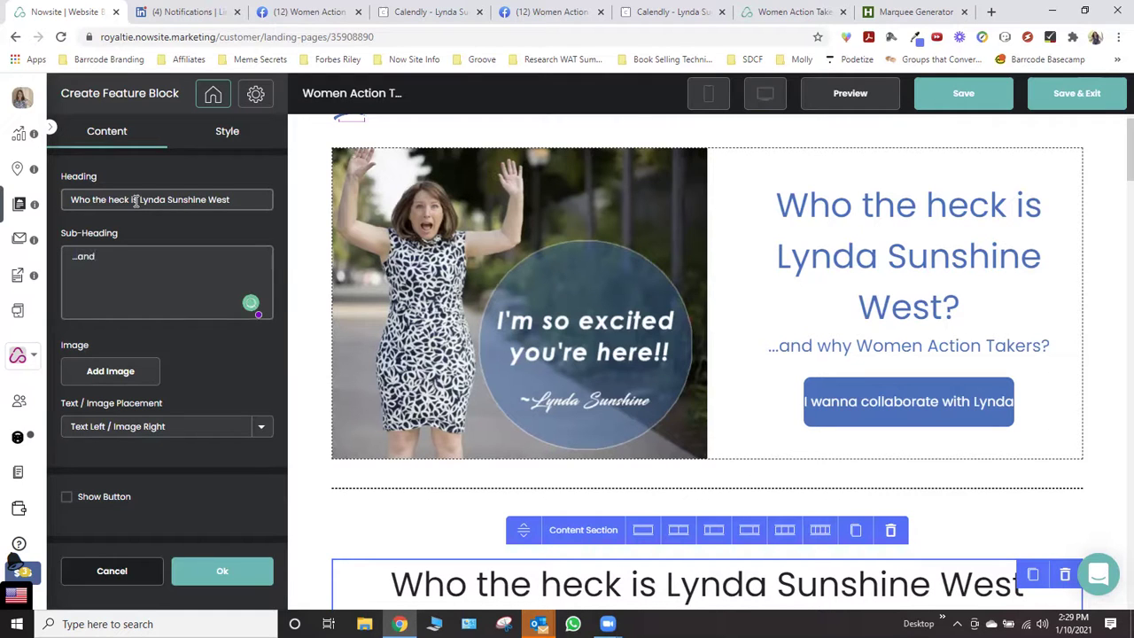
type("...and why Women Action Takers?")
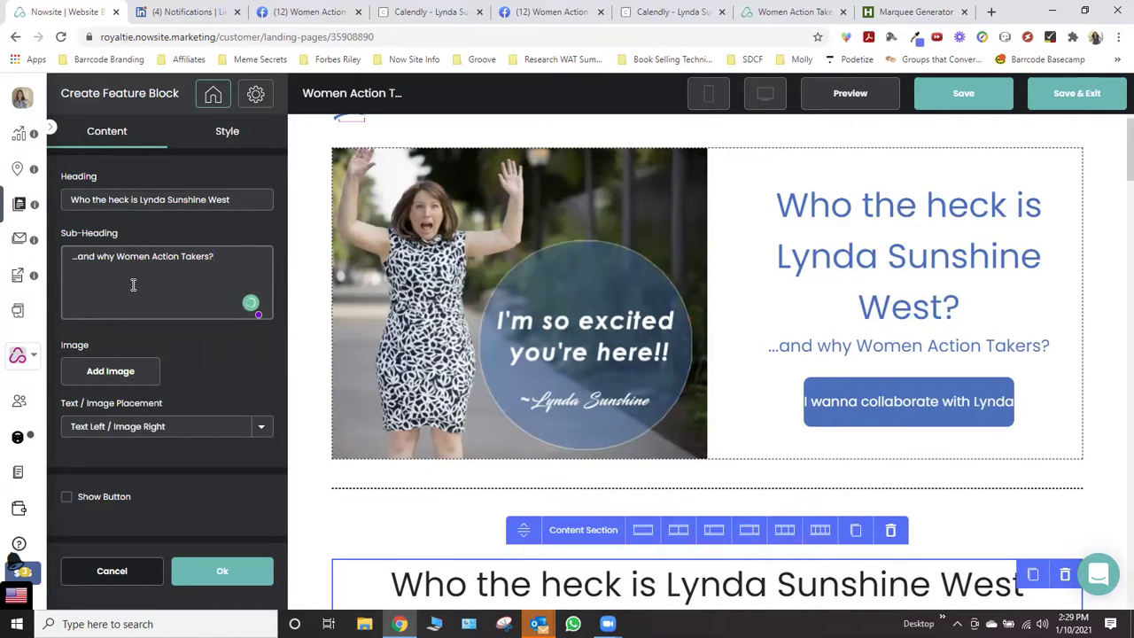
scroll(460, 390, "down", 2)
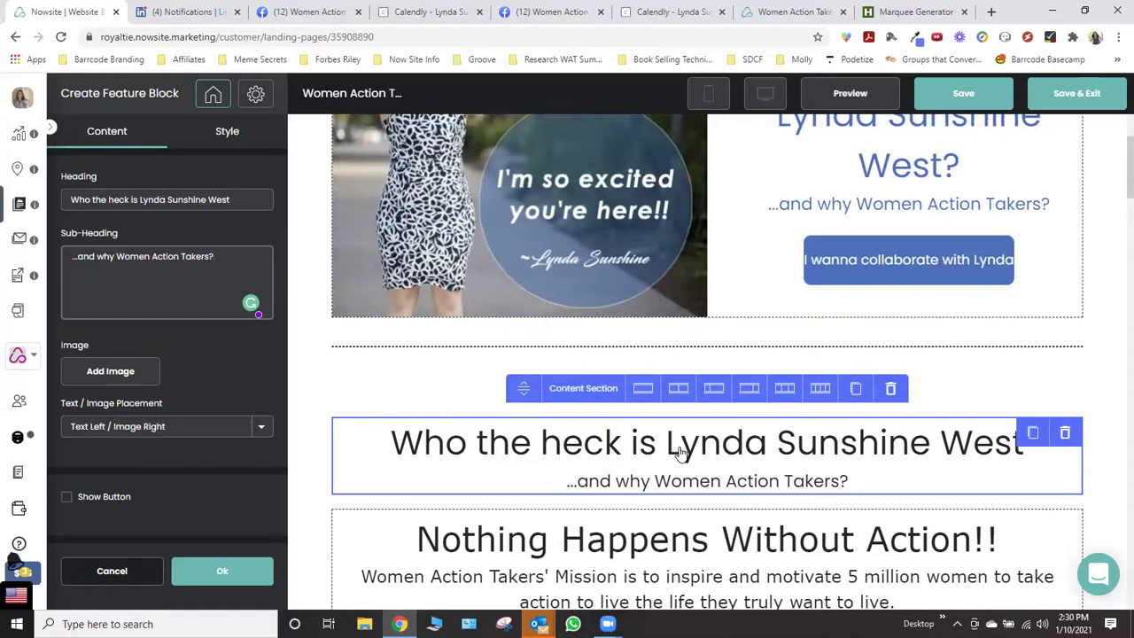
Open the image selection for the feature block and browse the Automotive category of the library
left_click(112, 372)
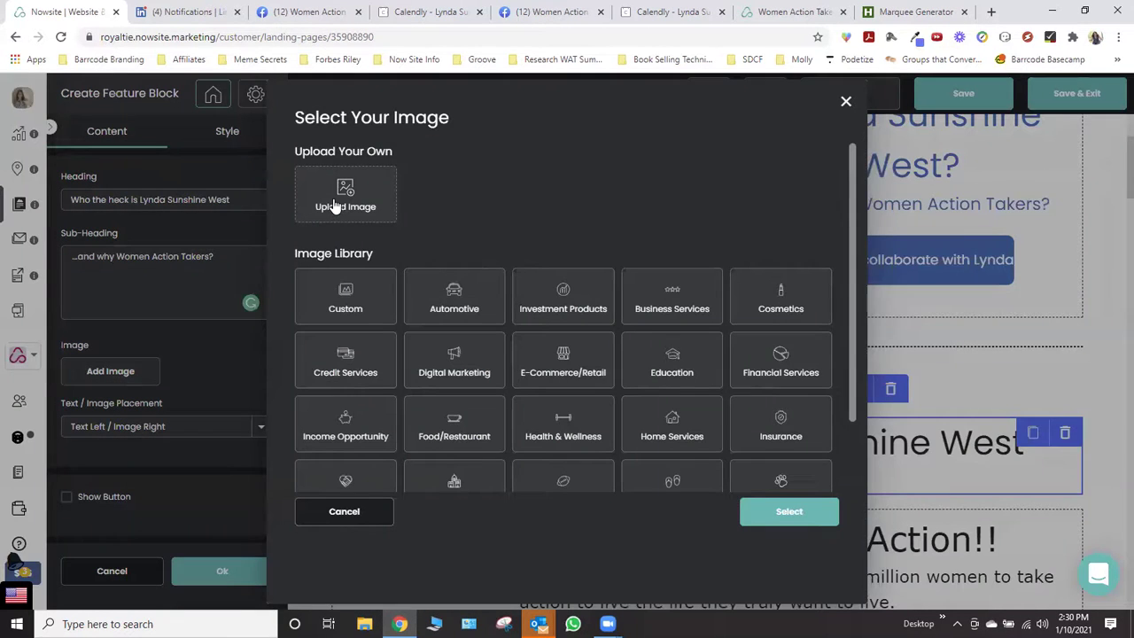
left_click(459, 304)
left_click(409, 304)
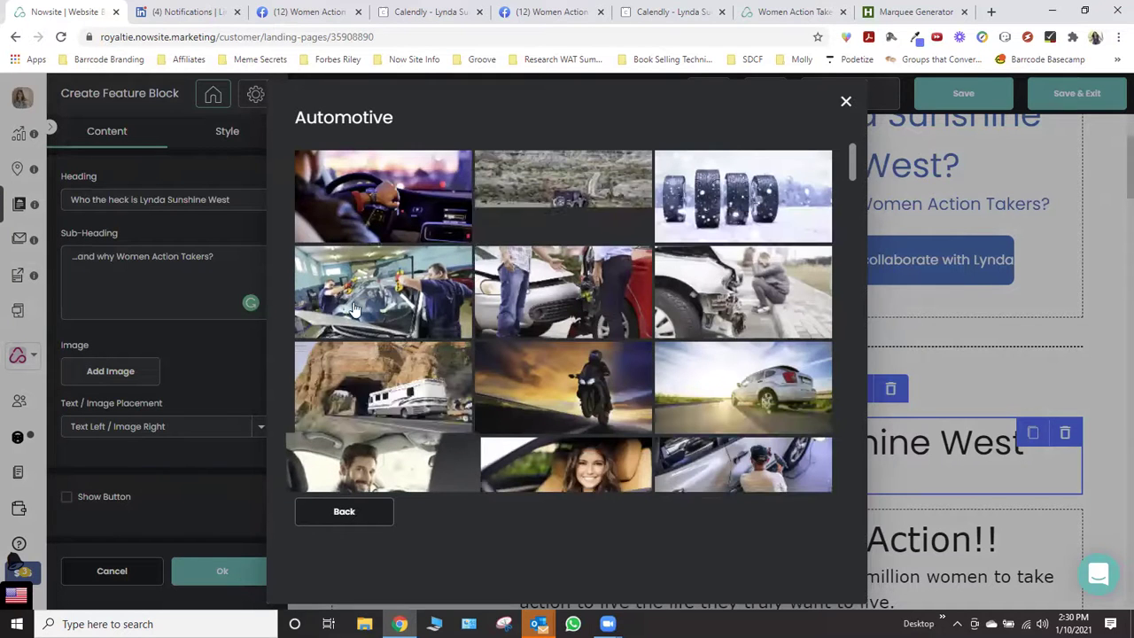
left_click(333, 513)
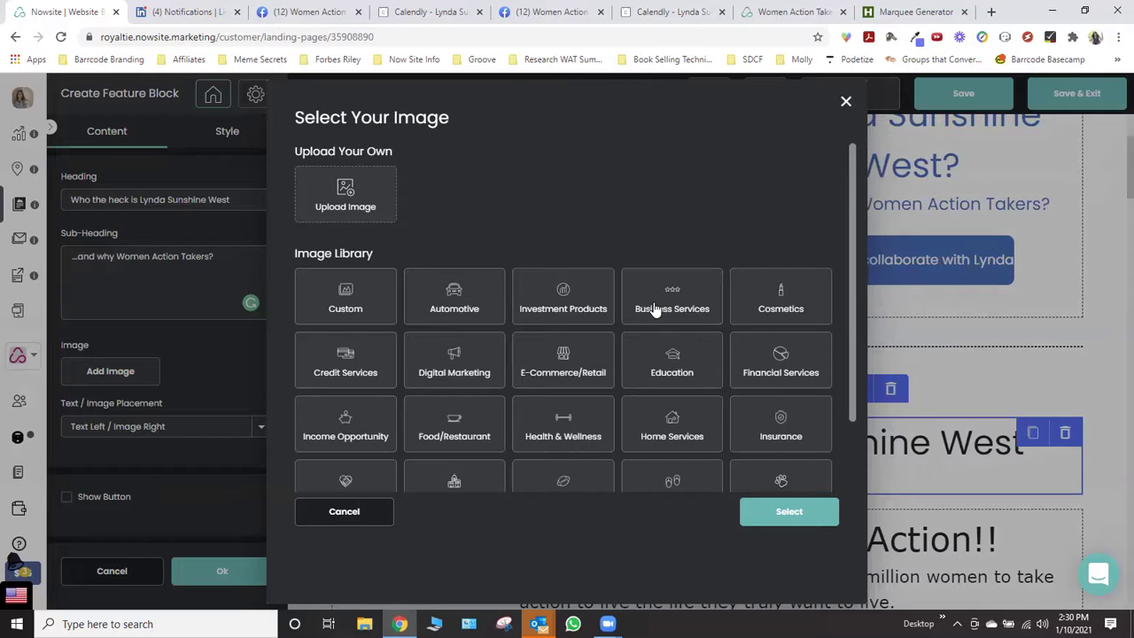
Choose the Health & Wellness library image of a reclining woman receiving a facial treatment
scroll(655, 307, "down", 1)
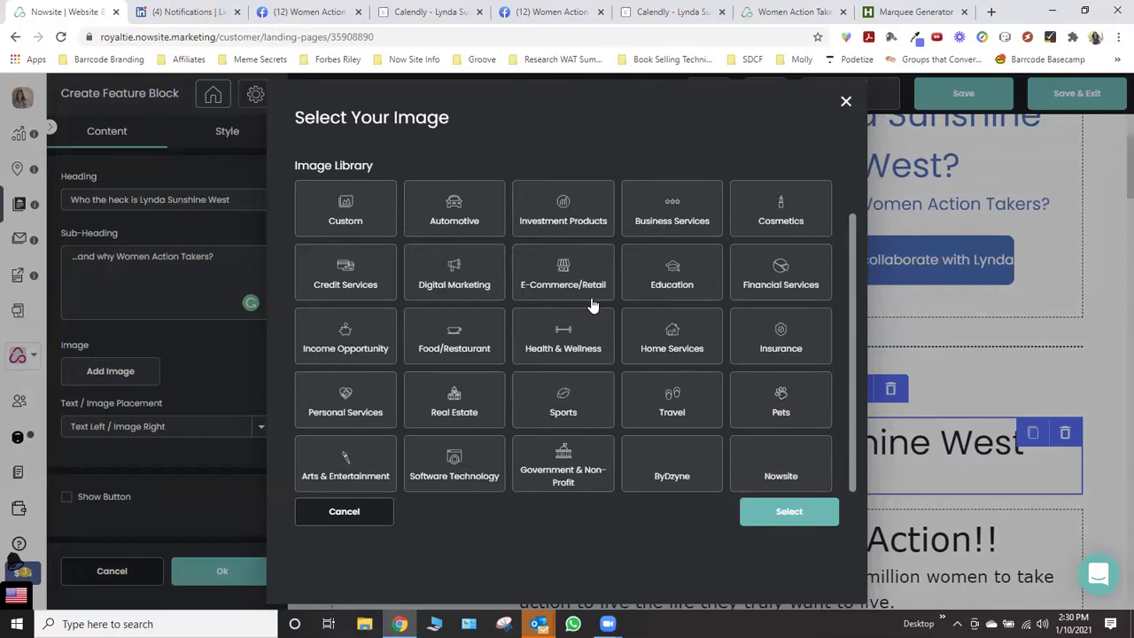
left_click(560, 350)
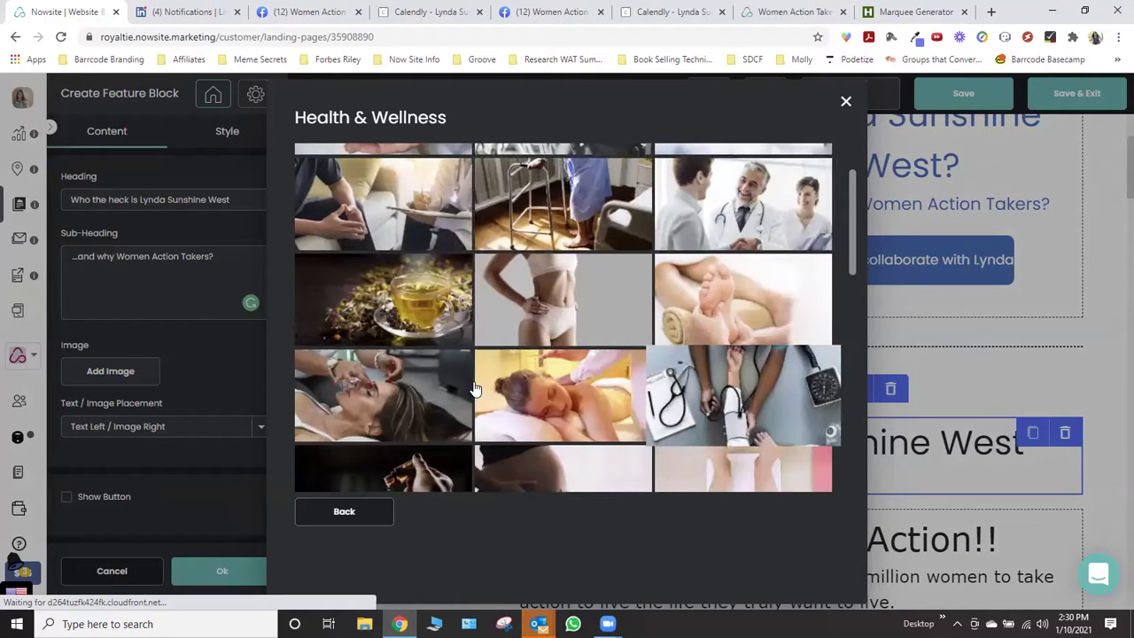
left_click(435, 395)
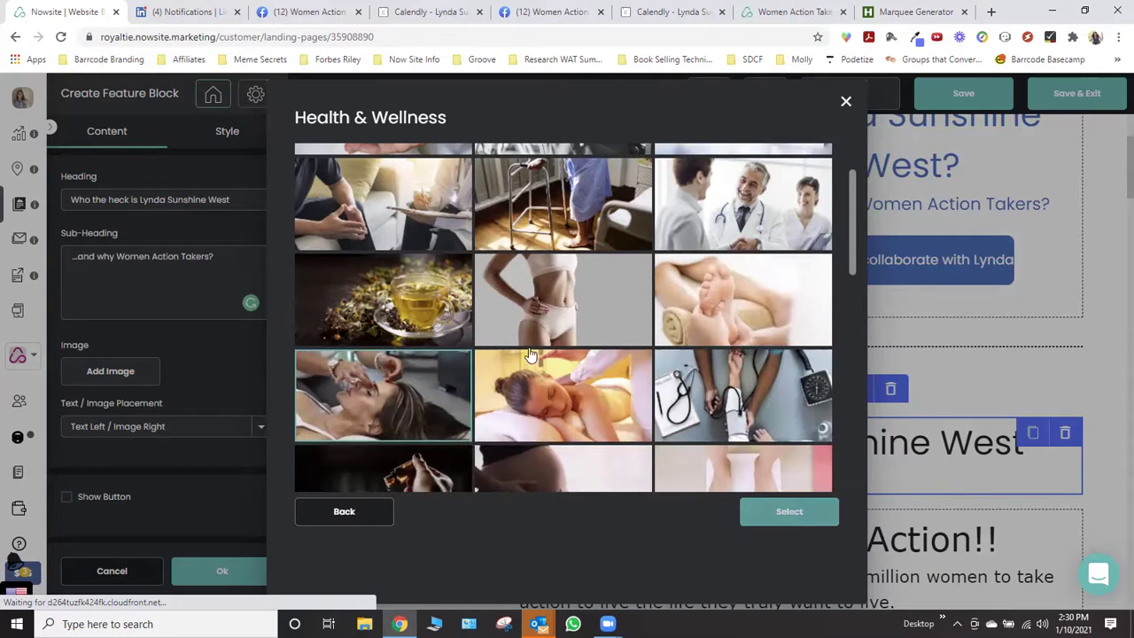
scroll(655, 326, "down", 5)
scroll(651, 330, "down", 3)
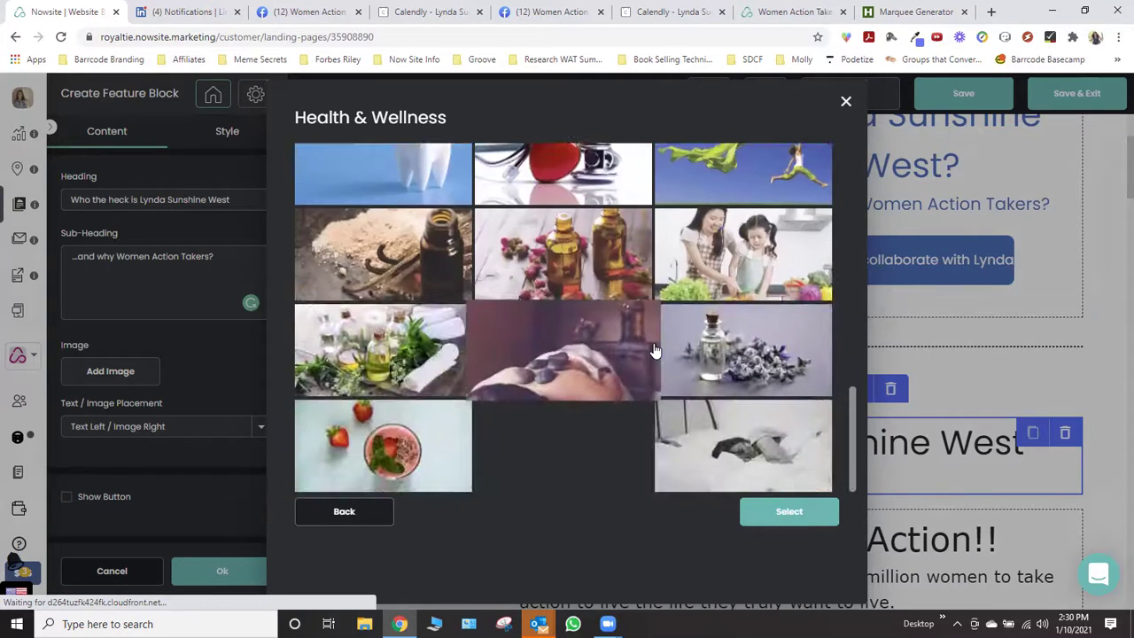
left_click(788, 509)
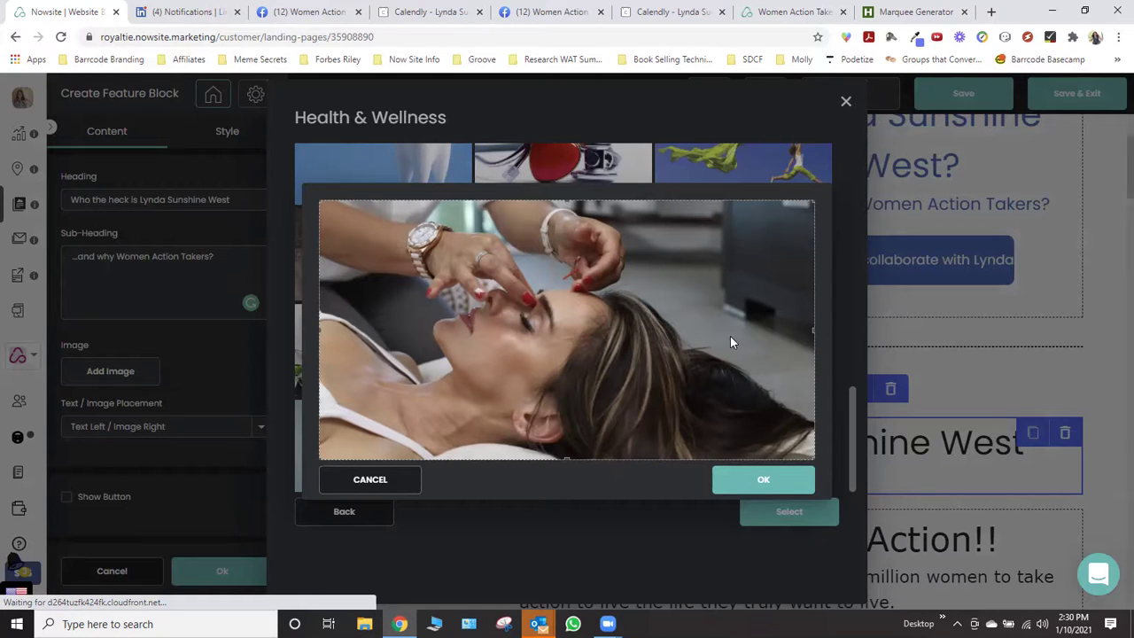
Crop the facial treatment image on its right and left sides and insert it into the feature block
left_click_drag(720, 331, 634, 332)
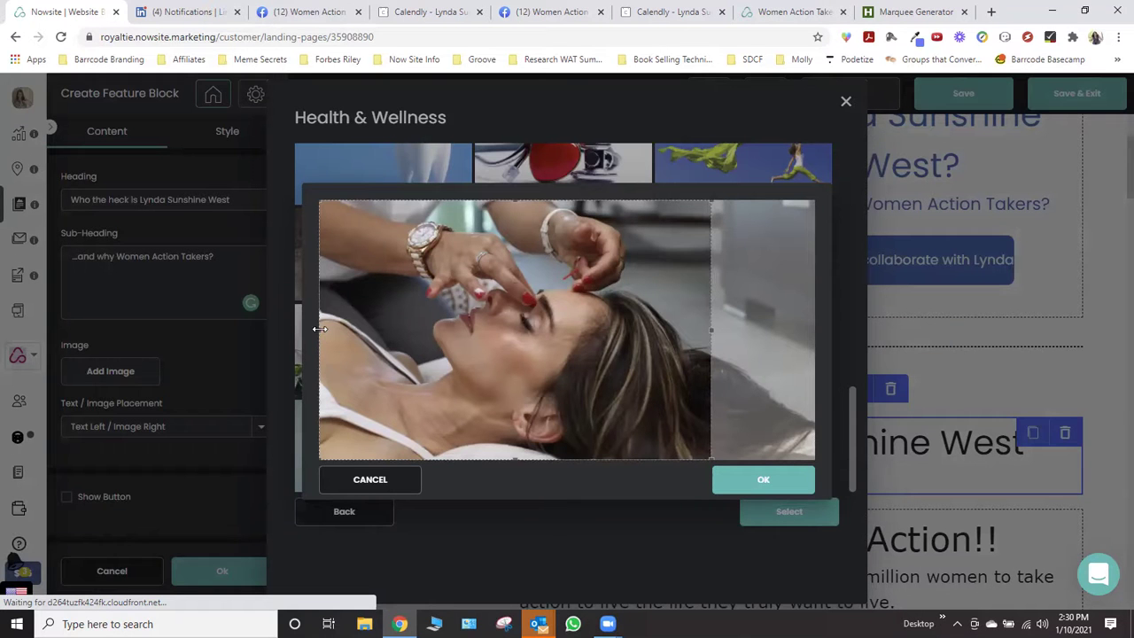
left_click_drag(319, 328, 354, 329)
left_click(783, 483)
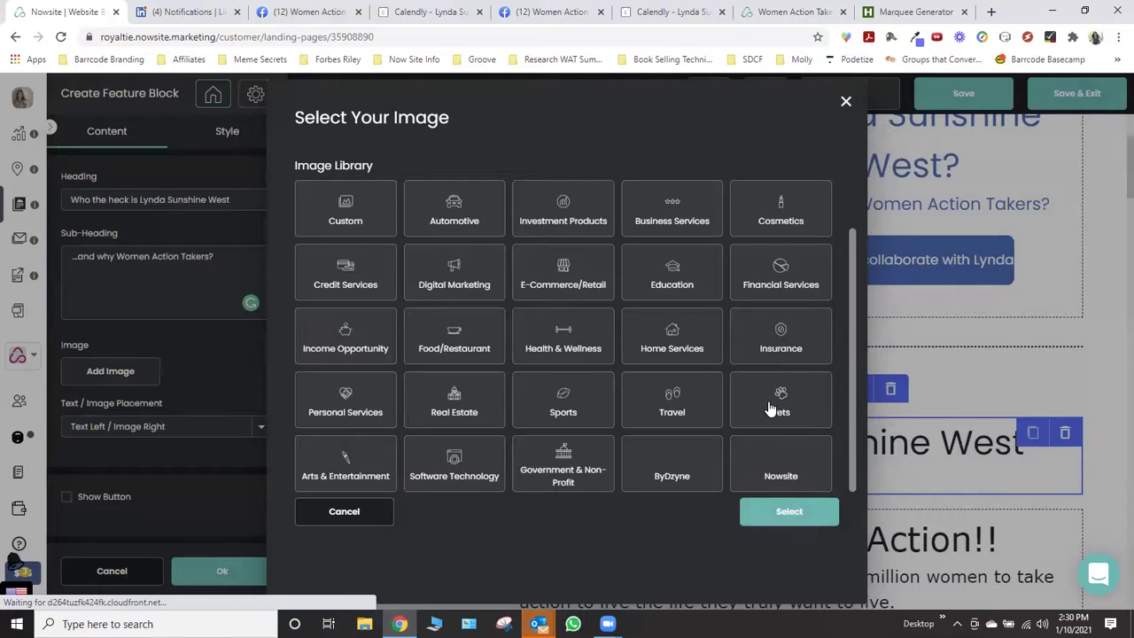
left_click(797, 517)
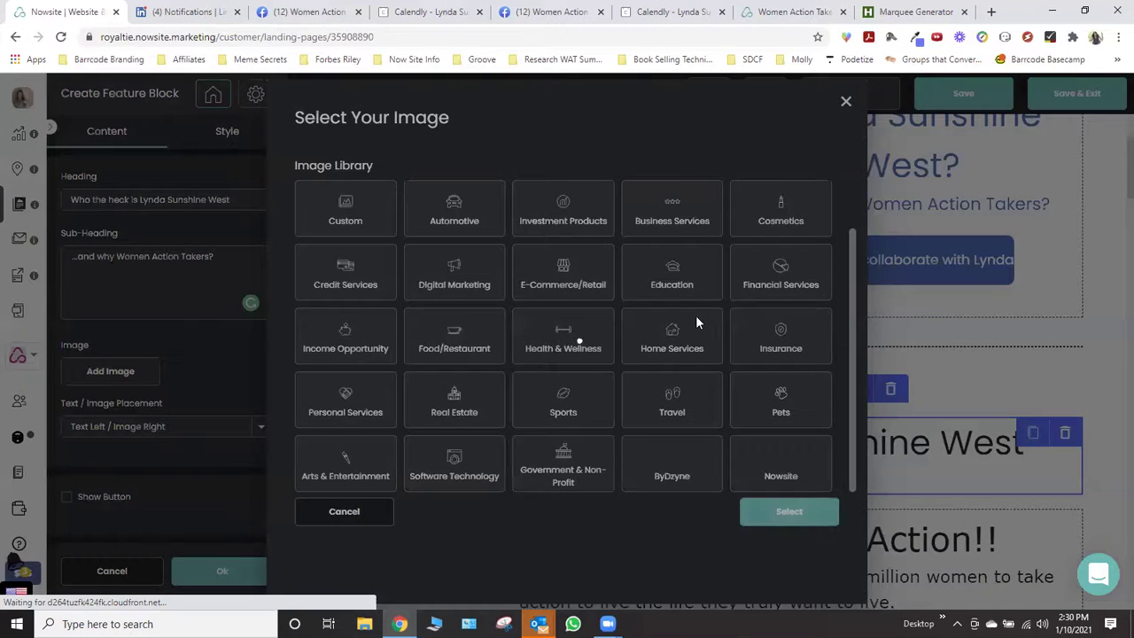
scroll(692, 388, "down", 3)
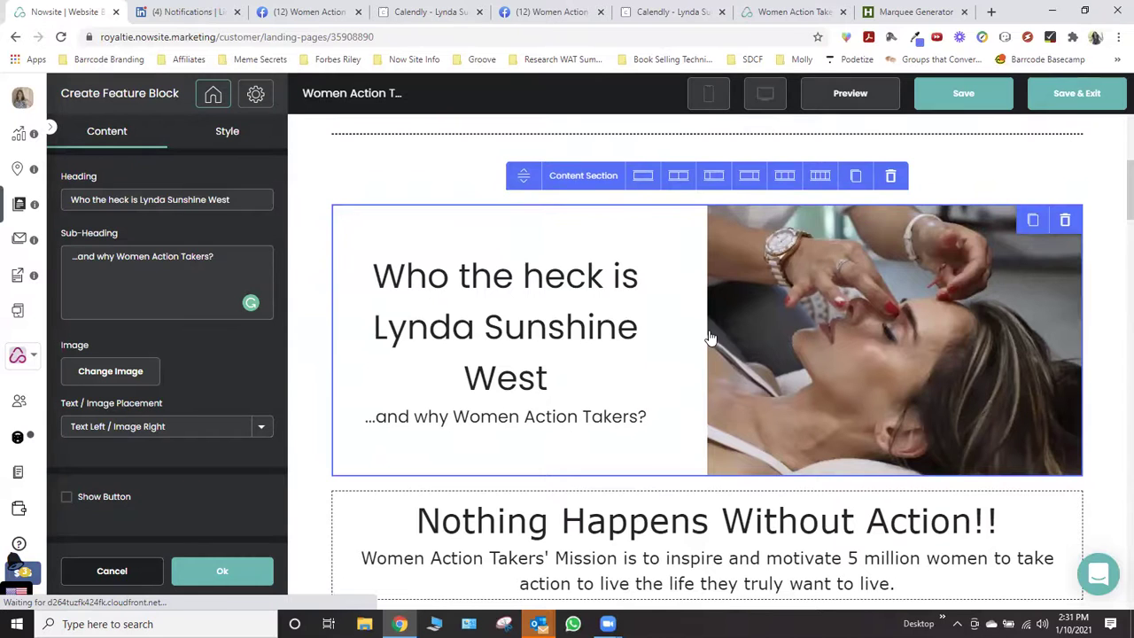
Show a button in the feature block with the text "Connect with" followed by the founder's first name
left_click(68, 498)
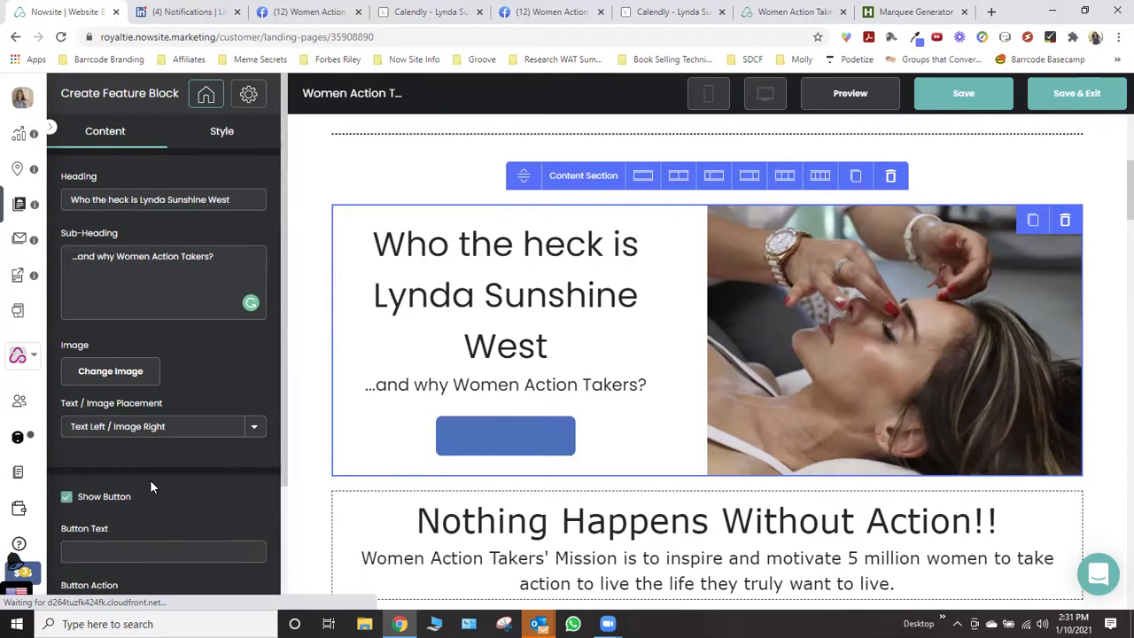
scroll(201, 471, "down", 2)
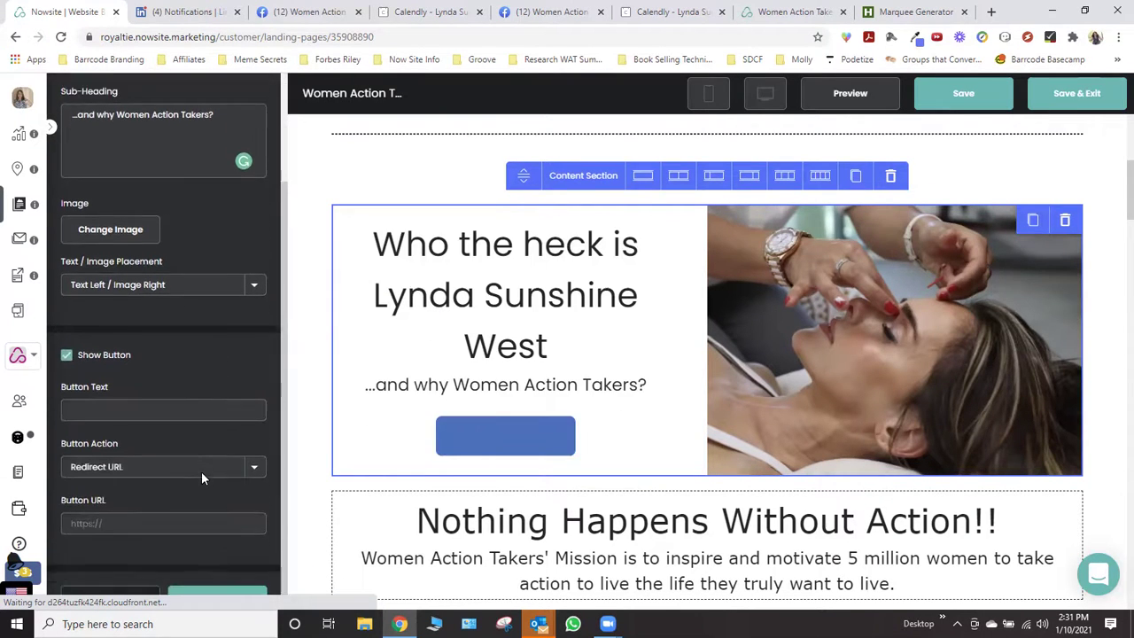
left_click(152, 406)
type("Connect wity")
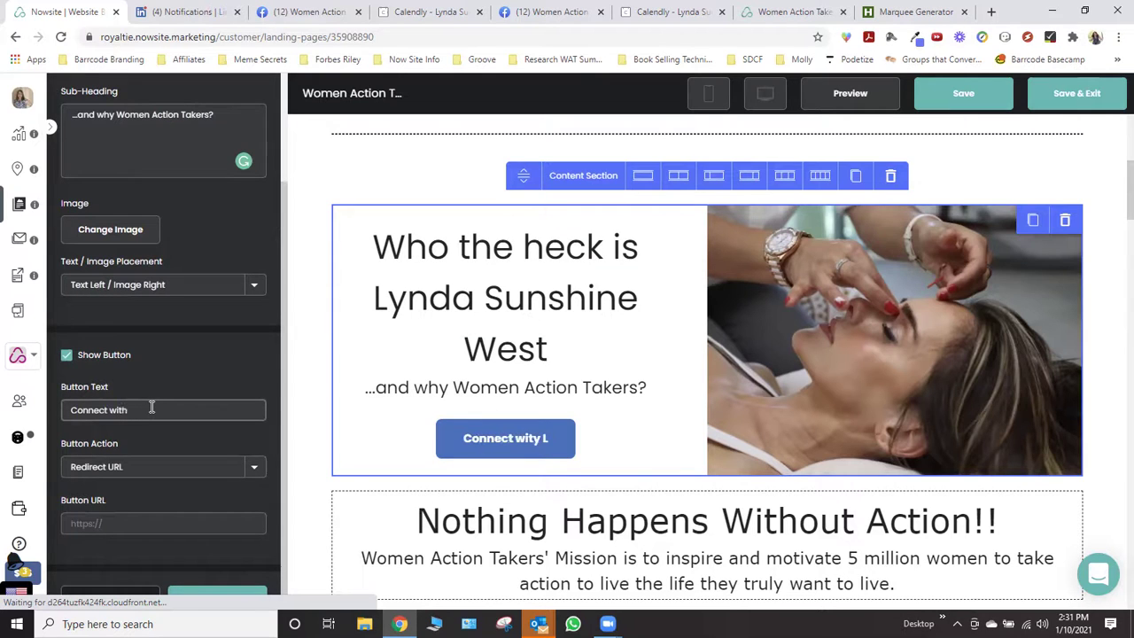
type(" Lynda")
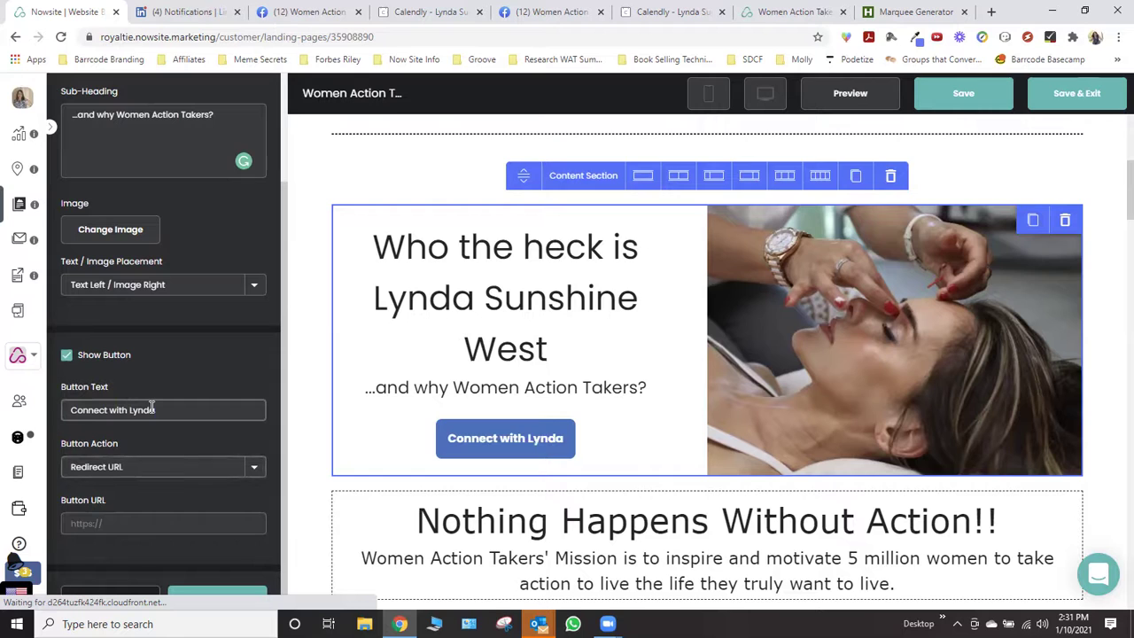
key("Tab")
key("Tab")
type("hp")
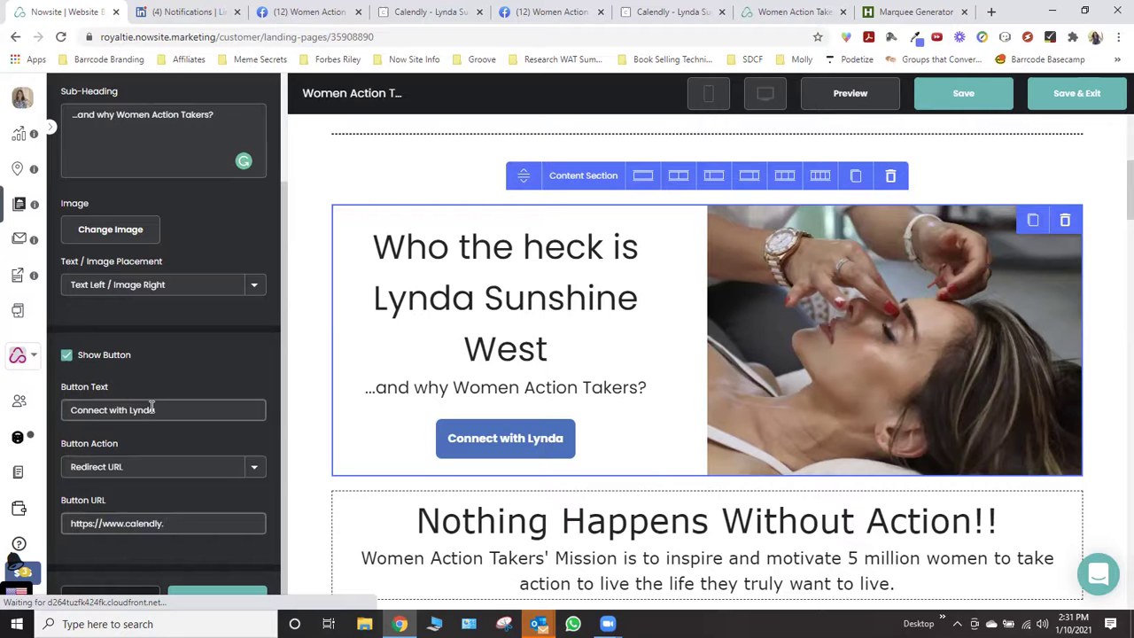
type("takers/30")
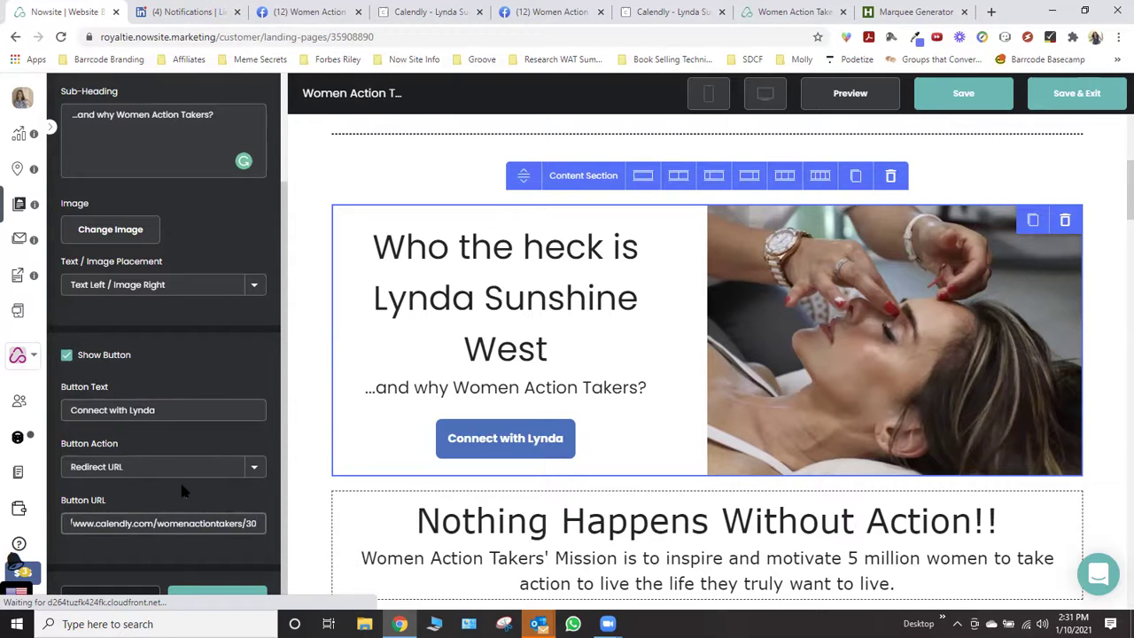
scroll(186, 496, "down", 1)
left_click(228, 581)
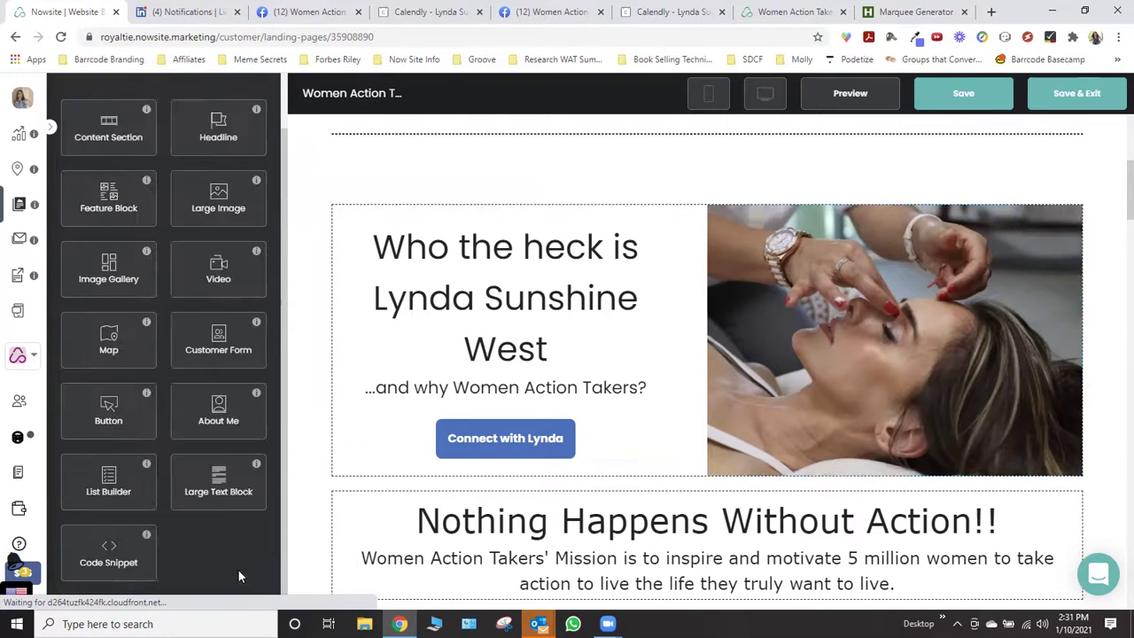
Save the page and delete the empty content section between the two feature blocks
scroll(904, 372, "up", 2)
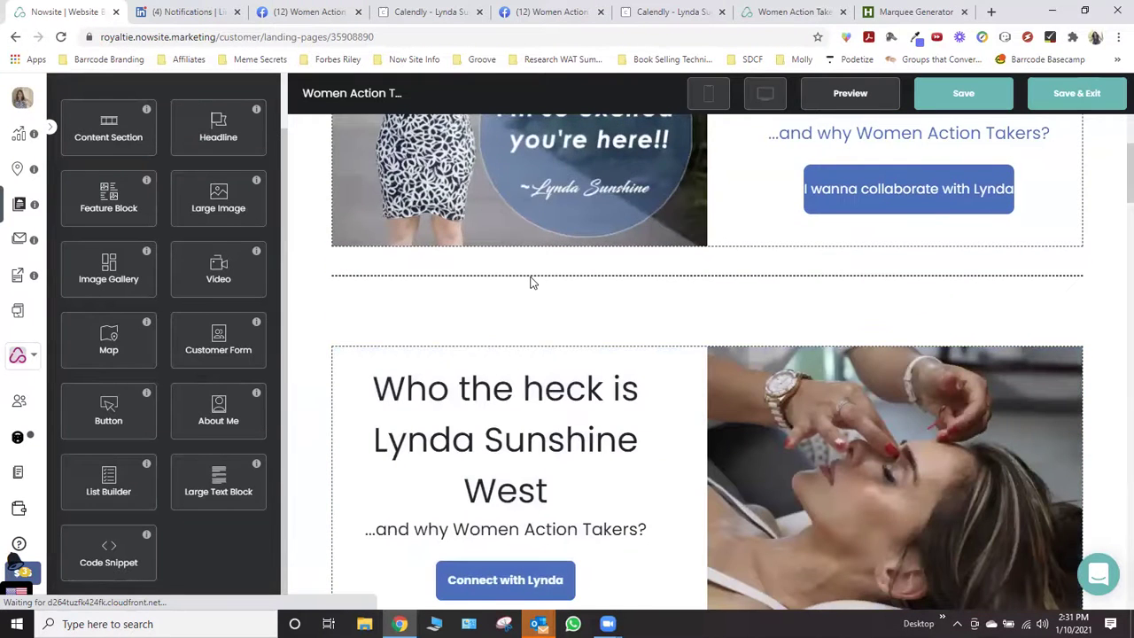
left_click(937, 94)
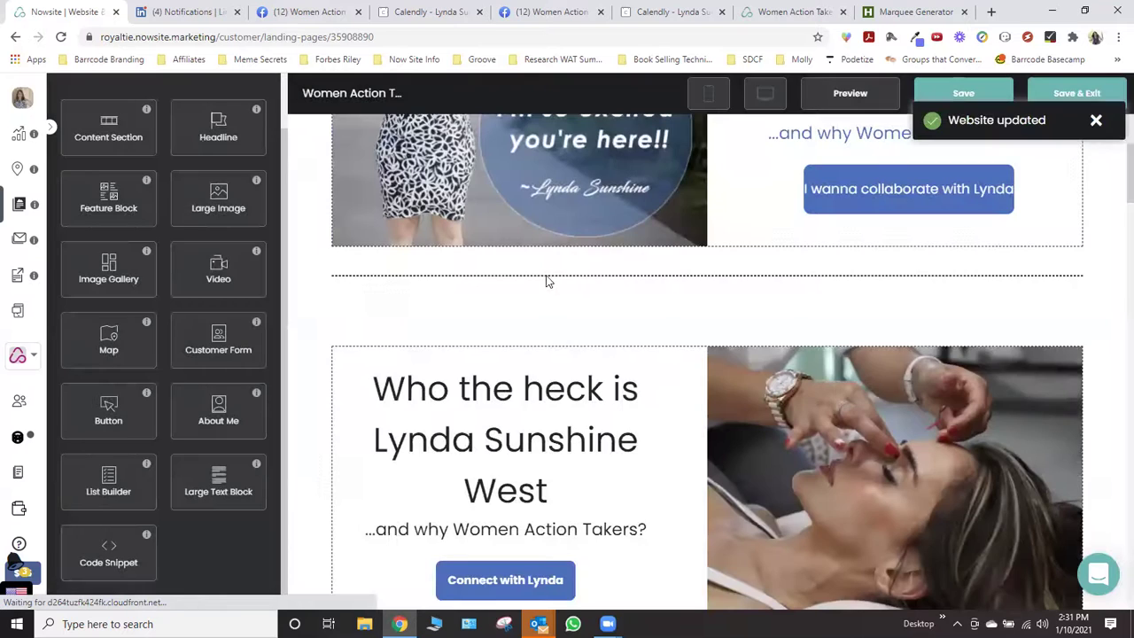
left_click(533, 280)
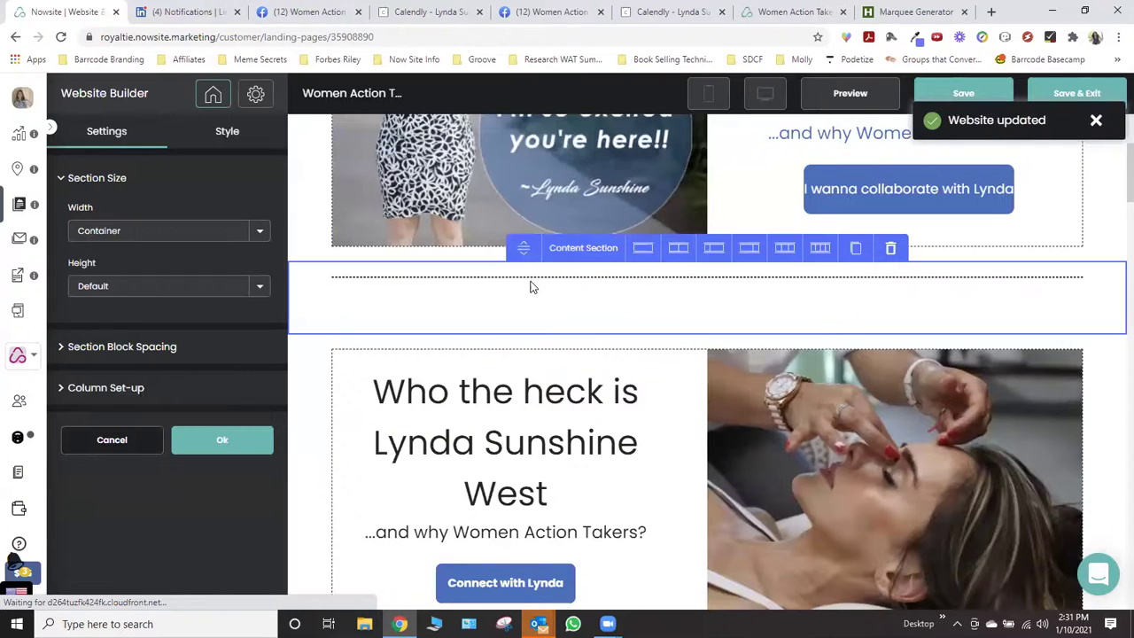
left_click(893, 251)
left_click(649, 382)
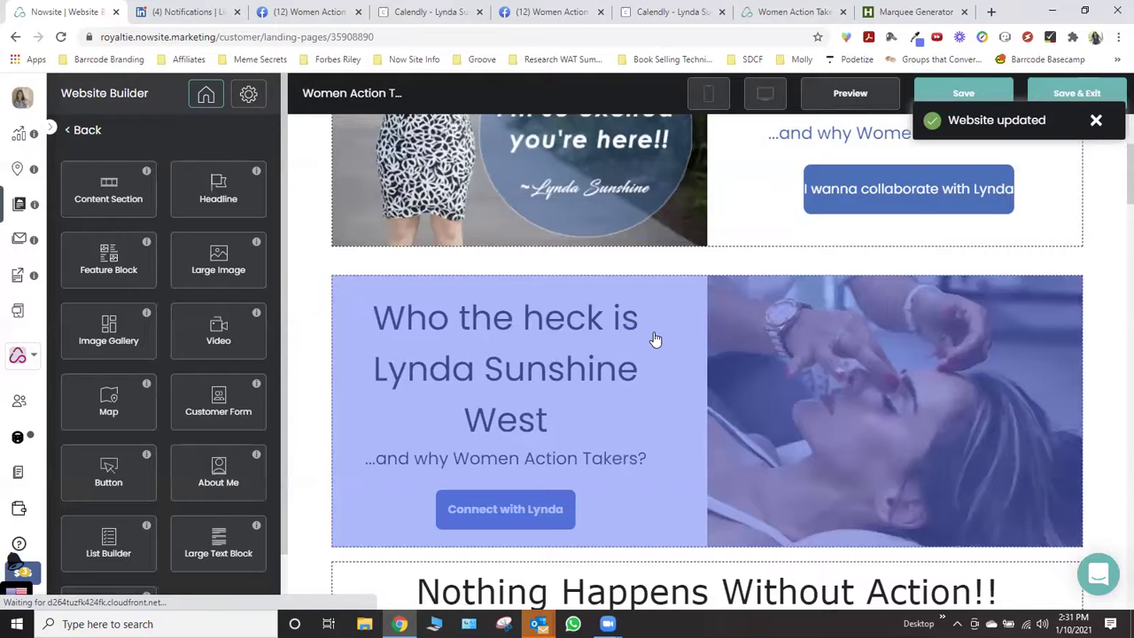
Set the facial treatment feature block's placement to Text Right / Image Left and apply it
scroll(654, 339, "up", 3)
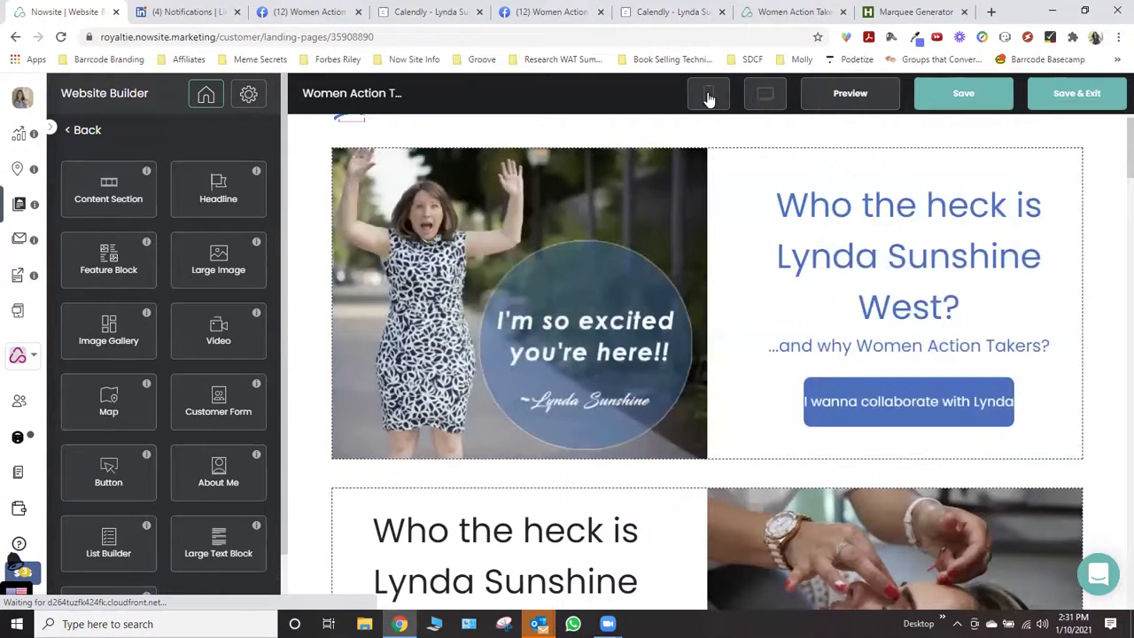
scroll(688, 278, "down", 1)
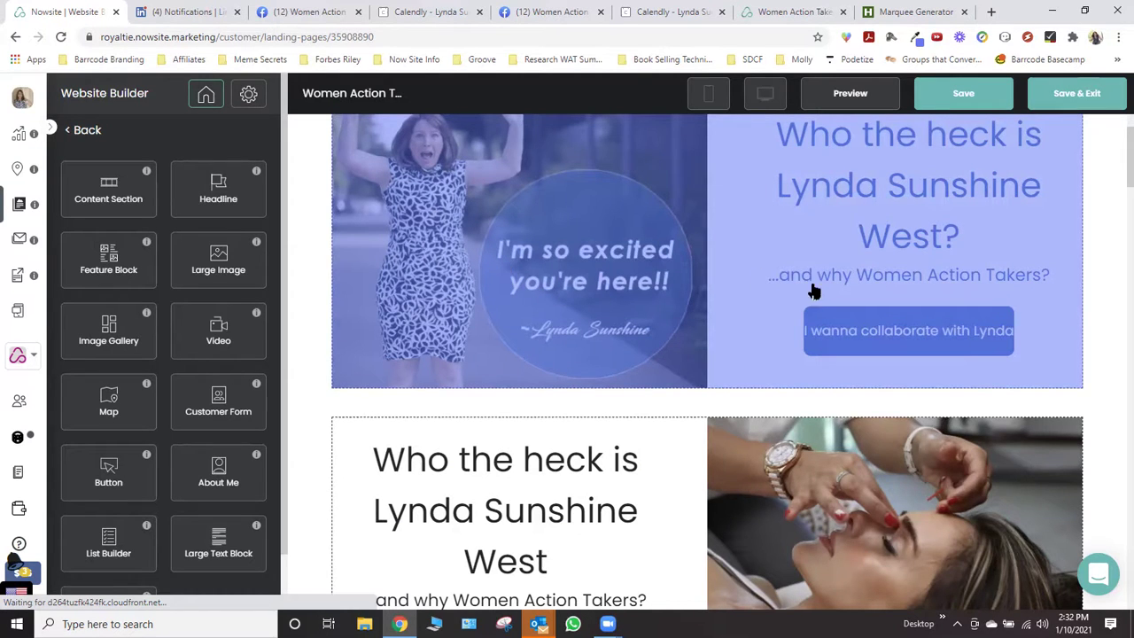
scroll(808, 490, "down", 2)
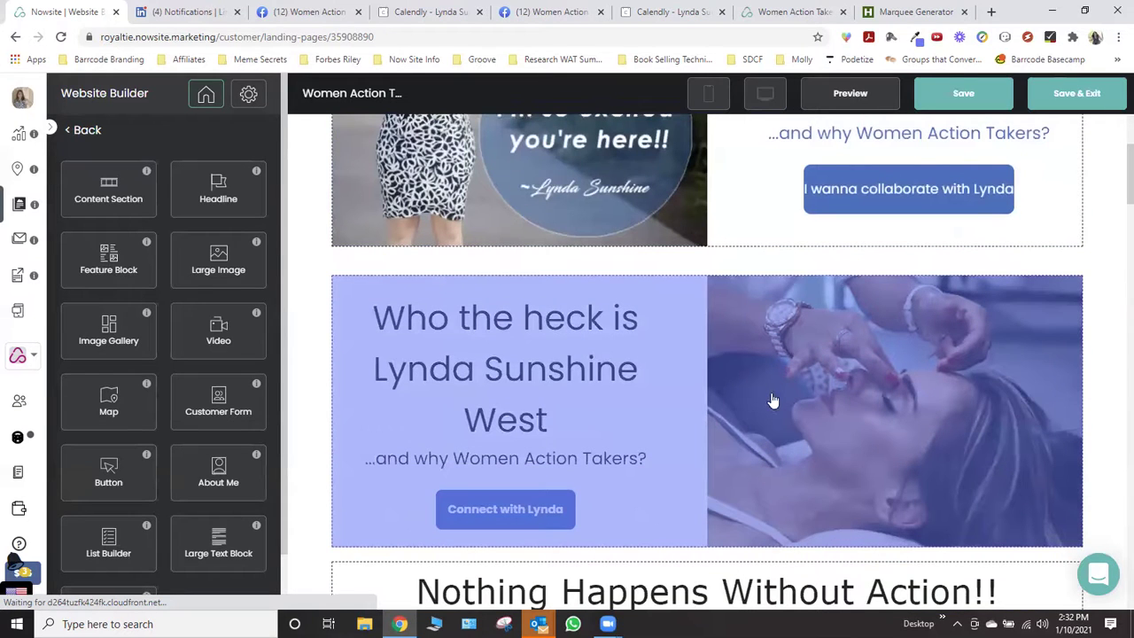
left_click(424, 420)
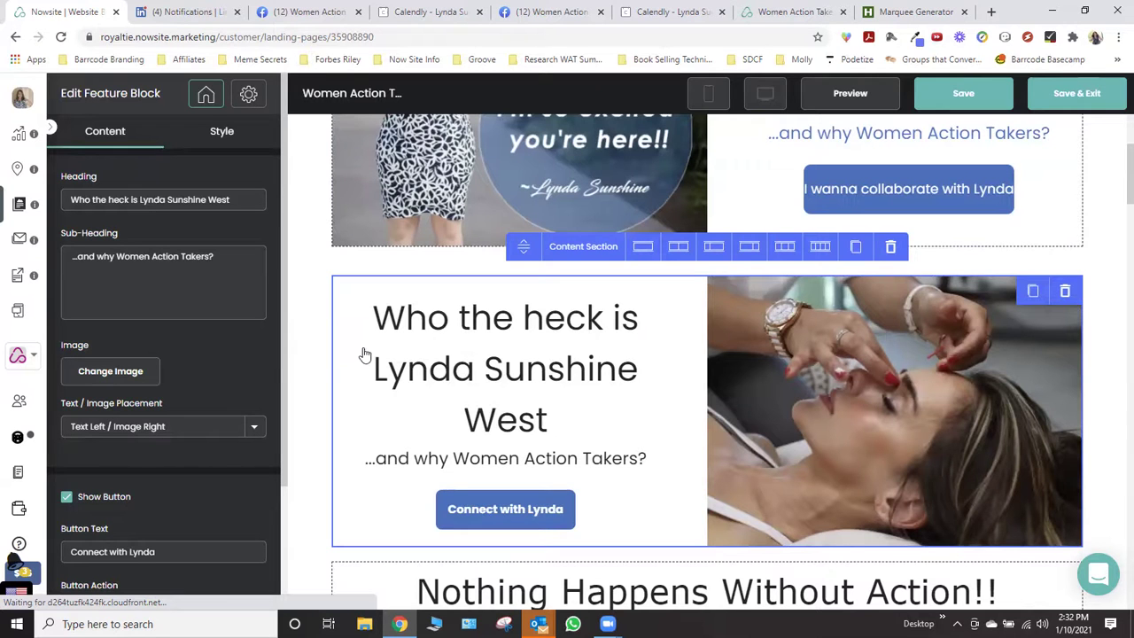
left_click(128, 428)
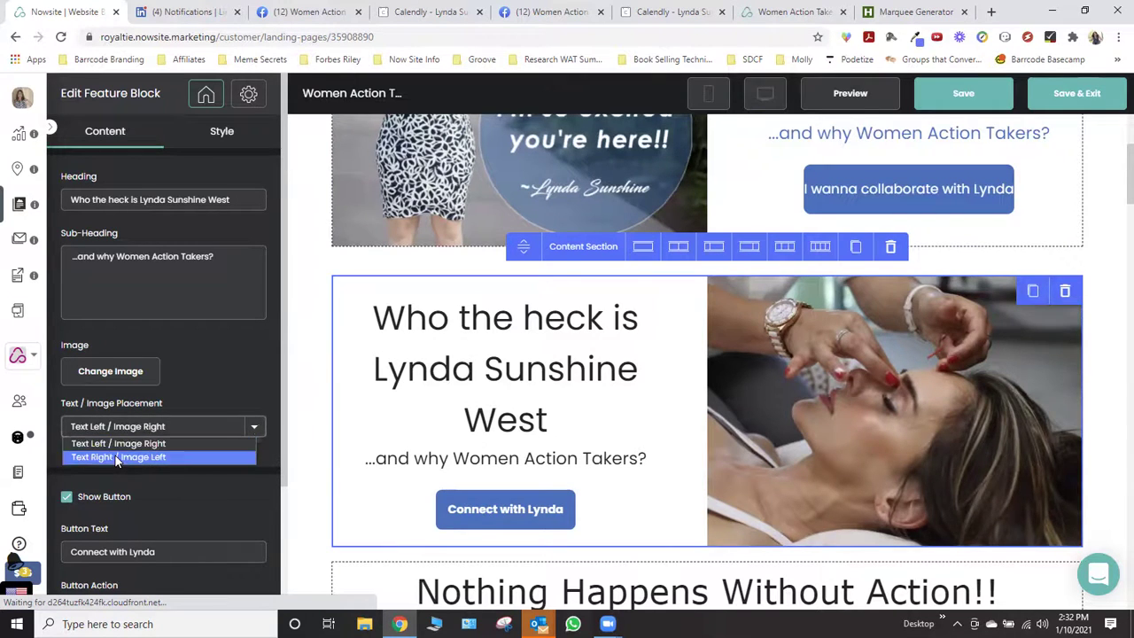
left_click(119, 455)
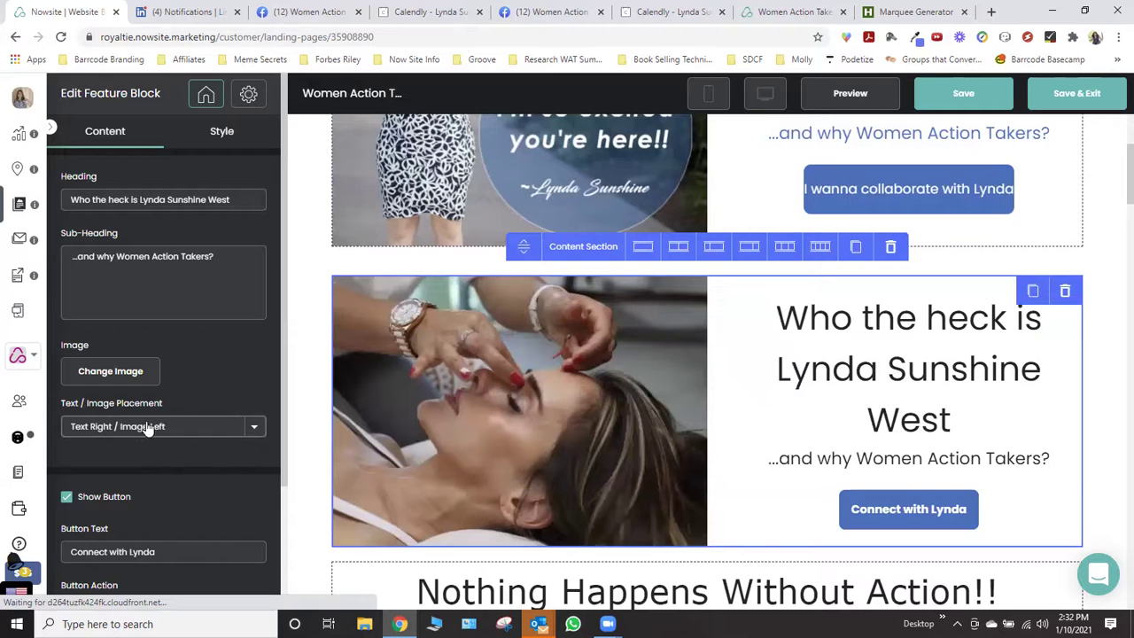
left_click(116, 428)
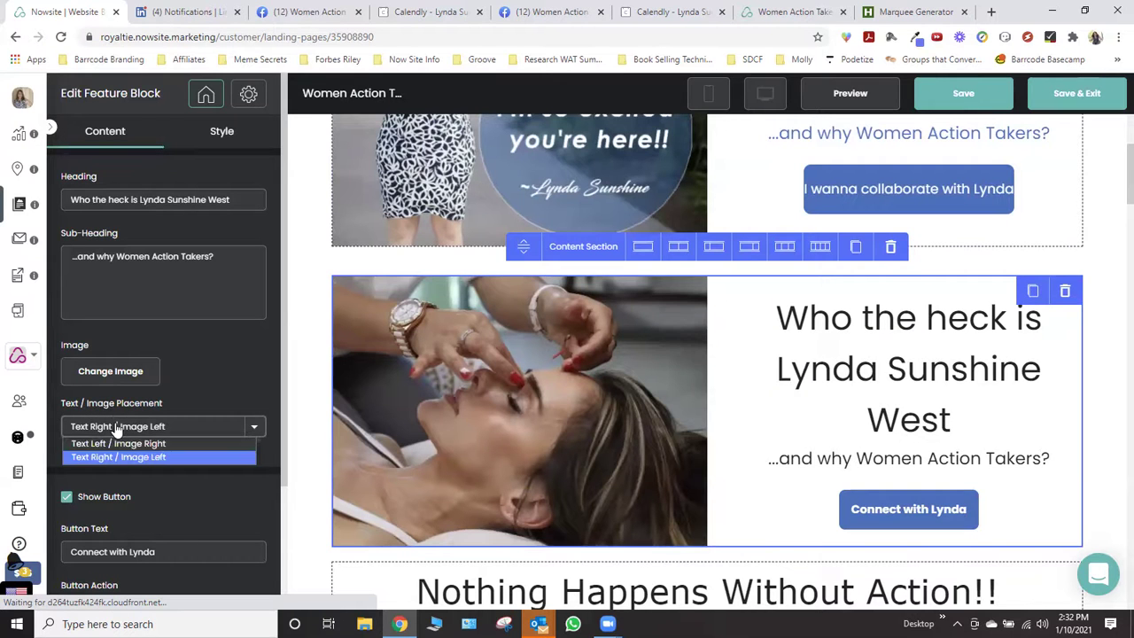
left_click(113, 456)
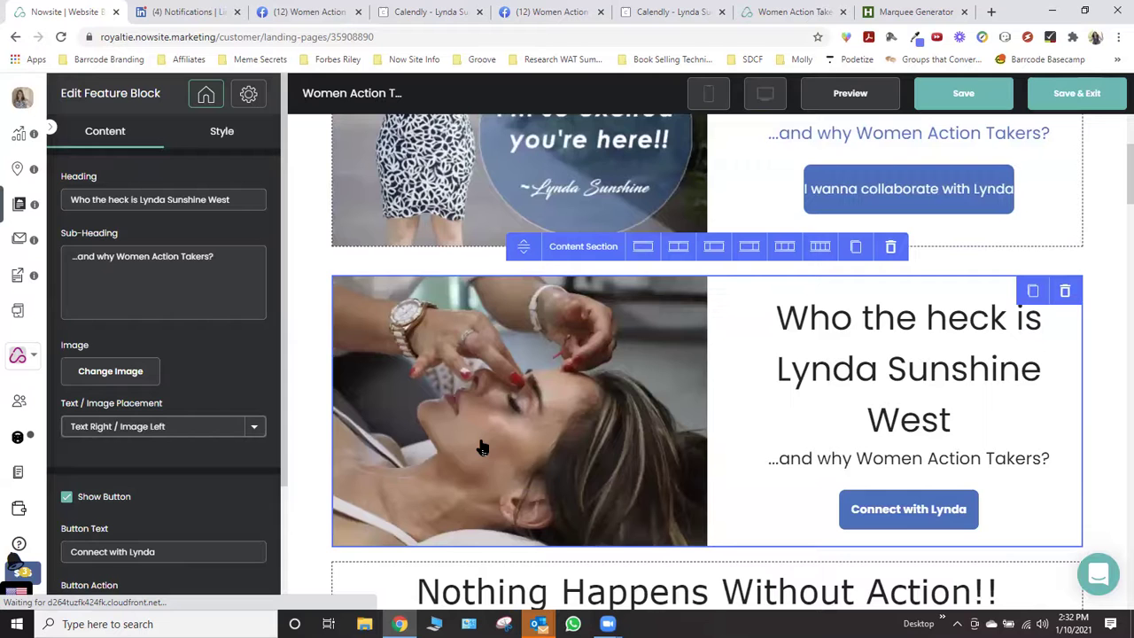
scroll(192, 515, "down", 2)
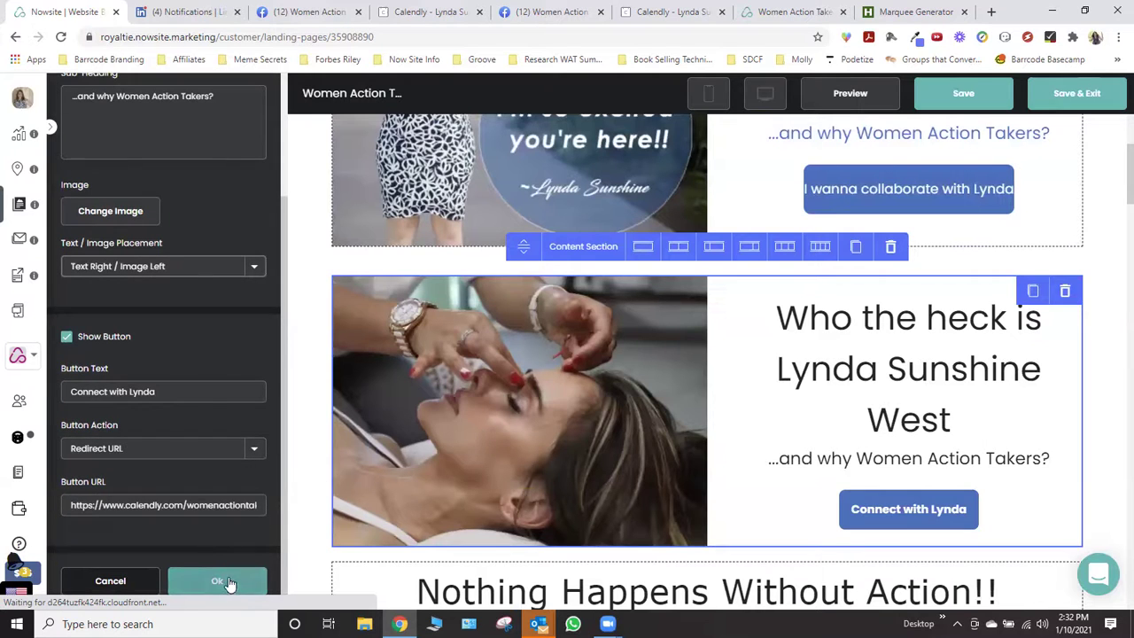
left_click(223, 581)
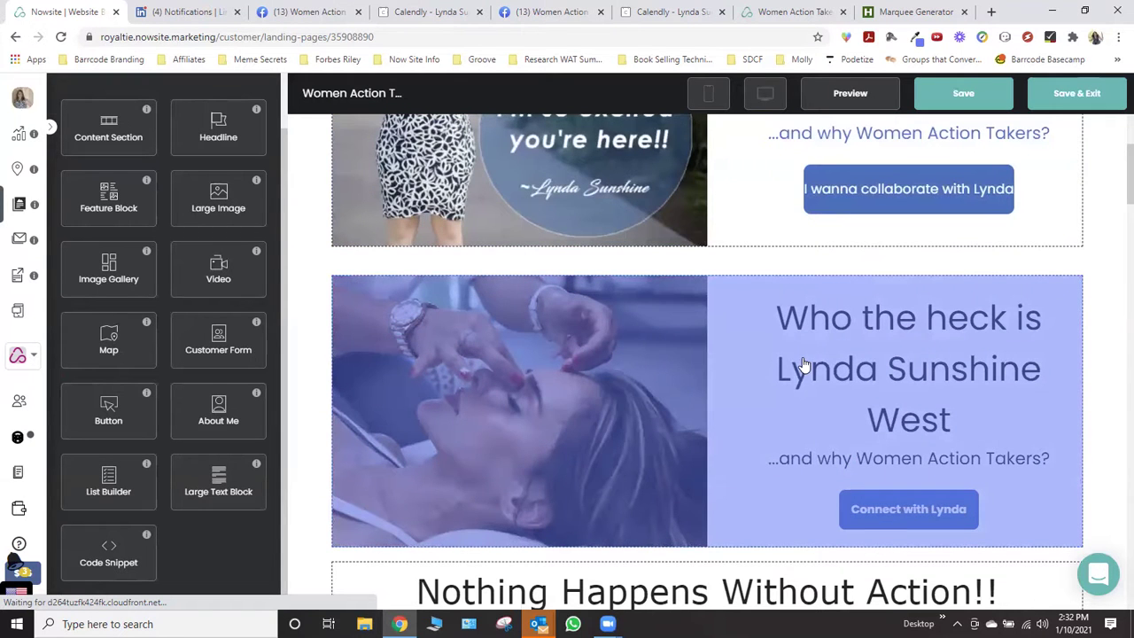
Review how the two feature blocks and the mission text stack in the mobile view of the page
scroll(809, 432, "up", 3)
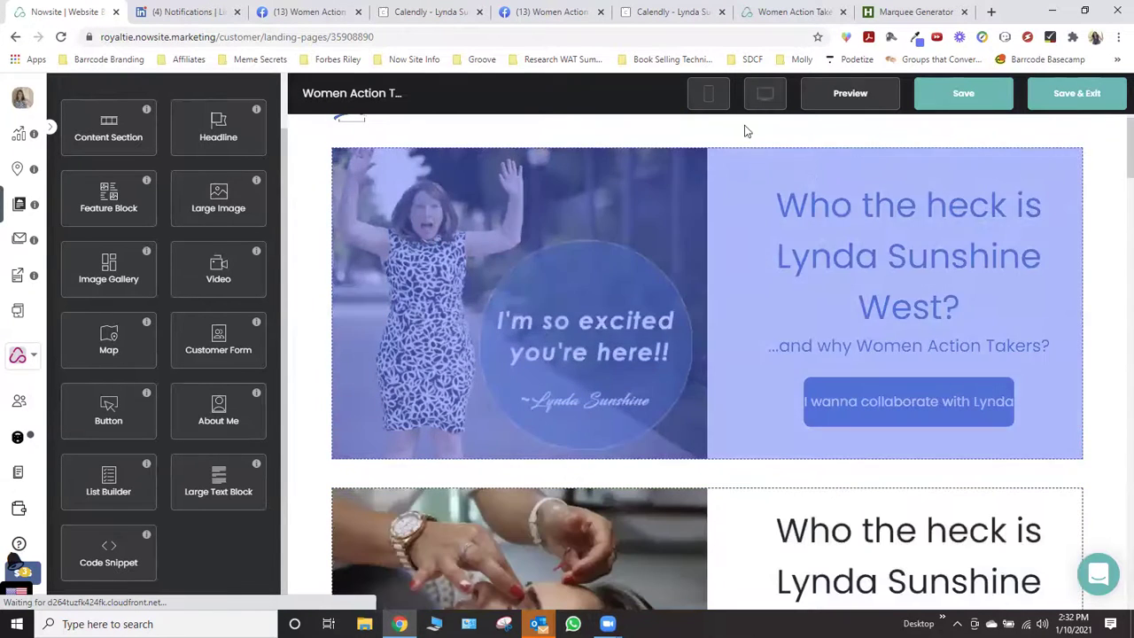
left_click(710, 96)
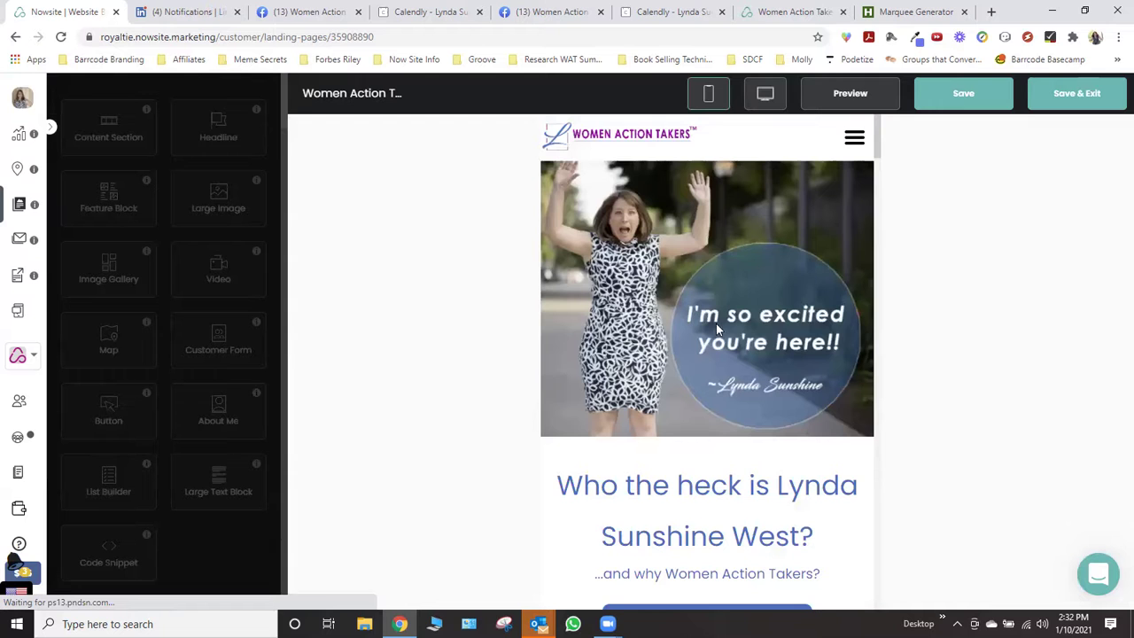
scroll(856, 407, "down", 2)
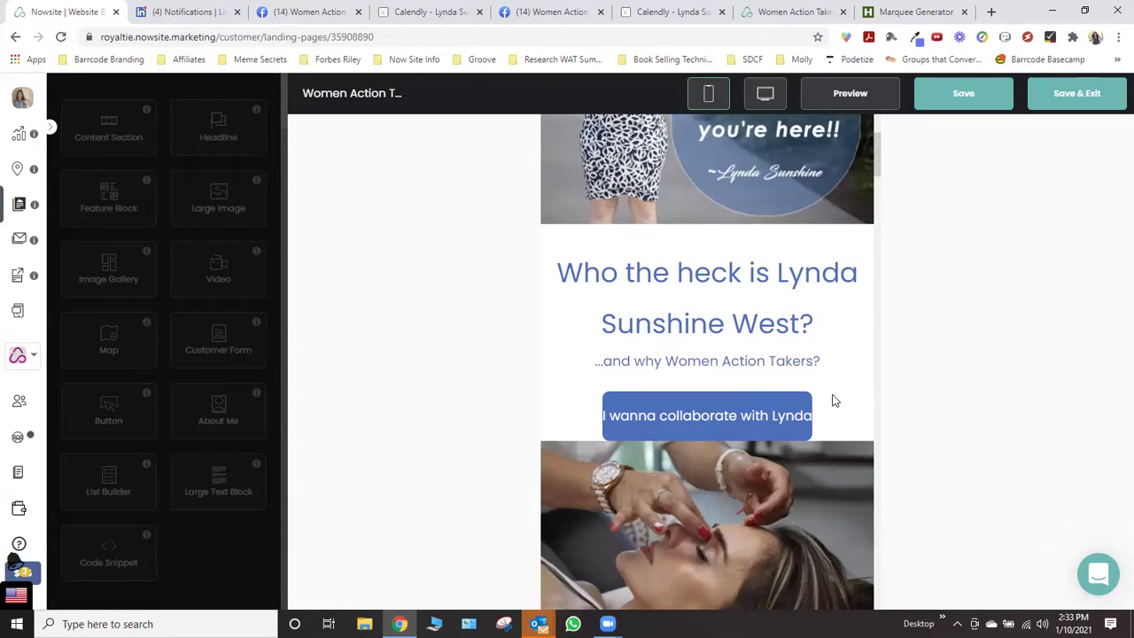
scroll(832, 400, "down", 4)
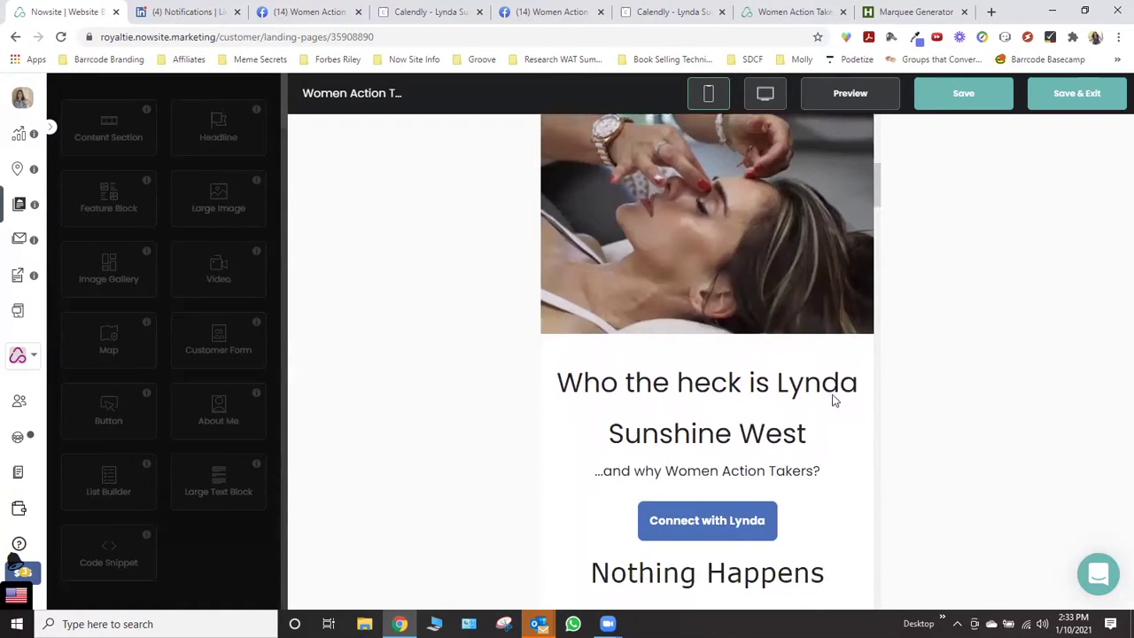
scroll(808, 460, "down", 2)
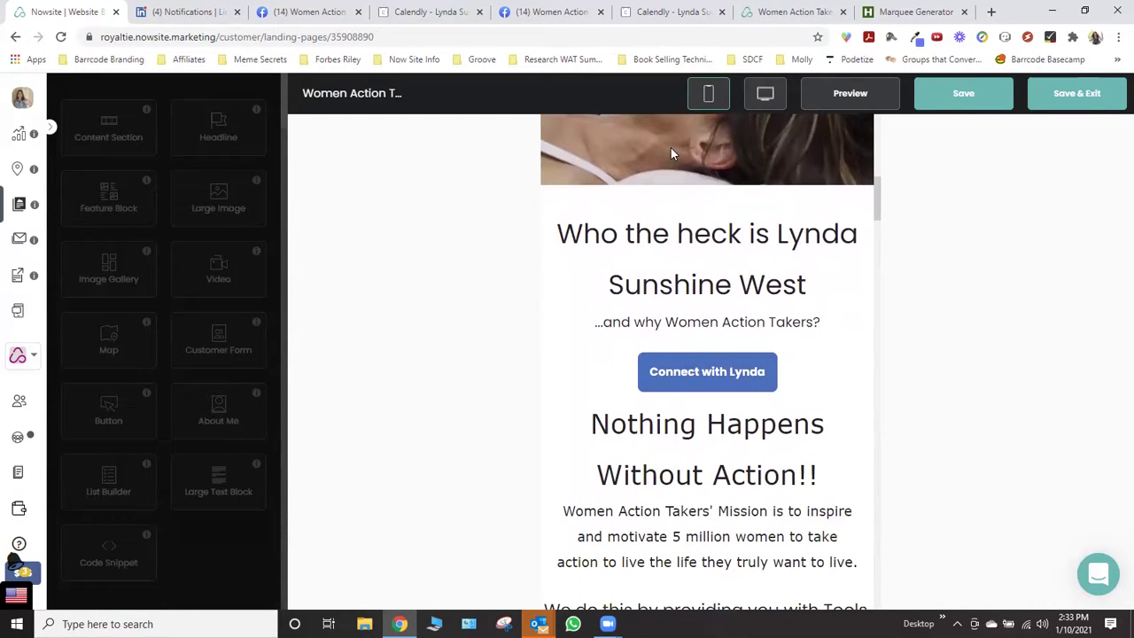
scroll(709, 452, "down", 2)
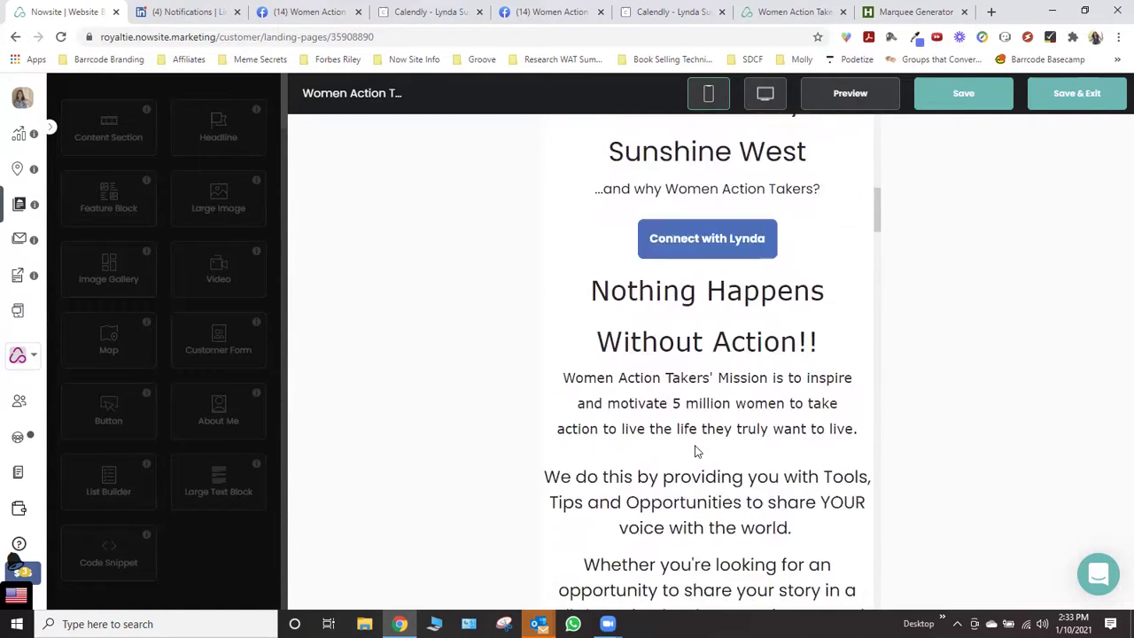
scroll(767, 451, "up", 4)
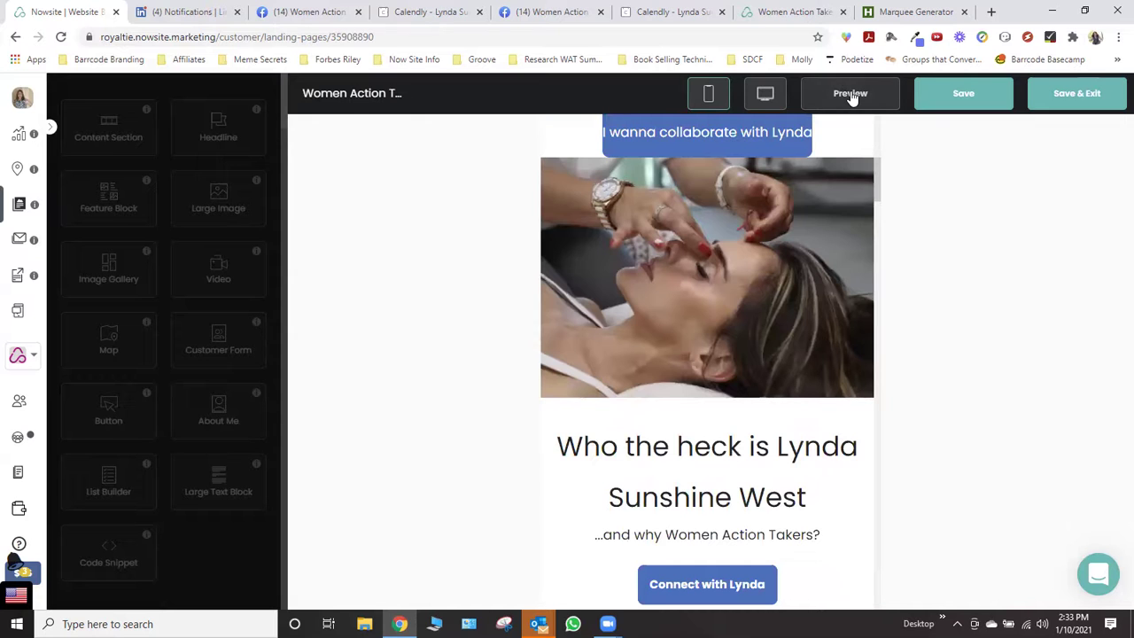
Open the page's live preview, return to the builder and switch it to the desktop view
left_click(850, 93)
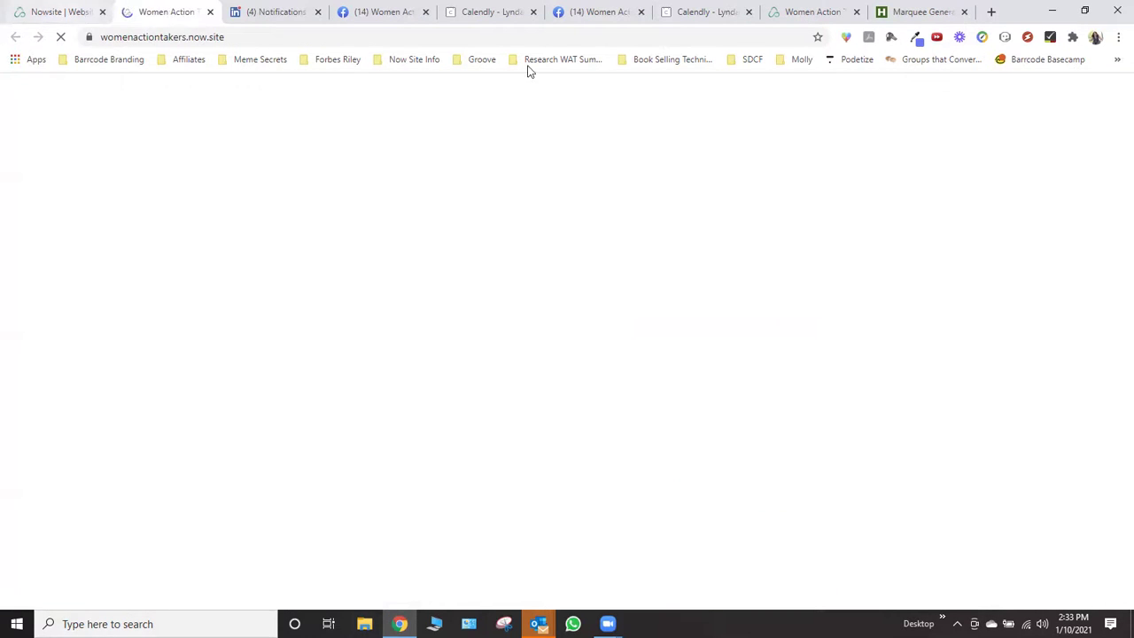
key("ctrl+shift+Tab")
left_click(766, 95)
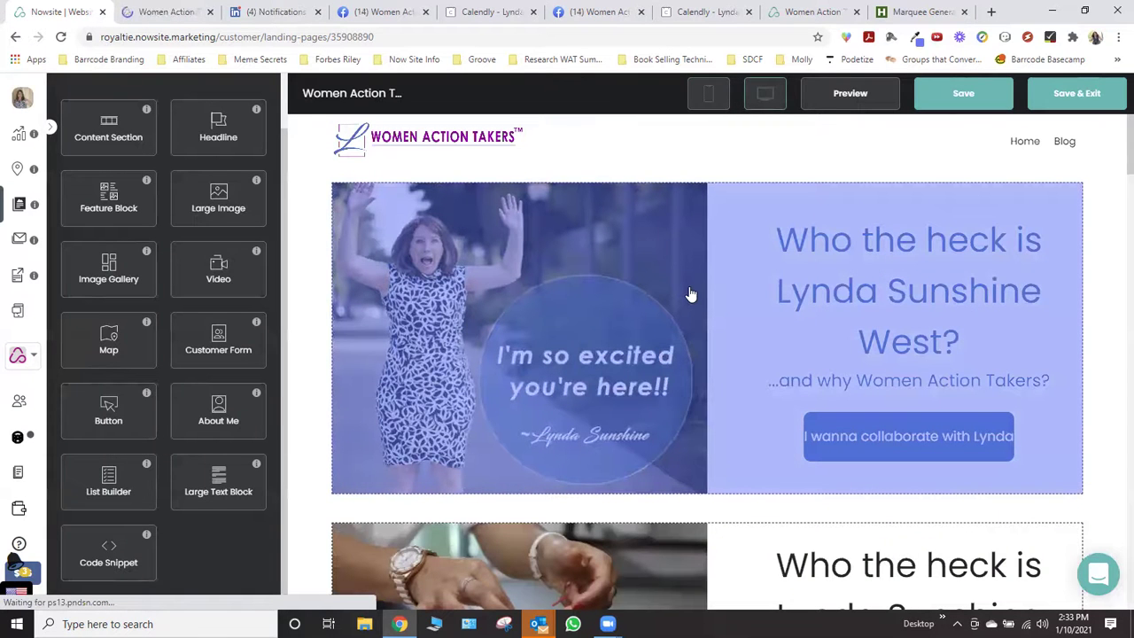
Set the bottom padding of the "I'm so excited you're here!!" feature block to 20 px and apply it
scroll(716, 372, "down", 2)
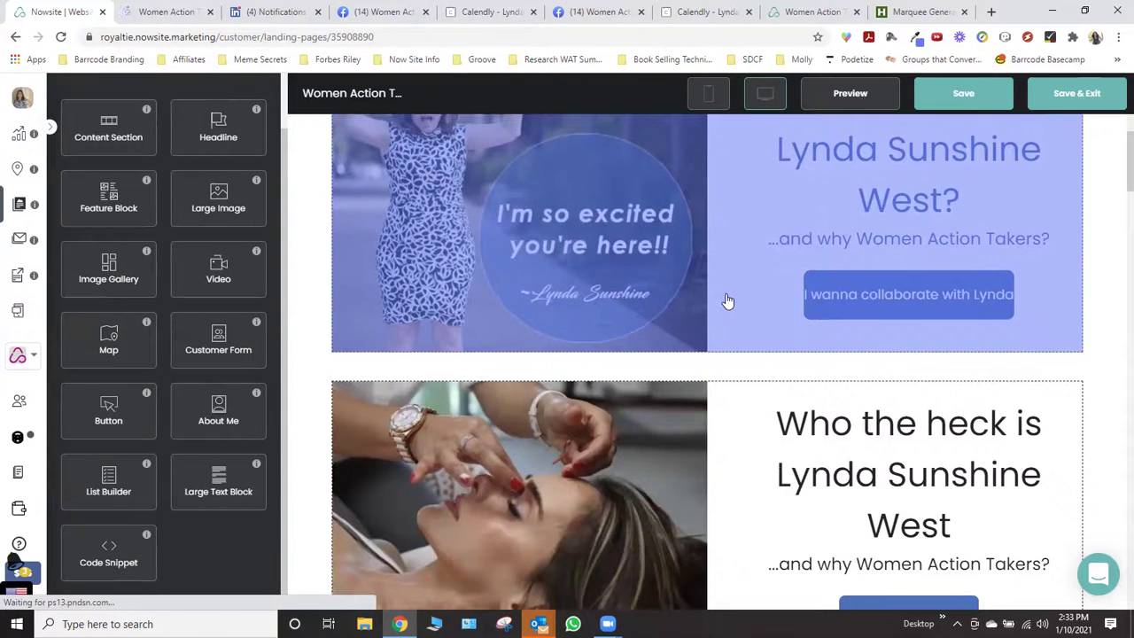
left_click(313, 299)
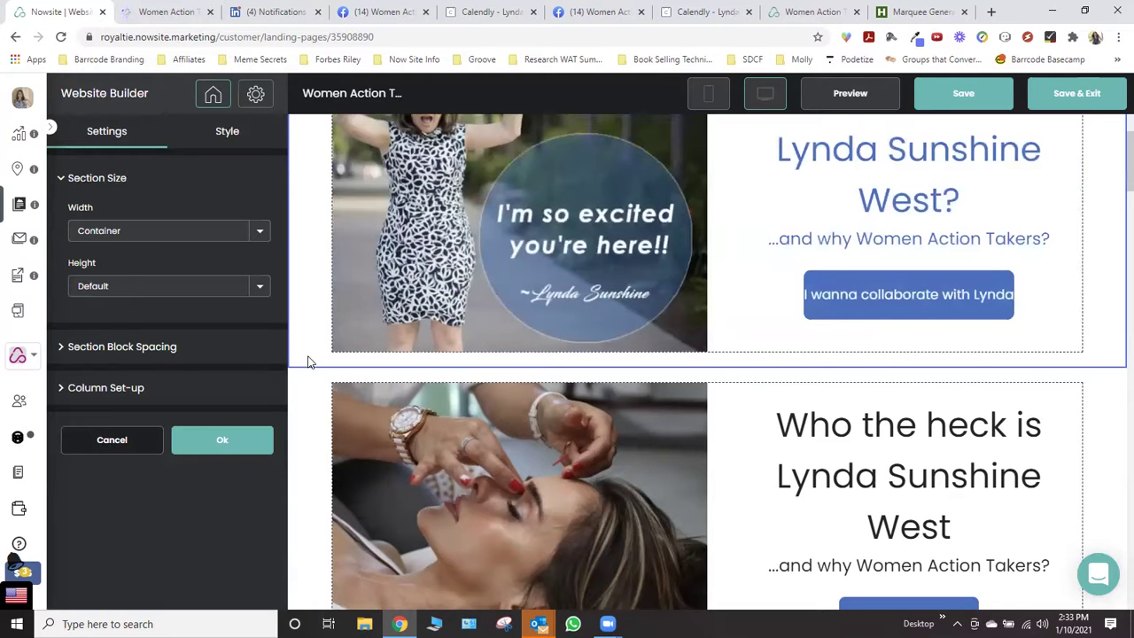
left_click(305, 382)
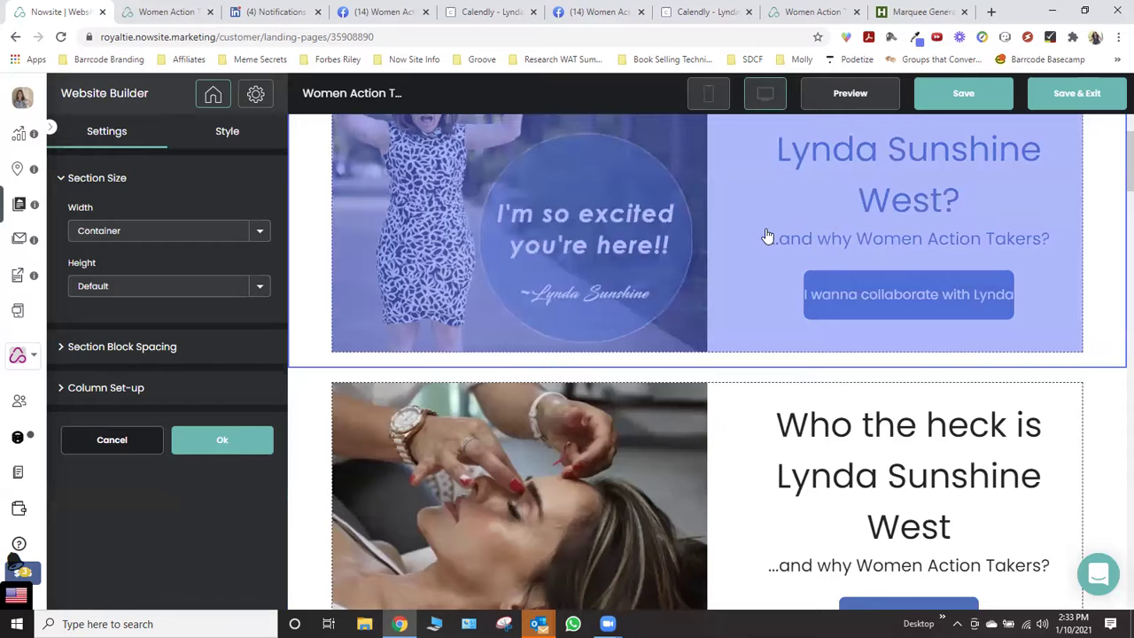
left_click(767, 229)
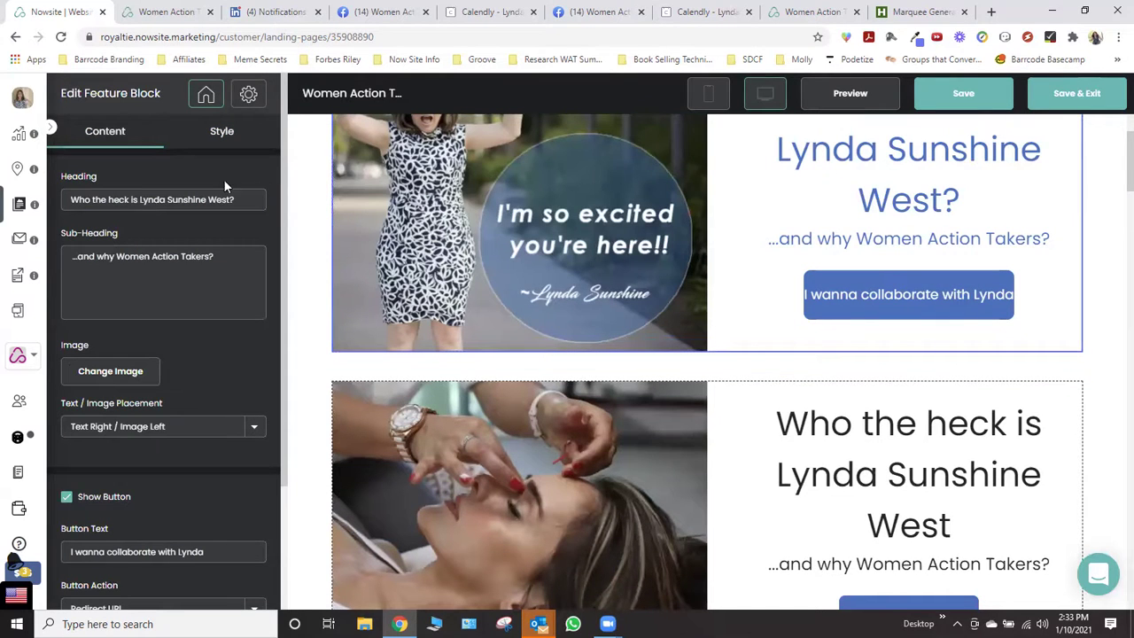
left_click(220, 135)
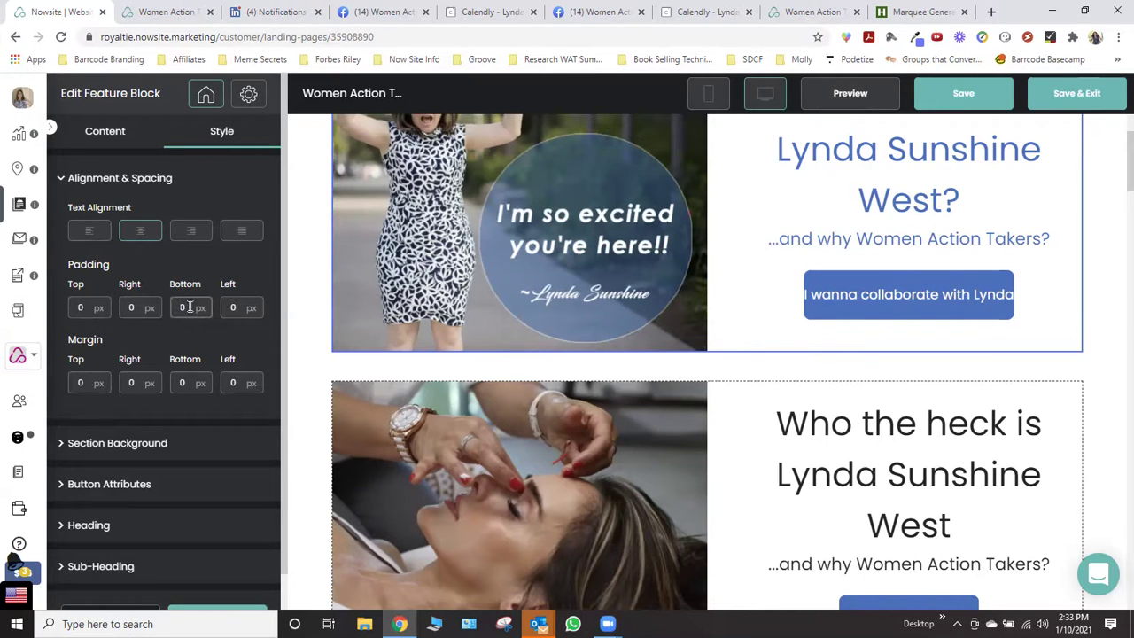
type("20")
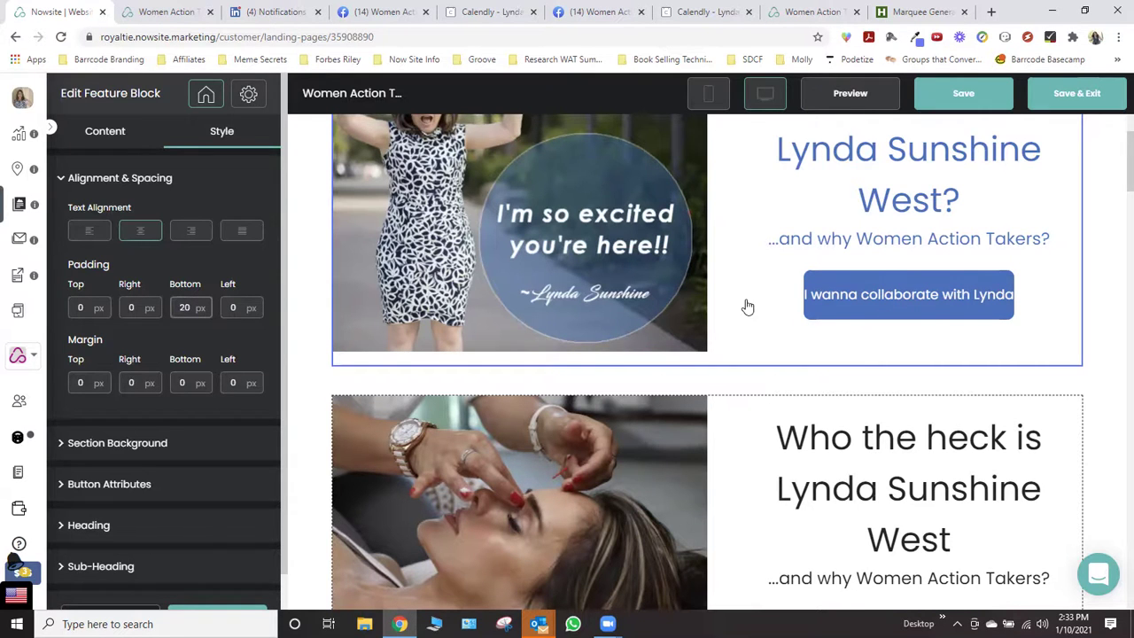
scroll(163, 403, "down", 1)
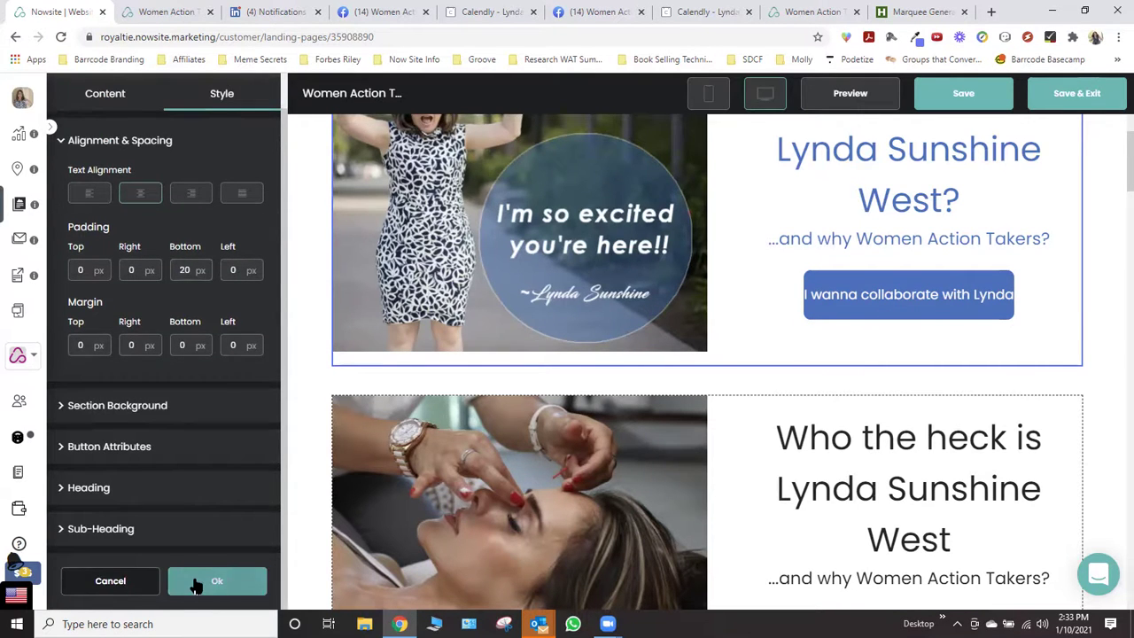
left_click(196, 583)
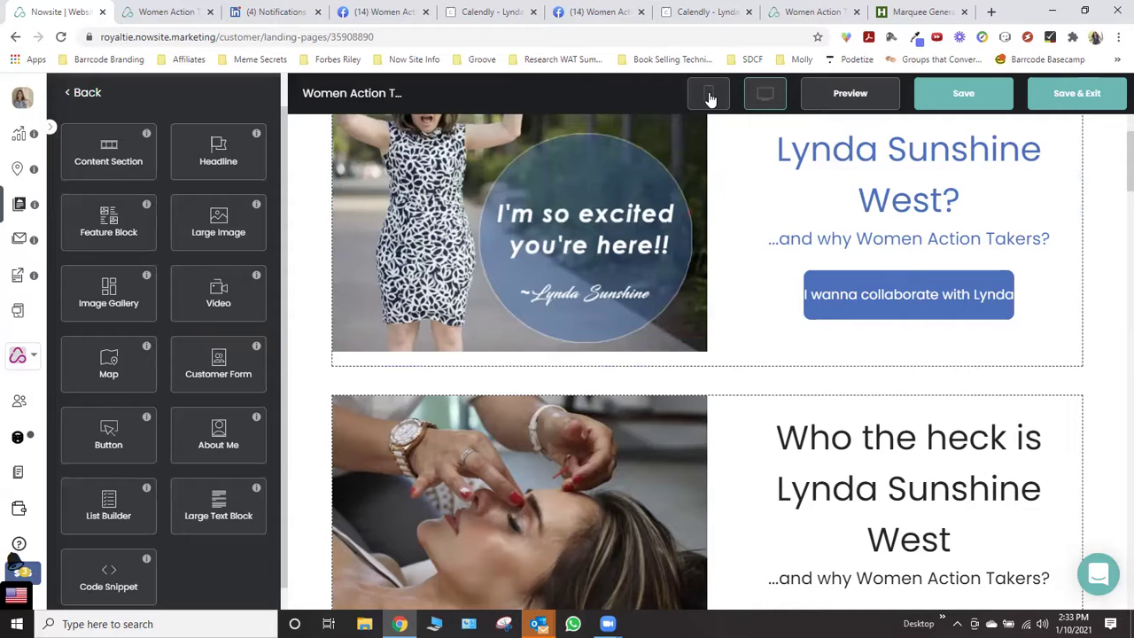
Check the spacing below the first feature block's button in mobile view and return to the desktop view
left_click(709, 95)
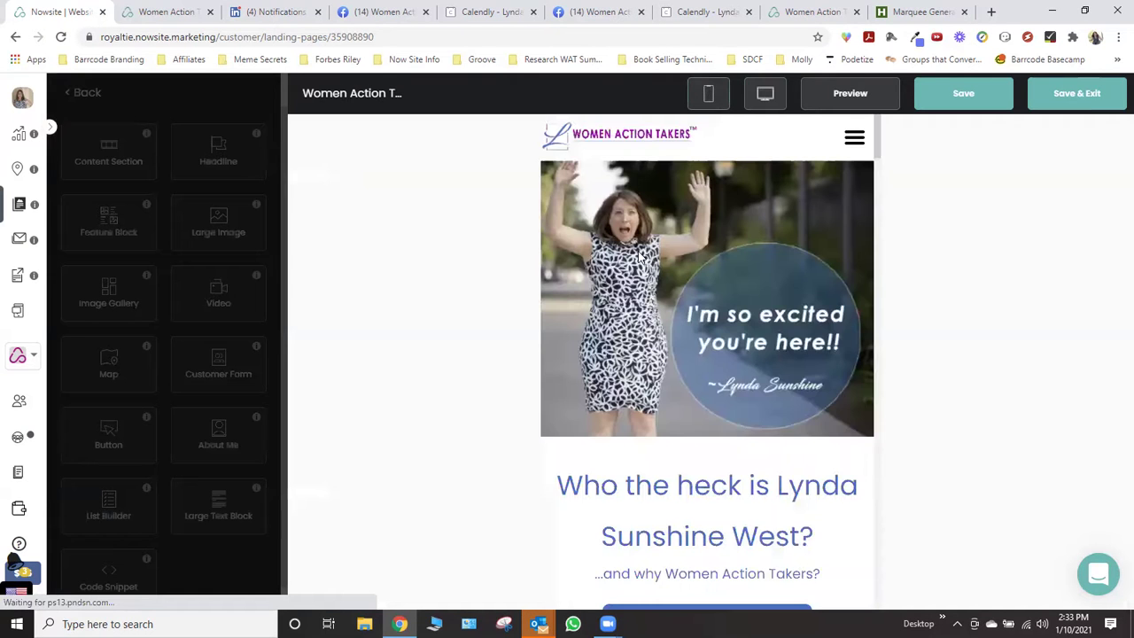
scroll(776, 408, "down", 2)
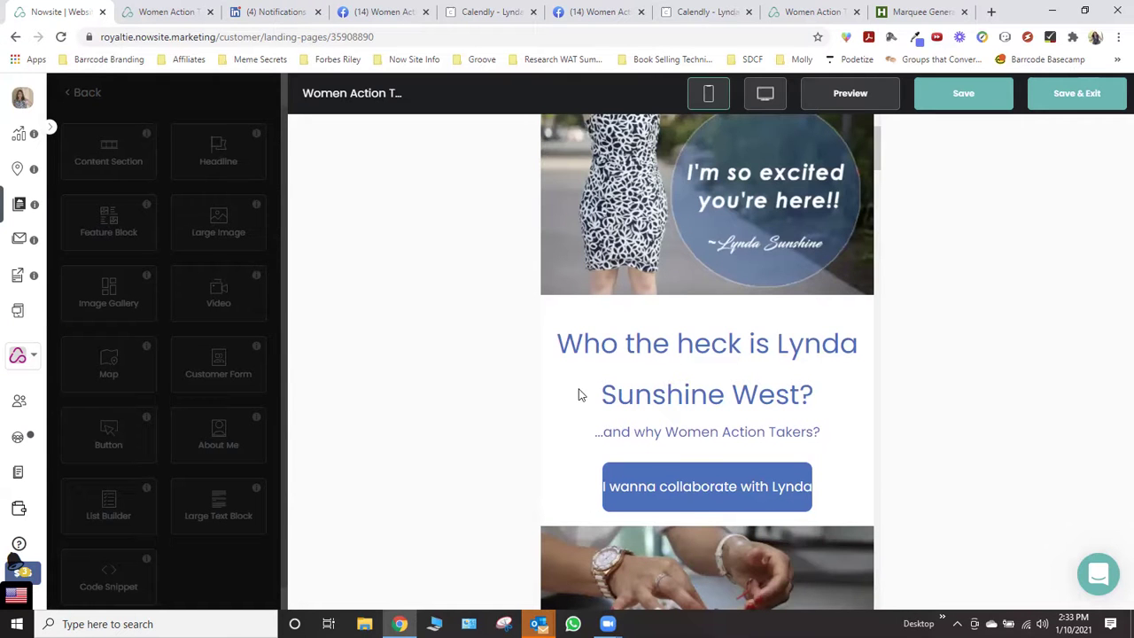
scroll(722, 266, "up", 2)
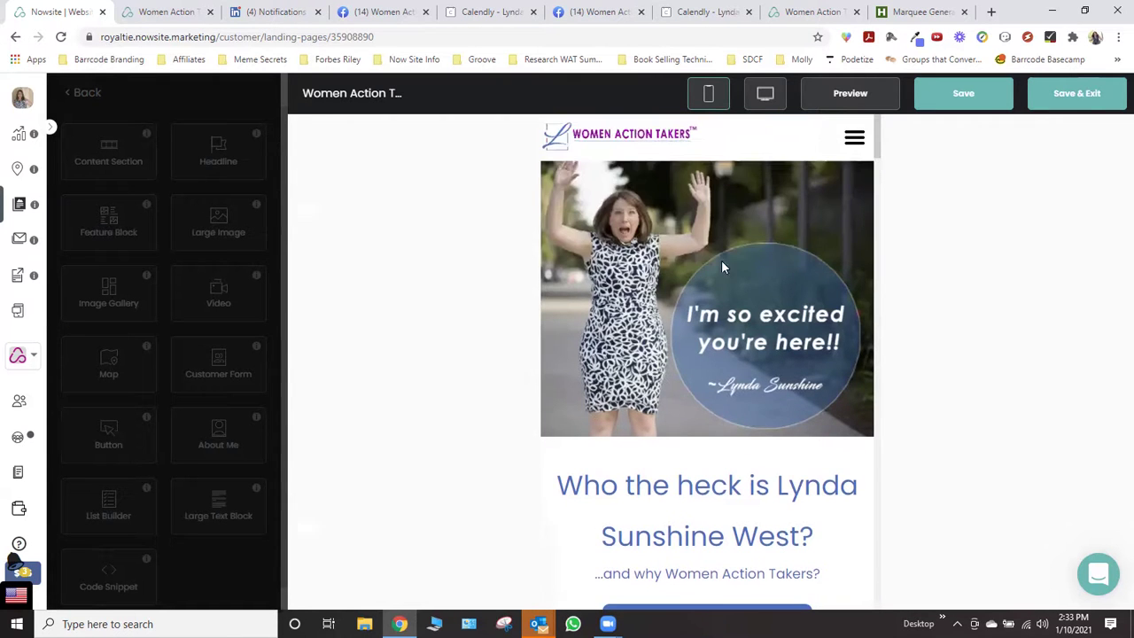
left_click(764, 98)
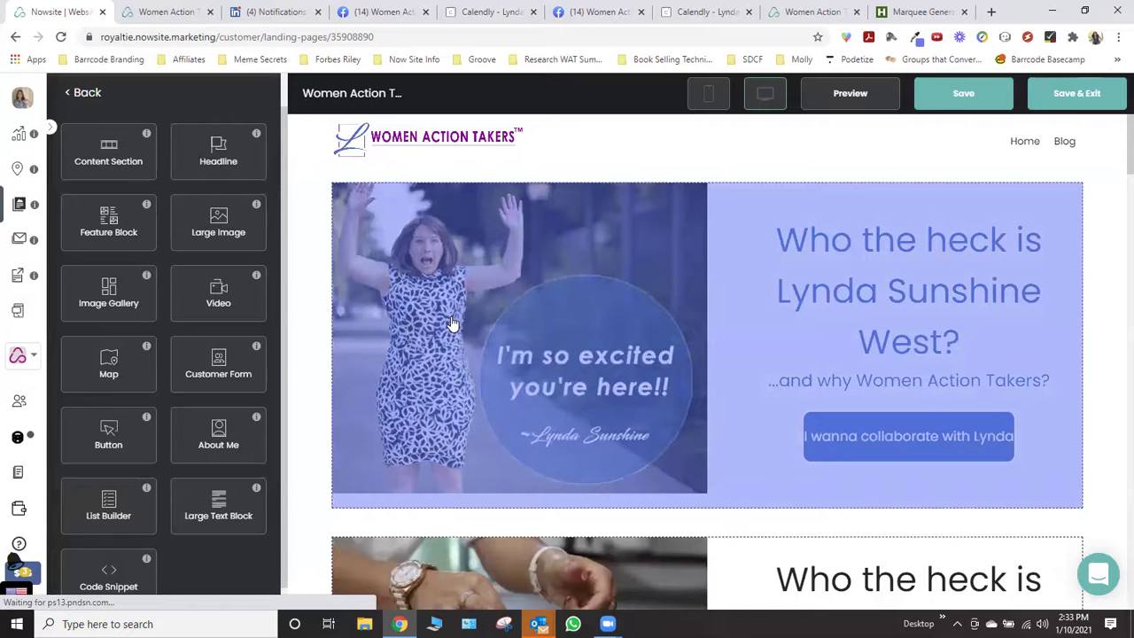
Save the landing page
left_click(962, 95)
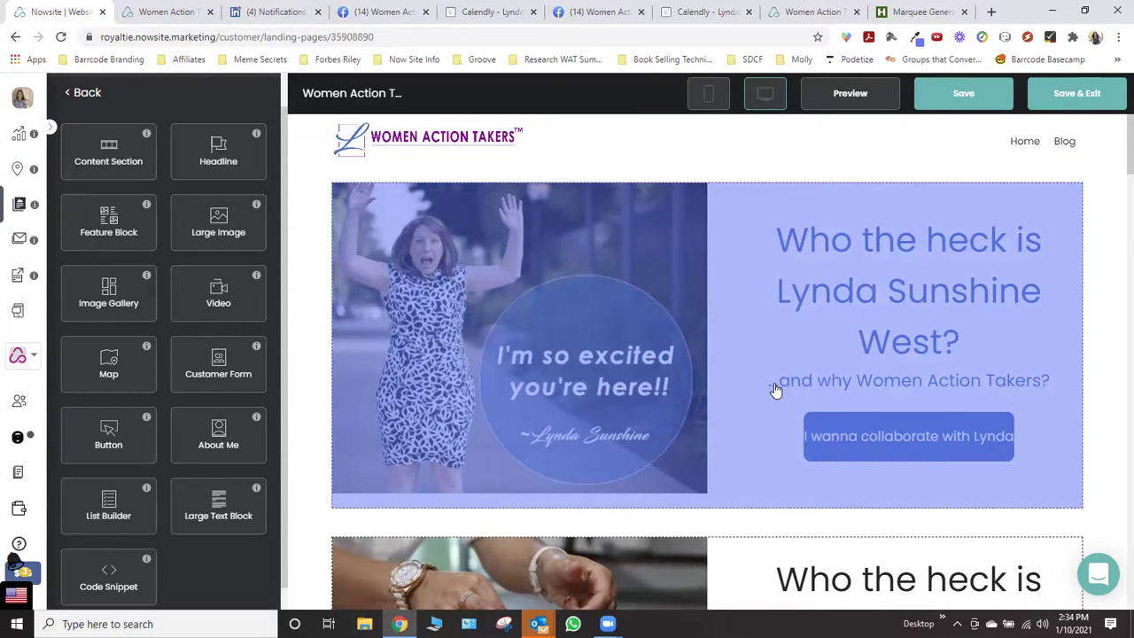
Look at the top of the published Women Action Takers Networking Events page and its web address, and return to the page builder
left_click(802, 12)
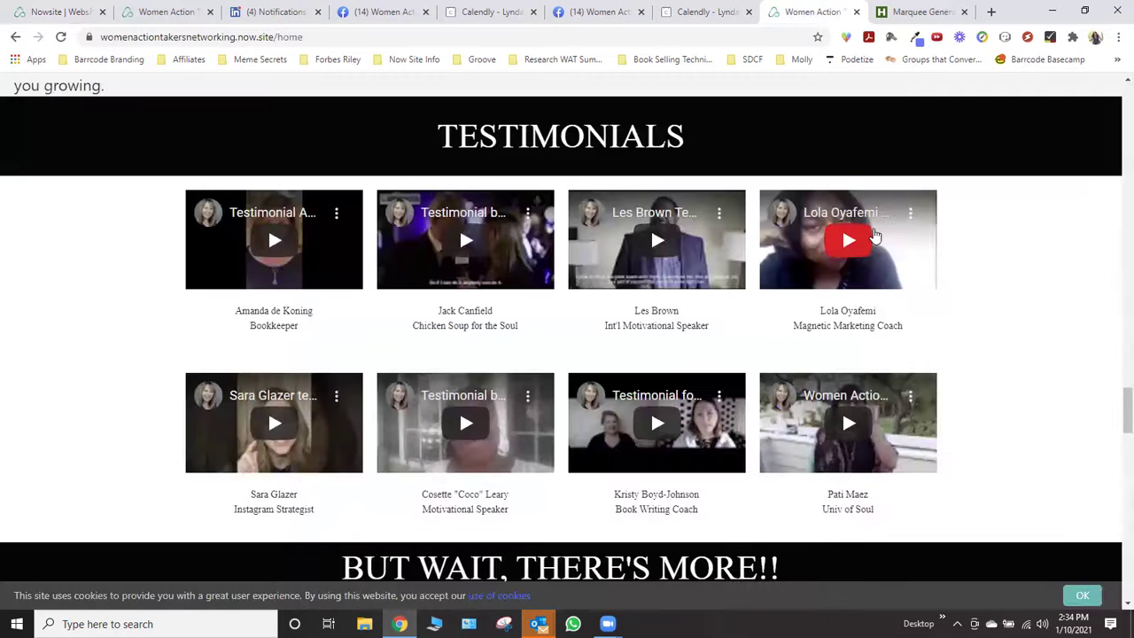
scroll(1111, 341, "up", 2)
left_click_drag(1114, 394, 1114, 84)
left_click(377, 37)
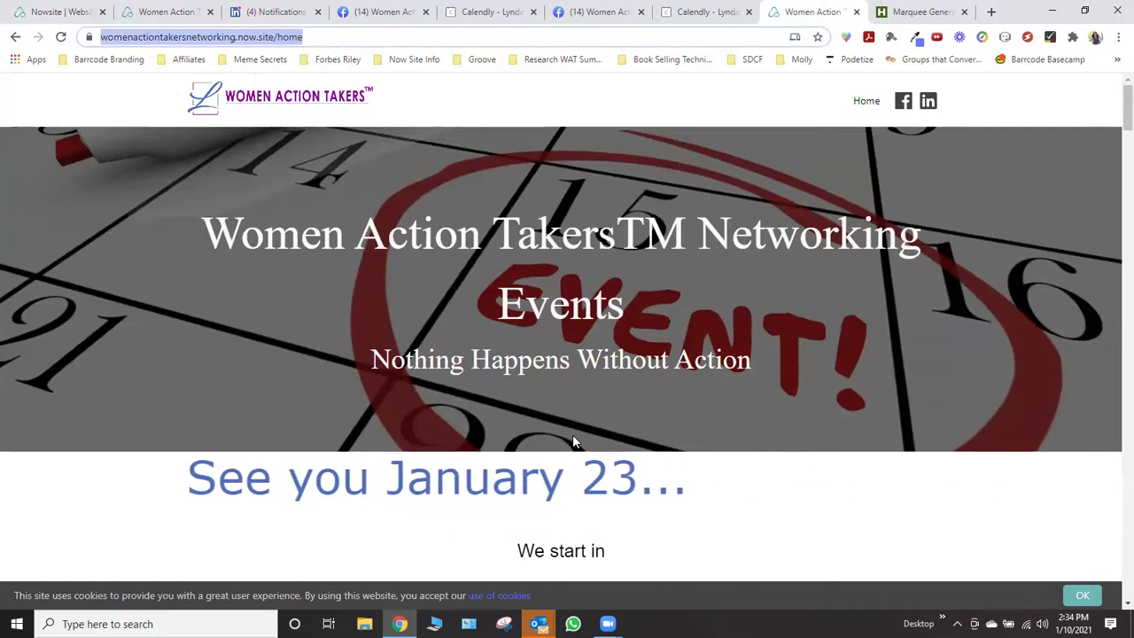
left_click(65, 12)
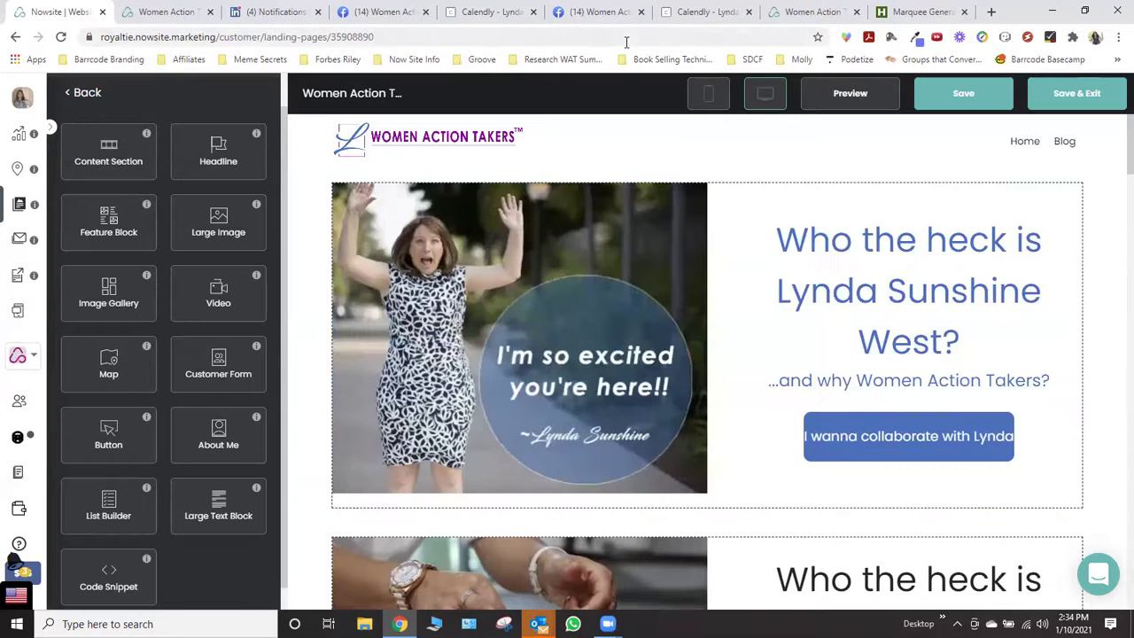
left_click(785, 14)
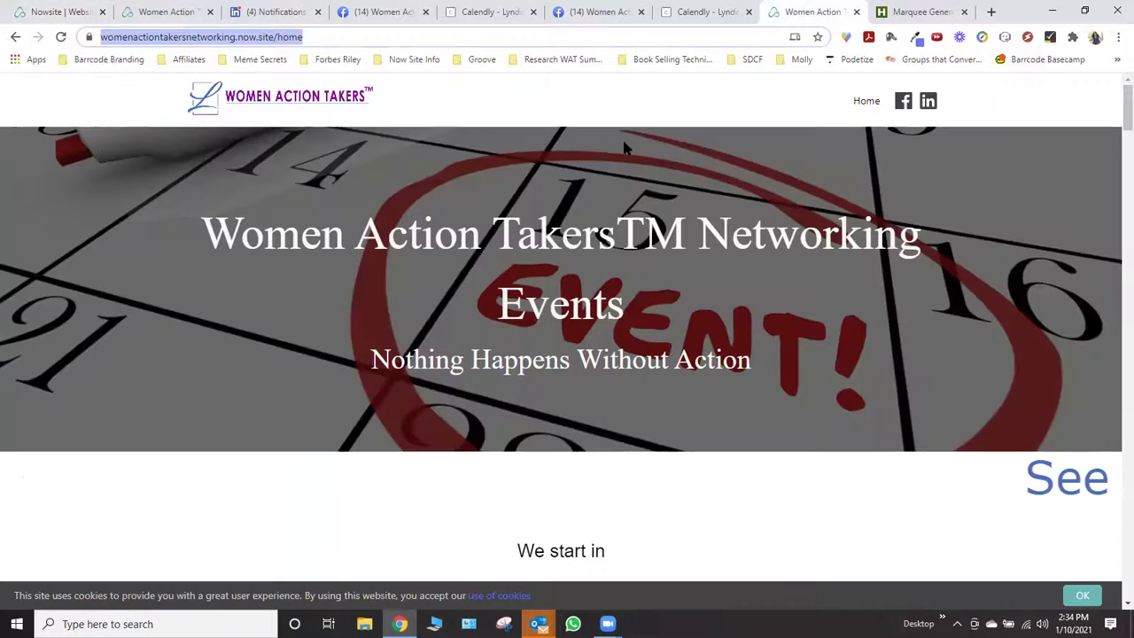
key("ctrl+1")
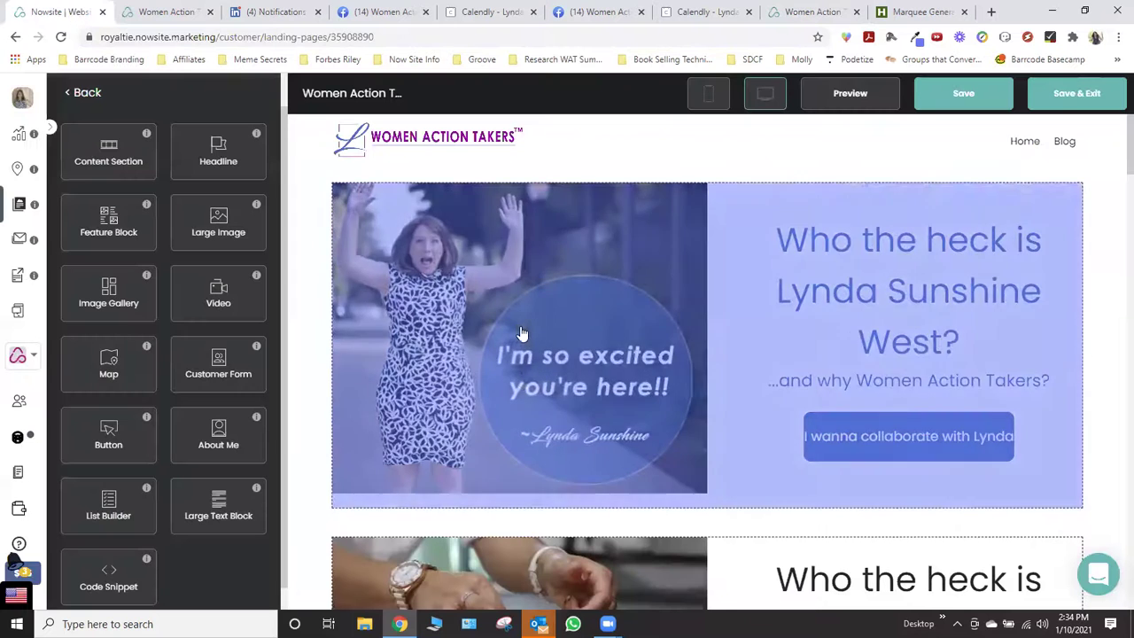
Open the second feature block, the one with the face-treatment photo, for editing
scroll(520, 341, "down", 3)
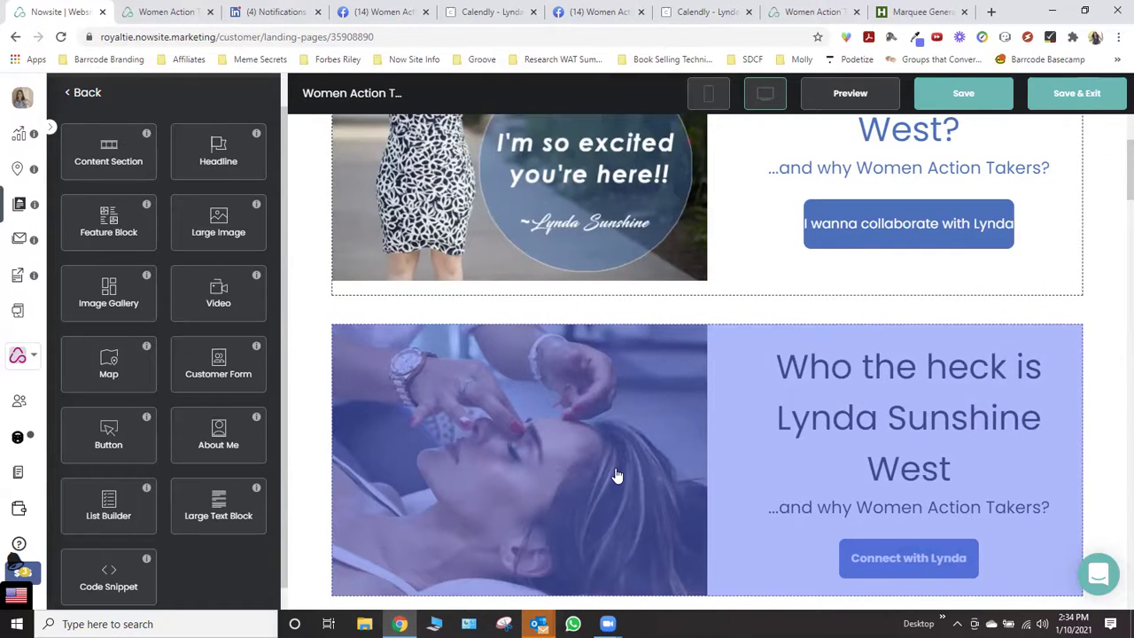
scroll(614, 473, "down", 1)
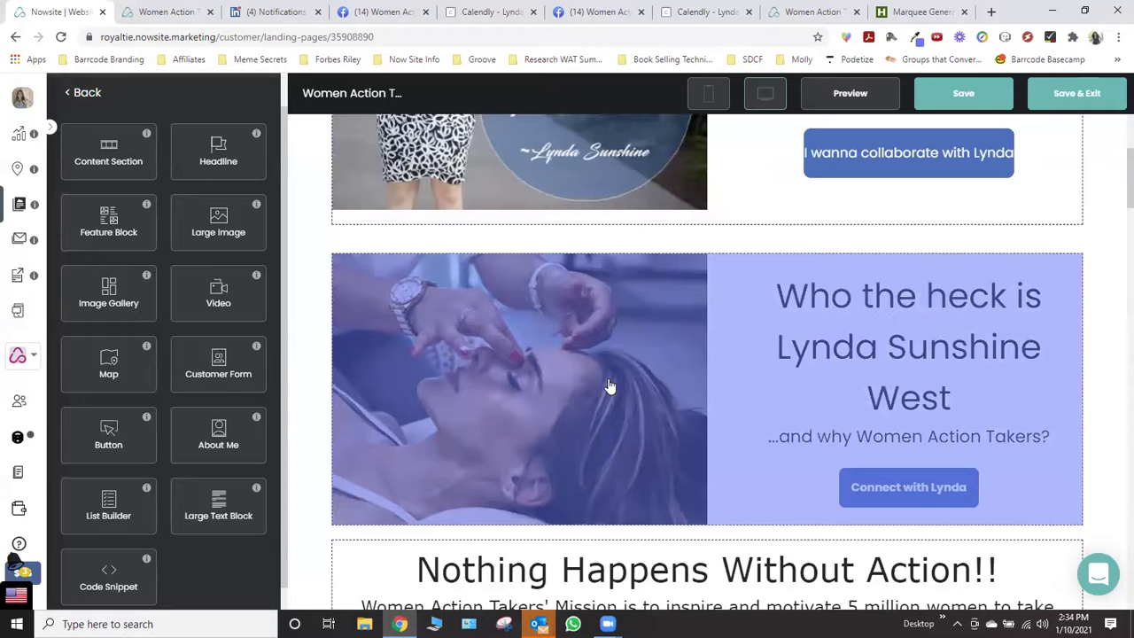
left_click(609, 387)
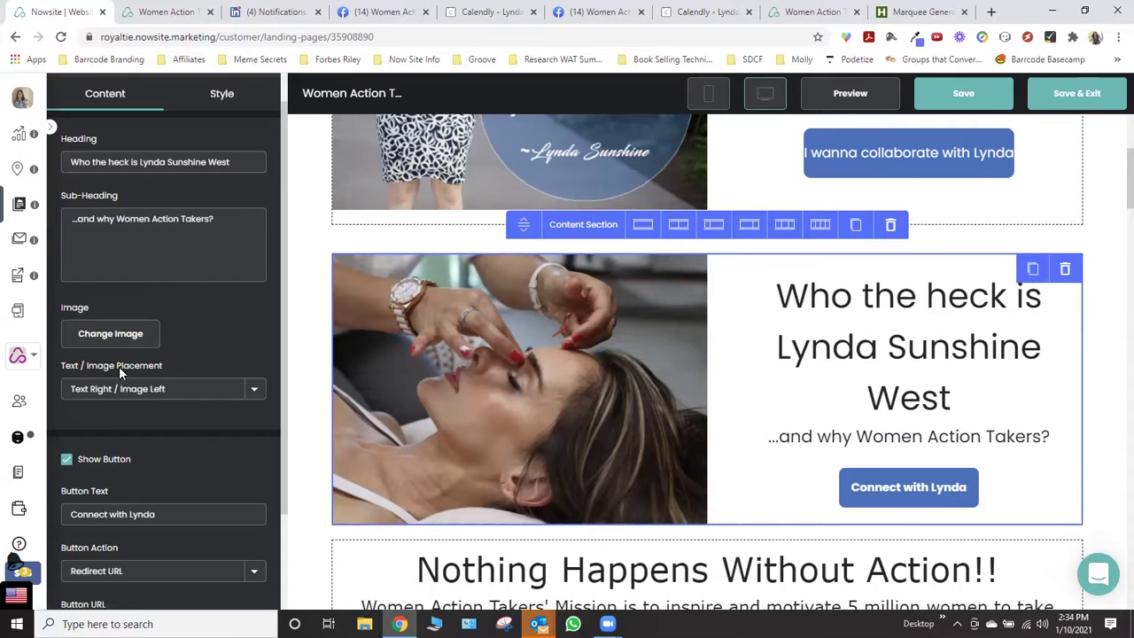
Try the Text Left / Image Right placement on the second feature block and switch it back to Text Right / Image Left
left_click(131, 389)
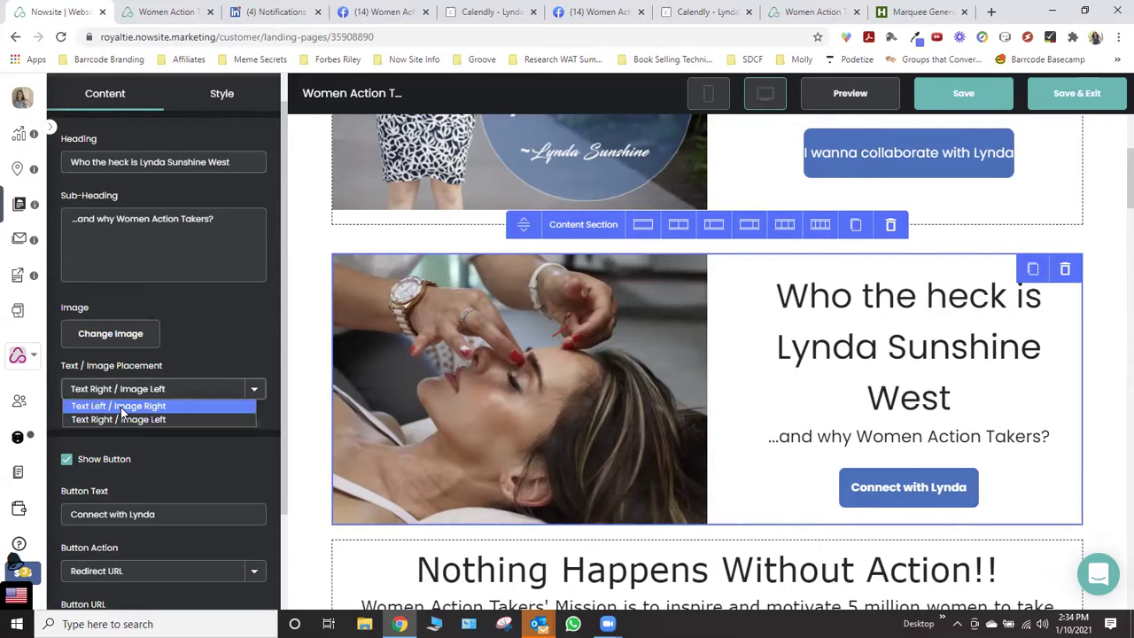
left_click(120, 406)
left_click(122, 391)
left_click(124, 420)
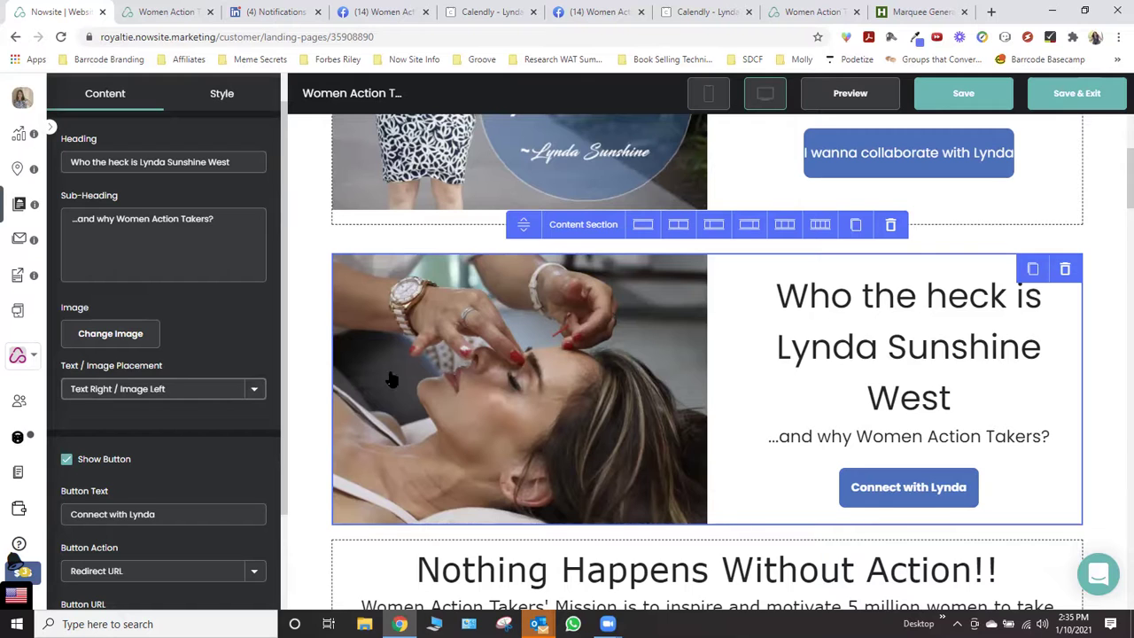
Set the second feature block's bottom padding to 20 px and apply it
left_click(220, 96)
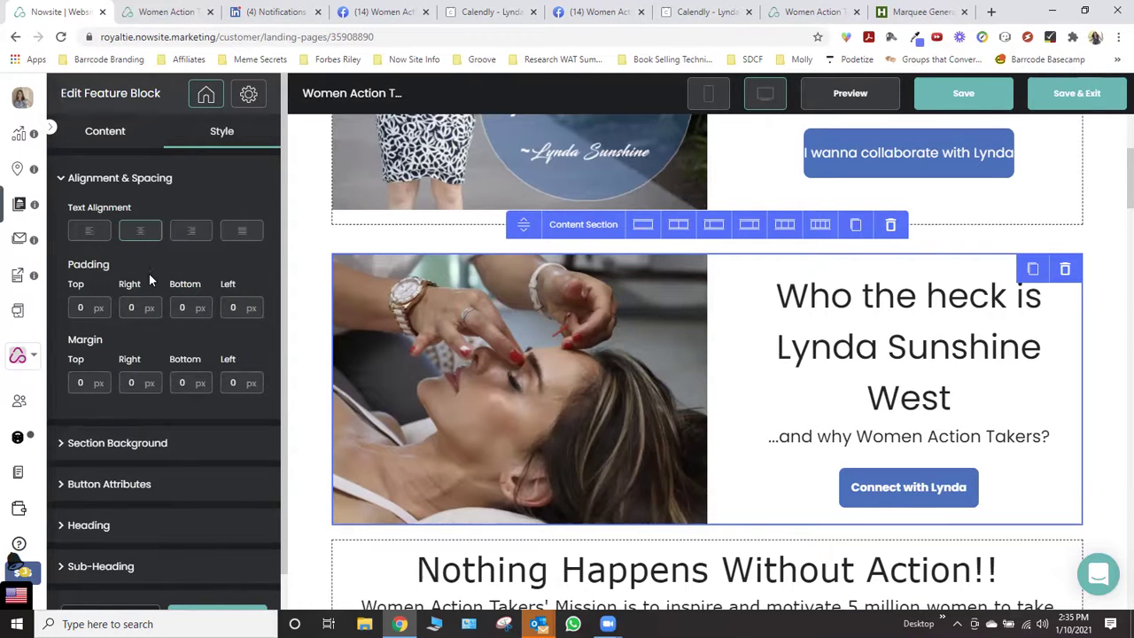
type("20")
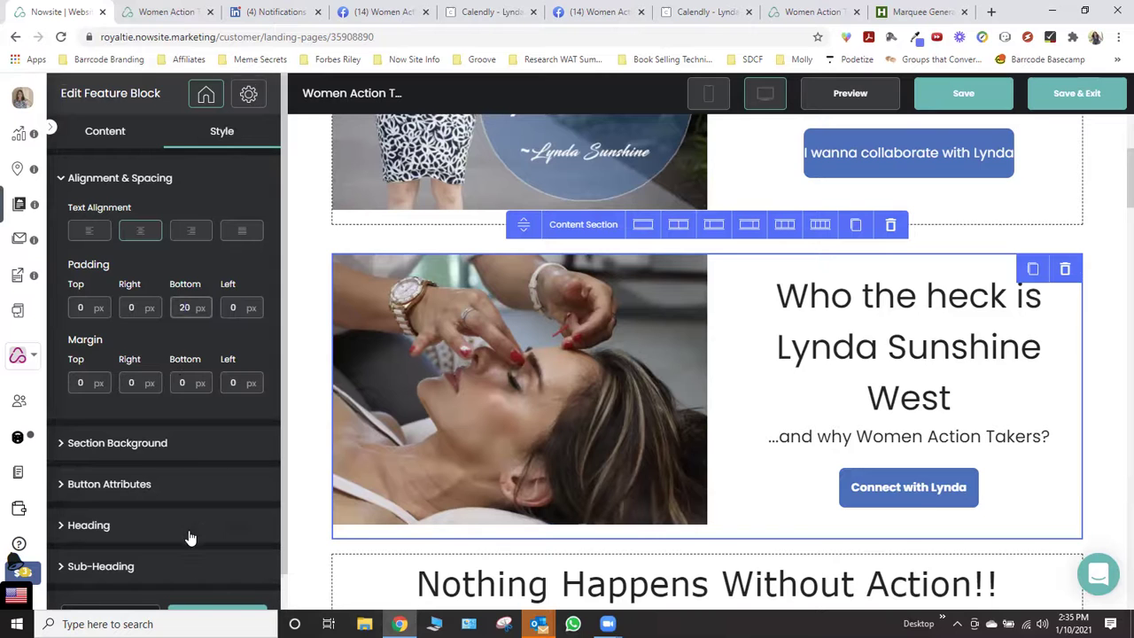
scroll(189, 537, "down", 1)
left_click(214, 580)
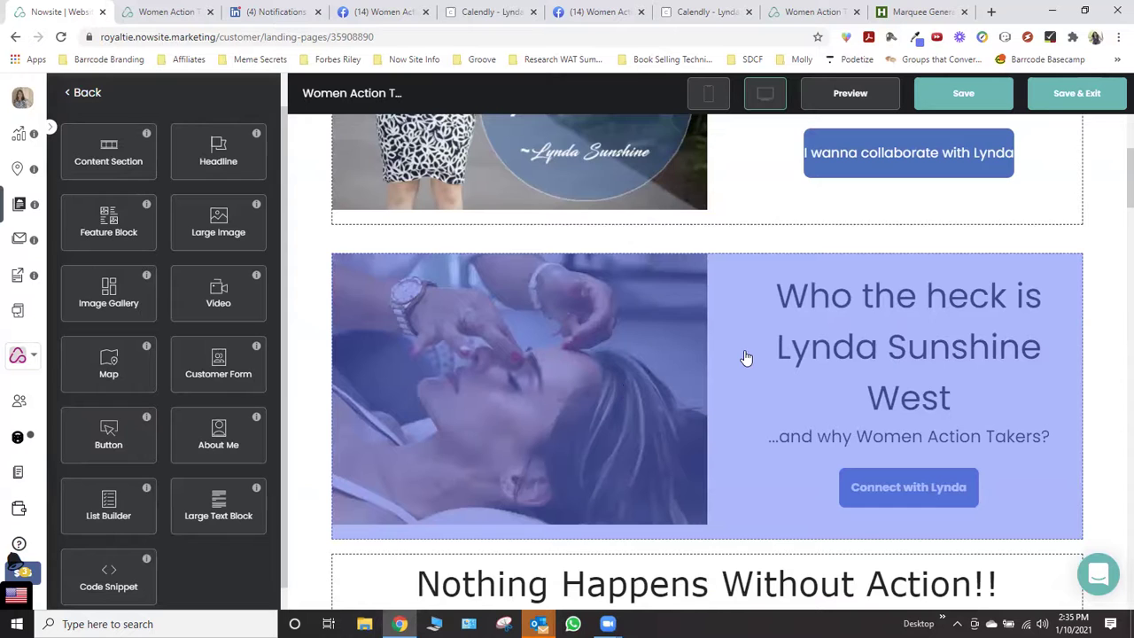
Examine the whole page in mobile view, from the feature blocks to the Let's Collaborate section, and return to the desktop view
scroll(744, 357, "down", 2)
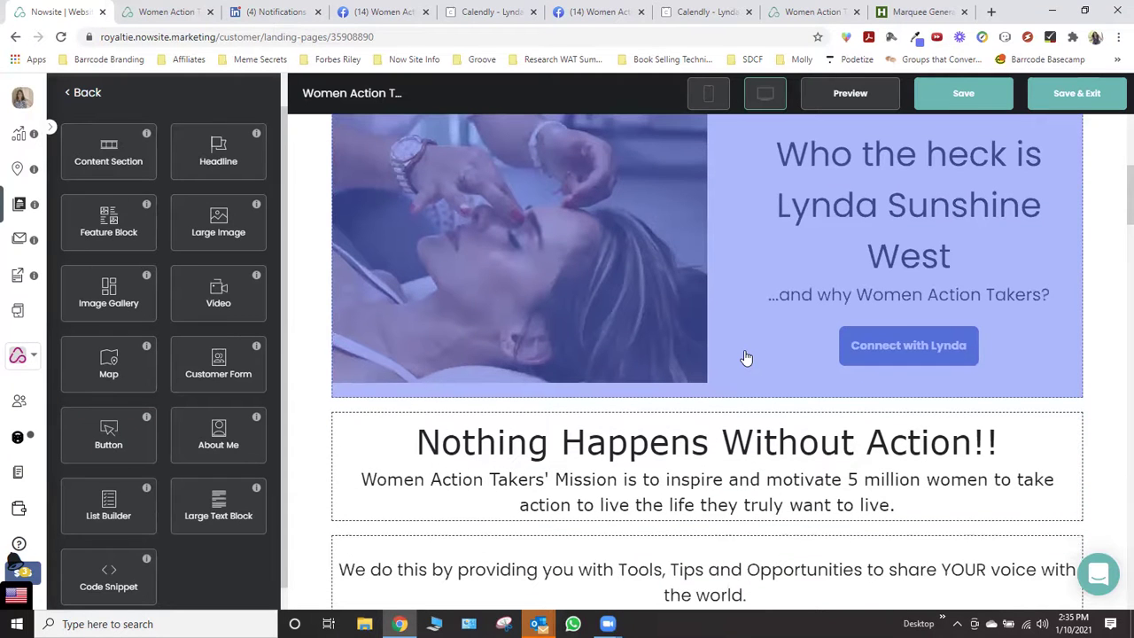
left_click(700, 98)
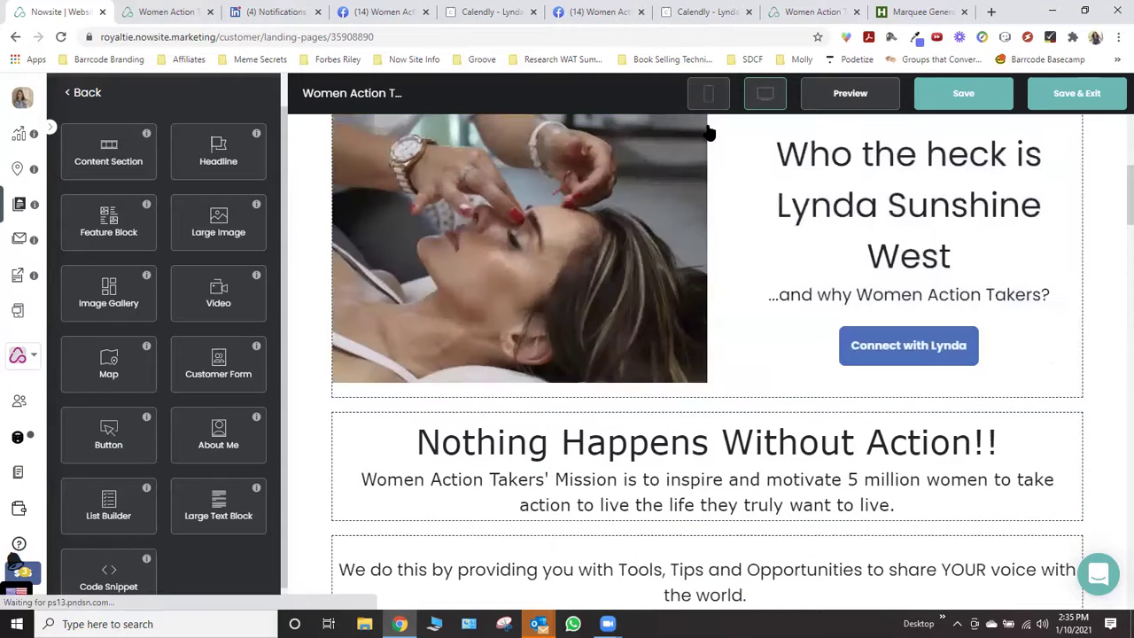
scroll(738, 354, "down", 3)
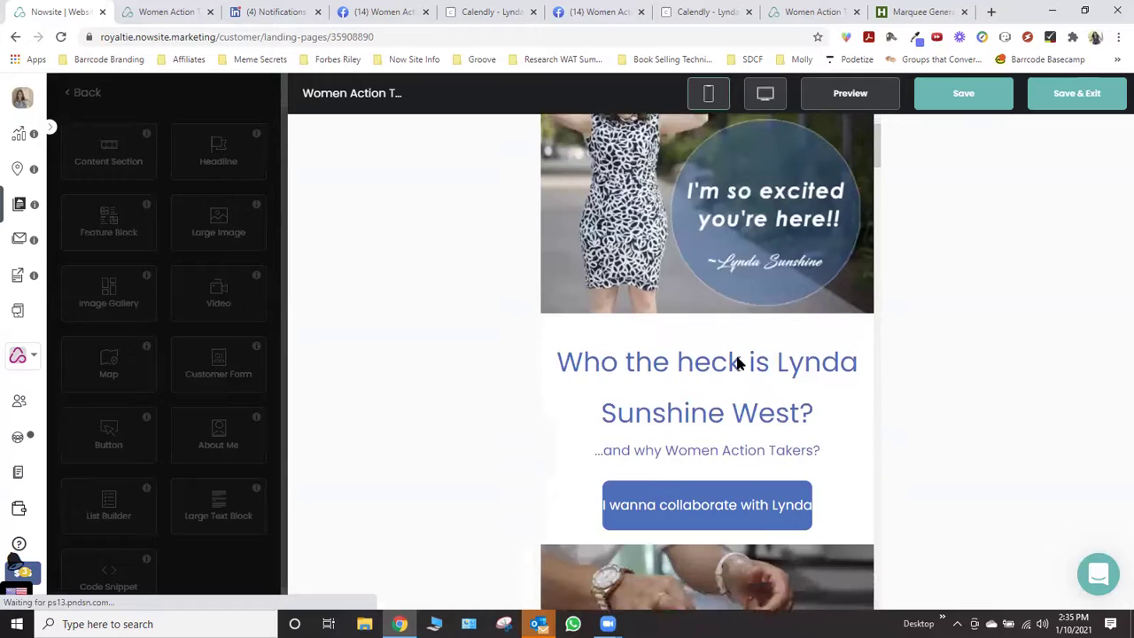
scroll(740, 357, "down", 5)
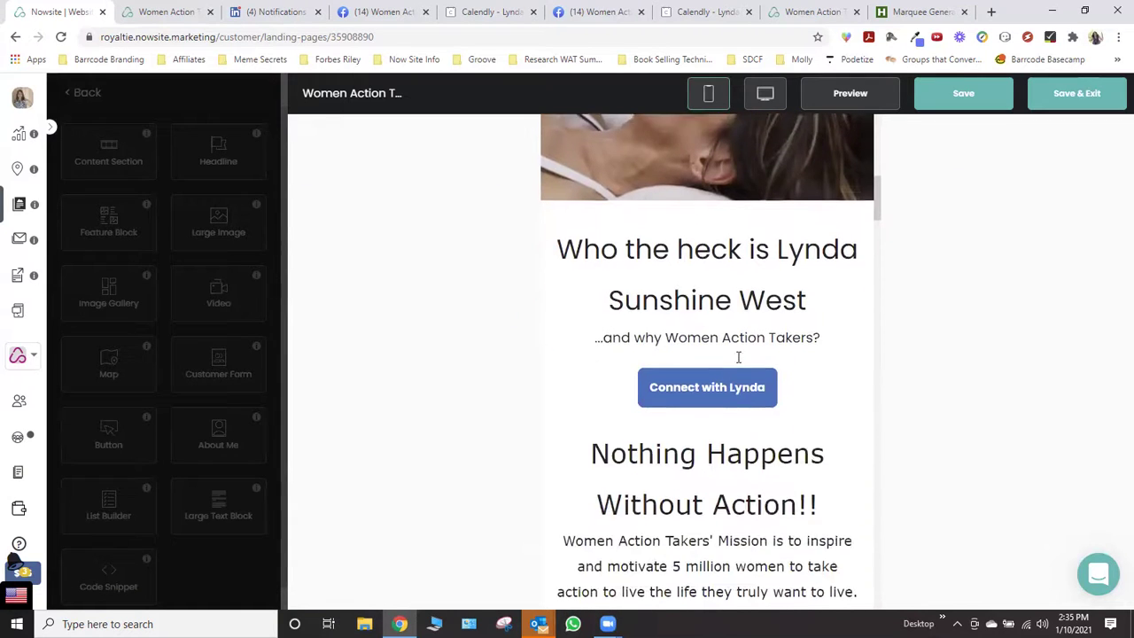
scroll(658, 446, "down", 8)
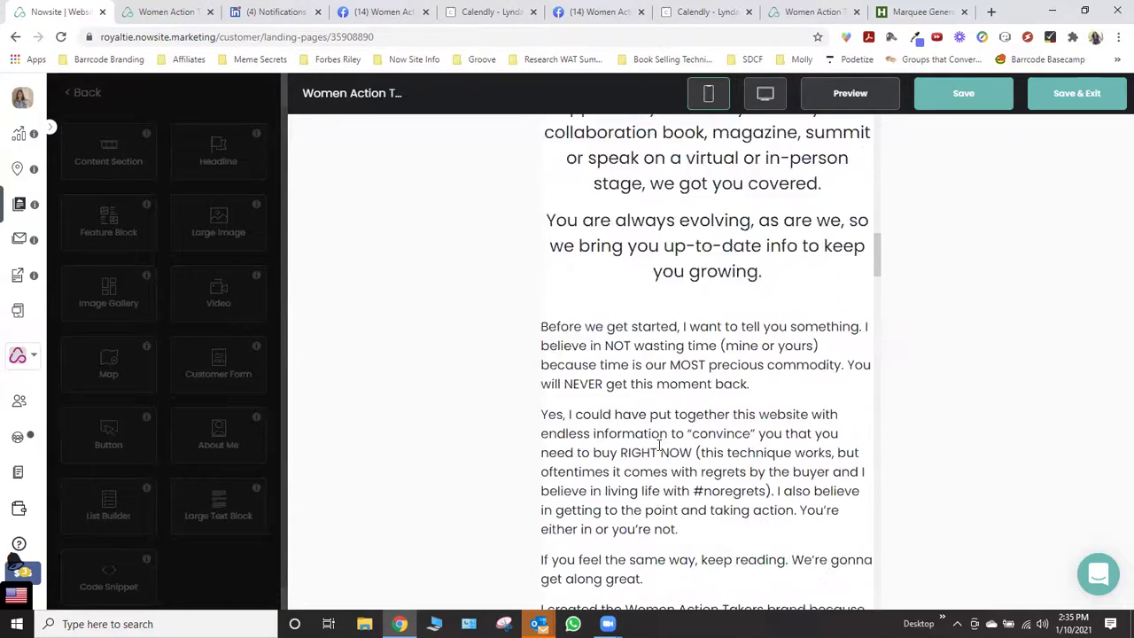
scroll(683, 386, "down", 10)
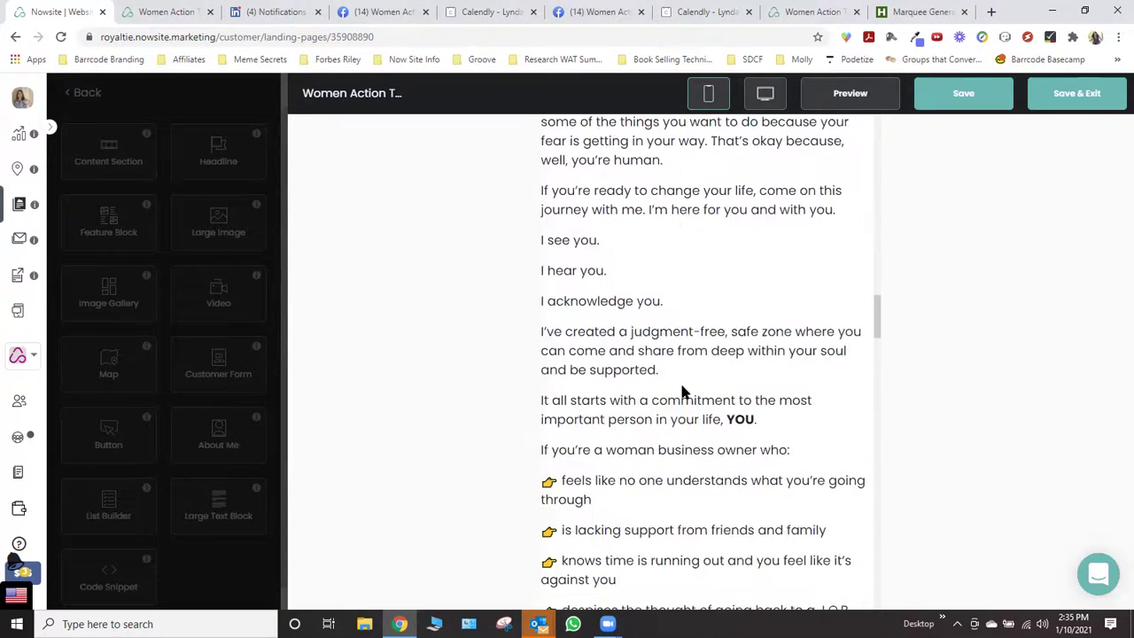
scroll(682, 390, "down", 8)
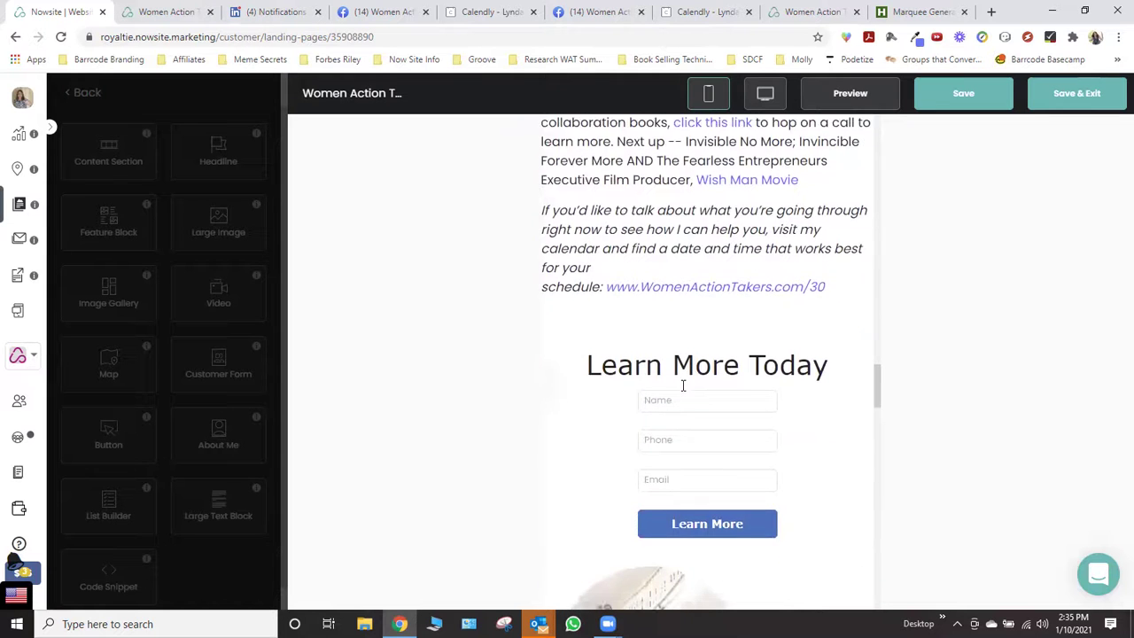
scroll(682, 385, "down", 4)
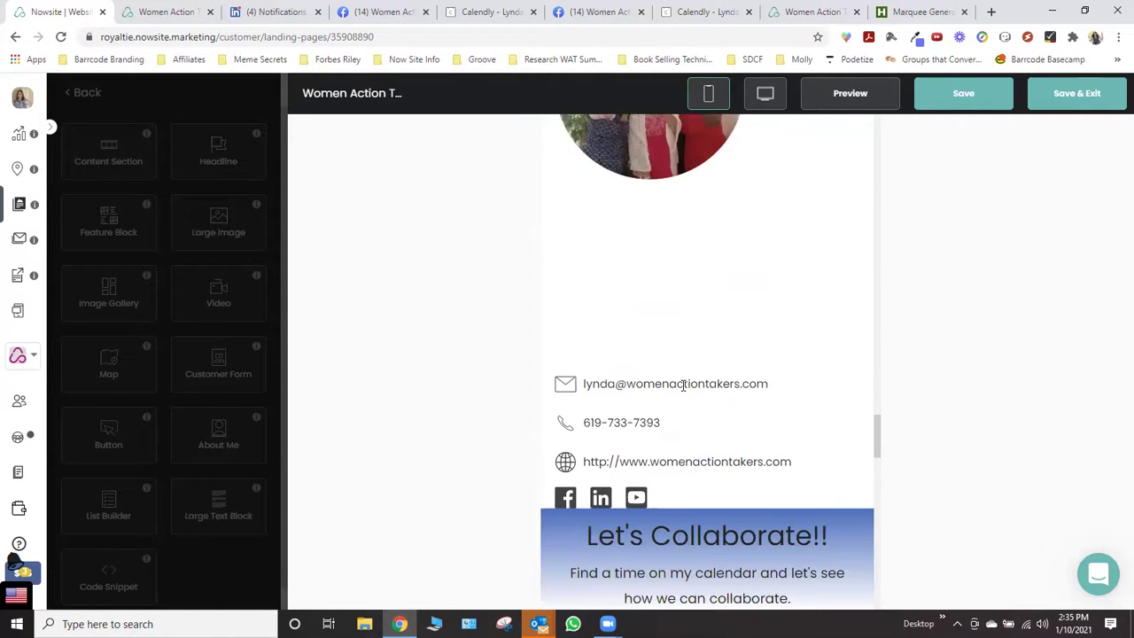
scroll(700, 380, "down", 5)
scroll(713, 375, "up", 8)
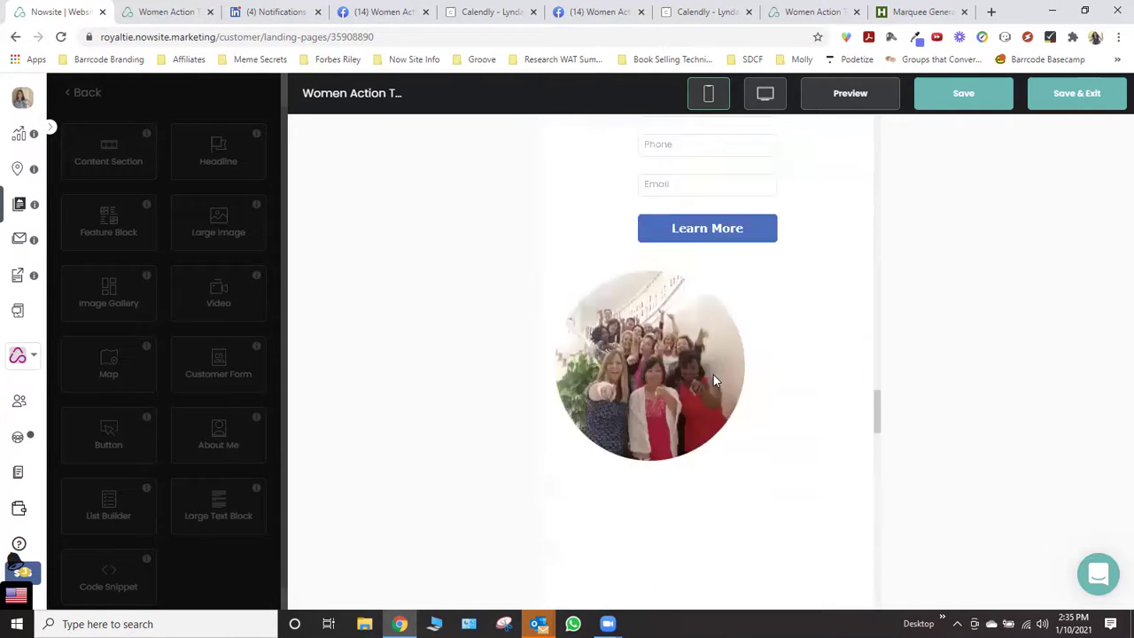
scroll(714, 377, "up", 2)
left_click(764, 93)
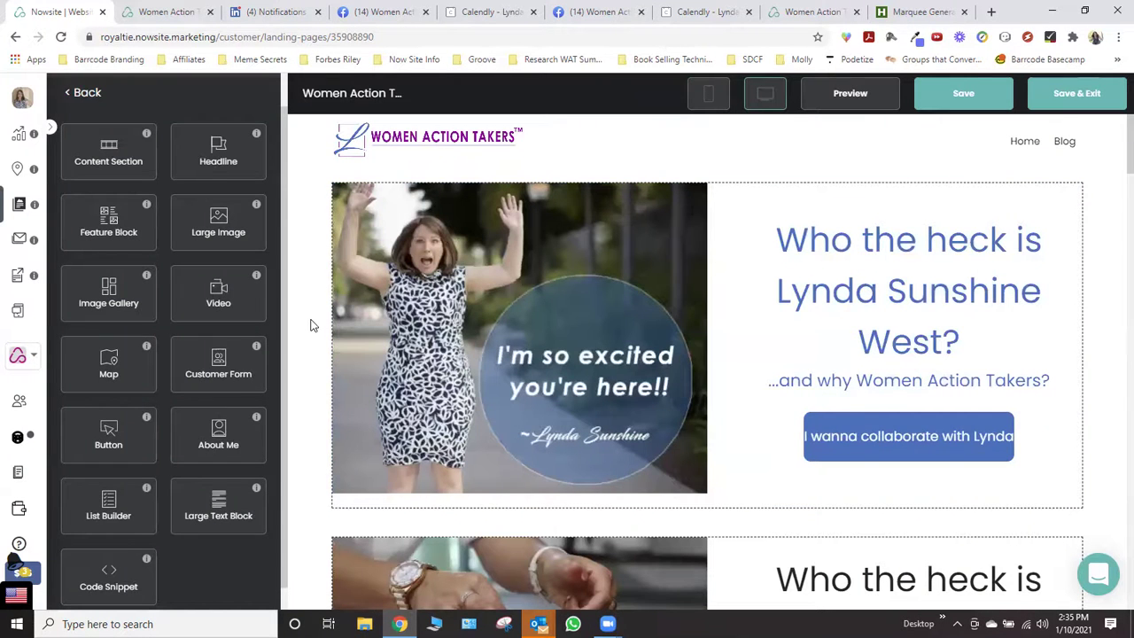
Move the "I'm so excited you're here!!" section below the "Nothing Happens Without Action!!" headline, and from there to just above the Learn More Today form
left_click(310, 325)
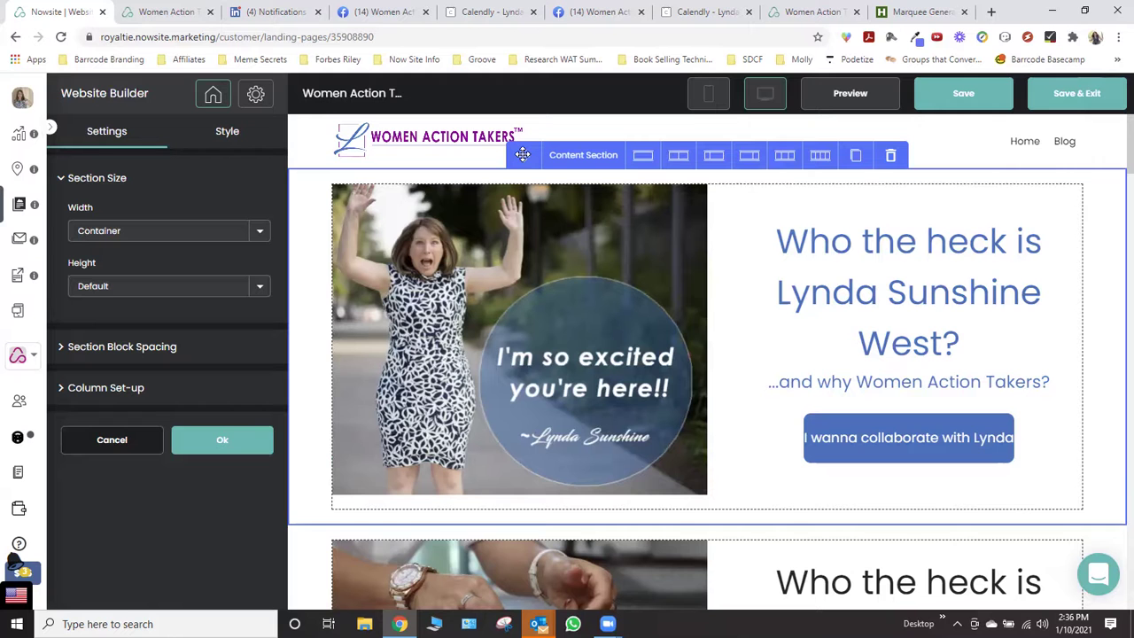
left_click_drag(522, 156, 488, 502)
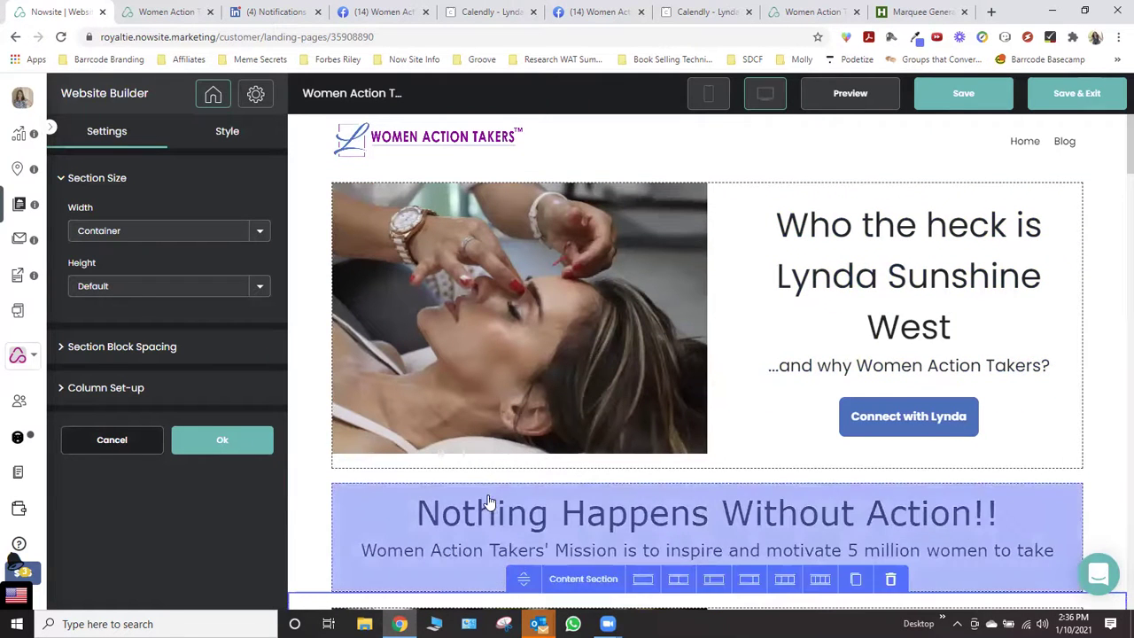
scroll(469, 461, "down", 3)
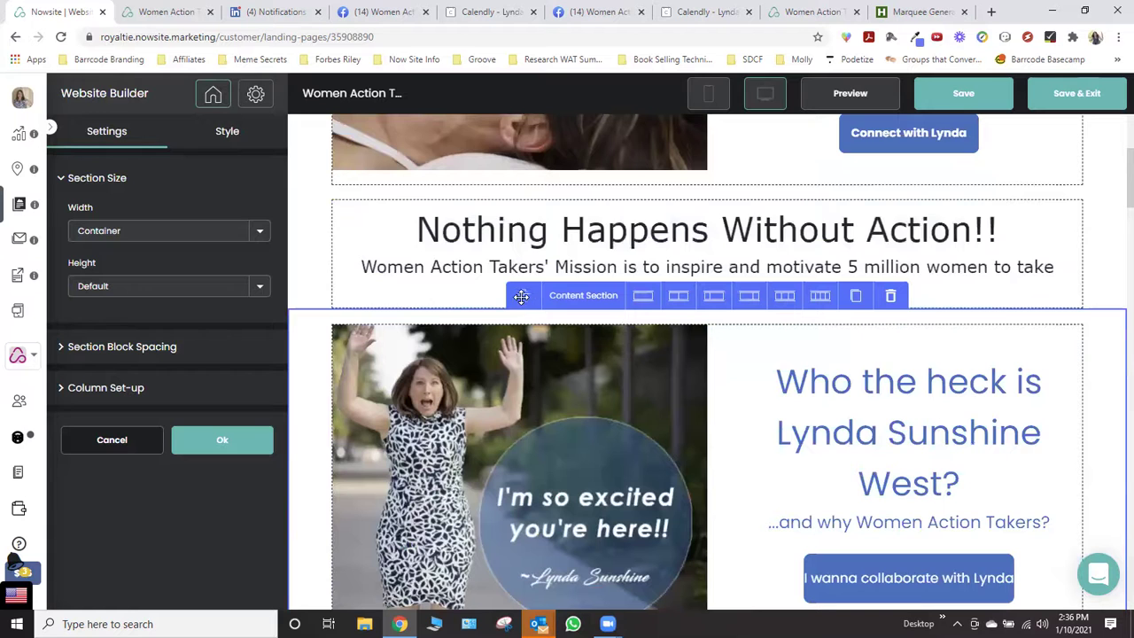
left_click_drag(522, 295, 523, 322)
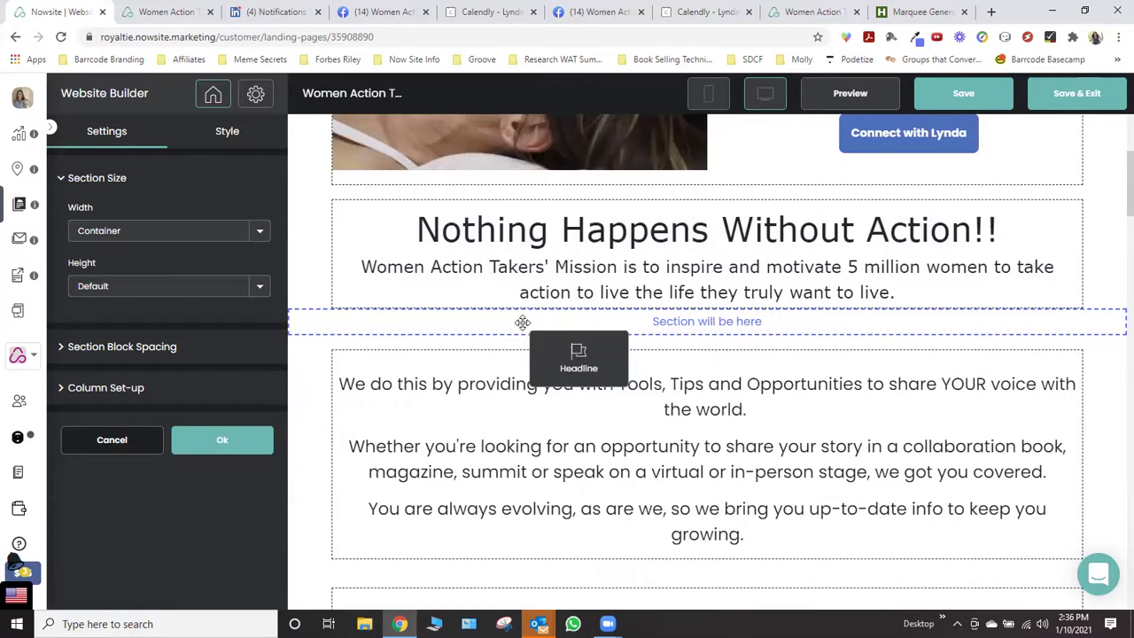
left_click_drag(522, 323, 551, 334)
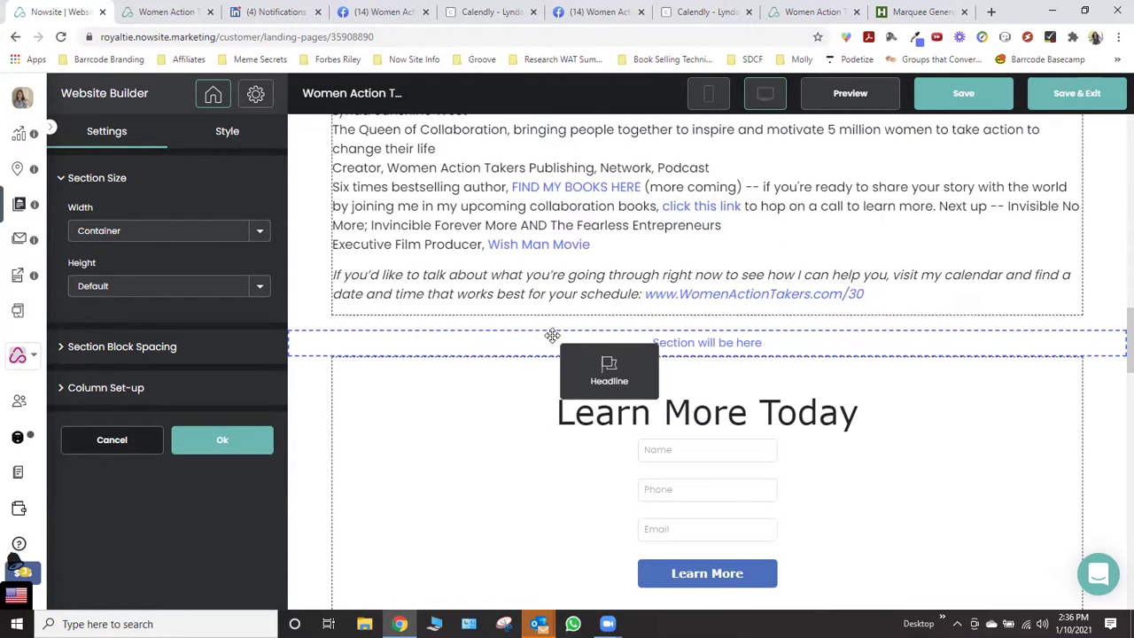
left_click_drag(552, 334, 552, 335)
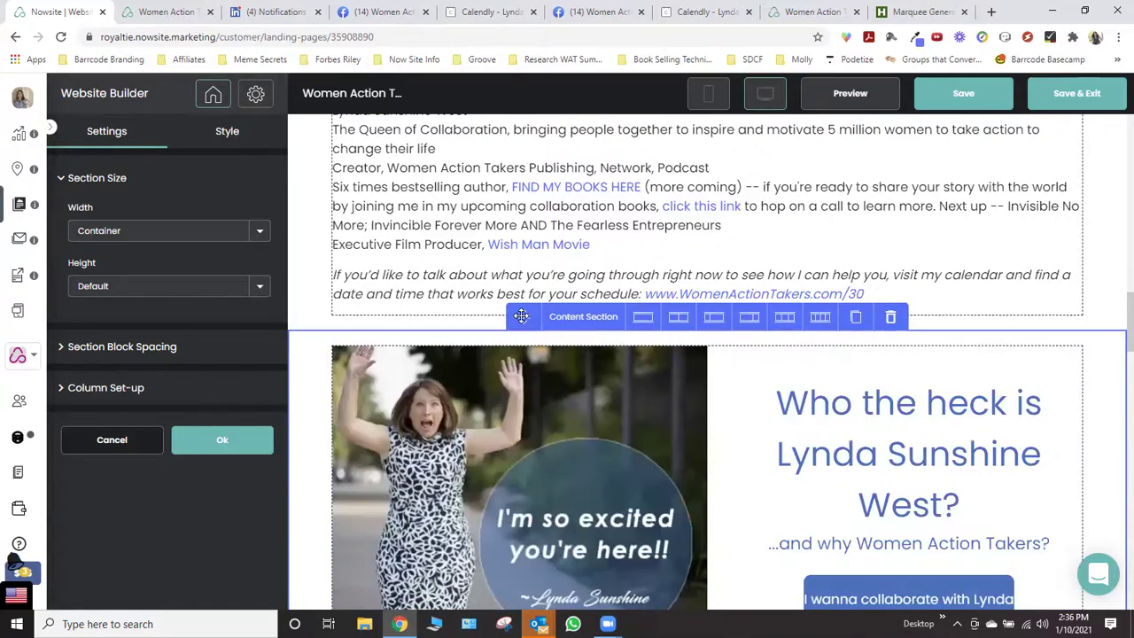
Move the "I'm so excited you're here!!" section back to the top of the page and apply the section settings
left_click_drag(520, 316, 521, 191)
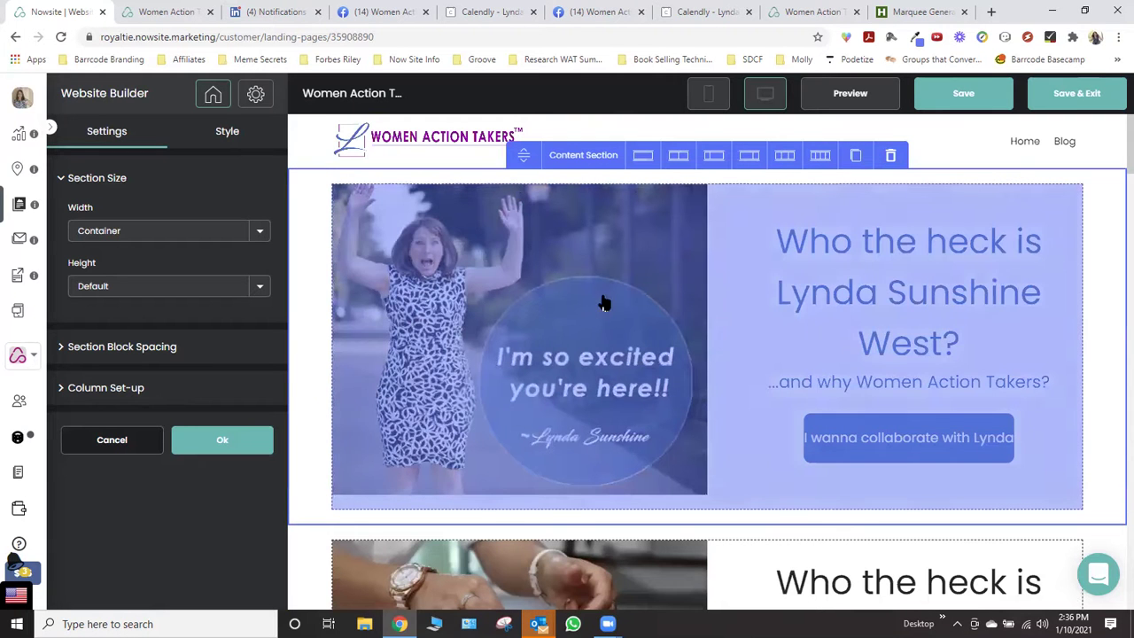
left_click(222, 439)
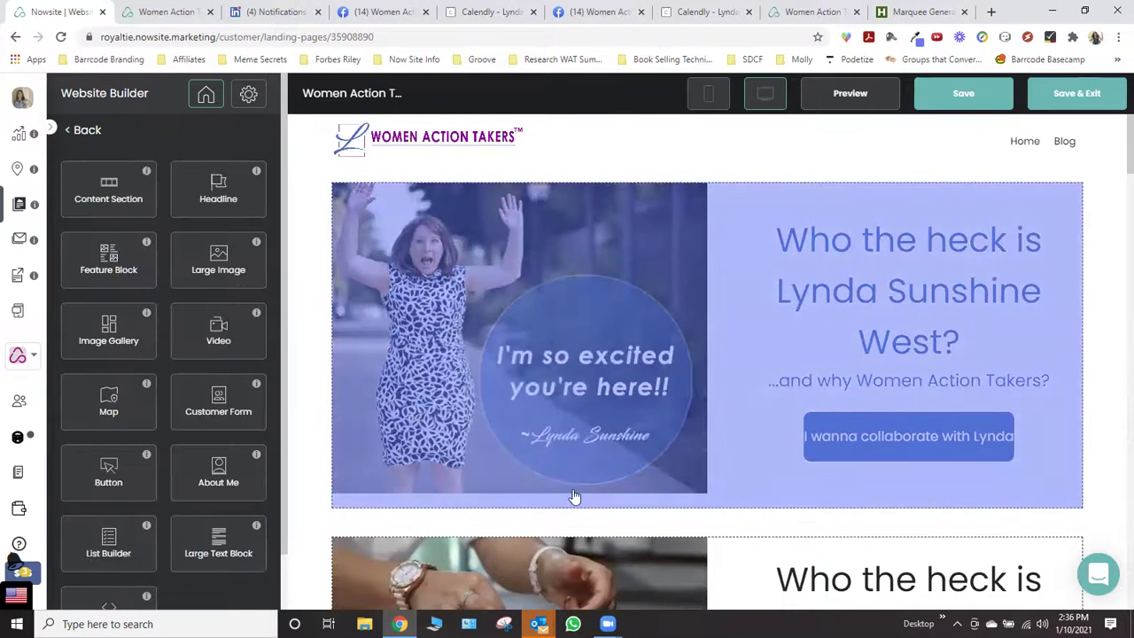
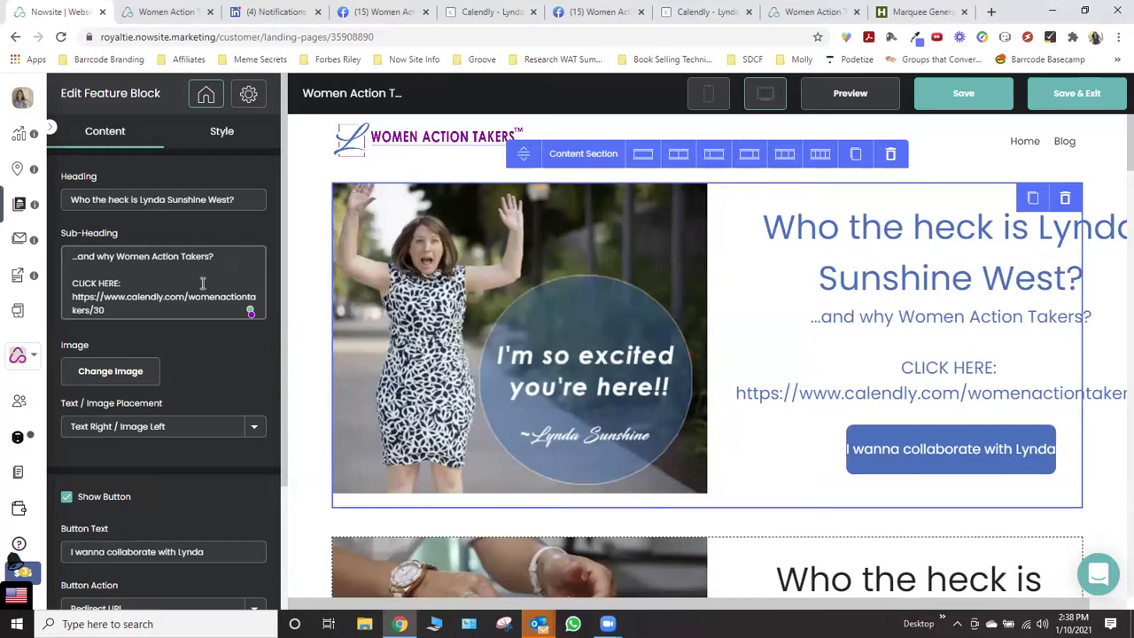
Apply the first feature block's edited sub-heading with the "CLICK HERE:" line and Calendly link
scroll(154, 393, "down", 3)
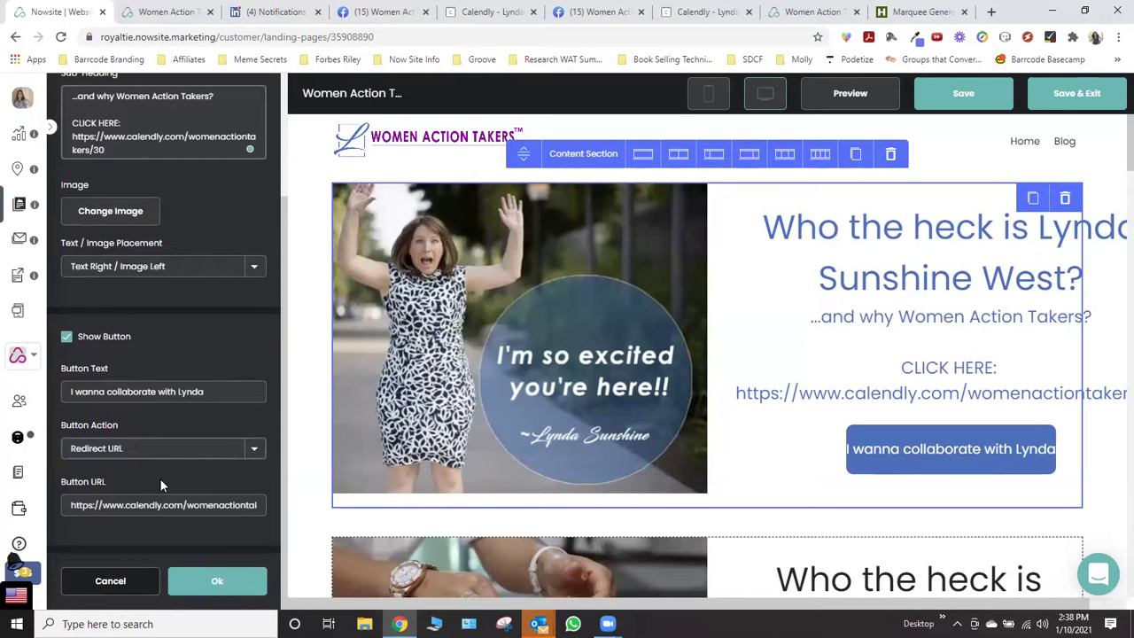
left_click(217, 581)
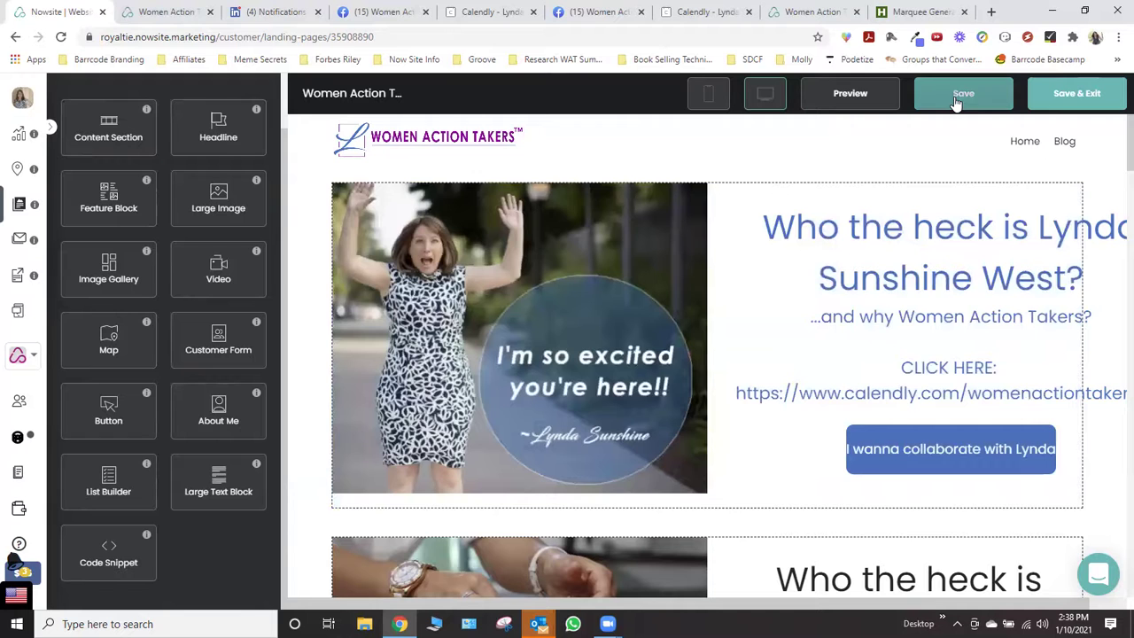
Save the page, test the first feature block's collaboration button in a preview, and return to the editor
left_click(950, 93)
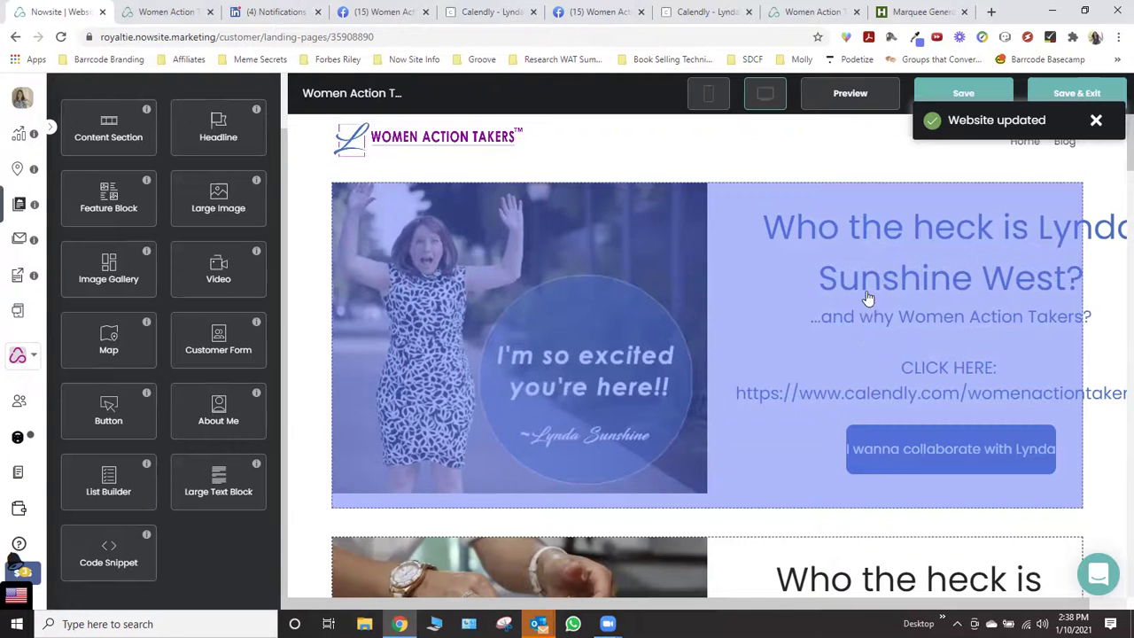
left_click(848, 97)
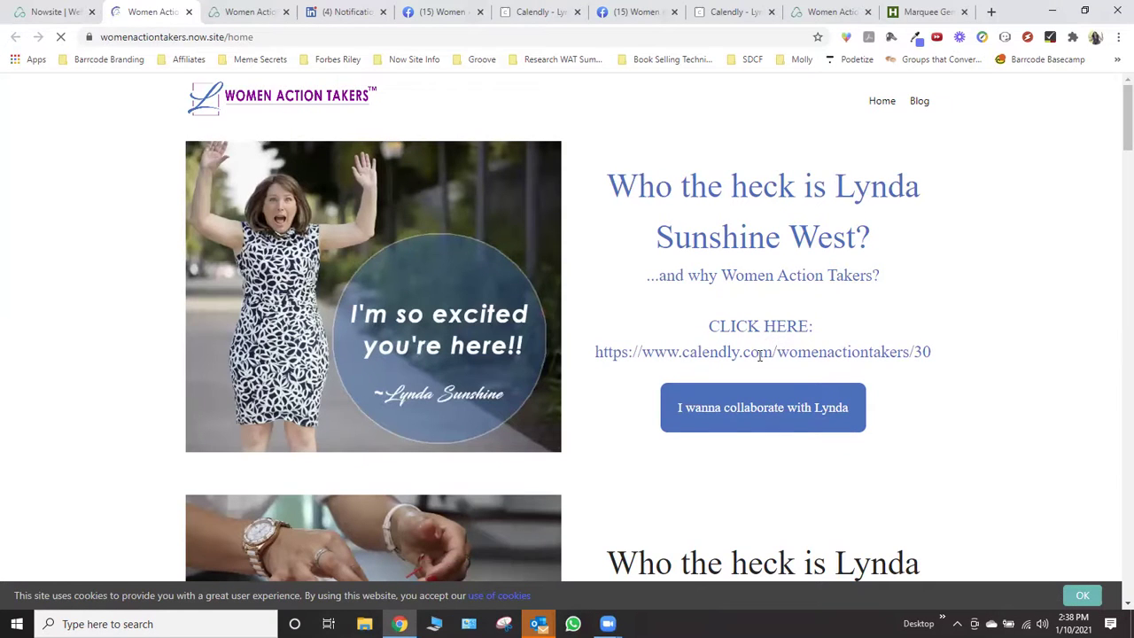
left_click(753, 409)
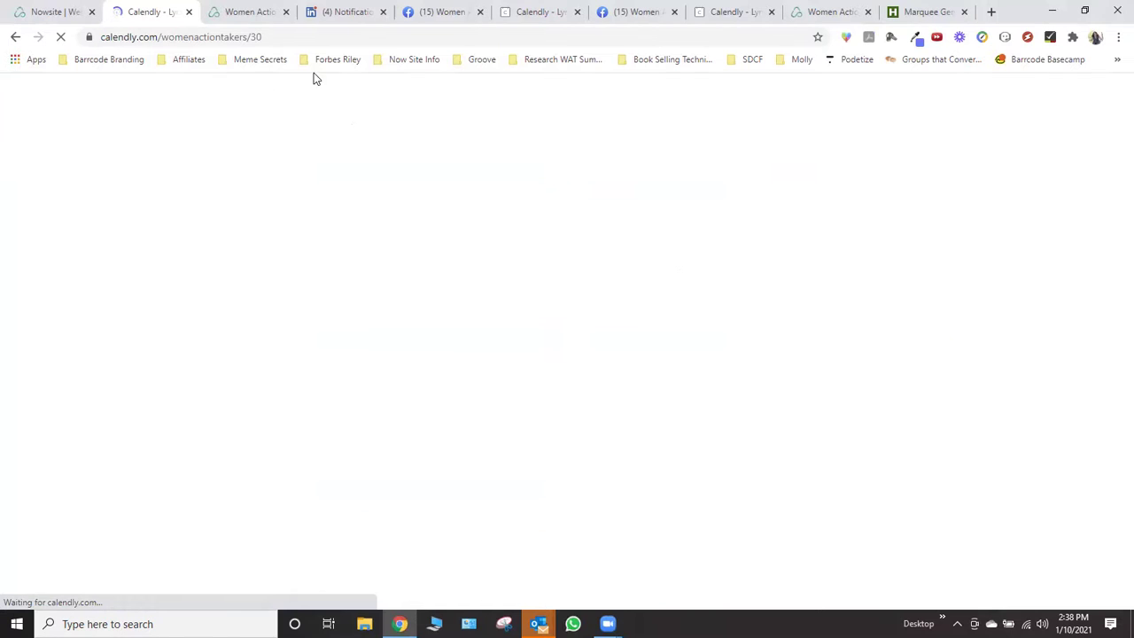
left_click(189, 12)
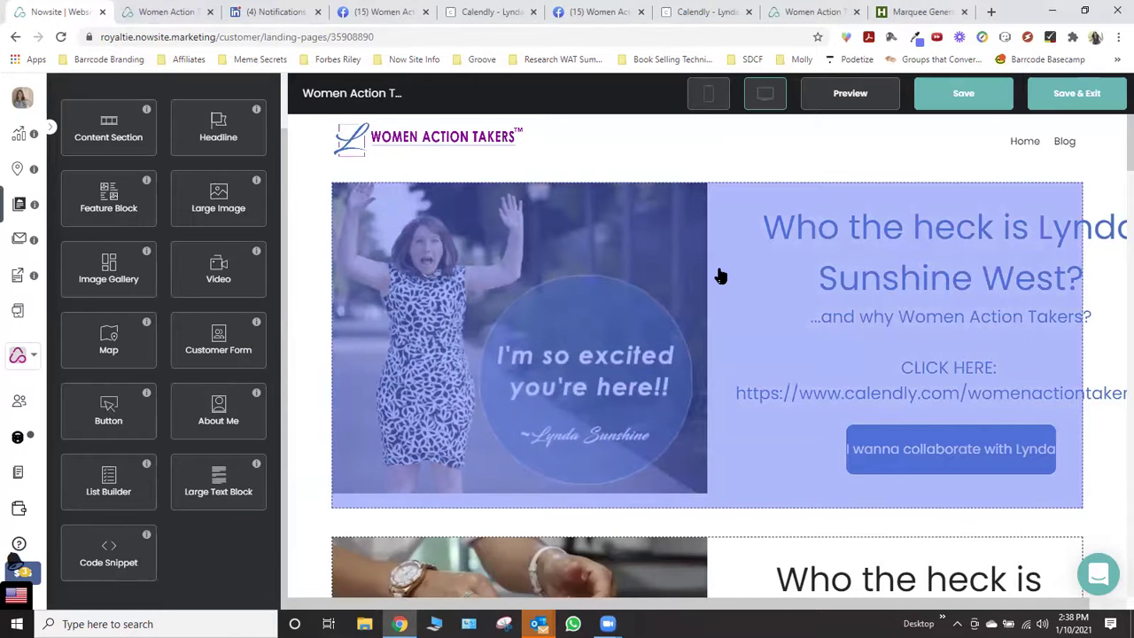
Remove the "CLICK HERE:" line and Calendly link from the first feature block's sub-heading and apply the change
left_click(719, 276)
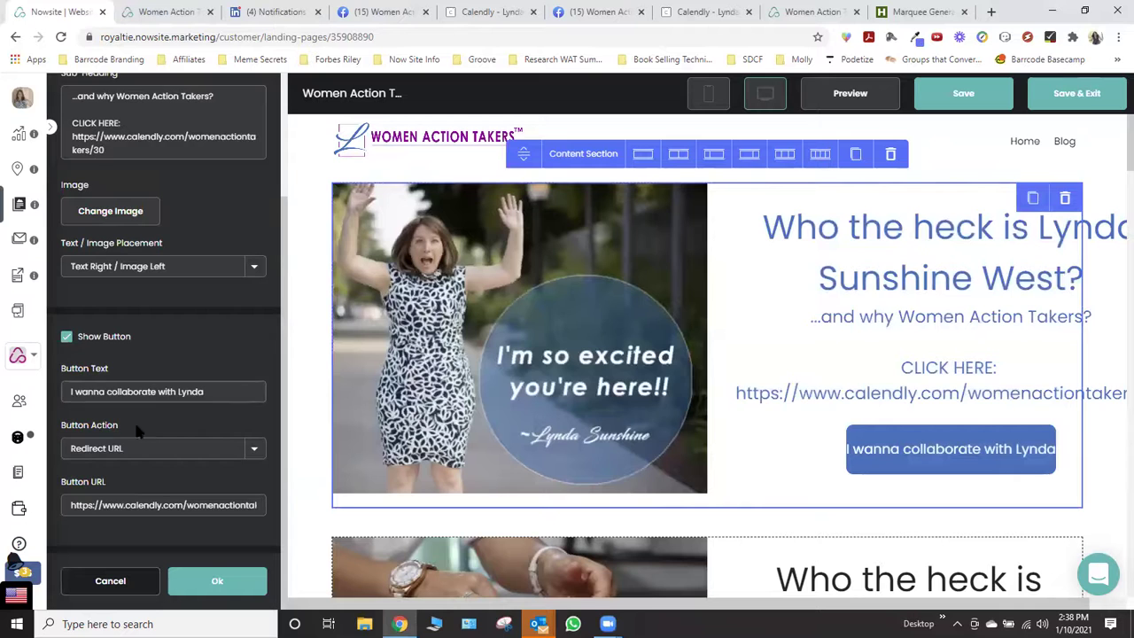
triple_click(84, 142)
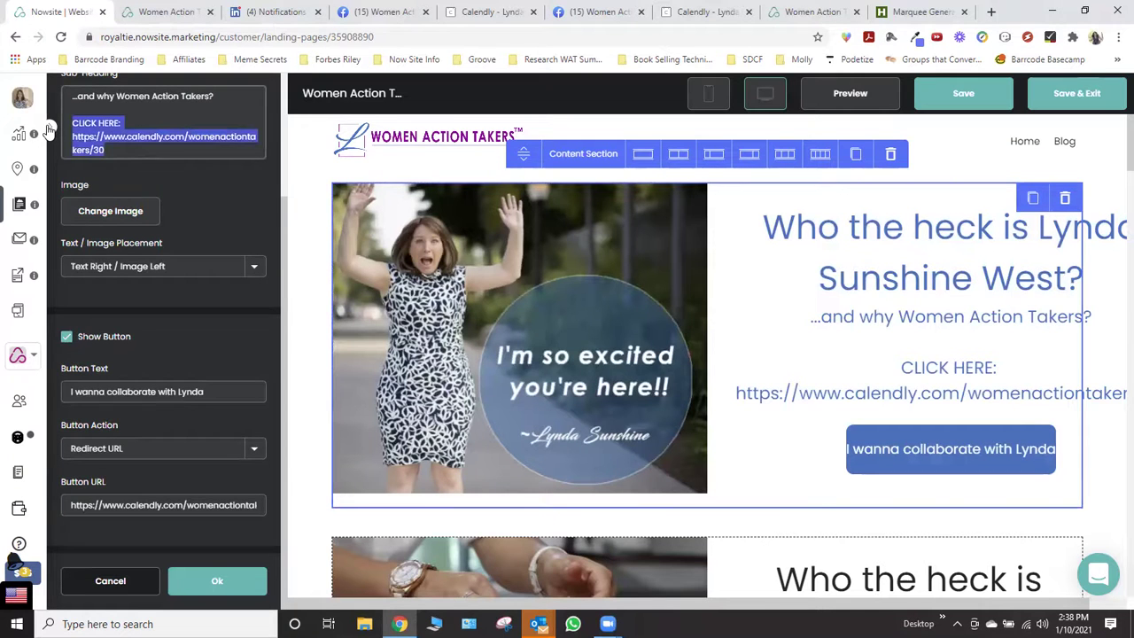
key("BackSpace")
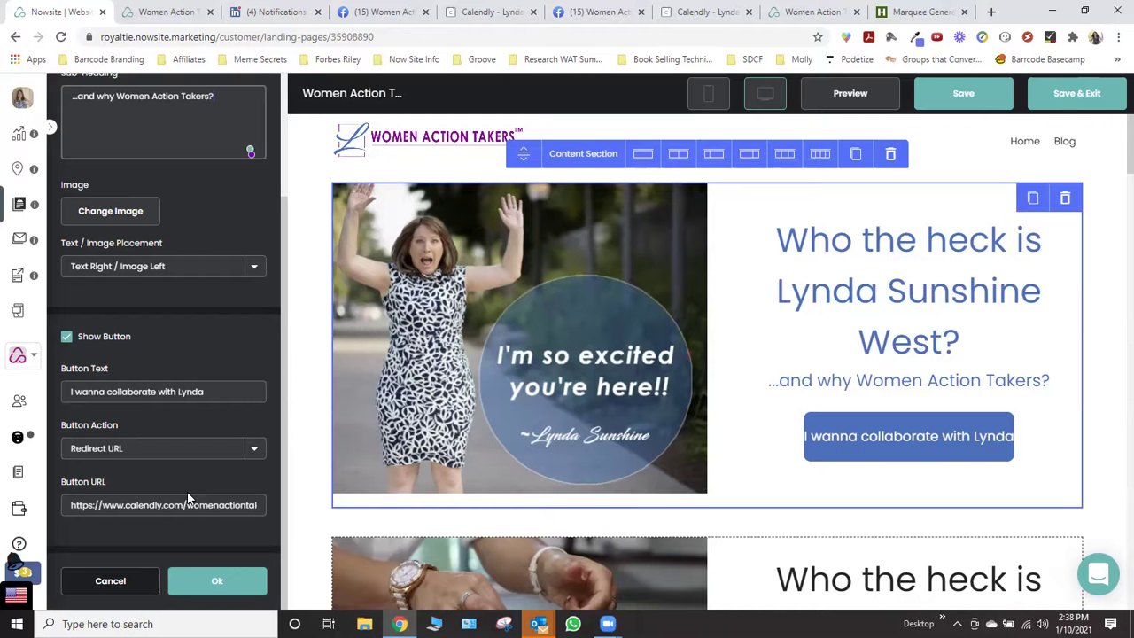
left_click(235, 581)
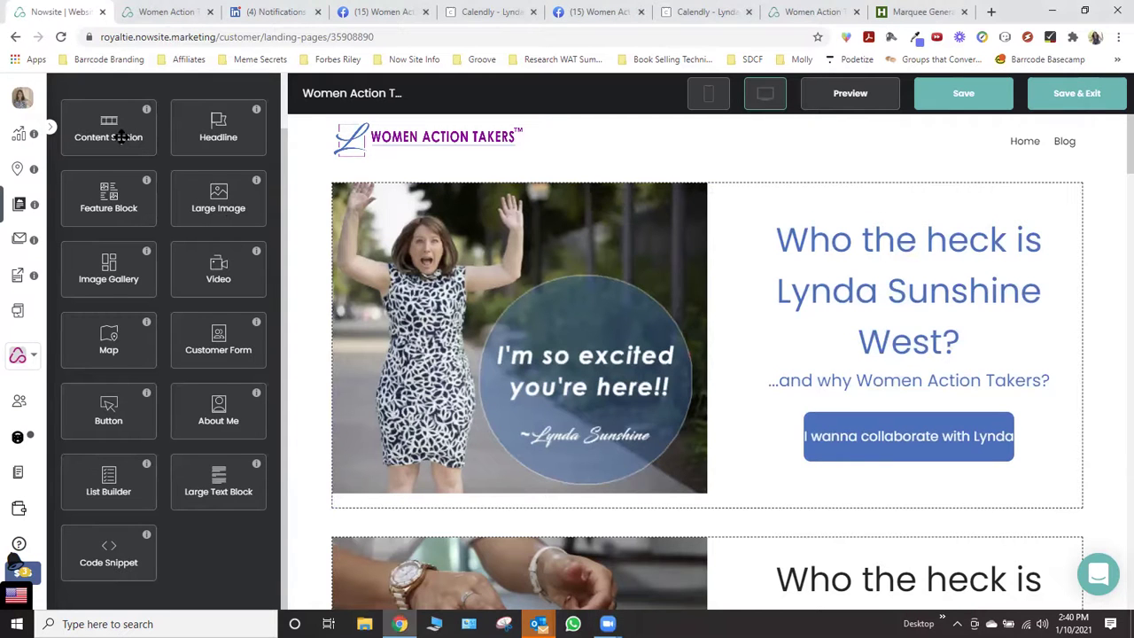
Add an empty content section between the first and second feature blocks, keeping Container width and Default height
left_click_drag(120, 136, 526, 509)
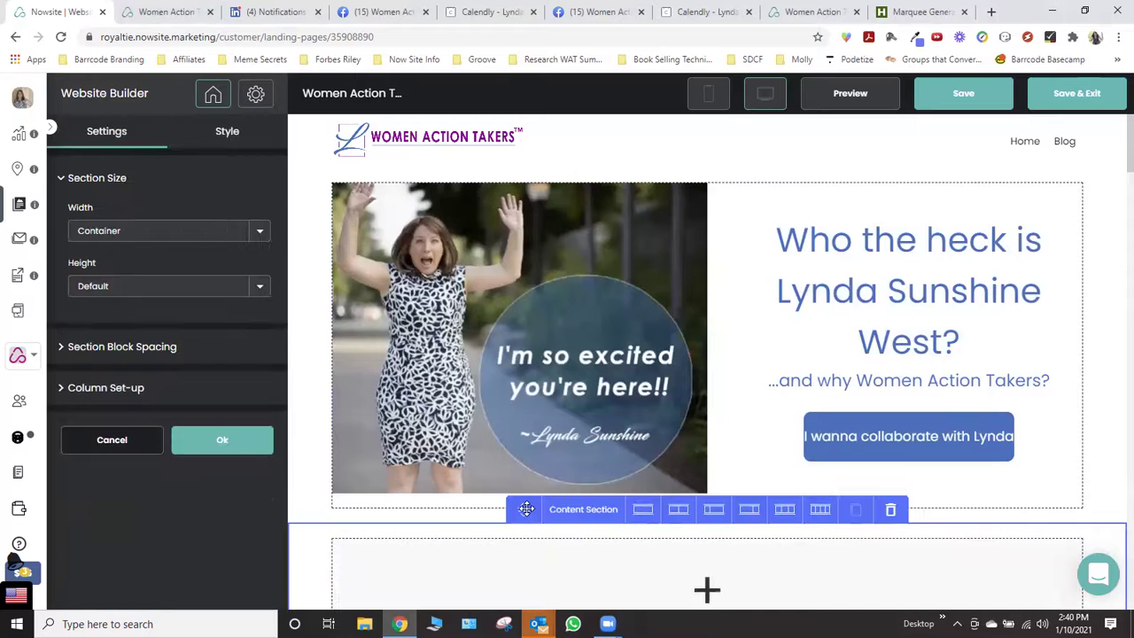
scroll(451, 395, "down", 2)
left_click(222, 440)
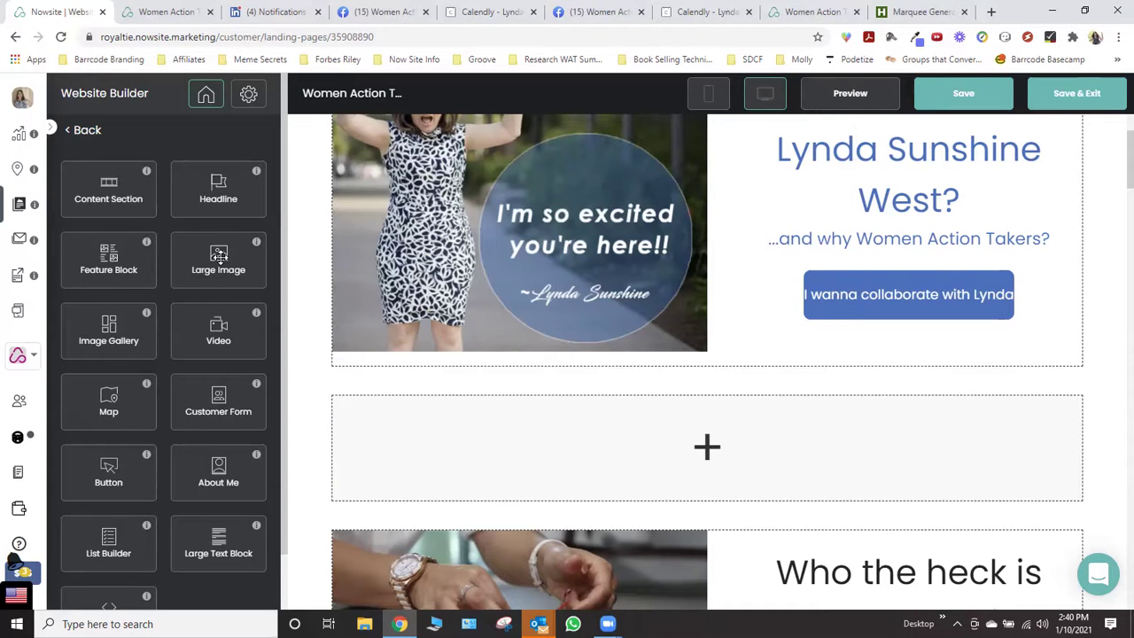
Place a Large Image block in the new empty section and set its overlay to 0
left_click_drag(226, 255, 572, 448)
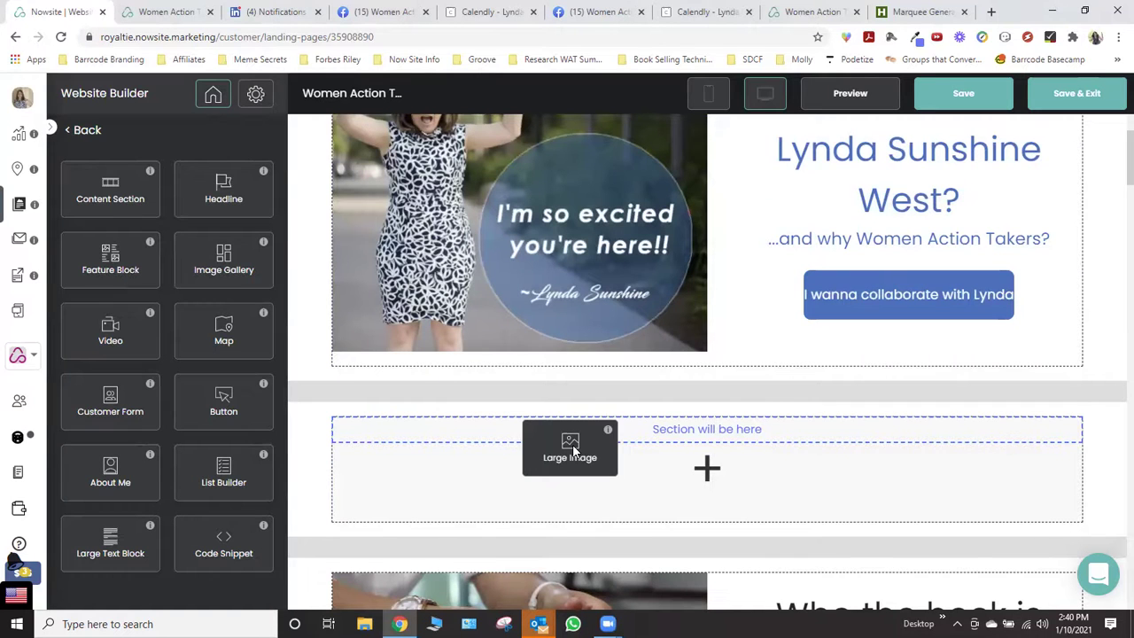
left_click_drag(572, 444, 572, 444)
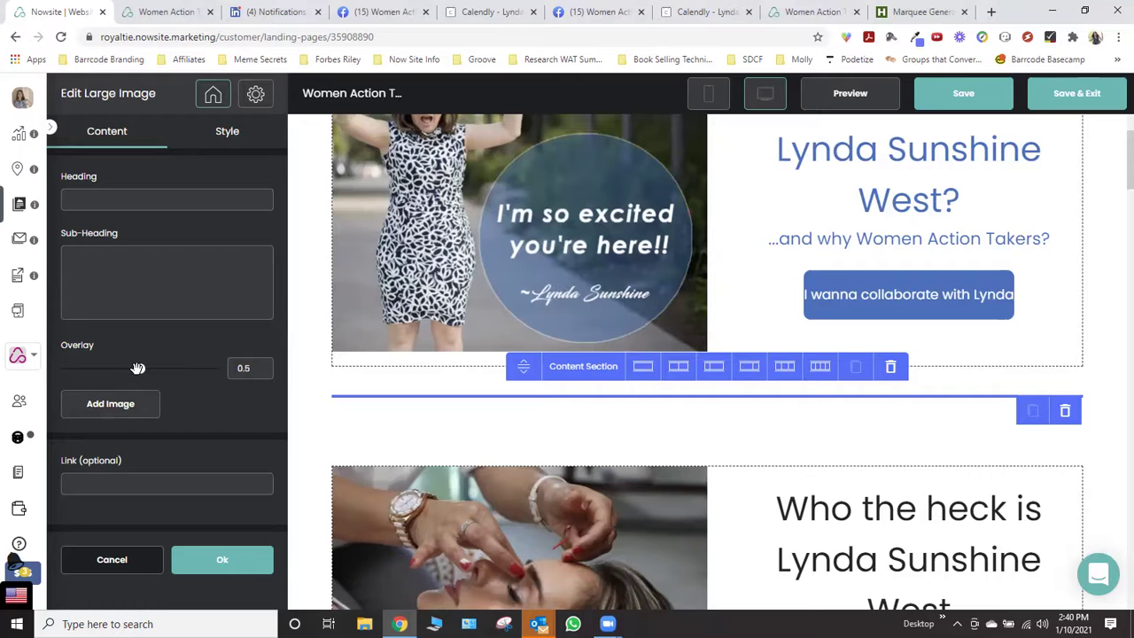
left_click_drag(137, 367, 57, 370)
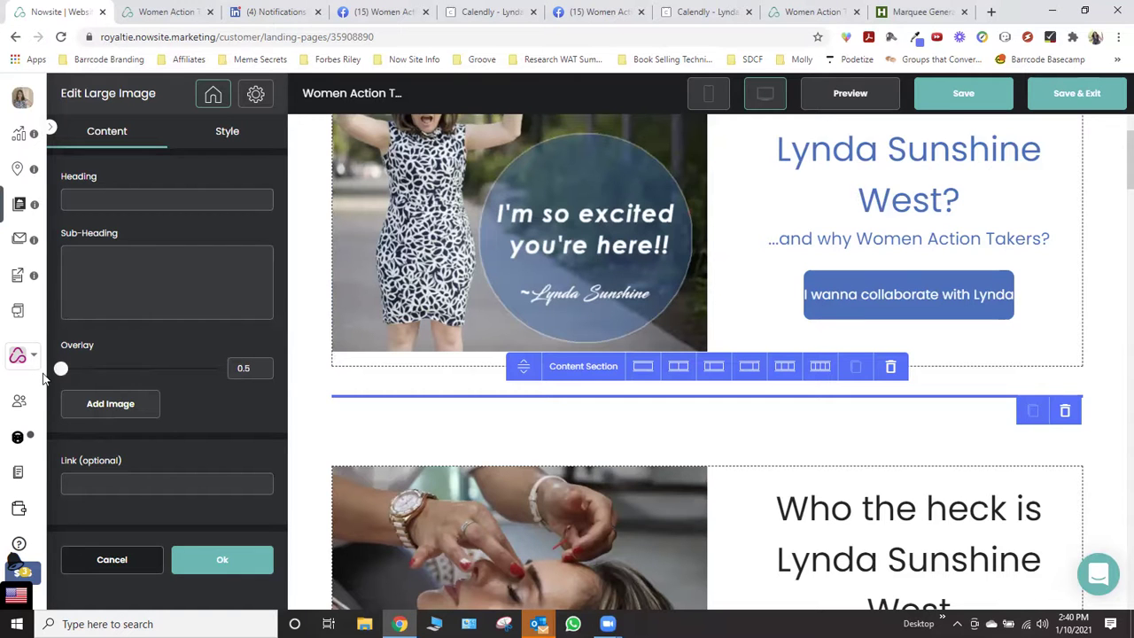
Upload the 40583659-collaboration-mind-map-business-concept picture from the Desktop into the Large Image block and apply it
left_click(112, 404)
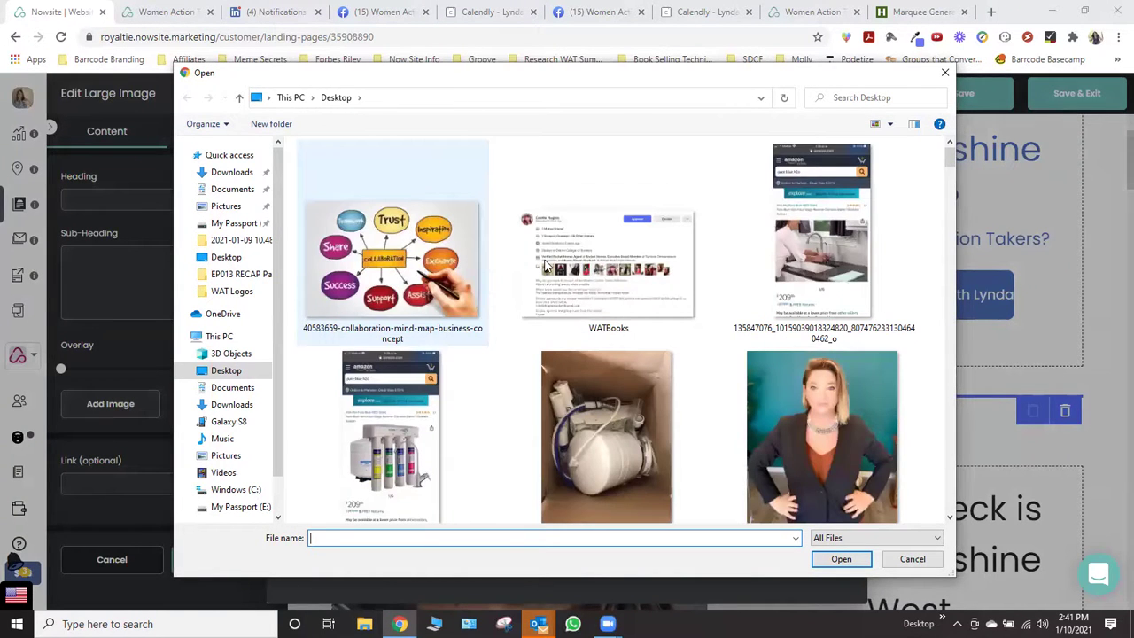
key("shift+Tab")
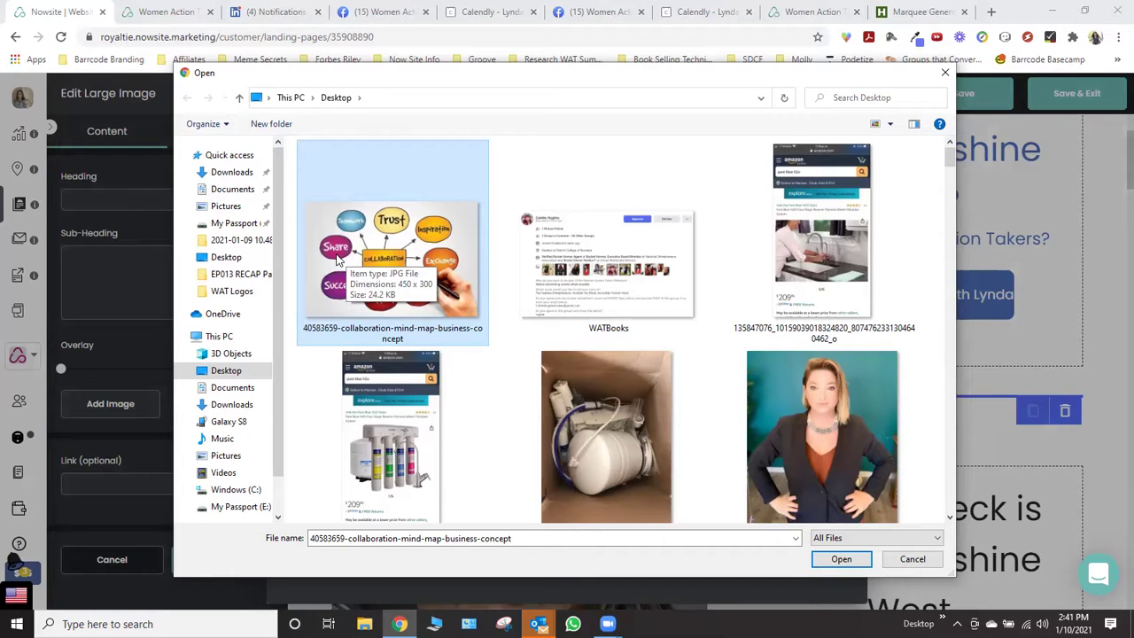
double_click(398, 263)
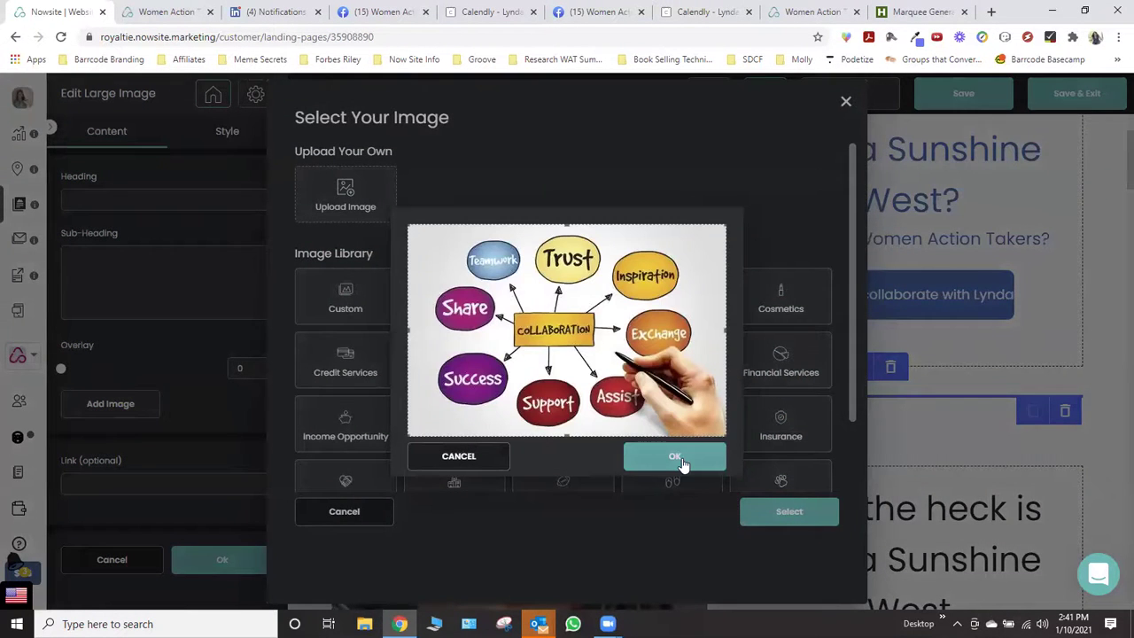
left_click(675, 456)
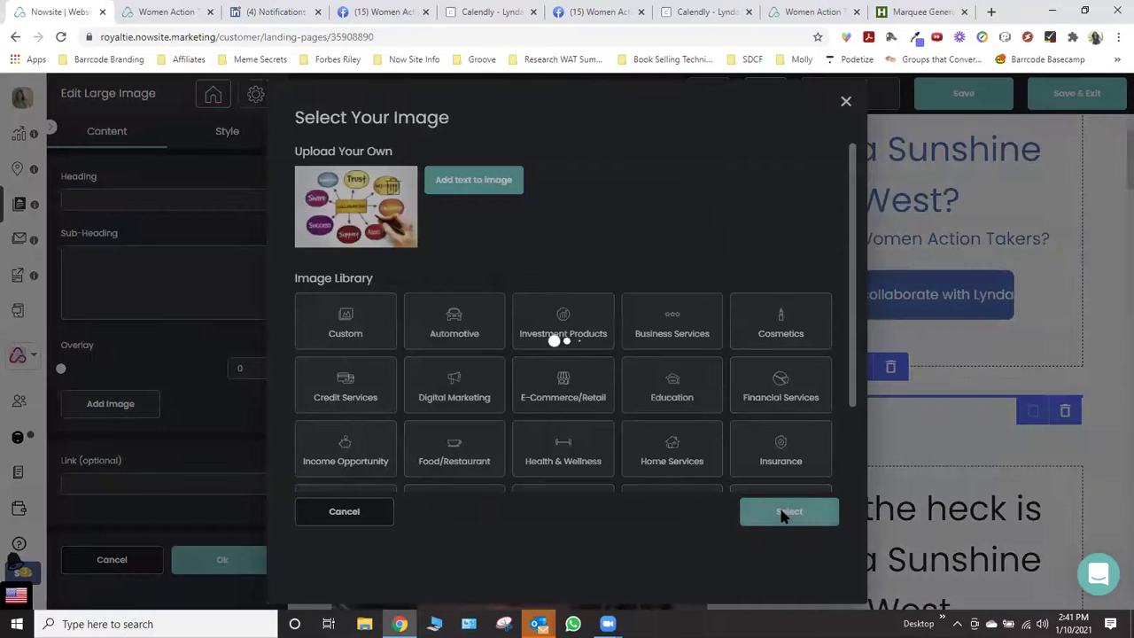
left_click(783, 515)
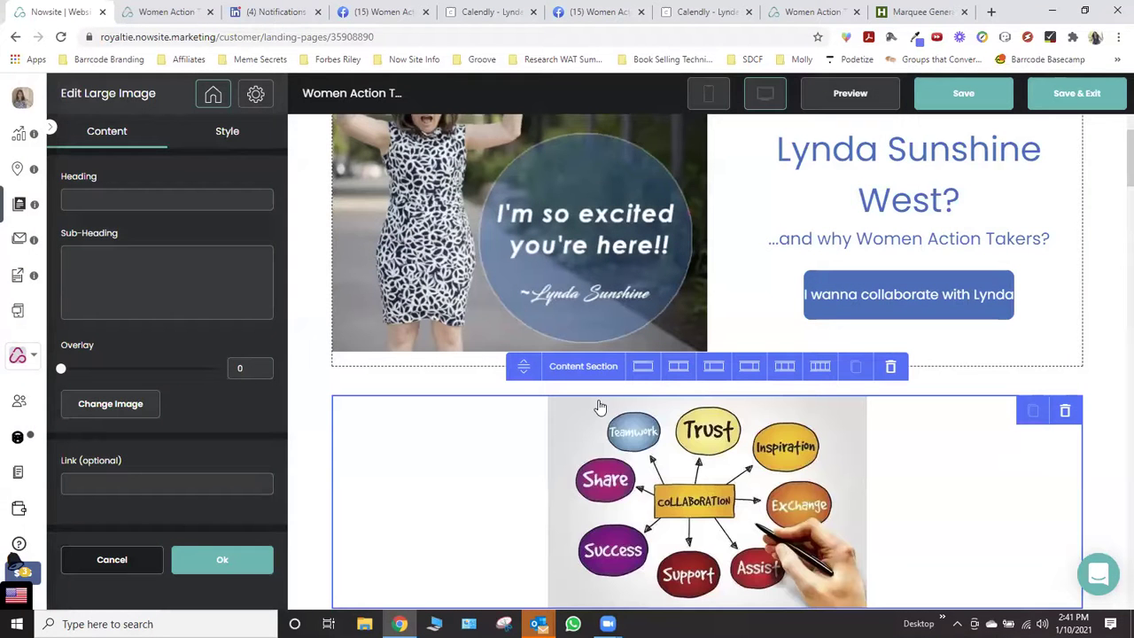
left_click(222, 564)
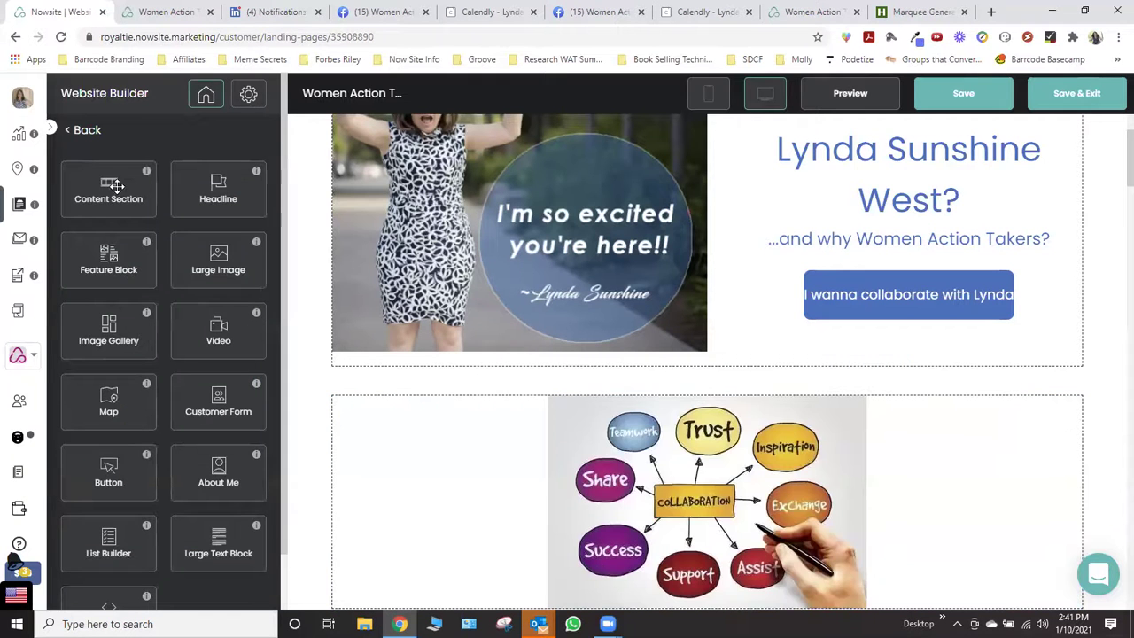
Split the collaboration image's section into three equal columns and delete the image from it
scroll(331, 425, "down", 2)
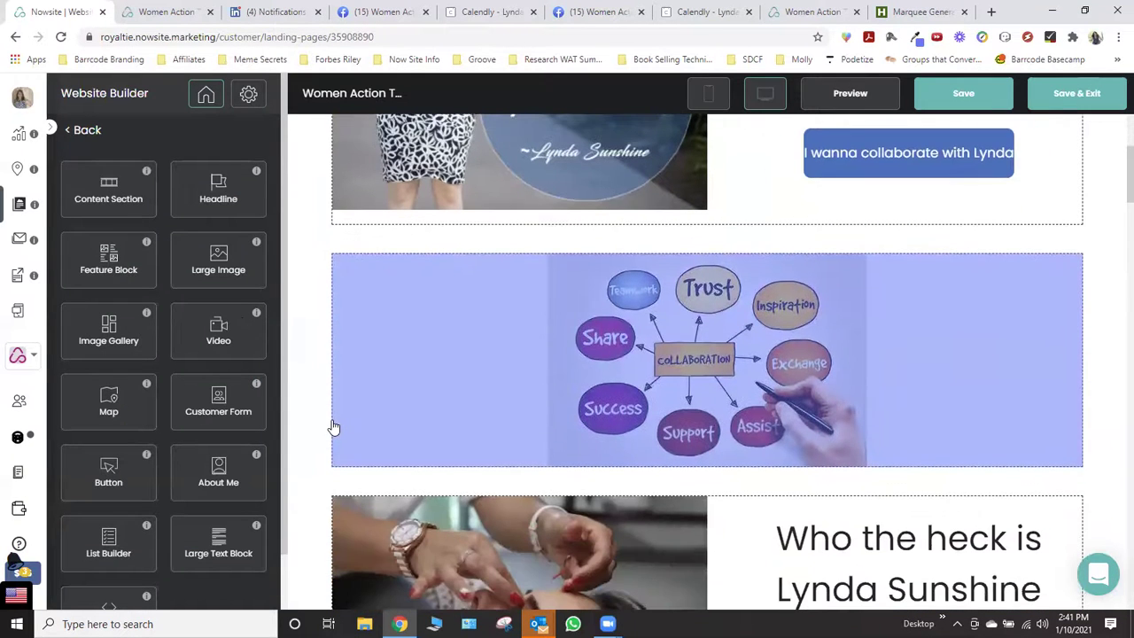
left_click(474, 394)
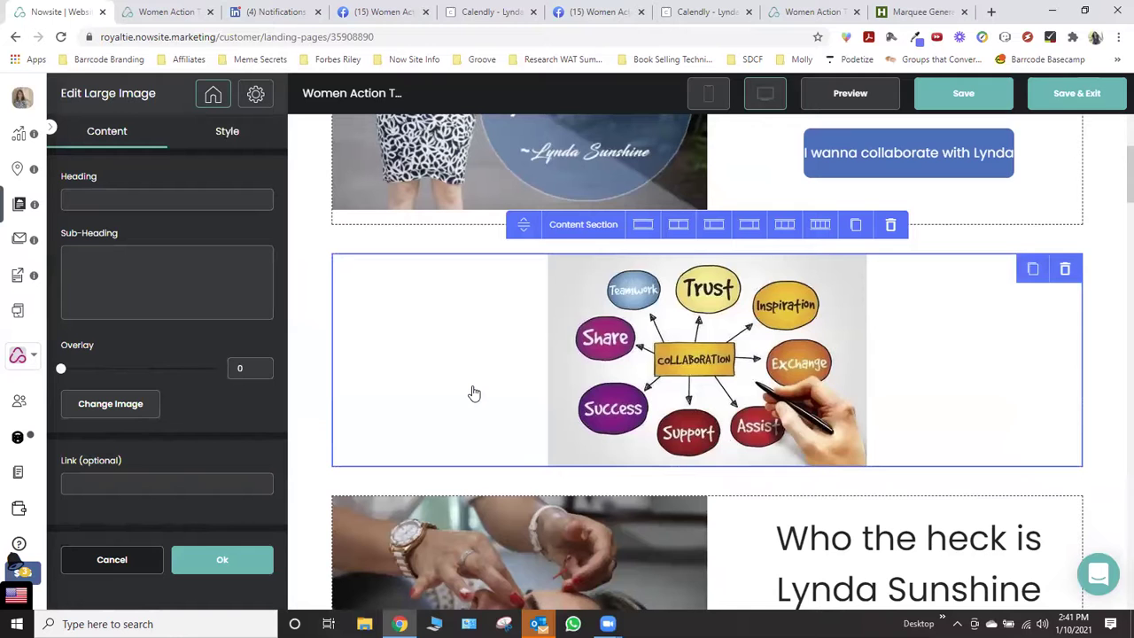
left_click(785, 227)
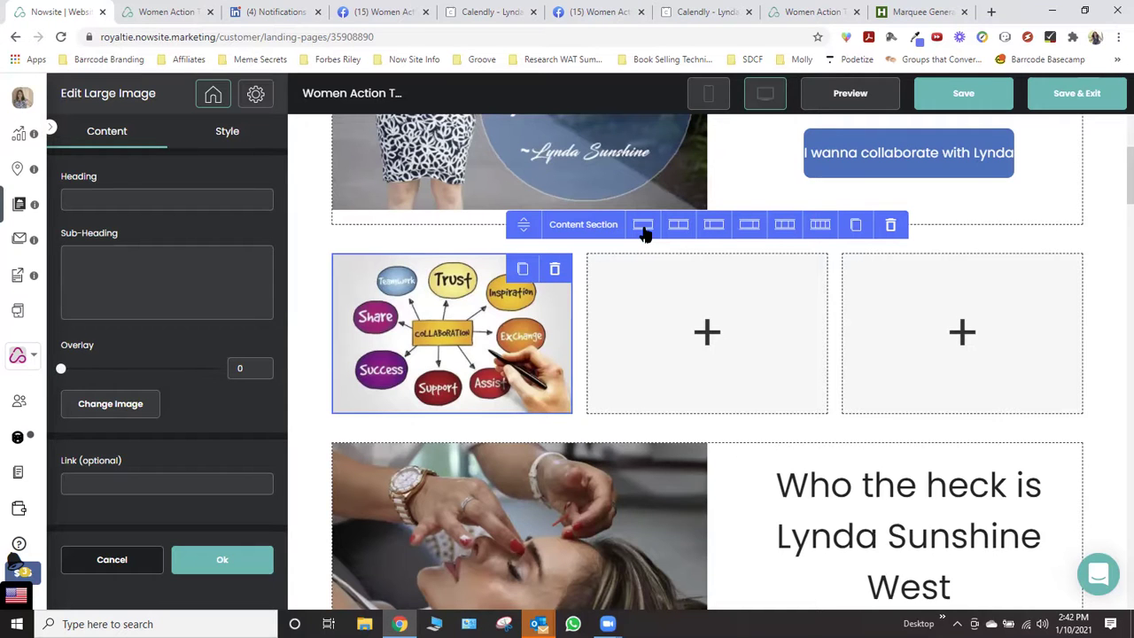
left_click(555, 275)
left_click(650, 390)
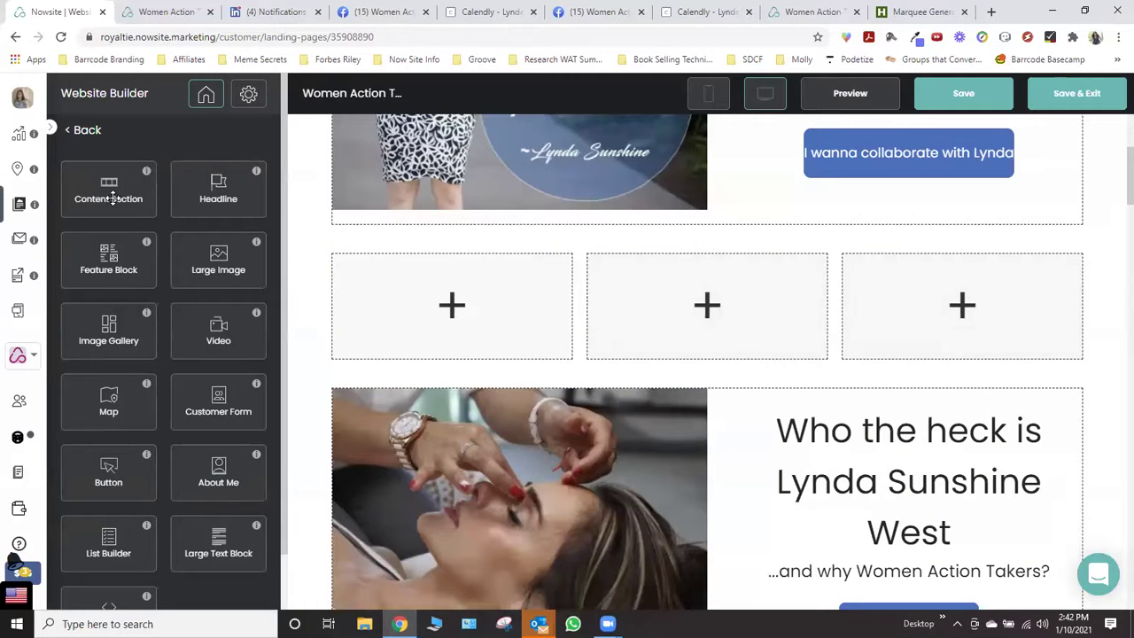
Duplicate the empty three-column section twice to make a three-by-three grid and apply the section settings
left_click(338, 303)
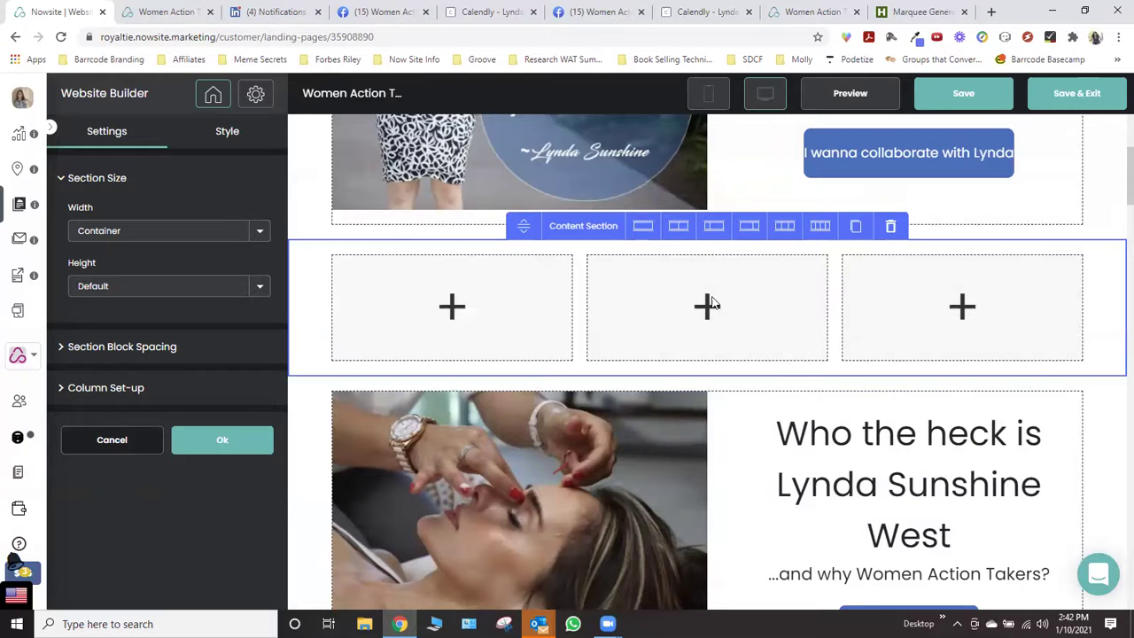
left_click(222, 440)
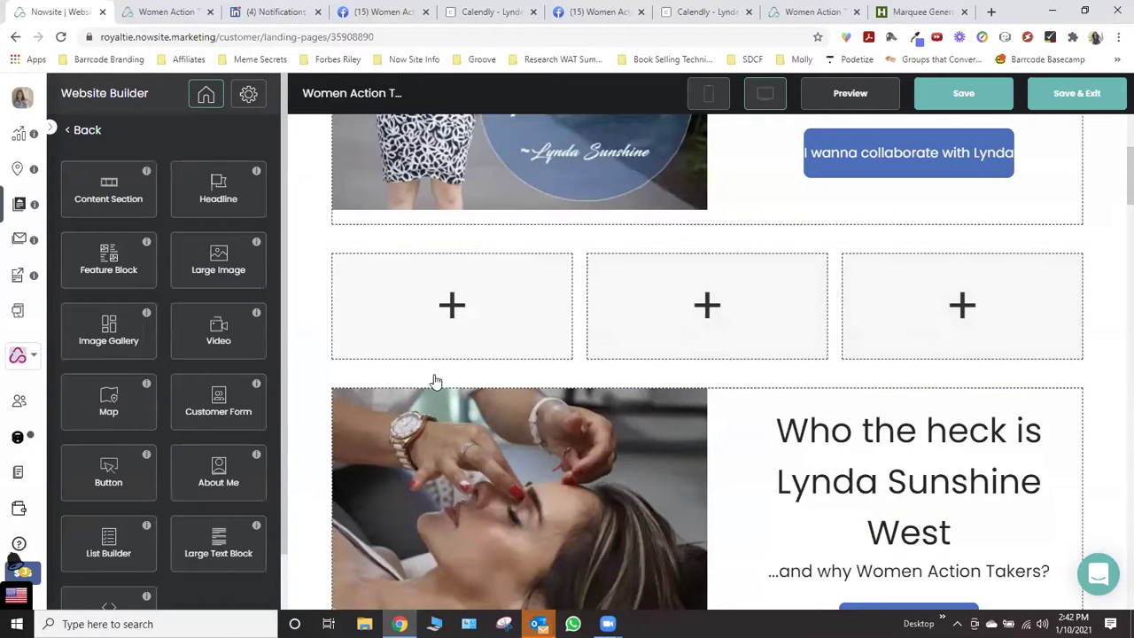
left_click(322, 263)
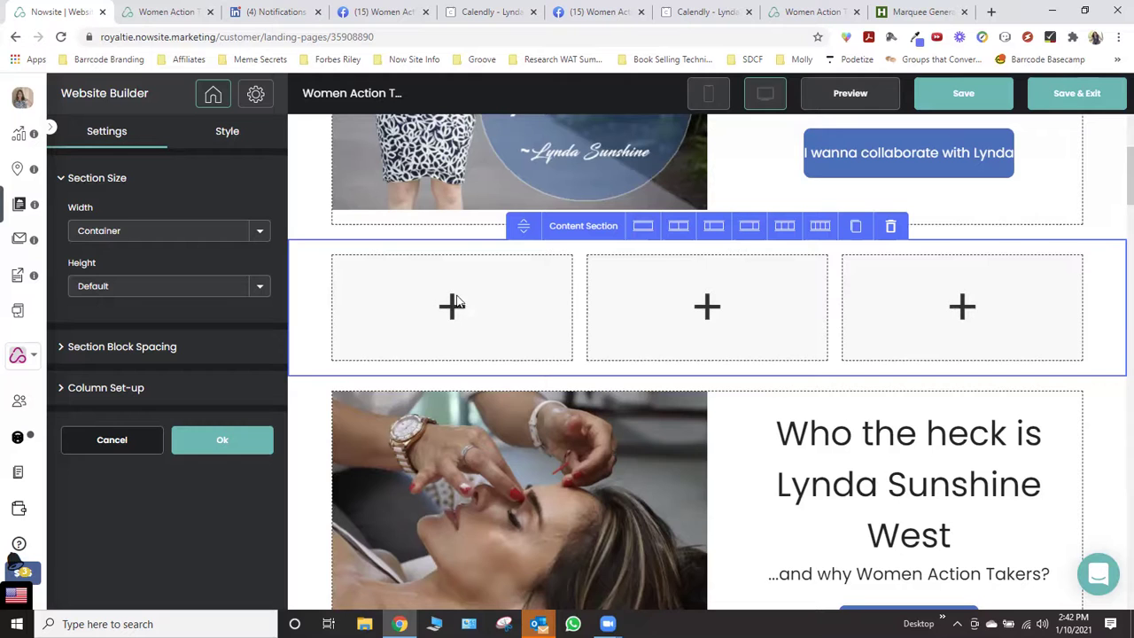
left_click(856, 227)
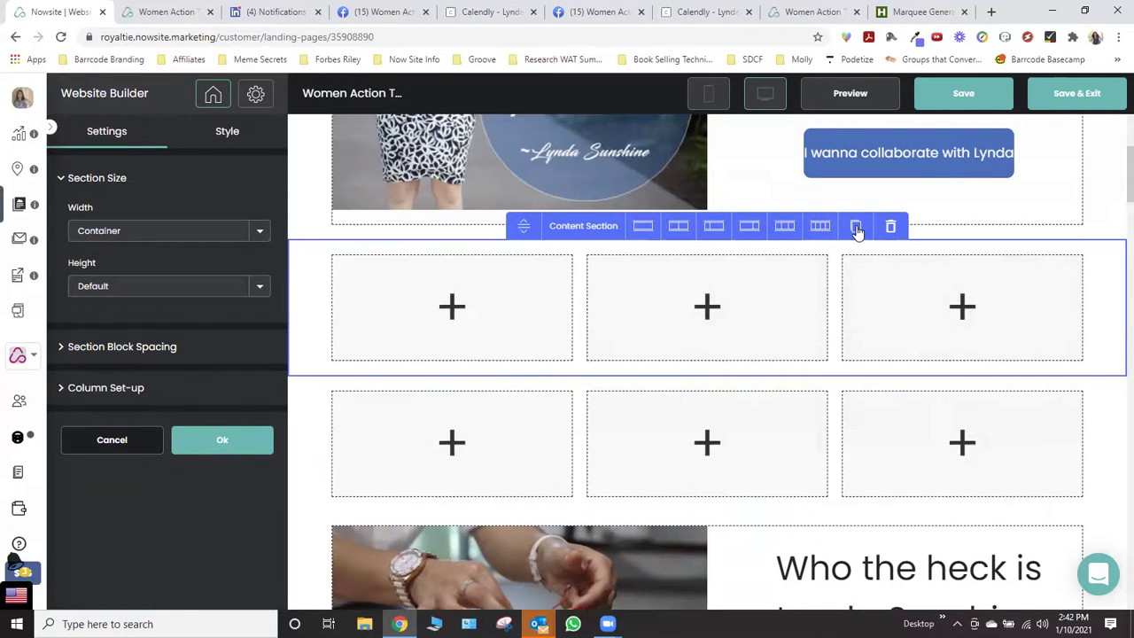
left_click(856, 227)
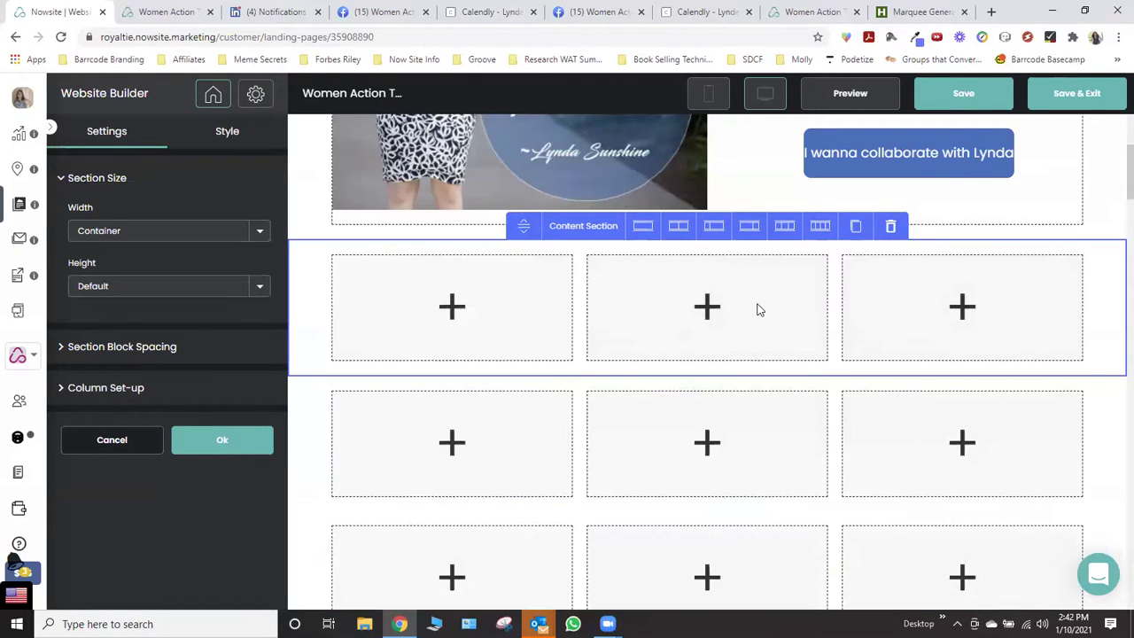
scroll(758, 309, "down", 1)
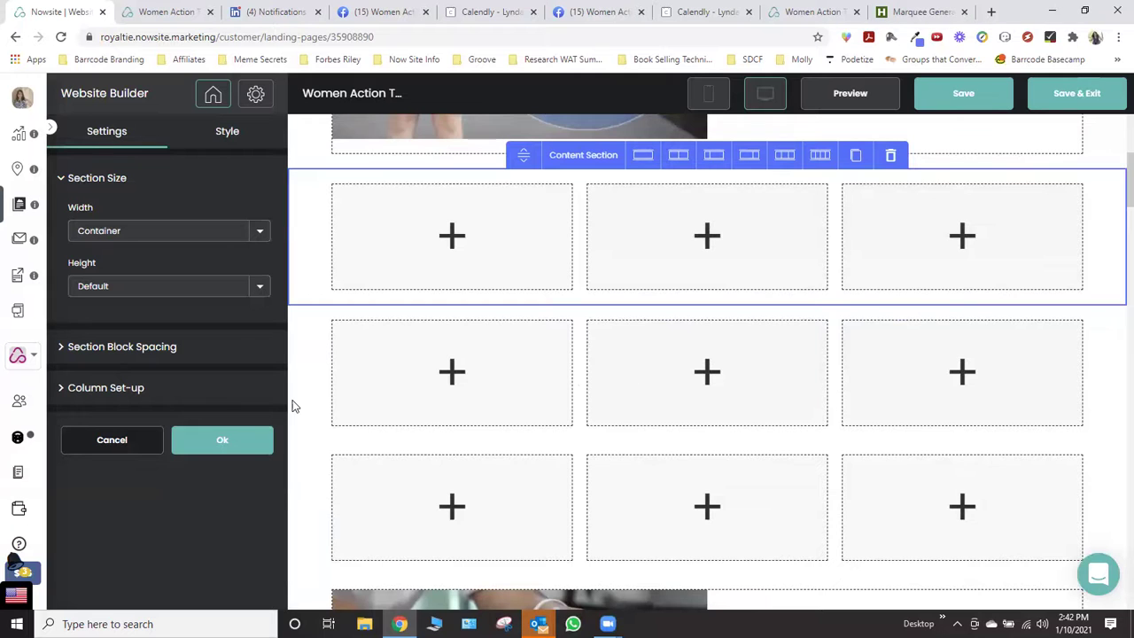
left_click(222, 442)
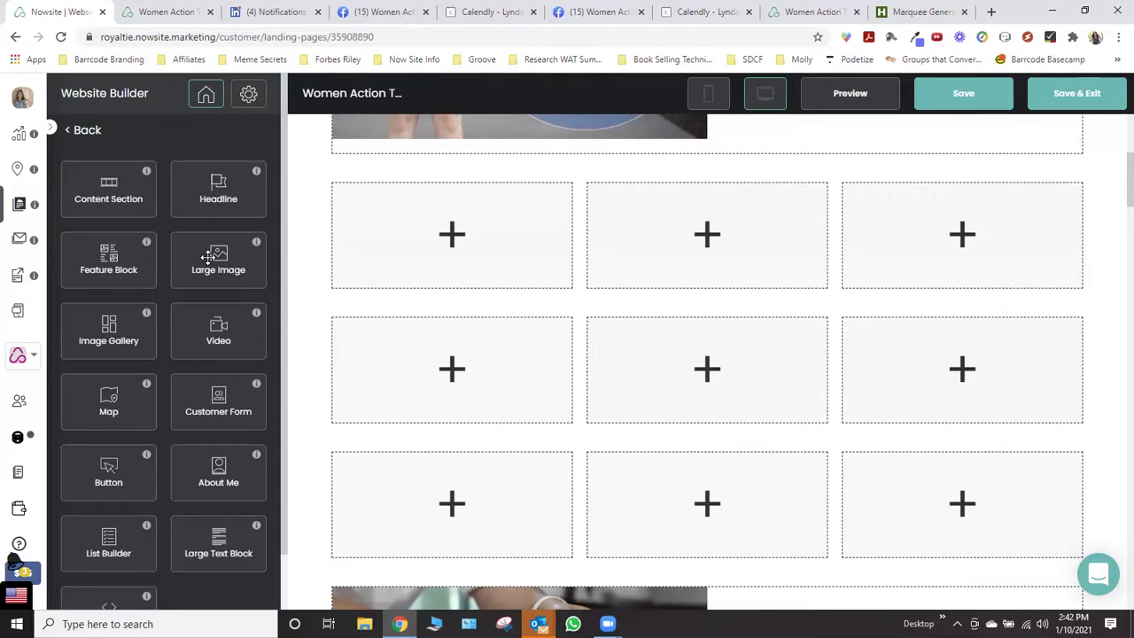
Place a Large Image block in the grid's centre cell and upload the 40583659-collaboration-mind-map-business-concept picture from the Desktop into it
left_click_drag(209, 257, 666, 404)
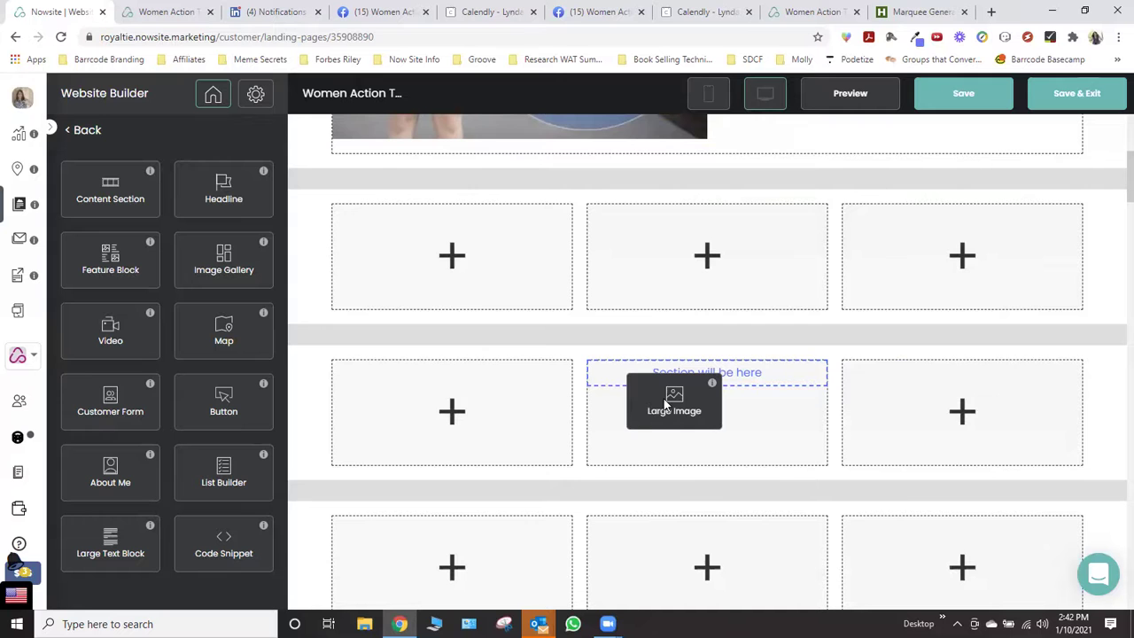
left_click_drag(666, 404, 667, 404)
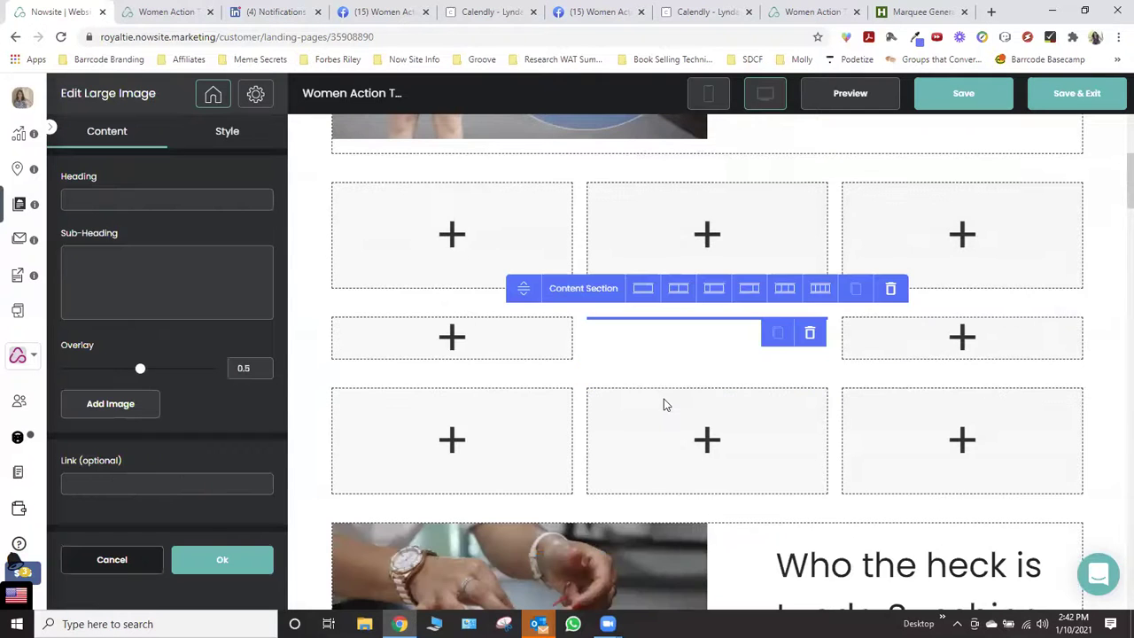
left_click(144, 410)
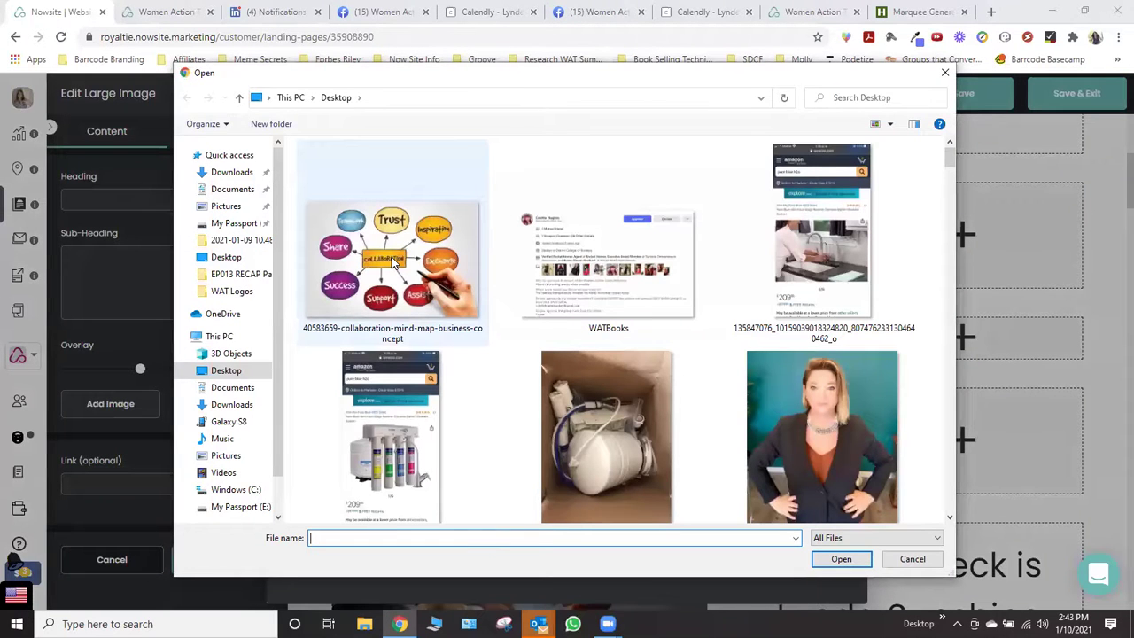
double_click(394, 262)
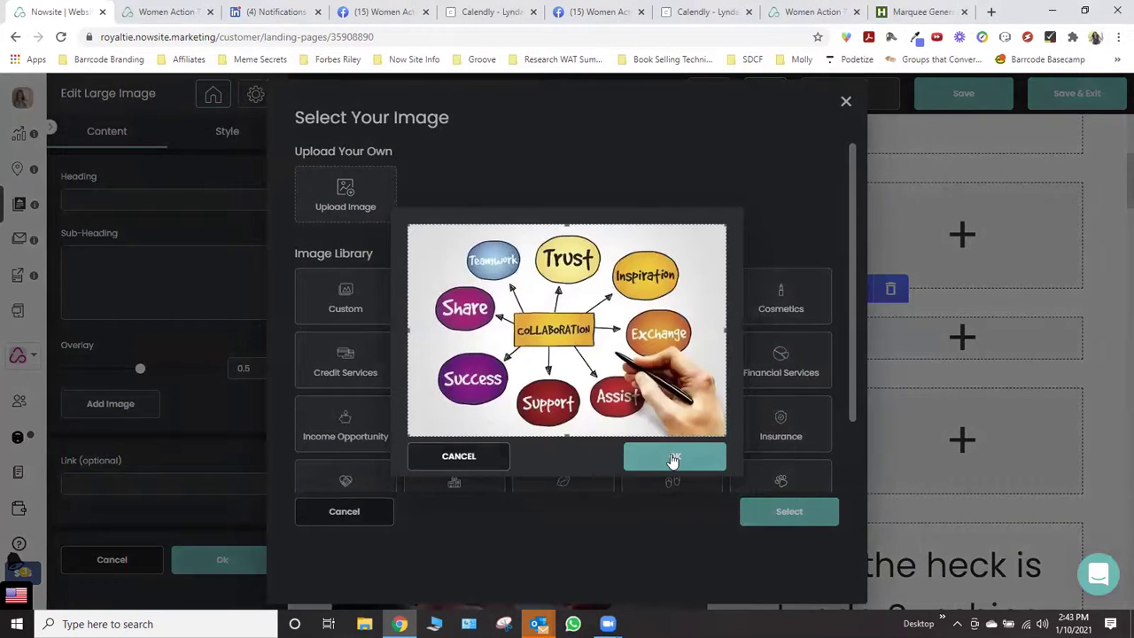
left_click(674, 459)
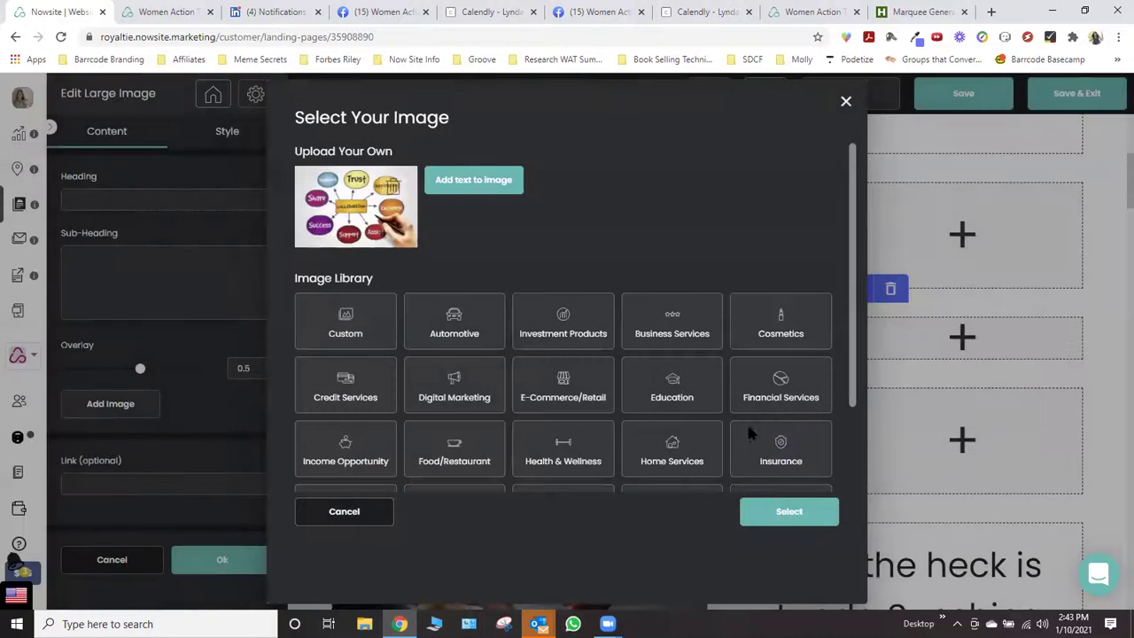
left_click(788, 512)
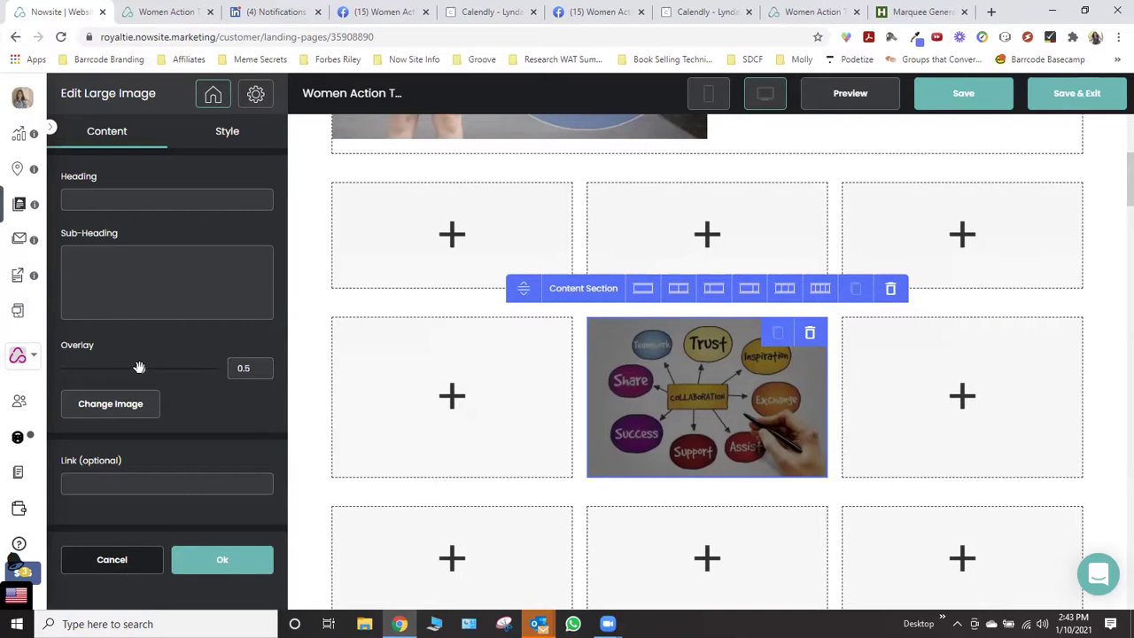
Set the collaboration image's overlay to 0 and apply it, keeping the section settings as they are
left_click_drag(140, 368, 41, 377)
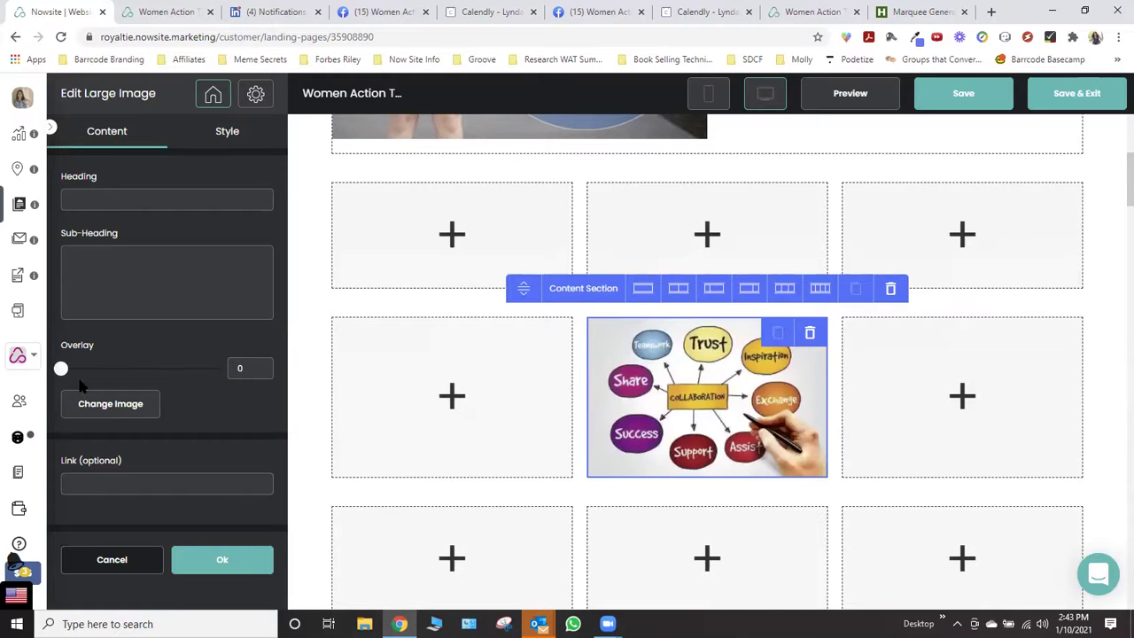
left_click(223, 563)
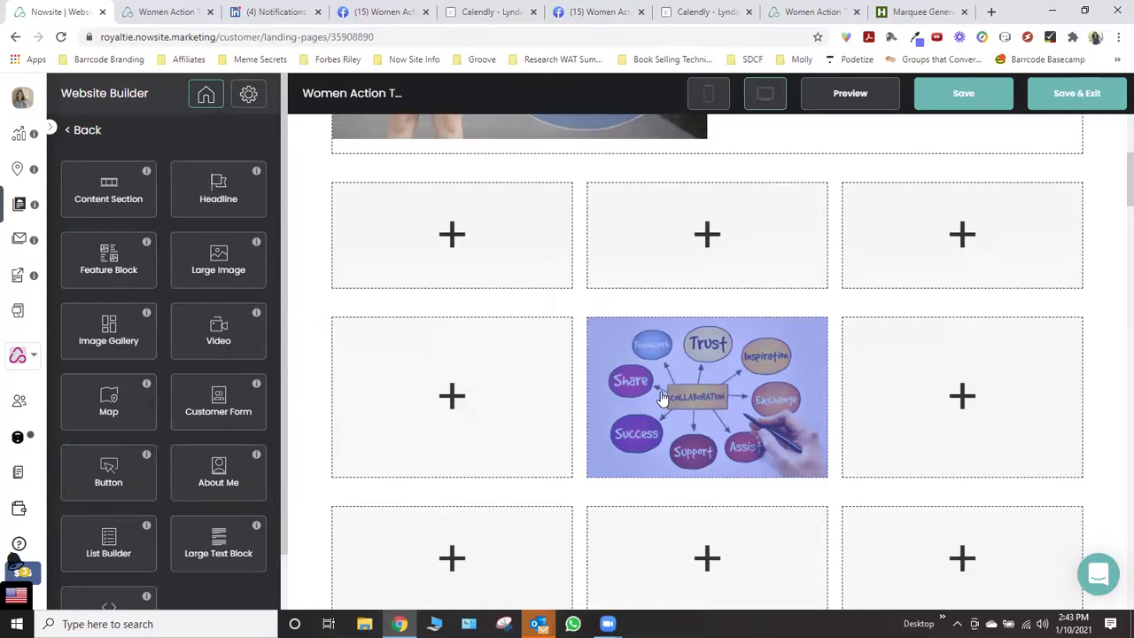
left_click(443, 390)
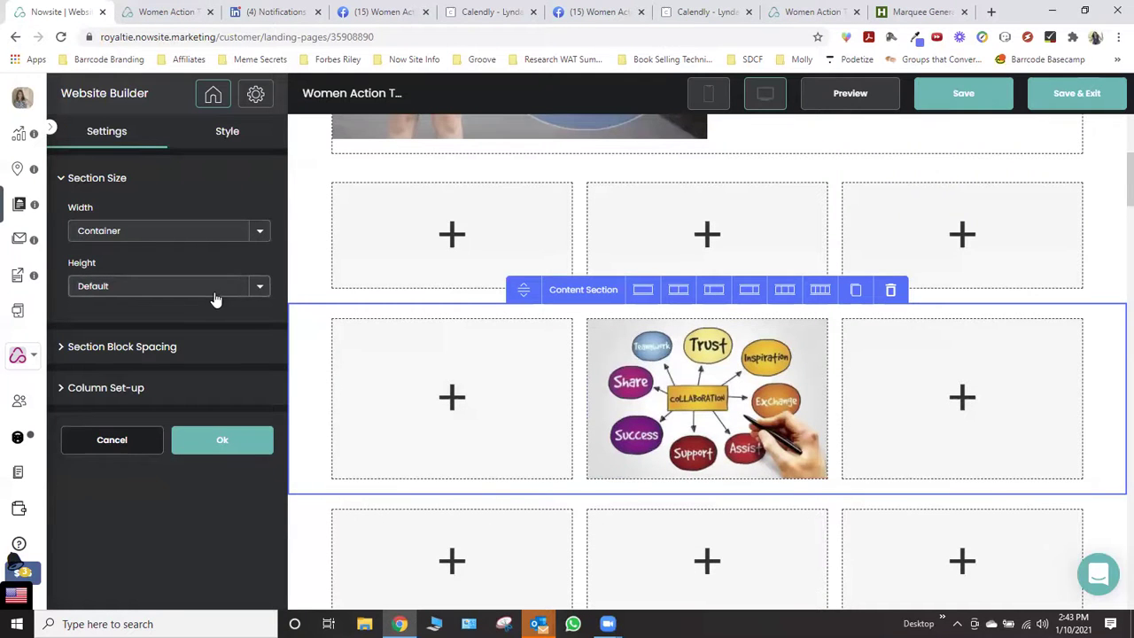
left_click(232, 443)
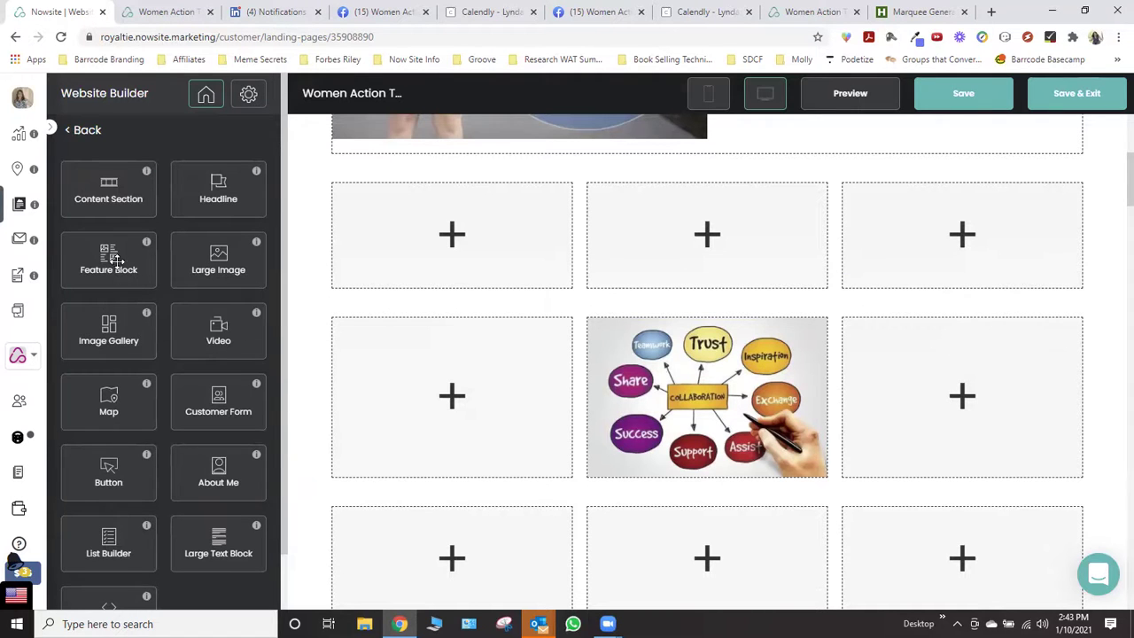
left_click_drag(329, 363, 125, 257)
scroll(107, 261, "down", 1)
left_click_drag(93, 268, 430, 428)
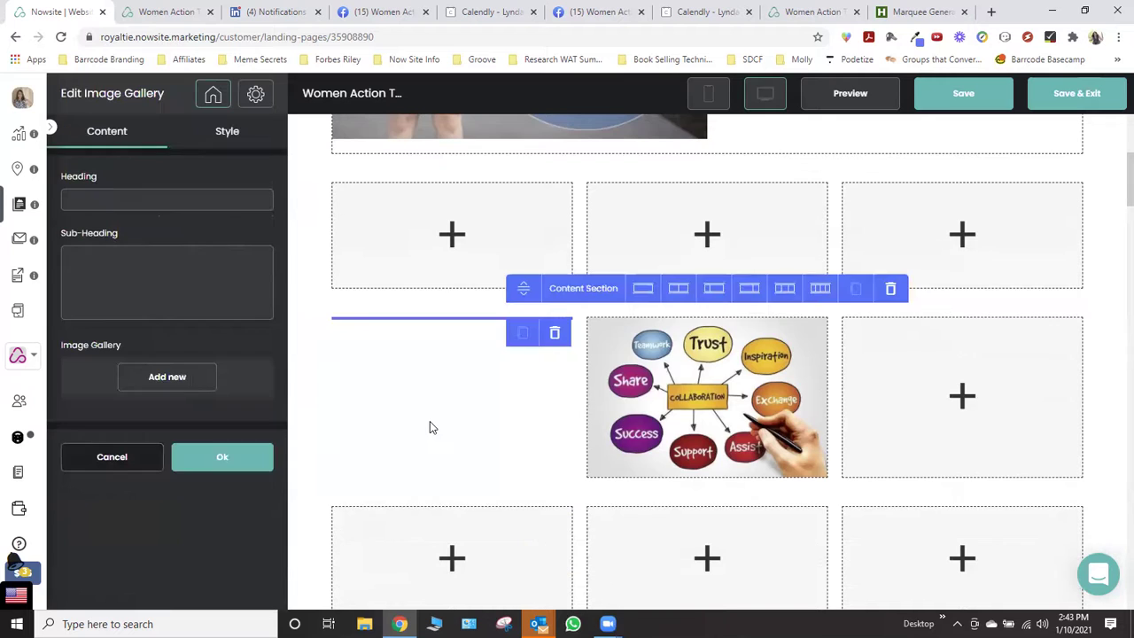
left_click(234, 137)
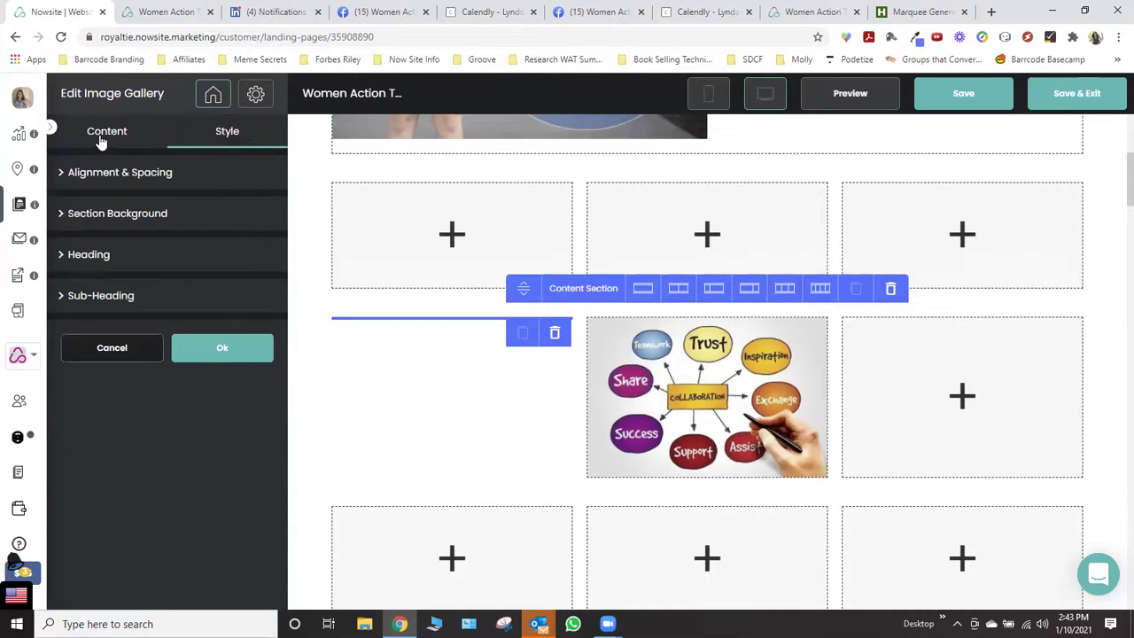
left_click(100, 140)
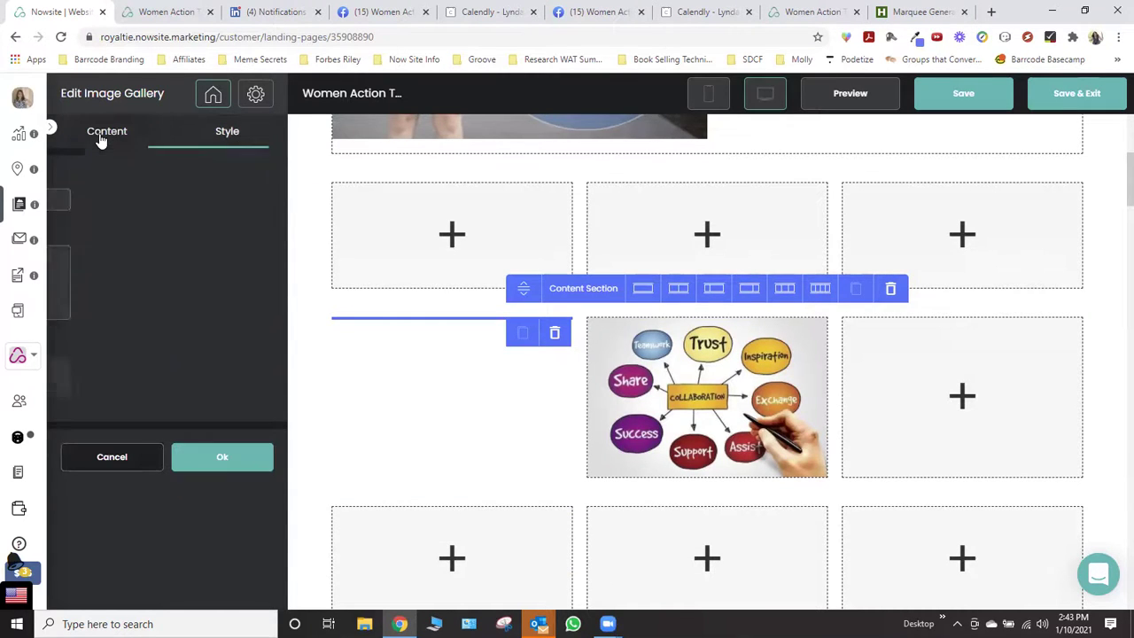
left_click(113, 458)
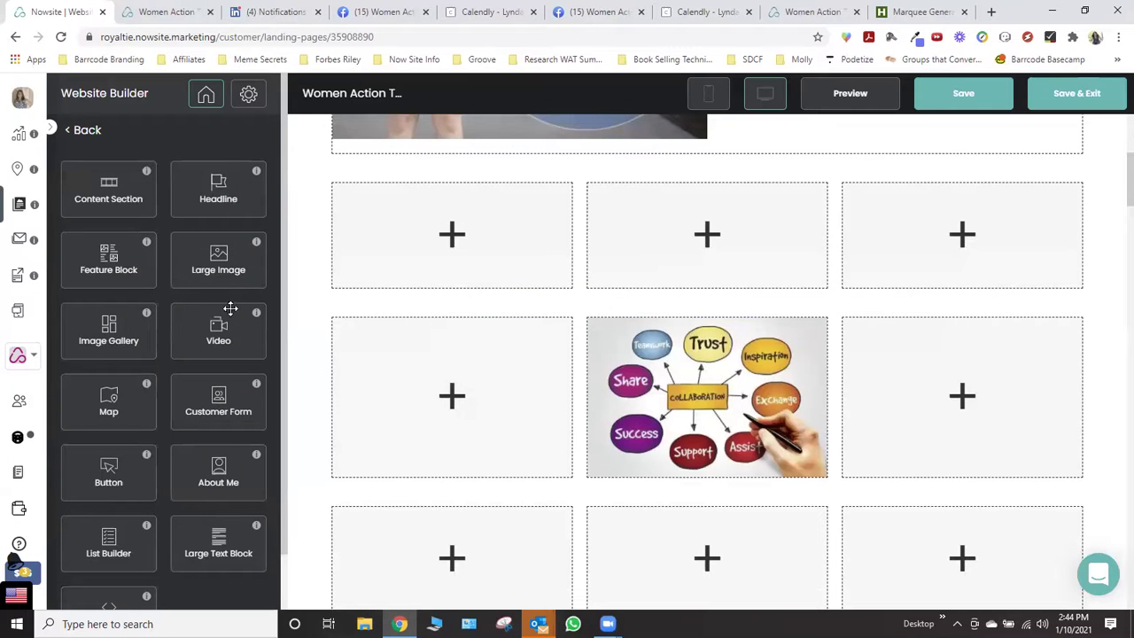
Try an Image Gallery block with the Desktop portrait of the woman in the dark blazer in the middle row's first cell, and discard it
scroll(189, 312, "down", 1)
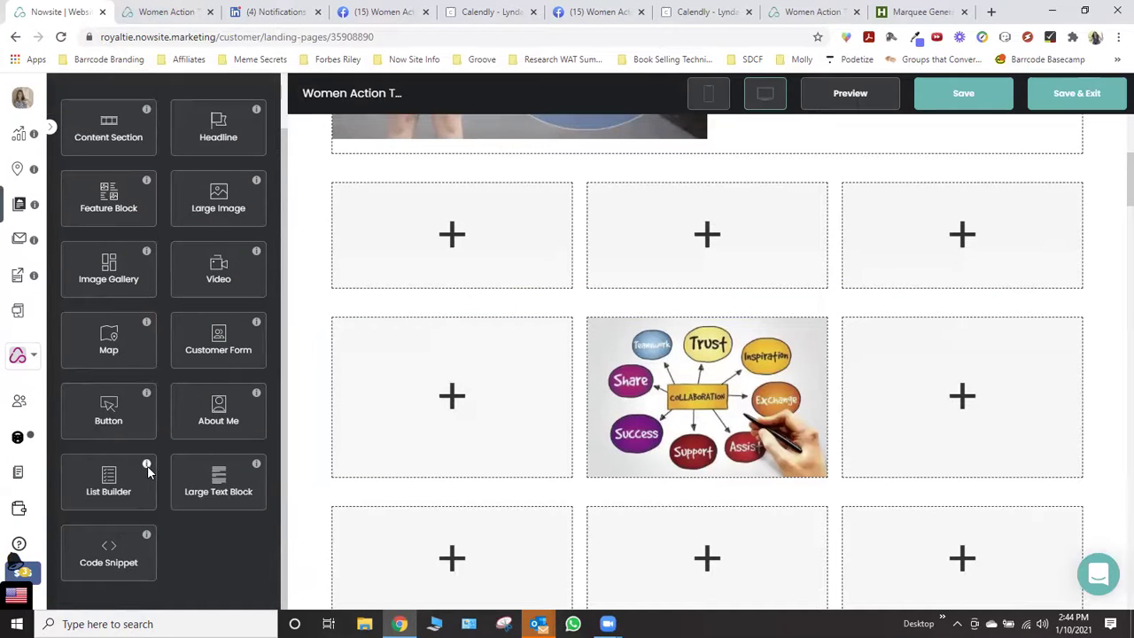
left_click_drag(212, 422, 435, 423)
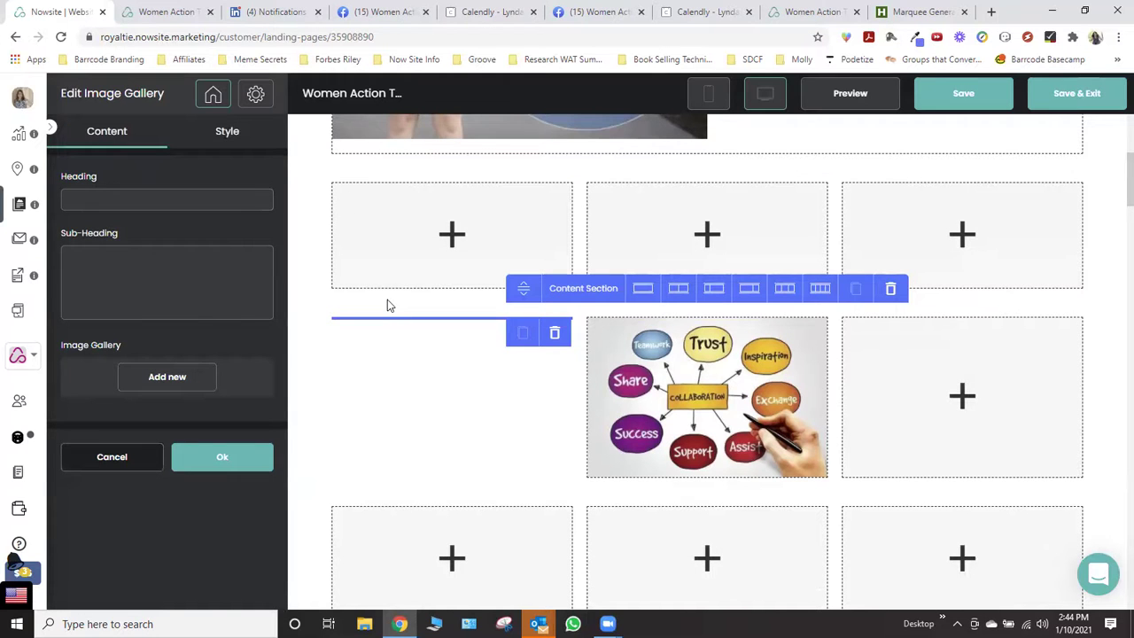
left_click(186, 377)
left_click(337, 195)
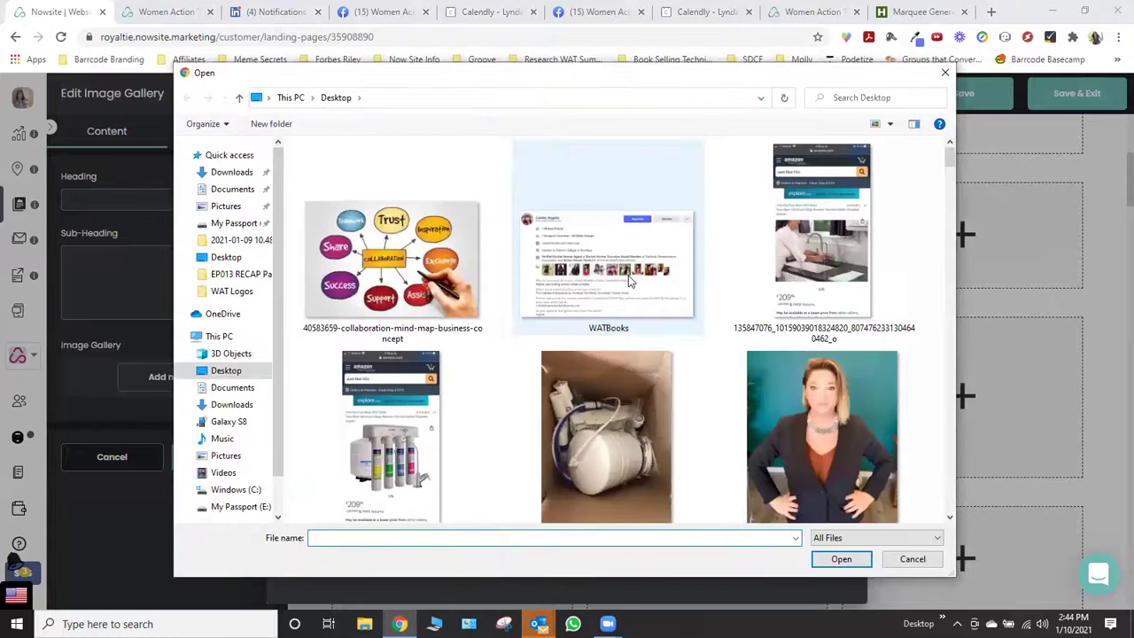
double_click(780, 387)
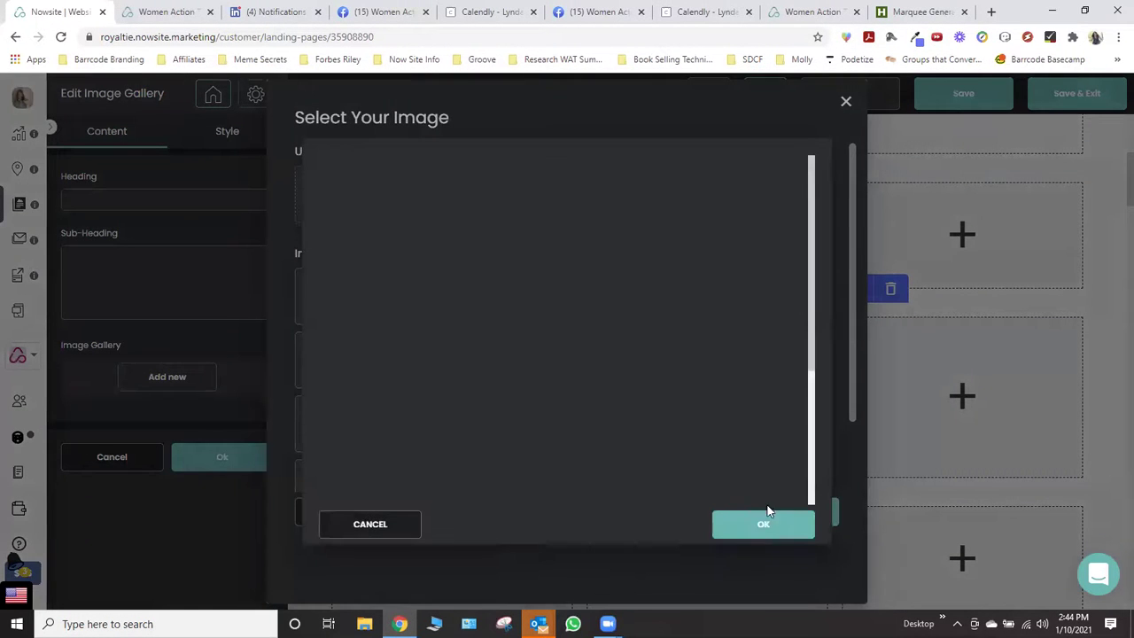
left_click(761, 526)
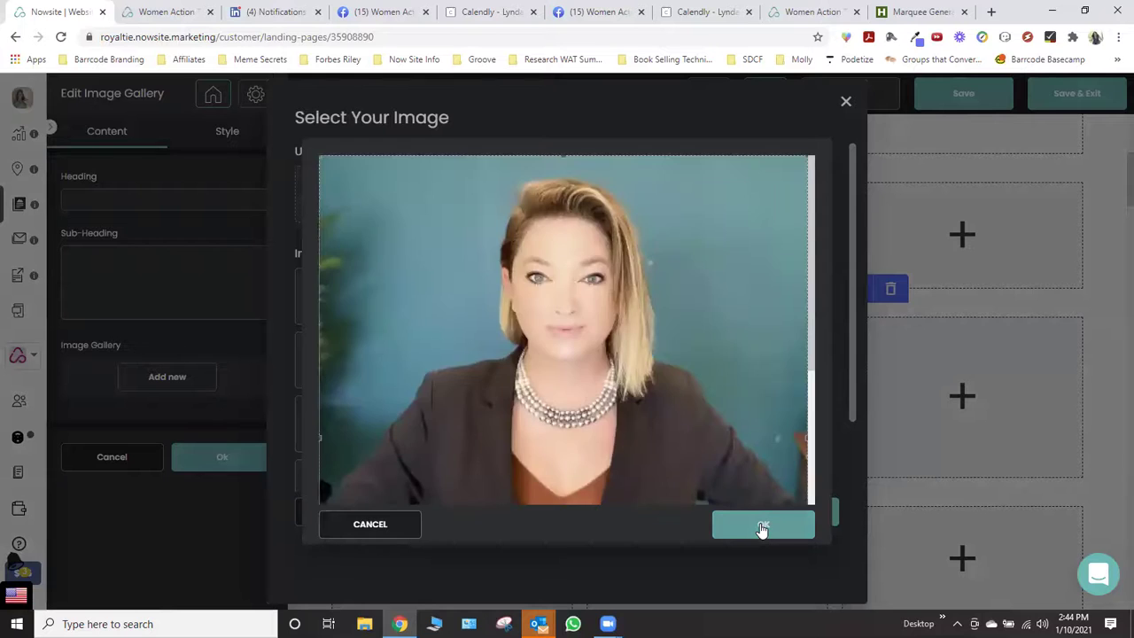
left_click(785, 513)
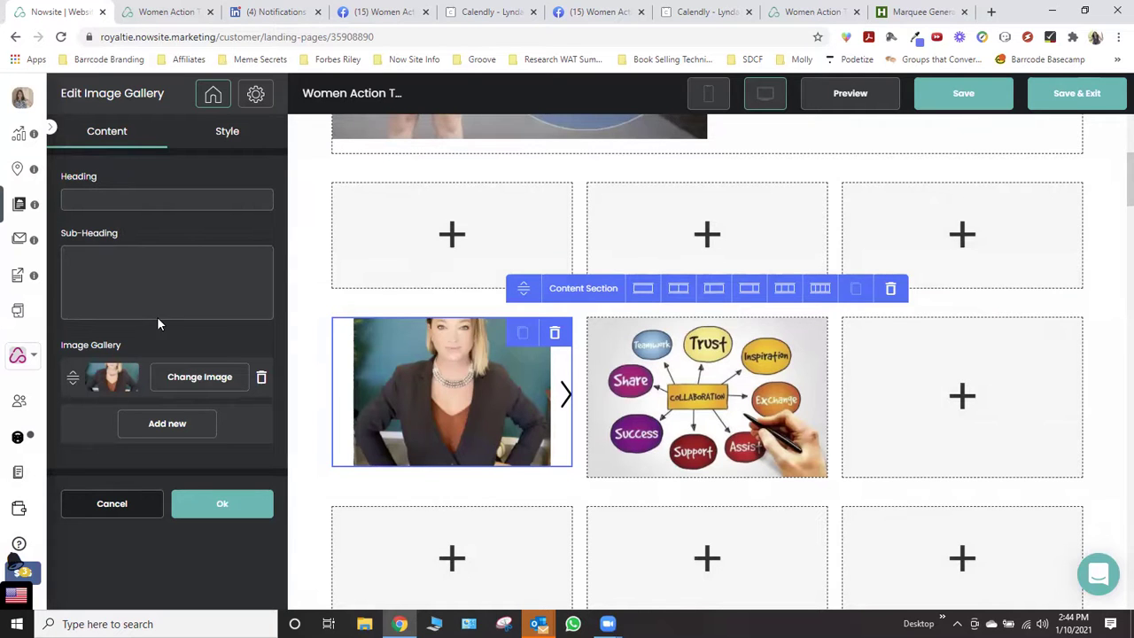
left_click(228, 131)
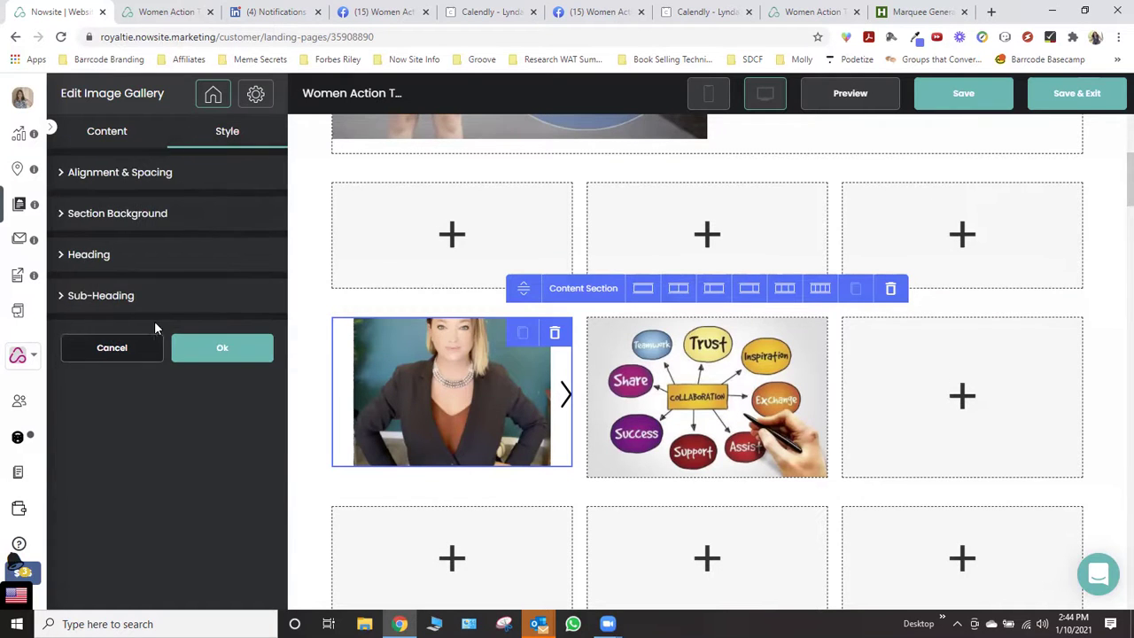
left_click(128, 349)
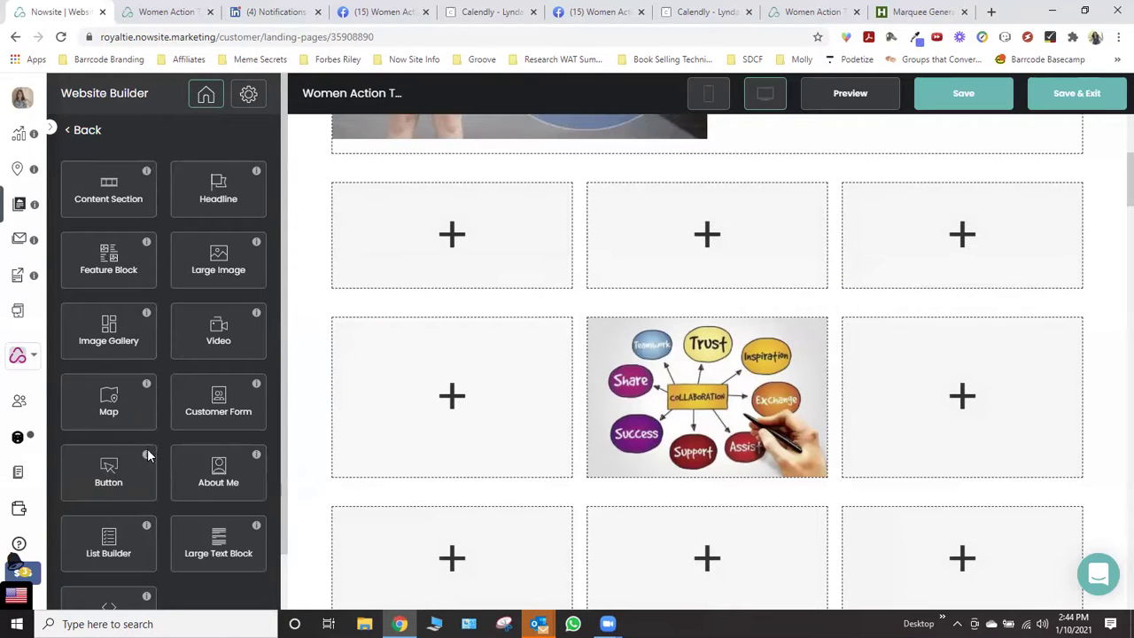
Try a Button block with the text SHARE in the middle row's first cell, and discard it
scroll(147, 451, "down", 1)
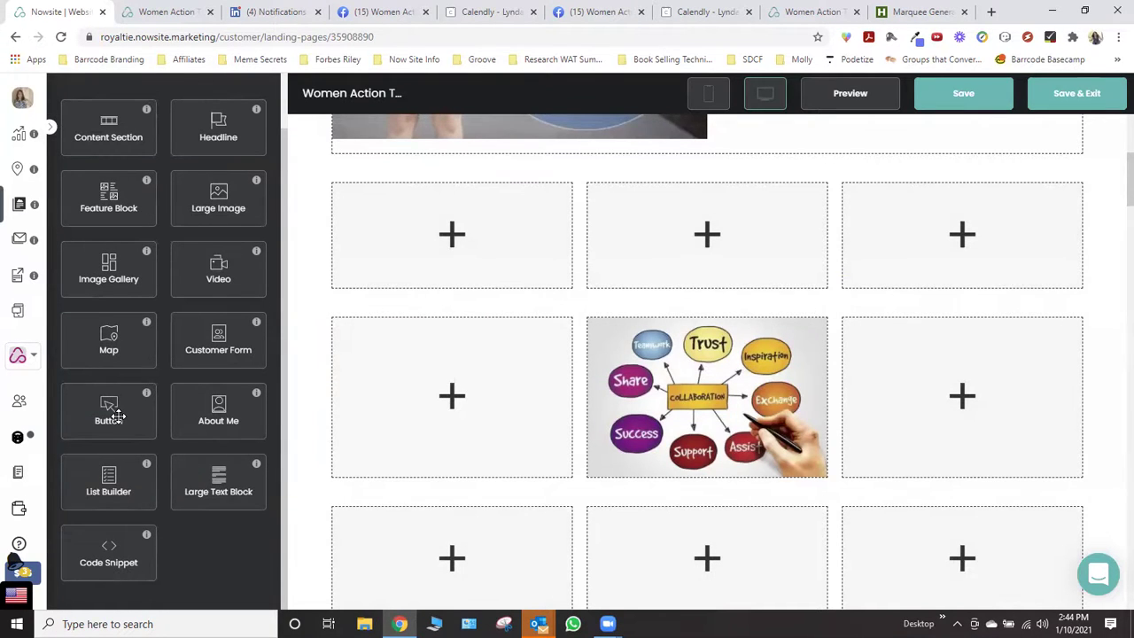
left_click_drag(118, 416, 425, 429)
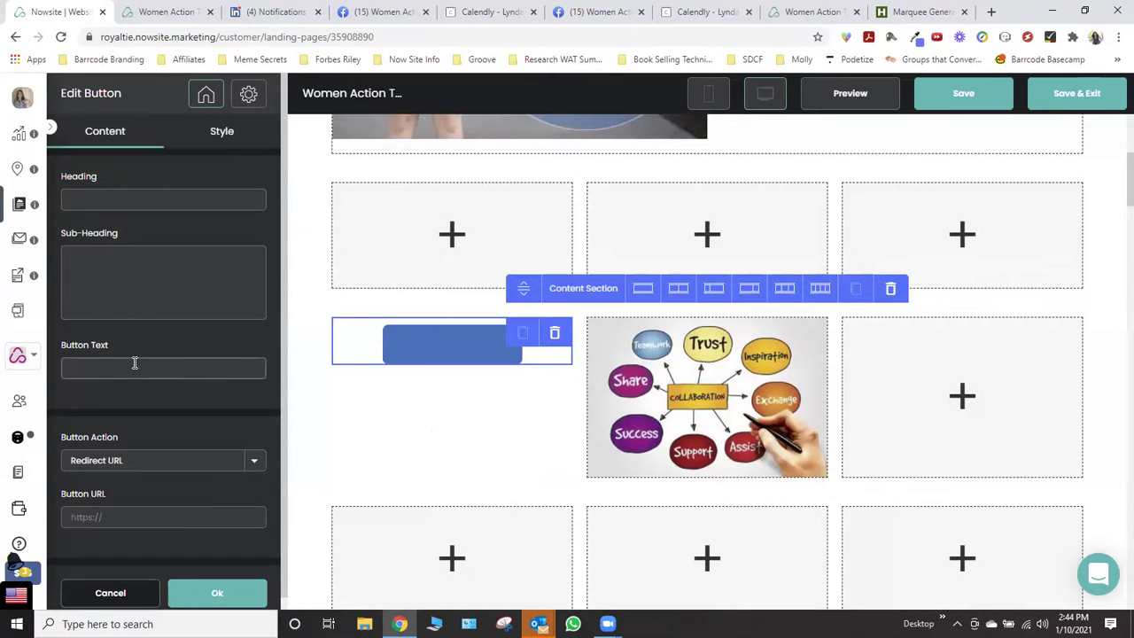
type("SHARE")
left_click(111, 594)
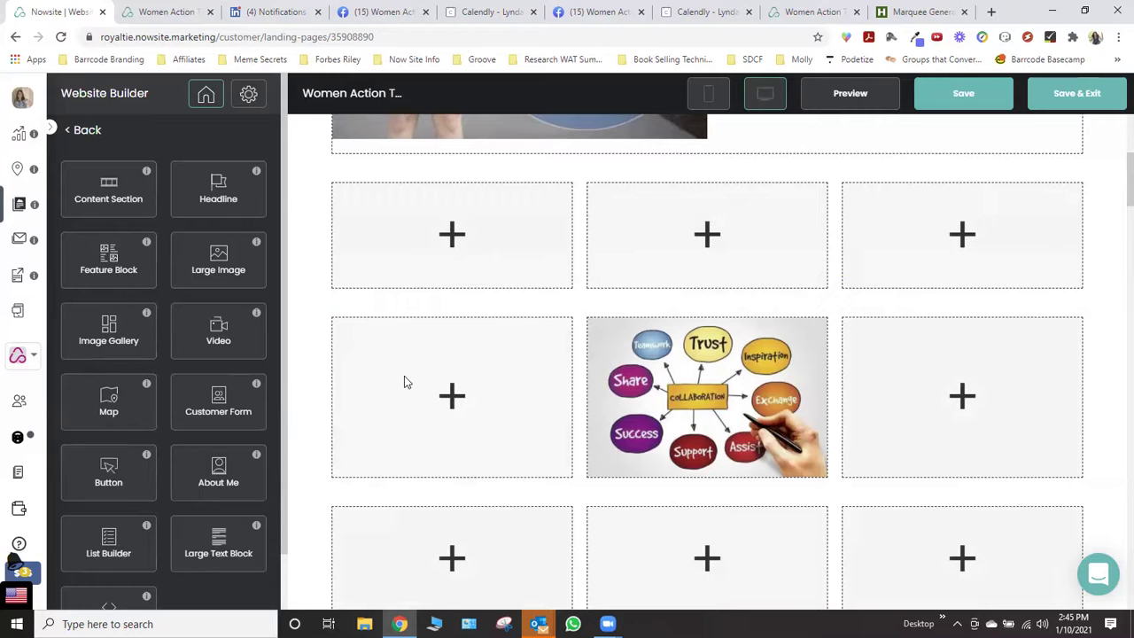
Try a Large Text Block with the heading "Wanna share some content?" in the middle row's first cell, and delete the block
scroll(221, 390, "down", 2)
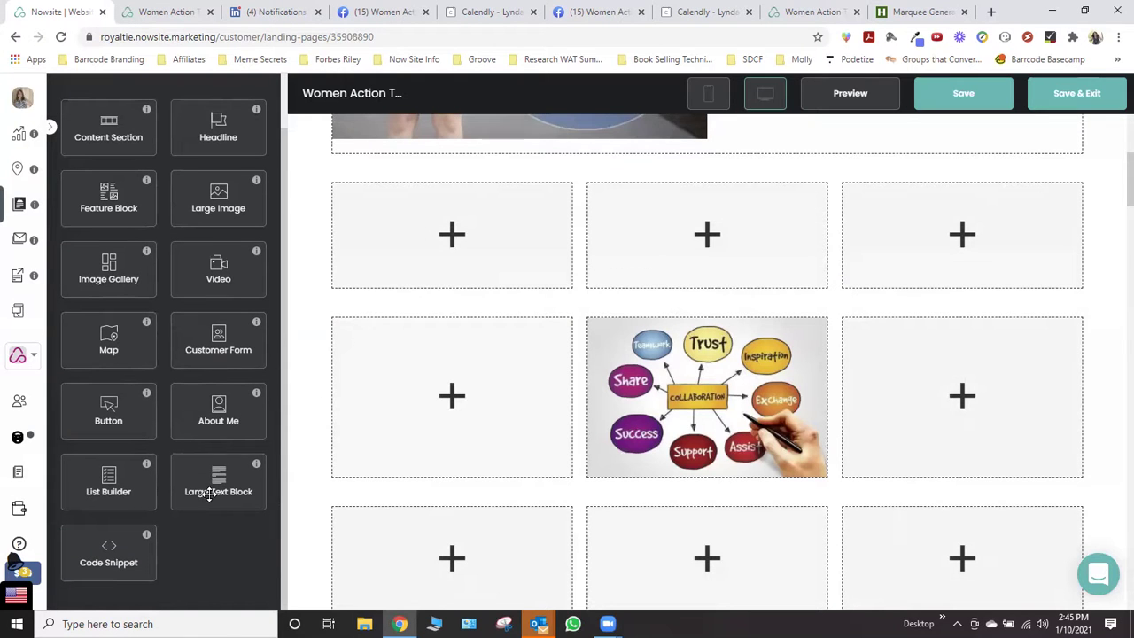
left_click_drag(216, 488, 437, 474)
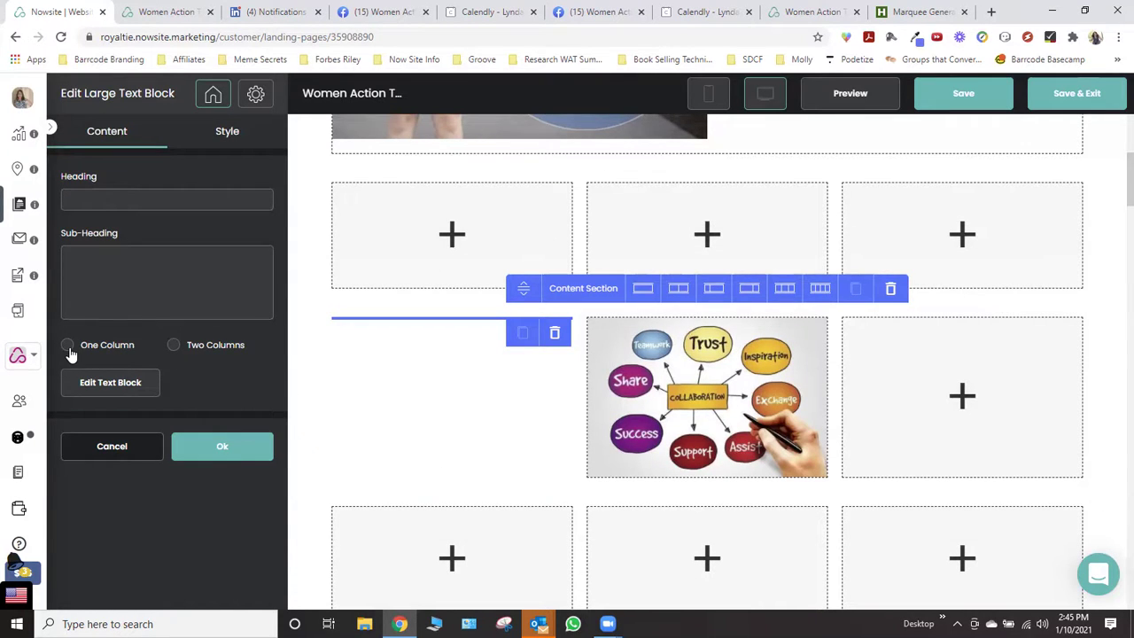
left_click(153, 199)
type("Wann")
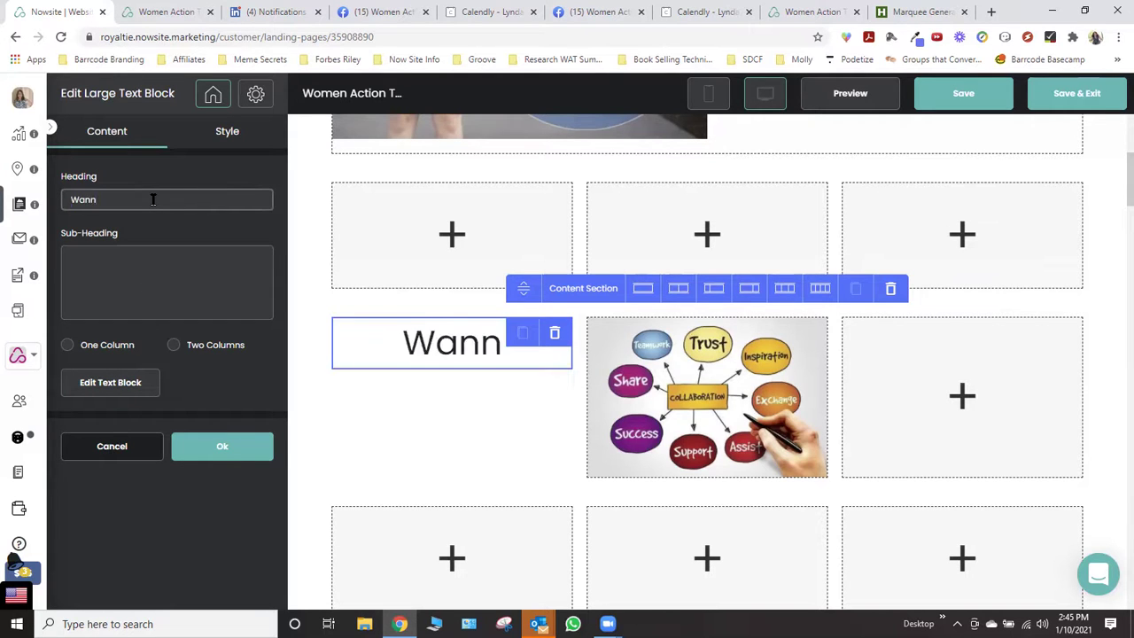
type("a share some content?")
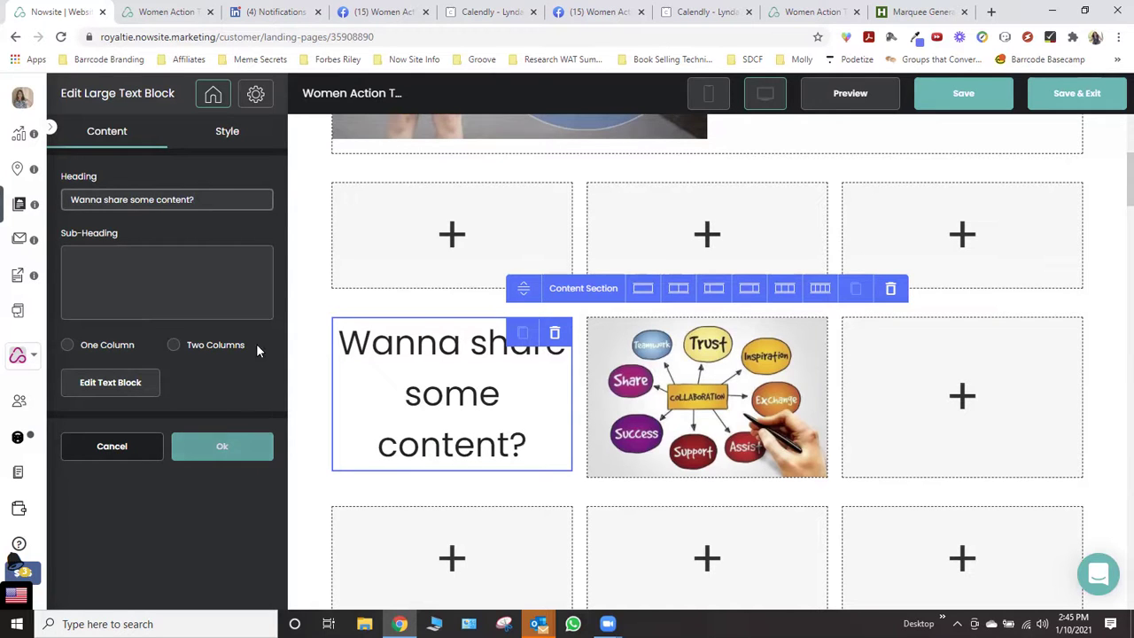
left_click(228, 135)
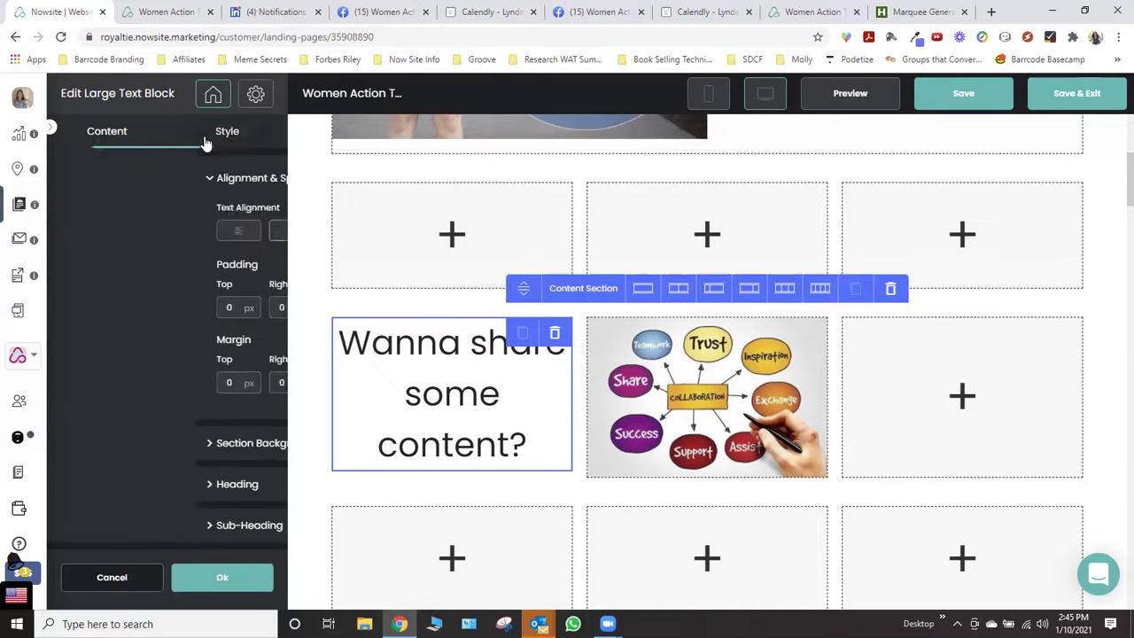
left_click(107, 134)
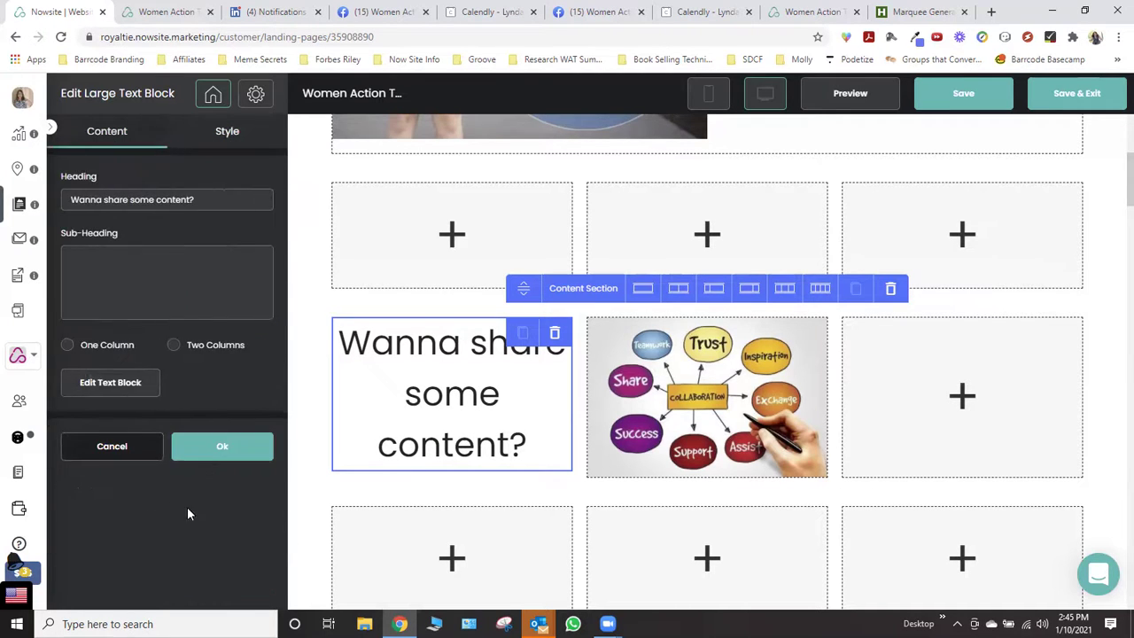
left_click(218, 448)
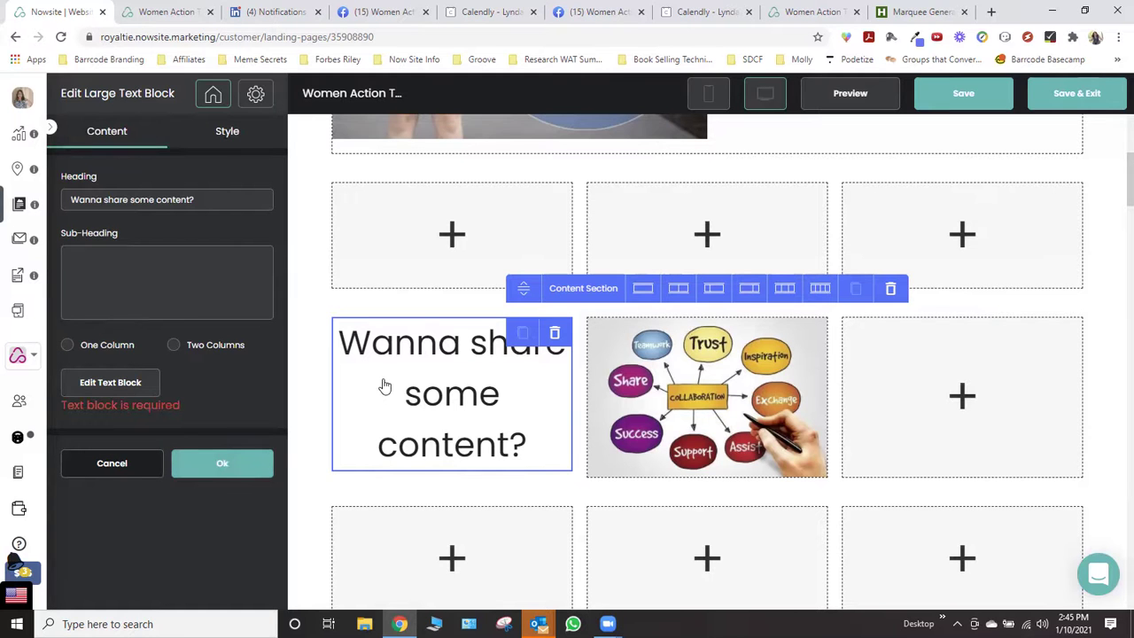
left_click(554, 334)
left_click(609, 392)
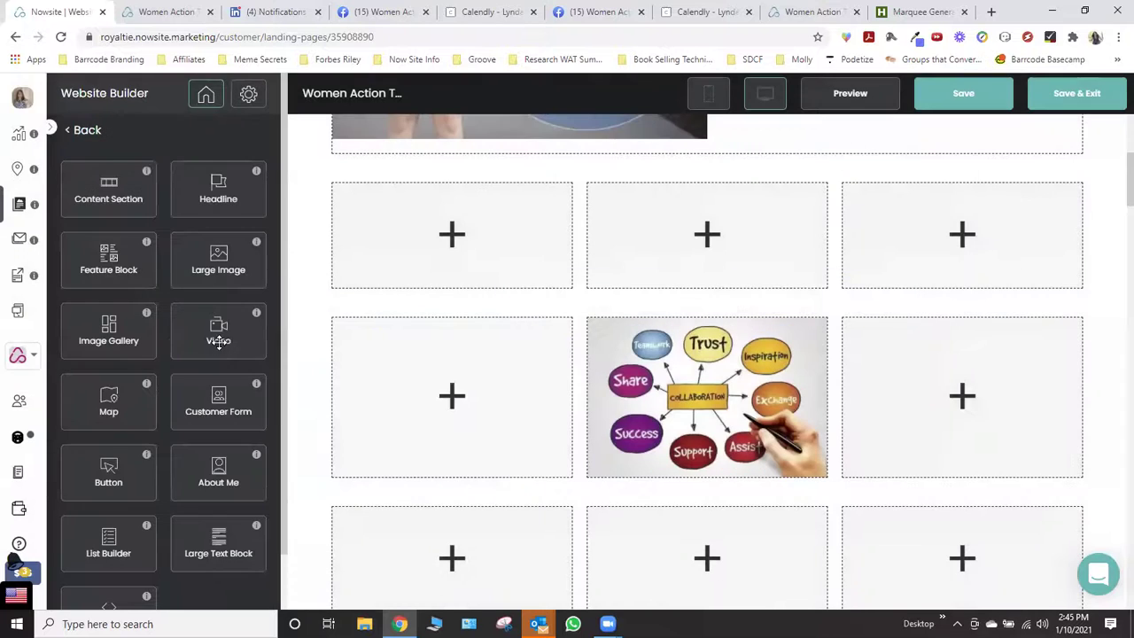
Add a Button block to the middle row's first cell with the heading "Wanna share content"
scroll(165, 352, "down", 2)
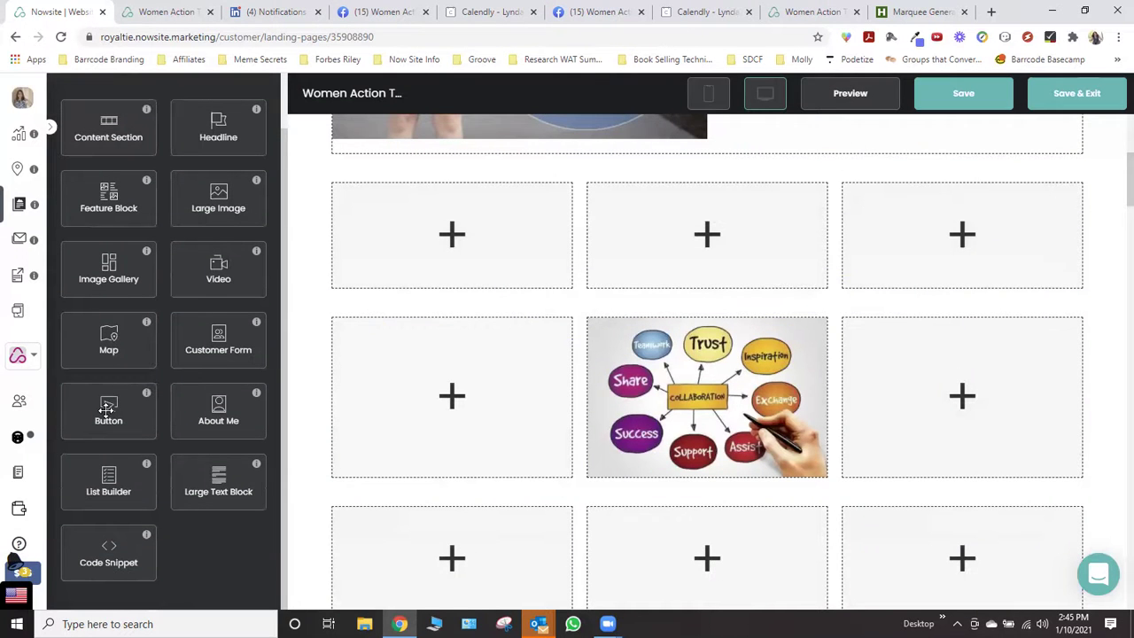
left_click_drag(145, 408, 461, 430)
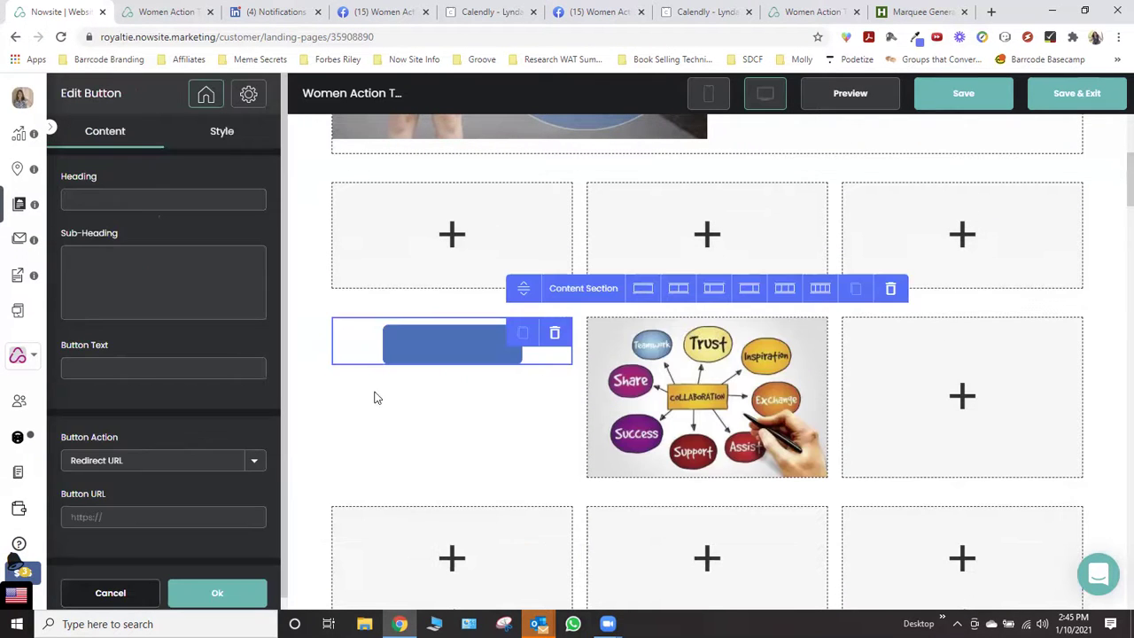
left_click(140, 199)
type("Wannas")
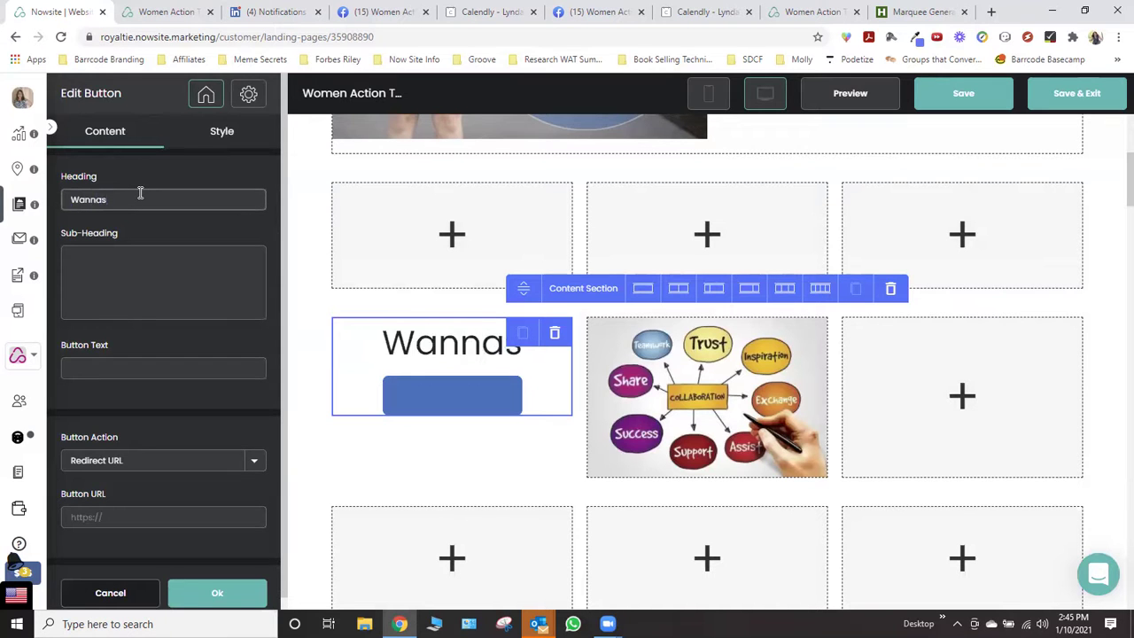
key("BackSpace")
type("share cont")
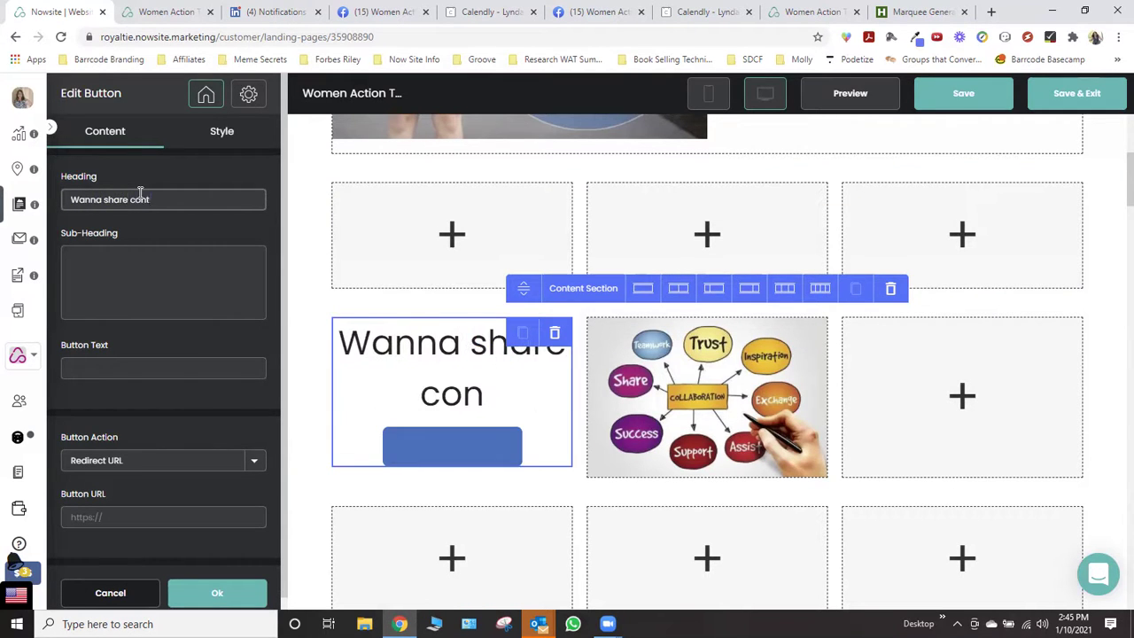
type("ent")
Give the button block the sub-heading "click this button" and the button text "SHARE HERE"
key("Tab")
type("this")
key("BackSpace")
key("BackSpace")
key("BackSpace")
key("BackSpace")
type("click this button")
left_click(133, 366)
key("Caps_Lock")
type("SHARE HERE")
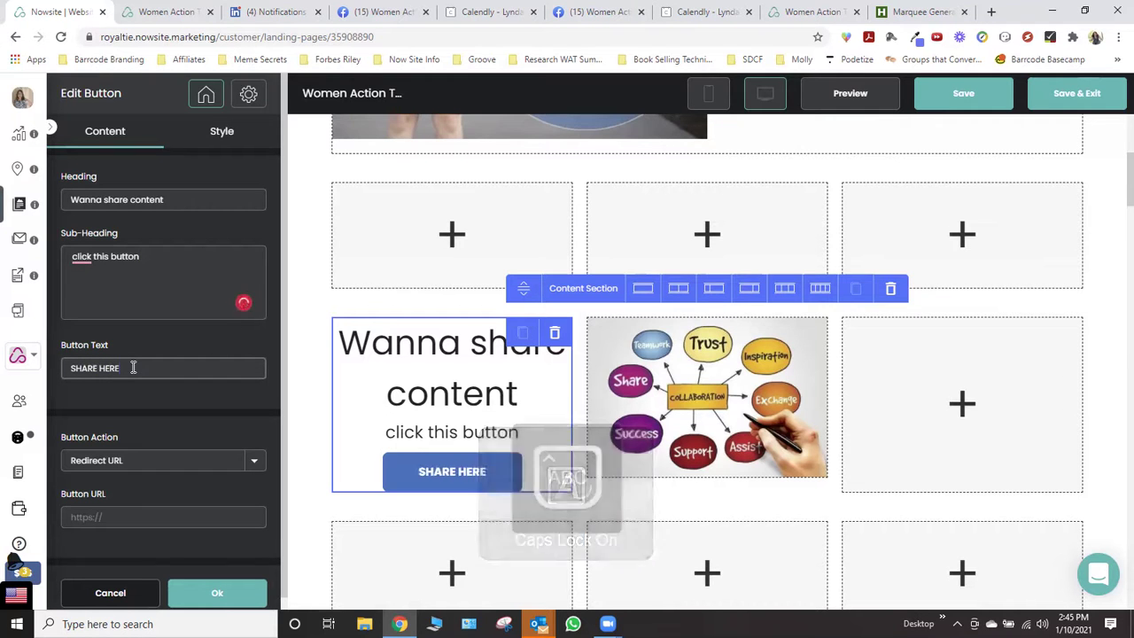
key("Caps_Lock")
left_click(137, 513)
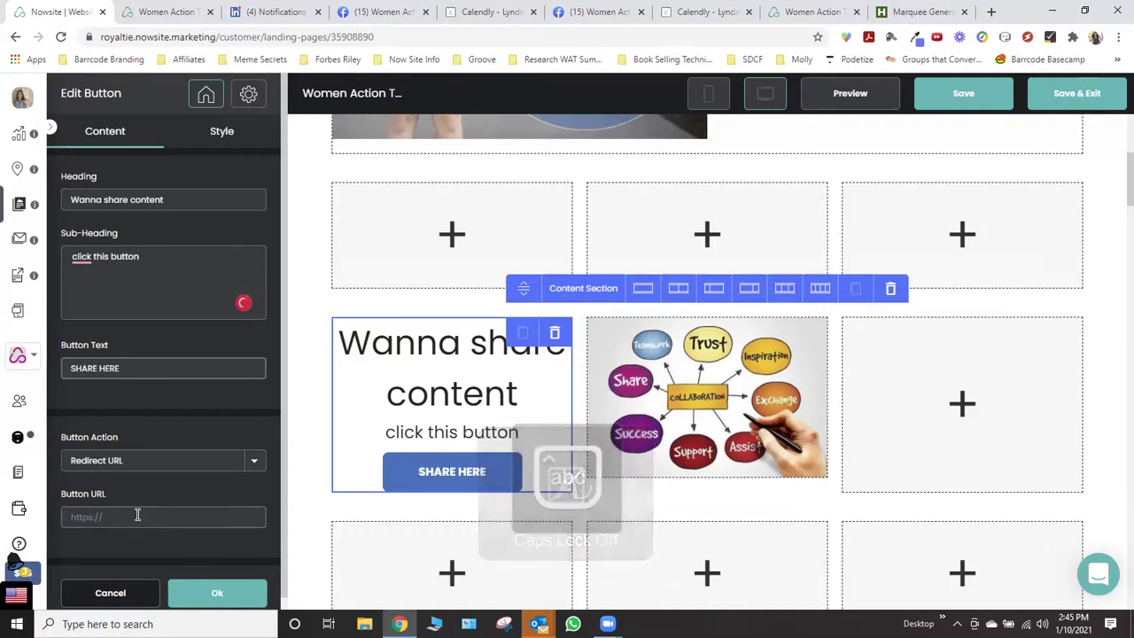
type("ht")
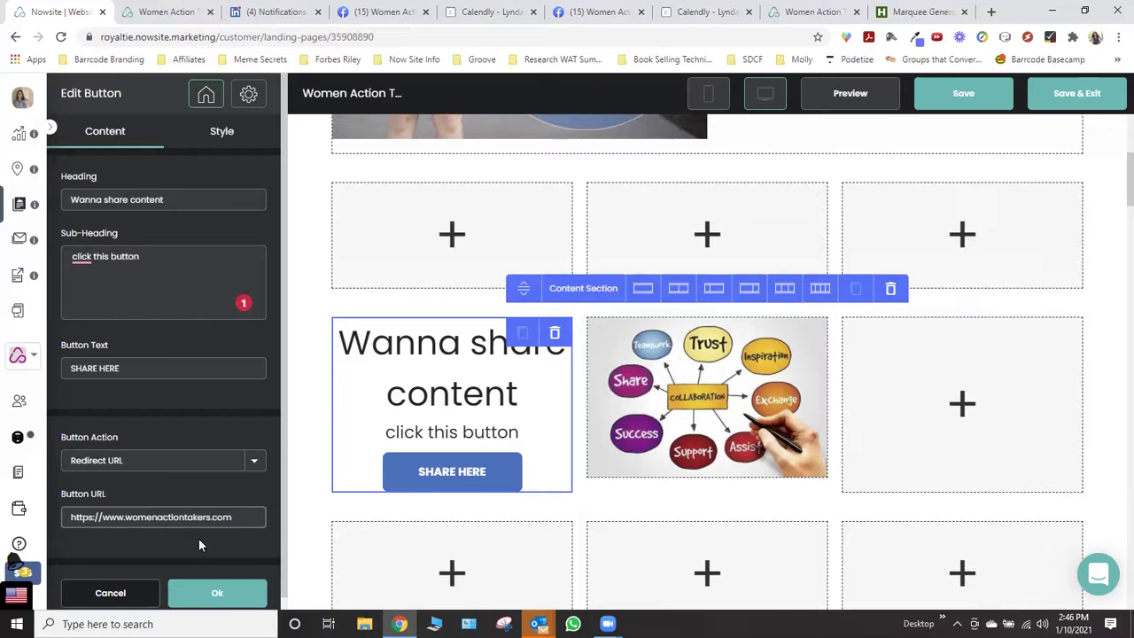
left_click(221, 593)
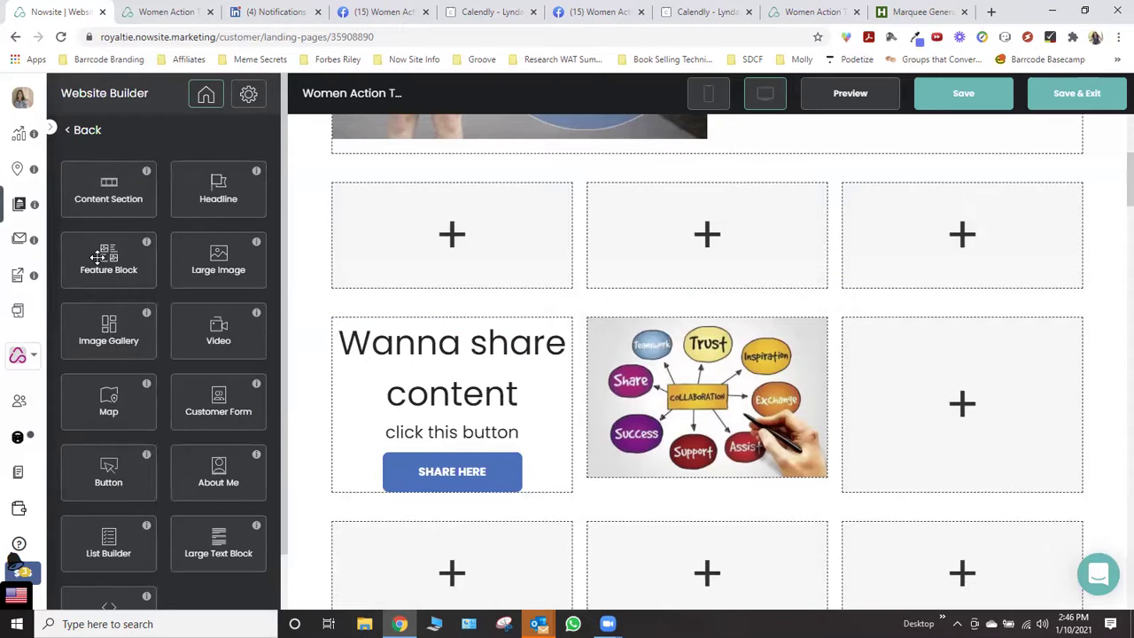
left_click_drag(97, 257, 462, 266)
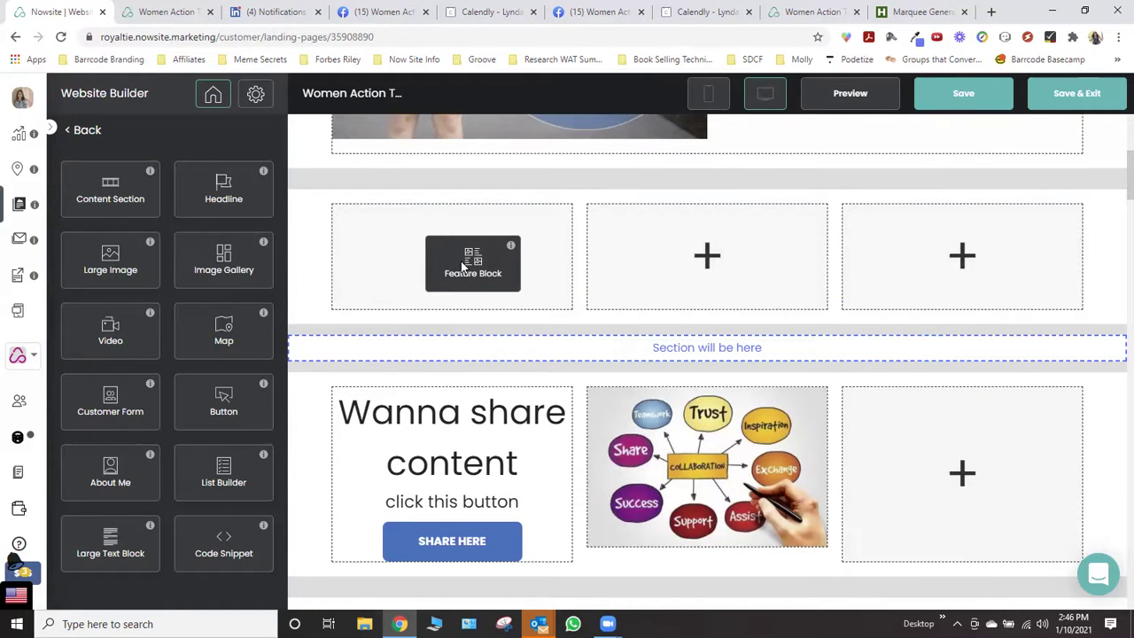
left_click_drag(462, 266, 113, 197)
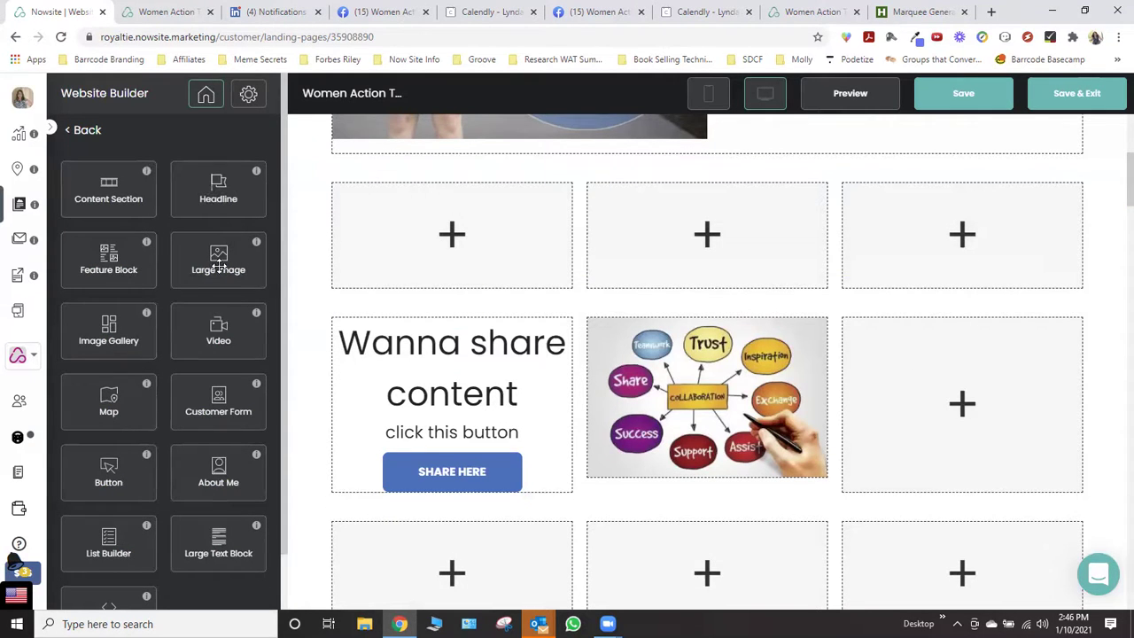
left_click_drag(219, 265, 447, 273)
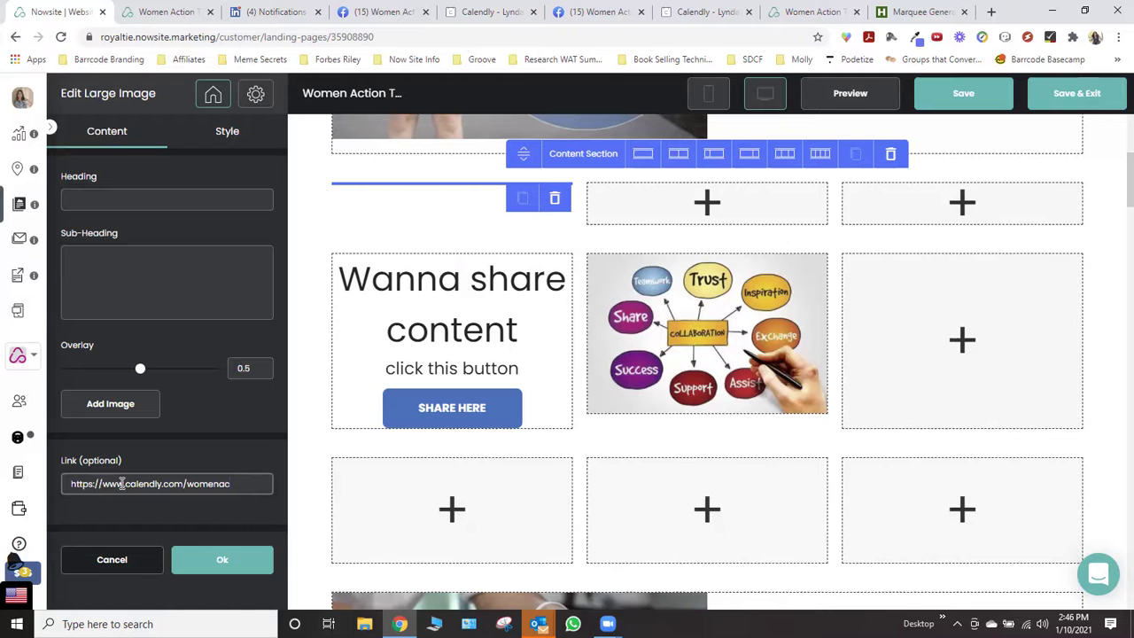
type("akers")
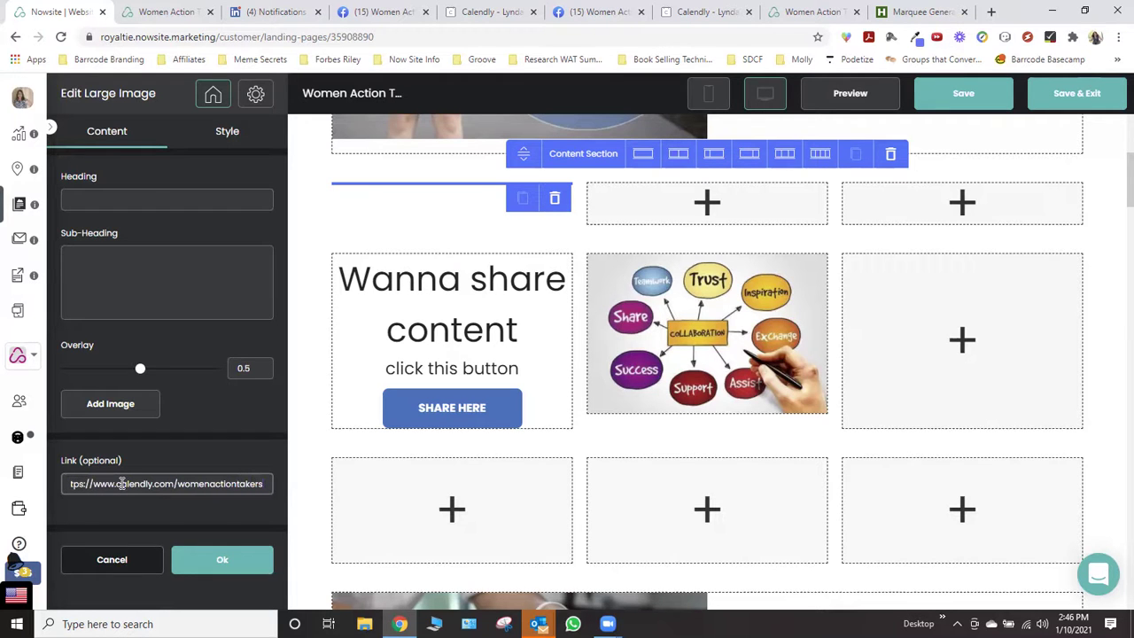
Upload the Bulb picture from the Desktop to the large image block uncropped, and set its overlay to 0
left_click(152, 198)
left_click(107, 404)
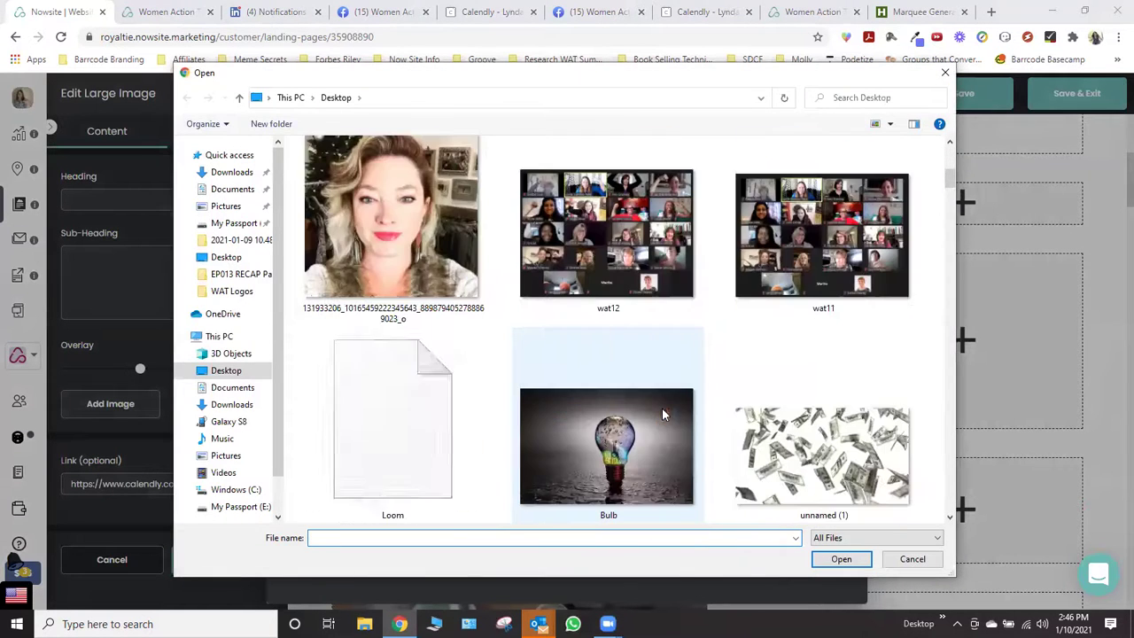
double_click(605, 438)
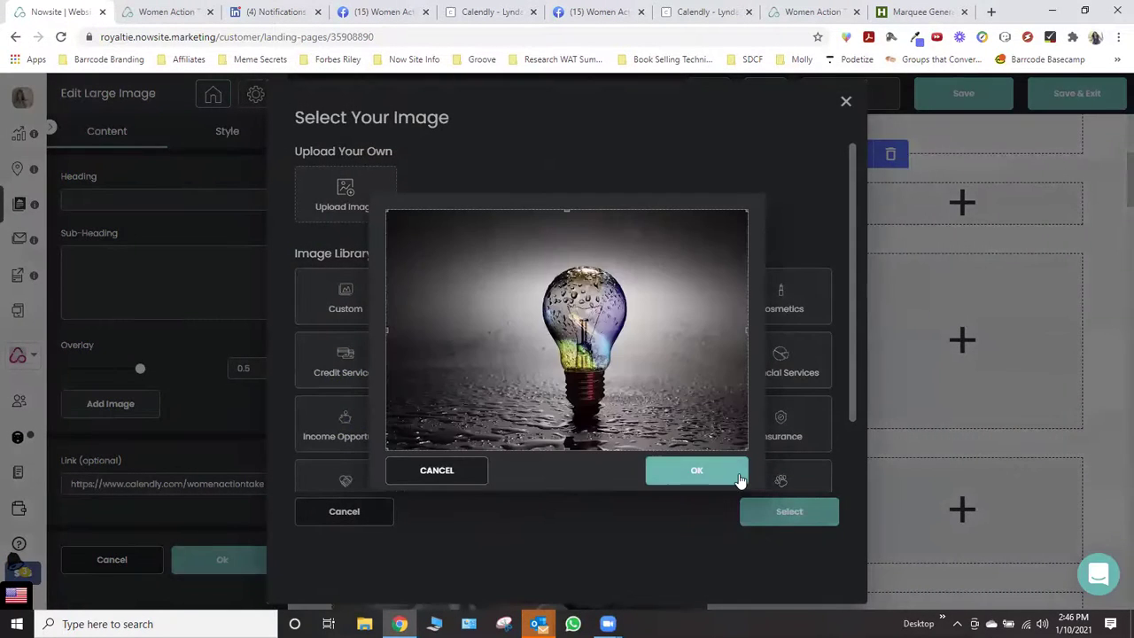
left_click(739, 478)
left_click(761, 505)
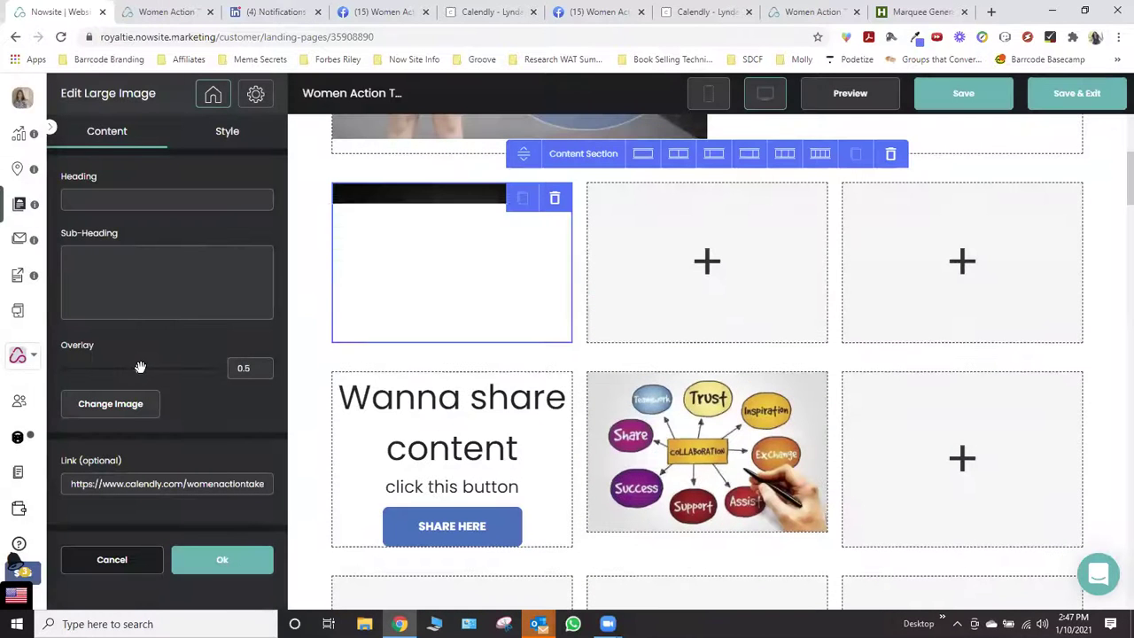
left_click_drag(140, 366, 60, 367)
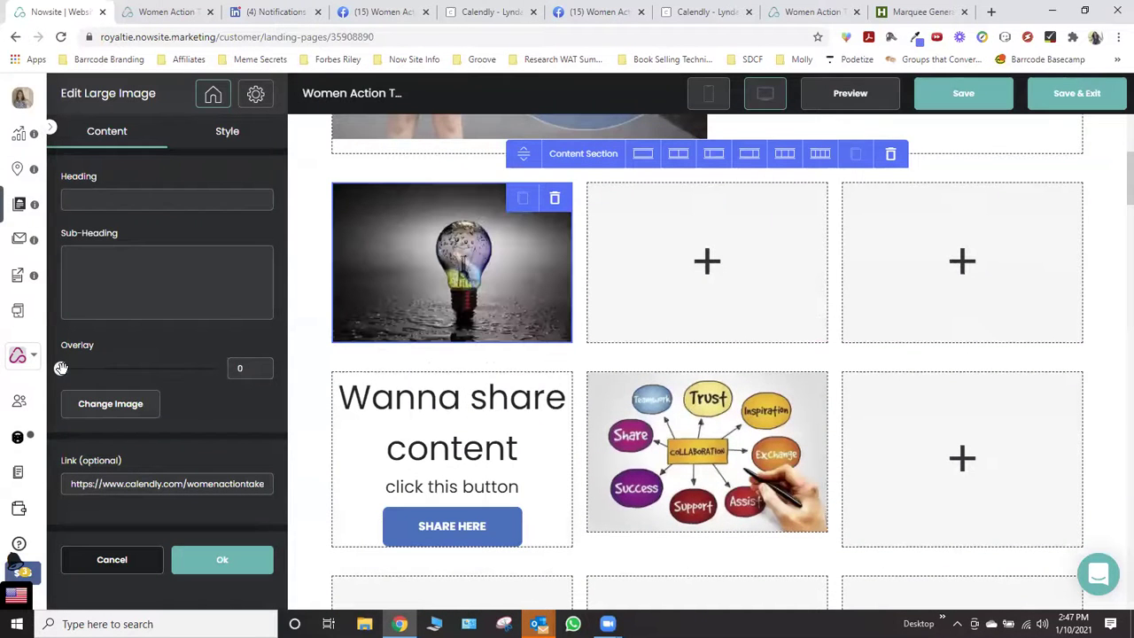
Try to add text to the light bulb image, and leave the image selection without choosing anything
left_click(130, 200)
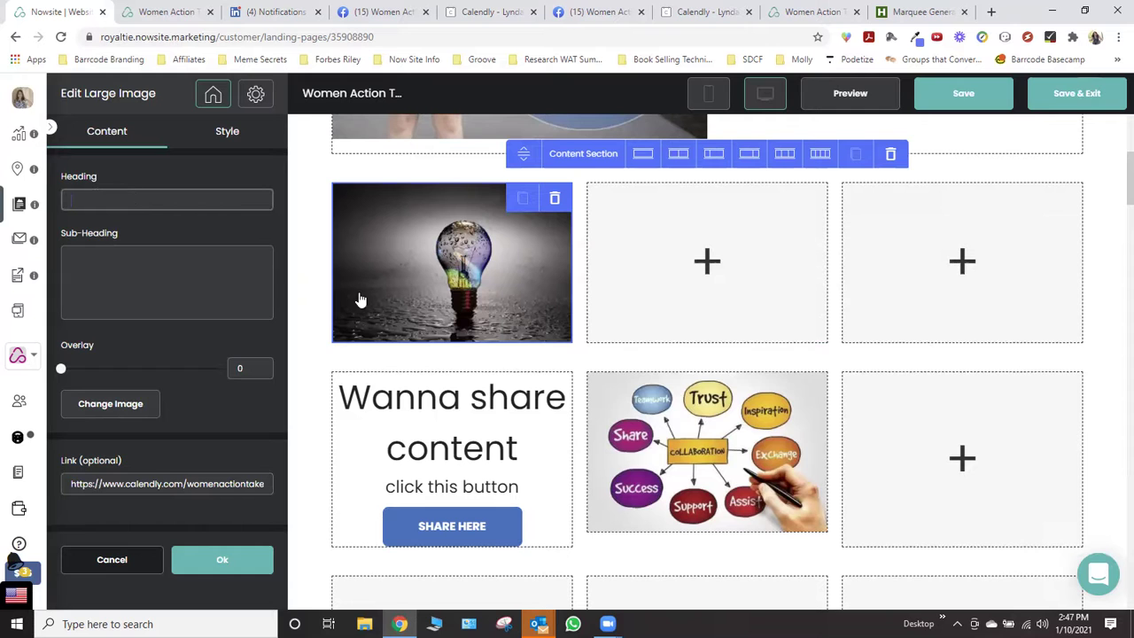
left_click(421, 288)
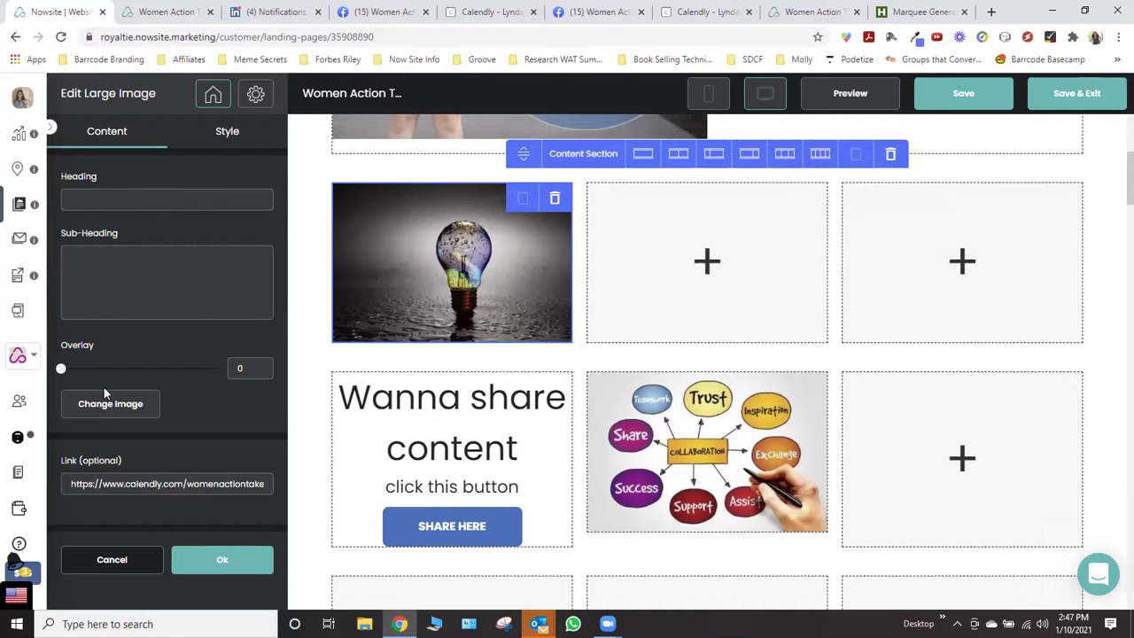
left_click(120, 405)
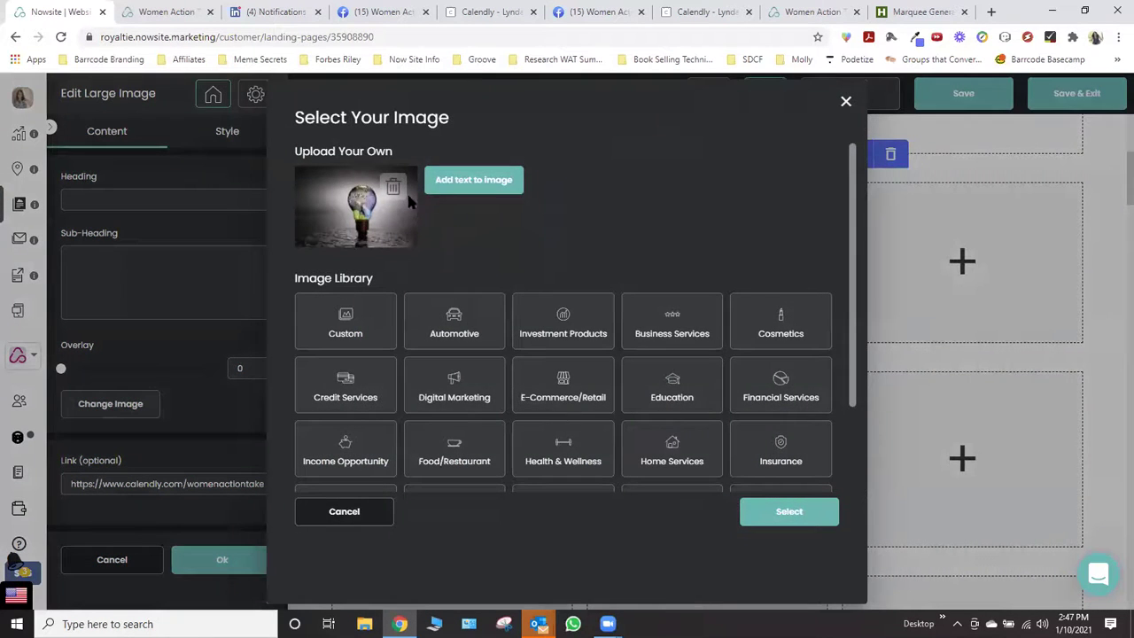
left_click(480, 184)
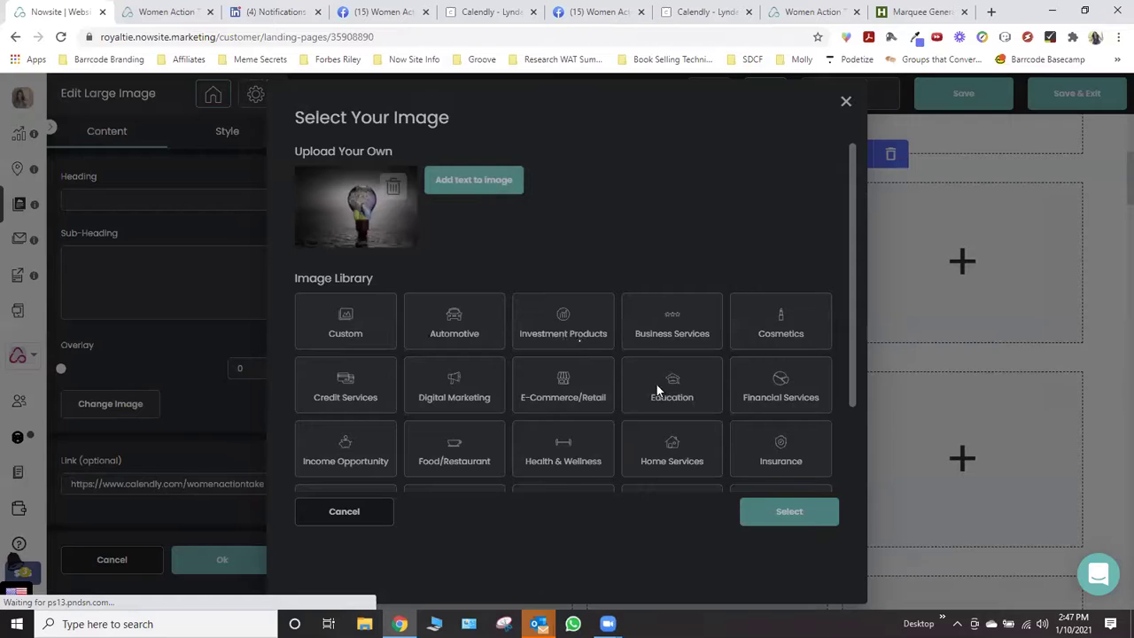
left_click(339, 527)
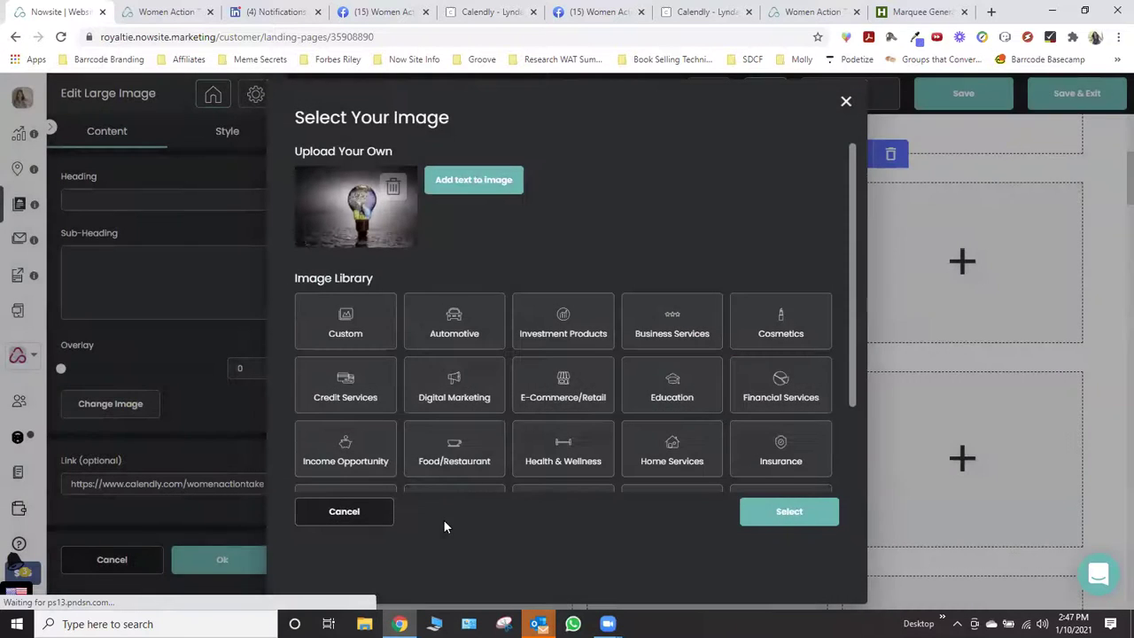
left_click(372, 523)
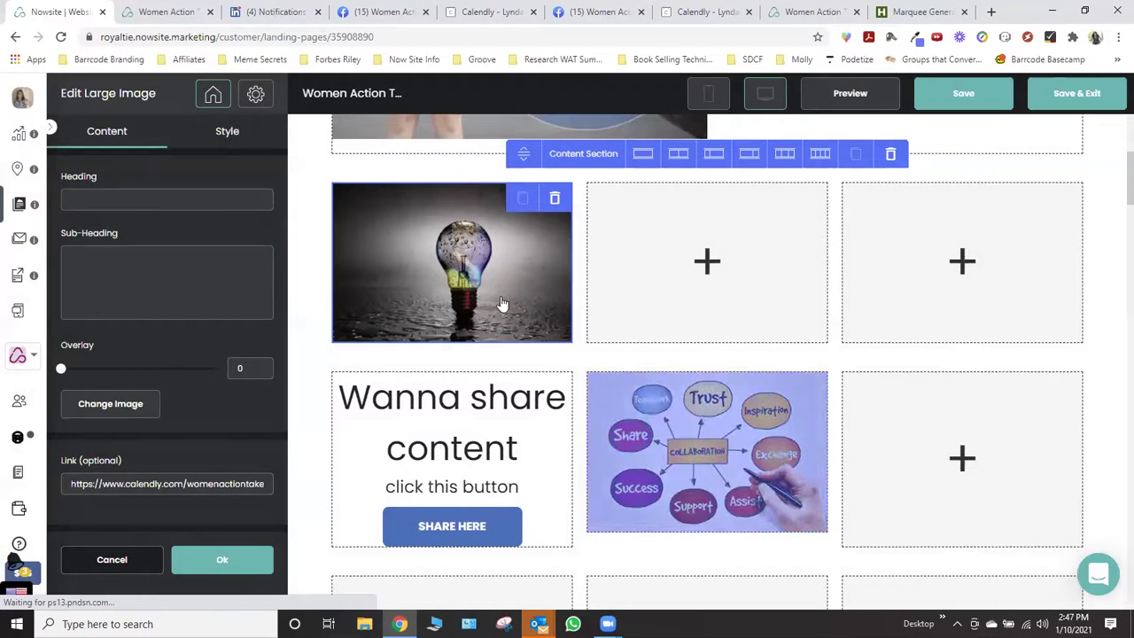
Reopen the image selection for the light bulb block
left_click(110, 404)
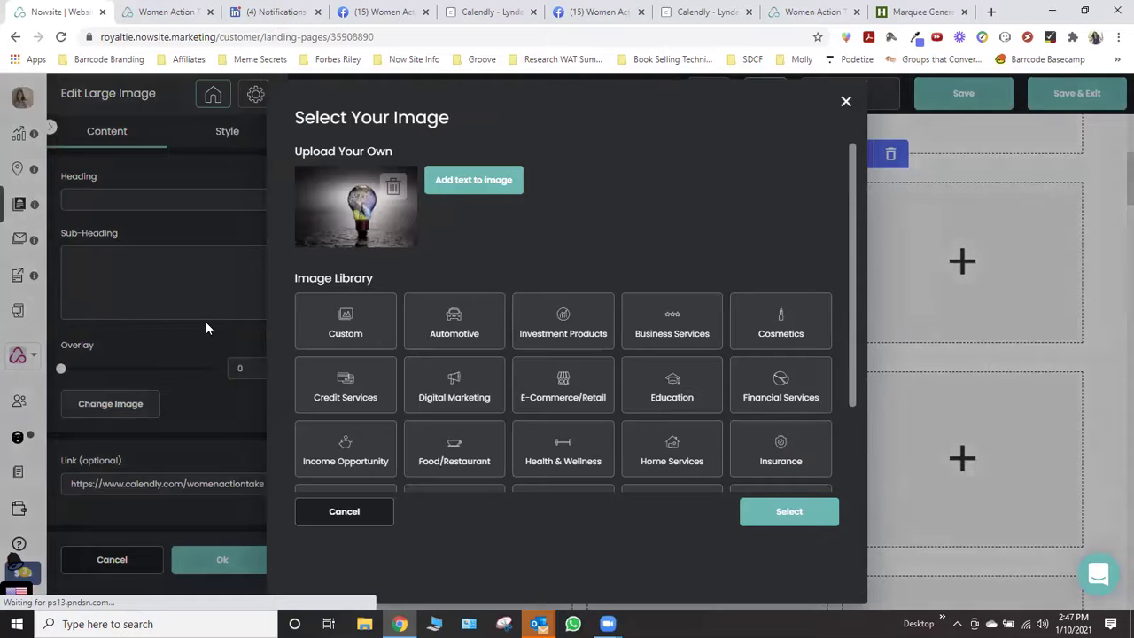
Add the text "For teamwork, click this image" to the light-bulb image
left_click(469, 180)
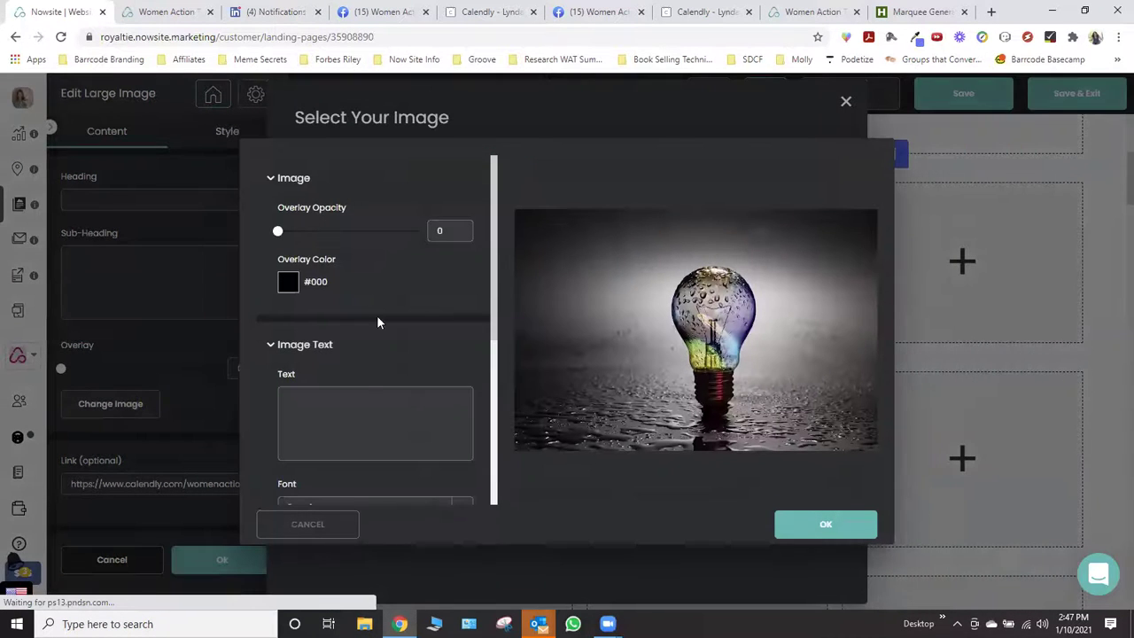
left_click(354, 396)
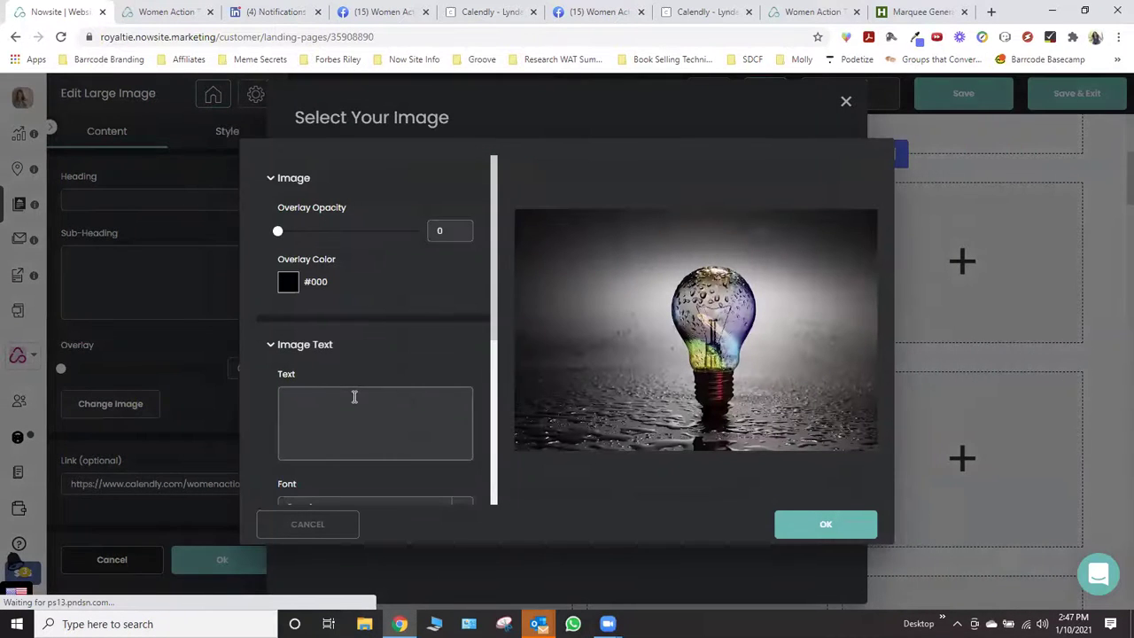
type("F")
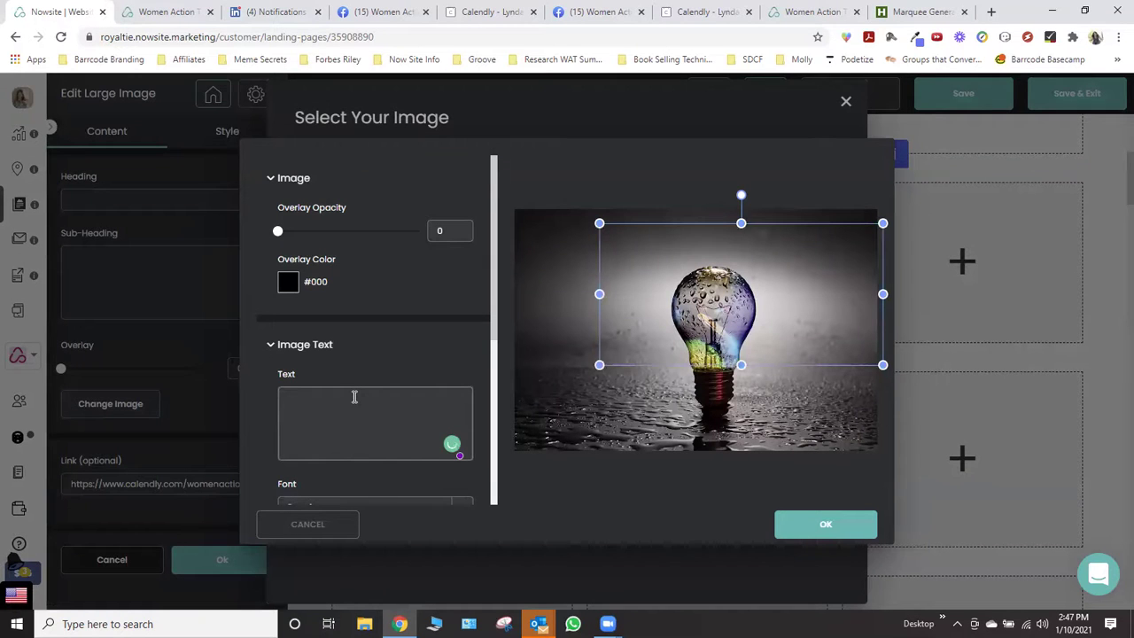
type("or teamwork,")
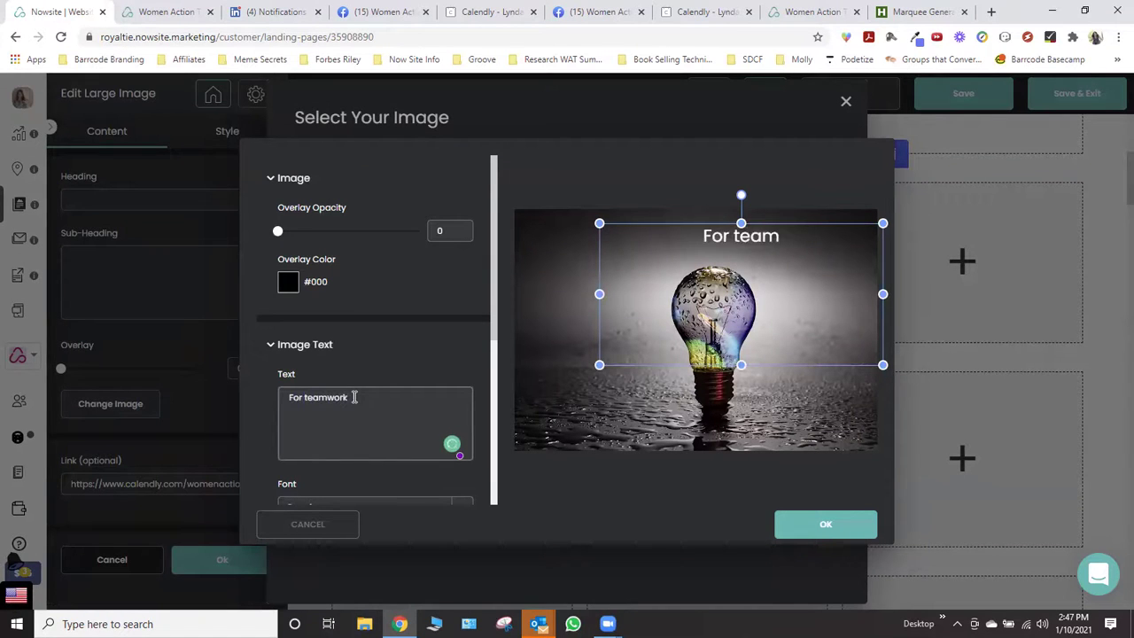
type(" click thi")
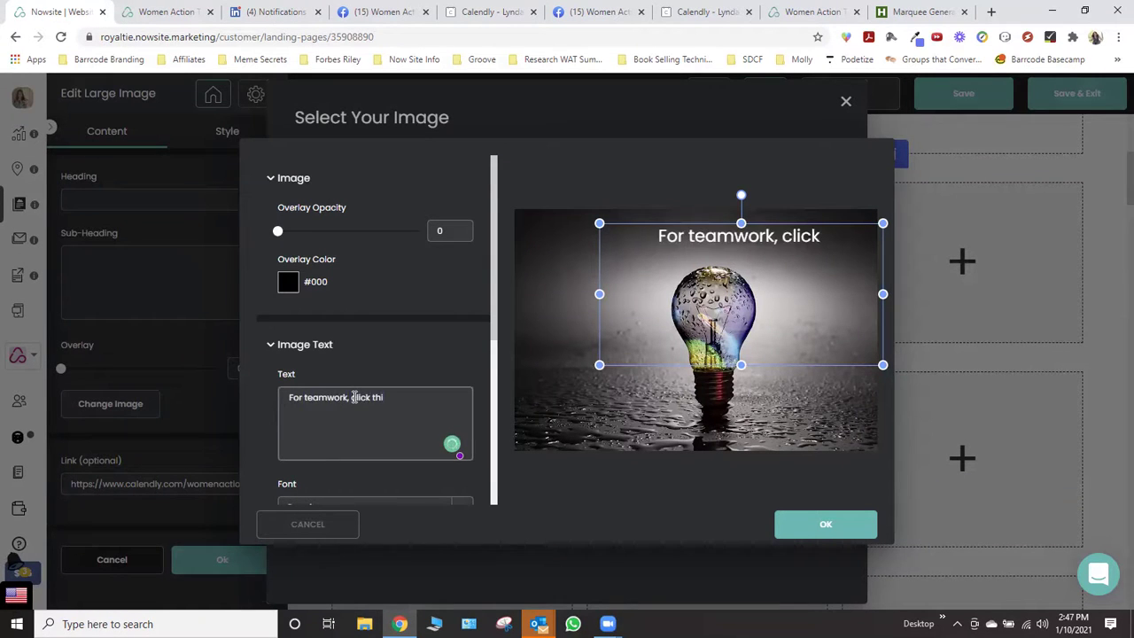
type("s image")
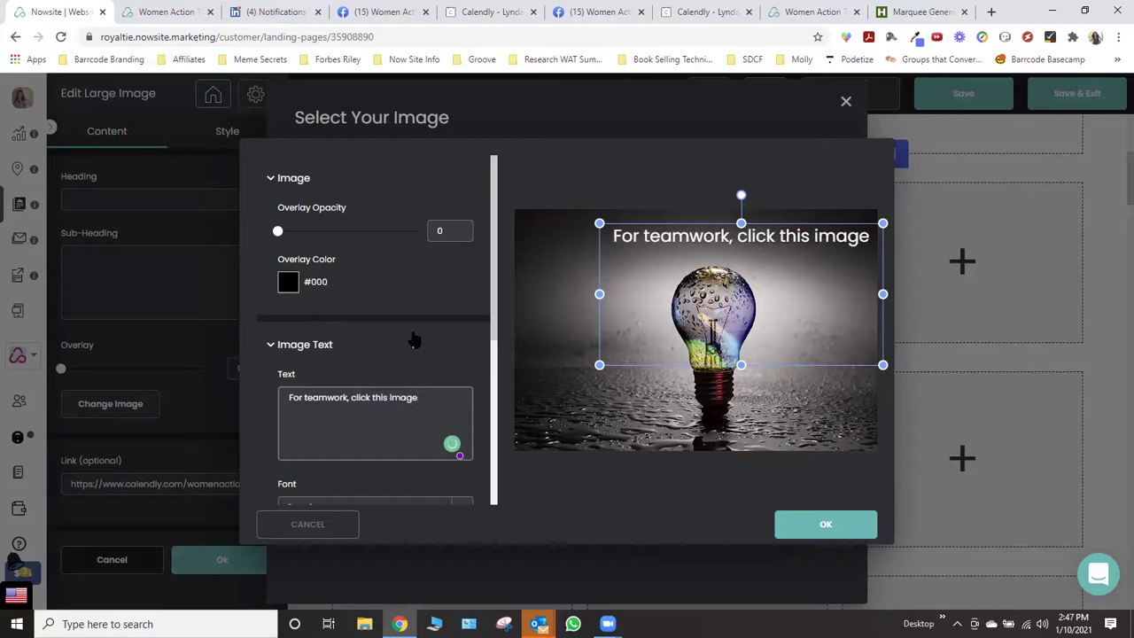
Set the image text's font size to 45 px and move the text box to horizontally centre it near the picture's upper edge
scroll(414, 339, "down", 2)
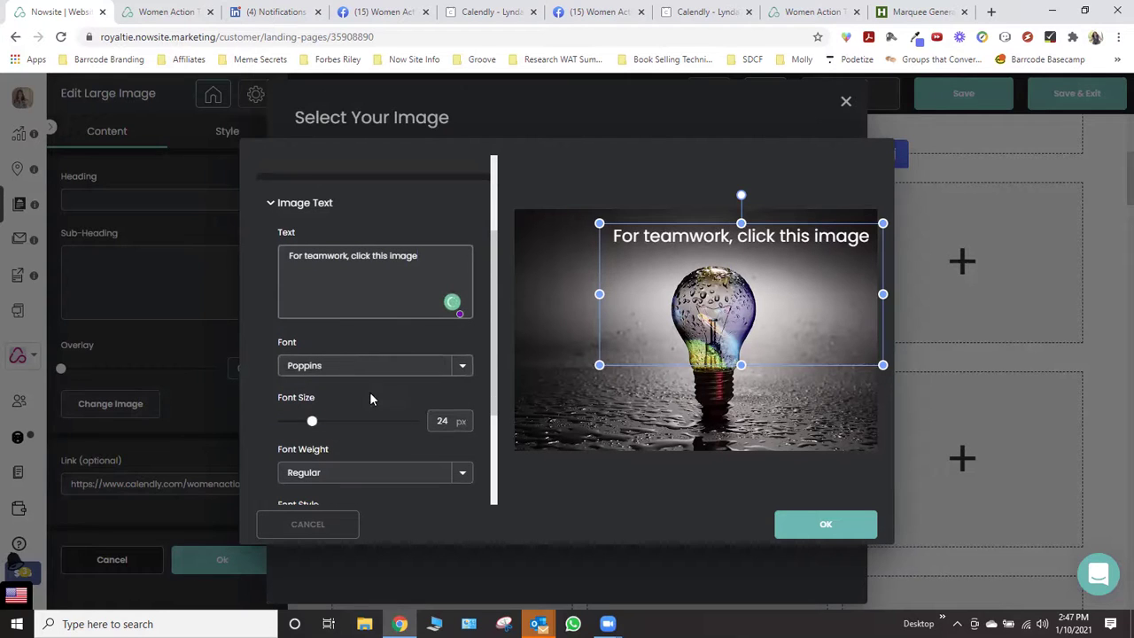
left_click_drag(310, 421, 342, 420)
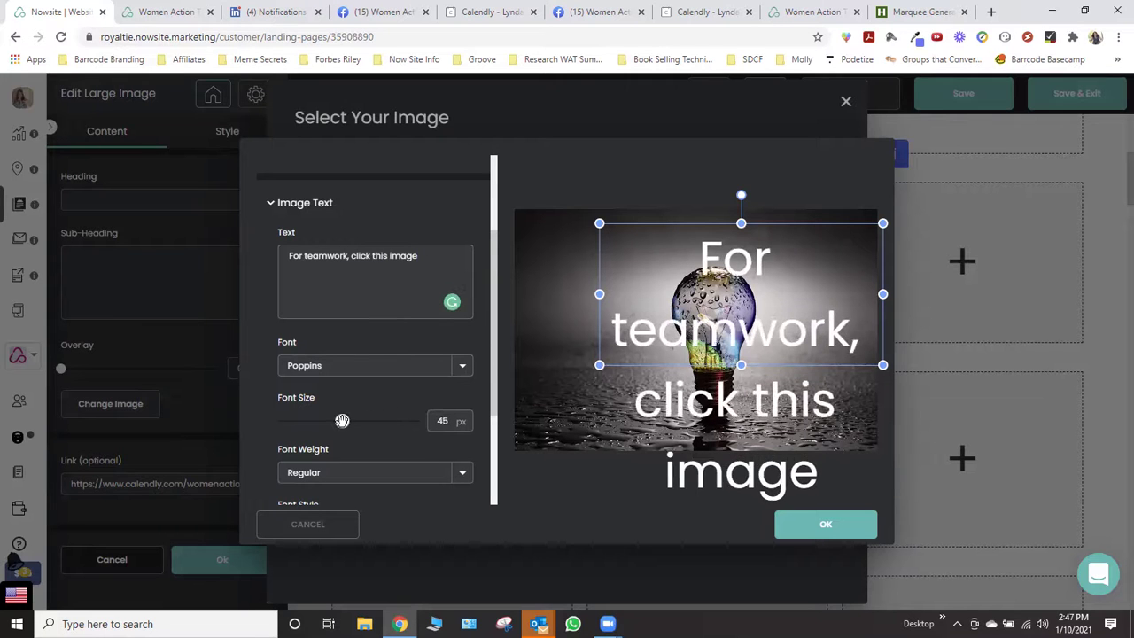
scroll(392, 402, "down", 1)
scroll(394, 407, "down", 3)
left_click_drag(754, 297, 715, 326)
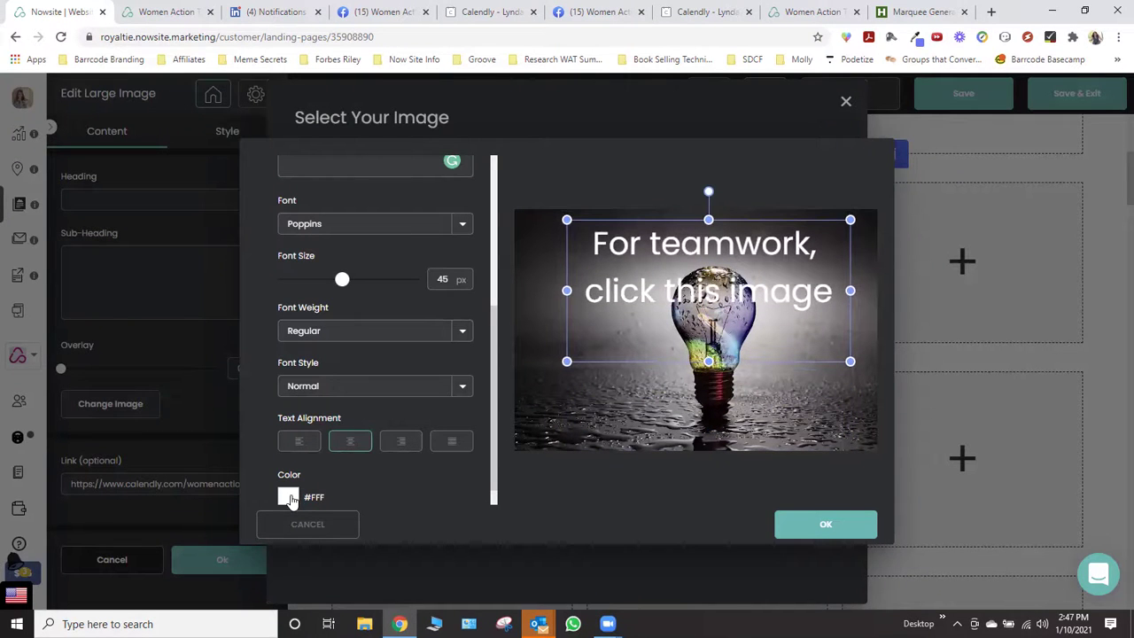
scroll(432, 491, "down", 1)
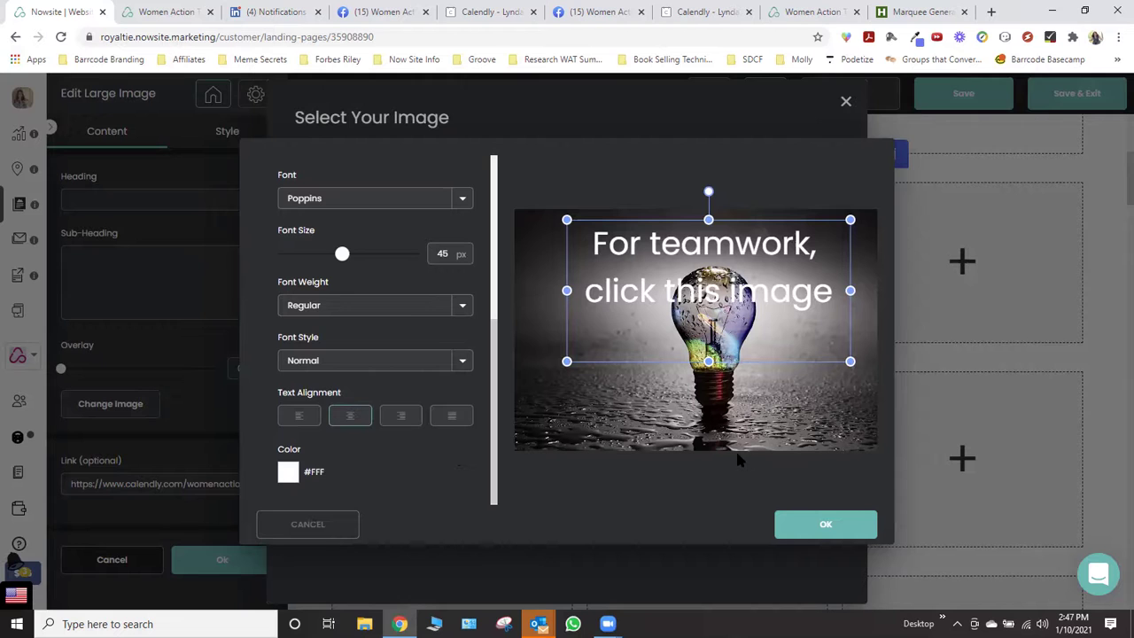
Apply the captioned light-bulb picture to the Large Image block and save the website
left_click(826, 526)
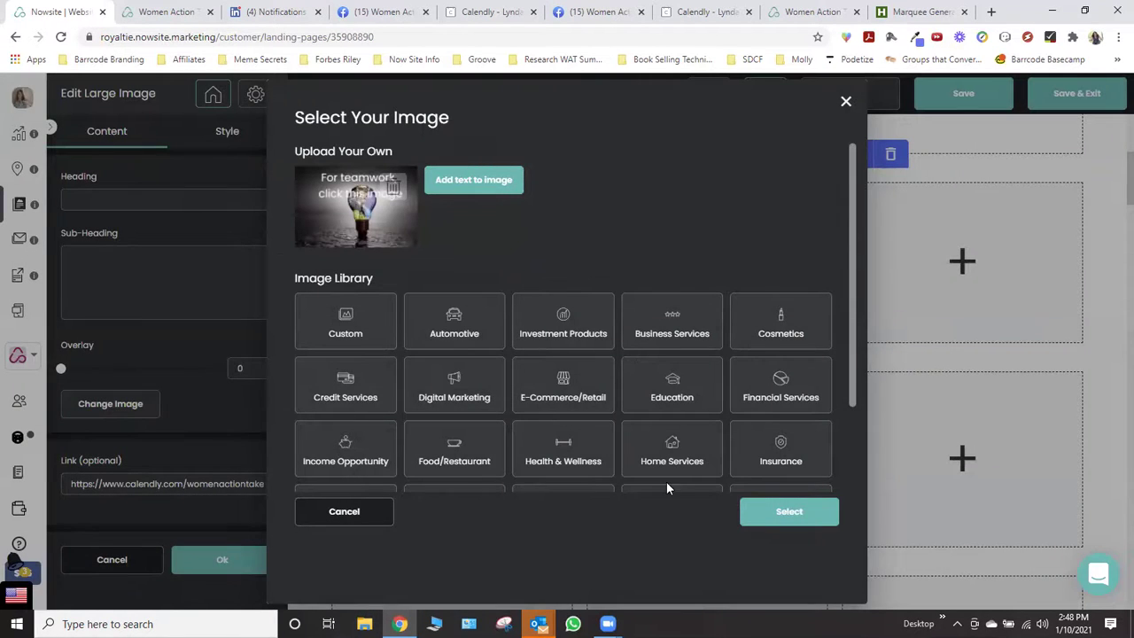
left_click(778, 521)
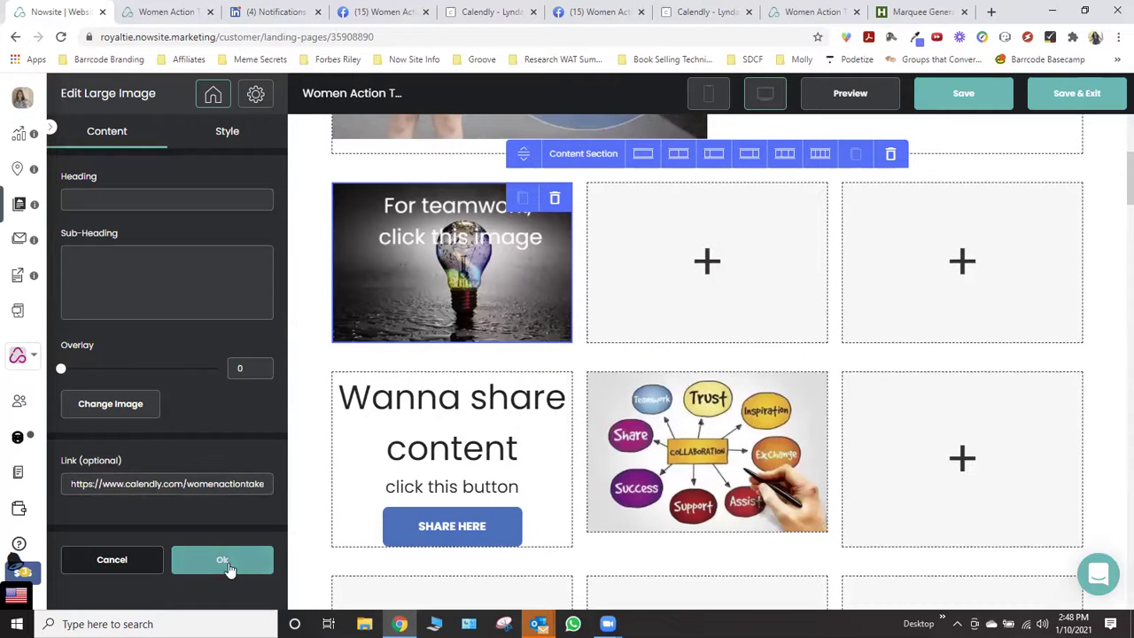
left_click(224, 563)
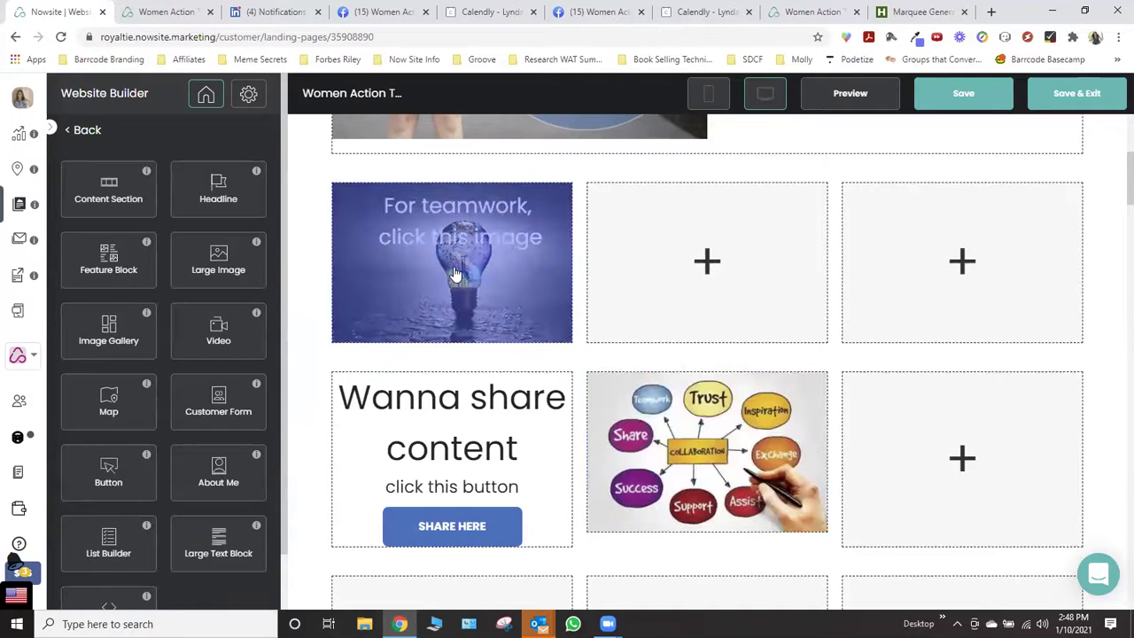
left_click(961, 92)
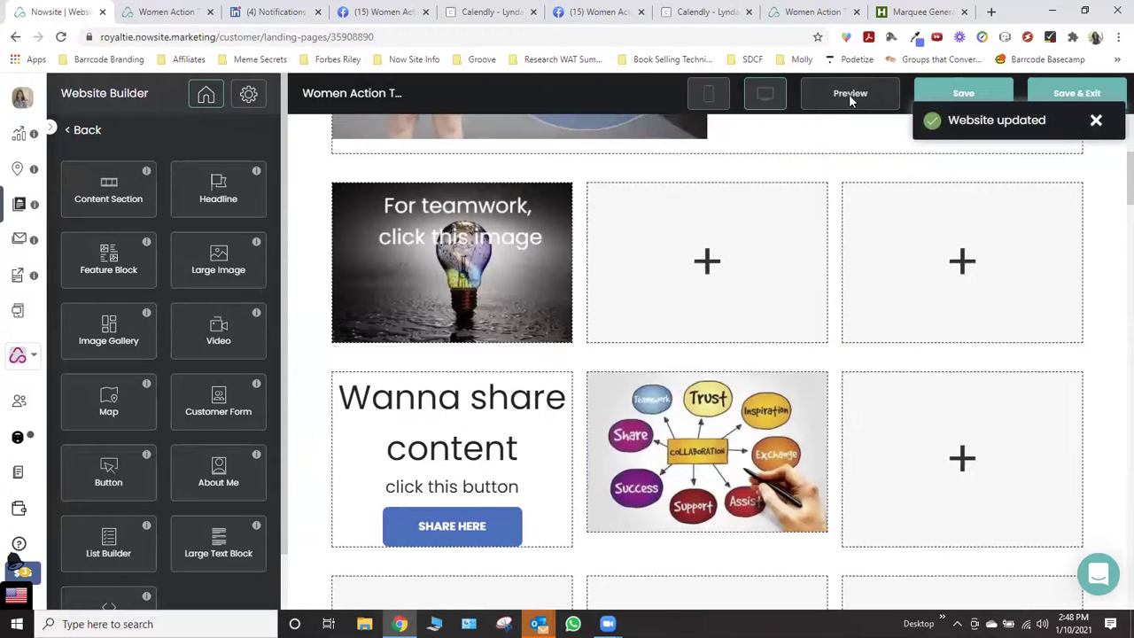
Preview the website, test the light-bulb image's Calendly link, and return to the website builder
left_click(849, 94)
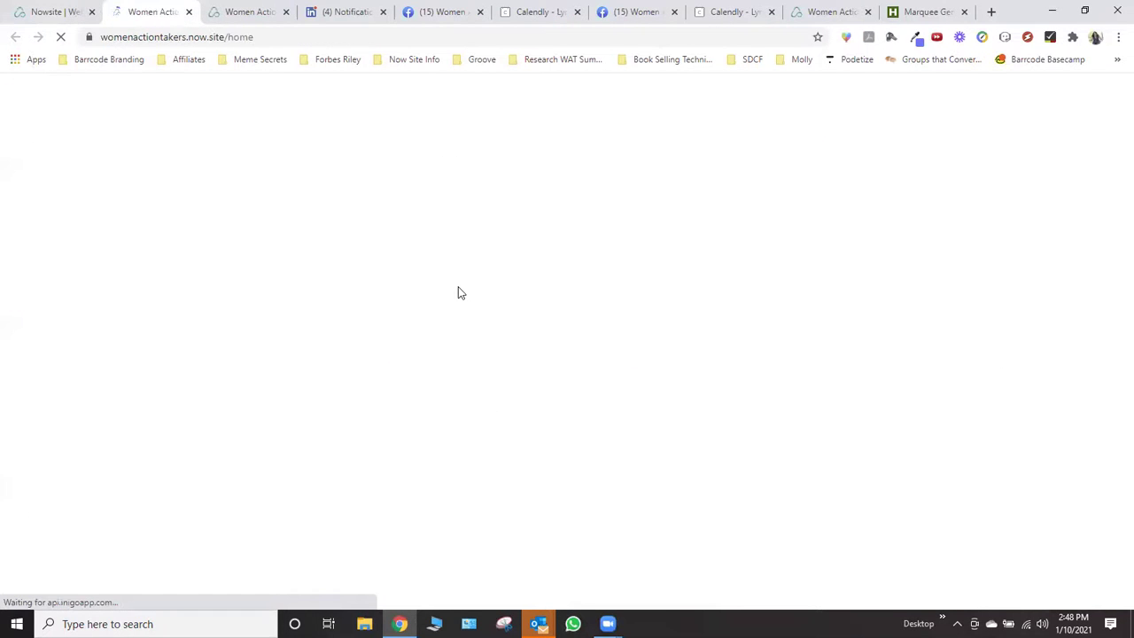
scroll(458, 386, "down", 3)
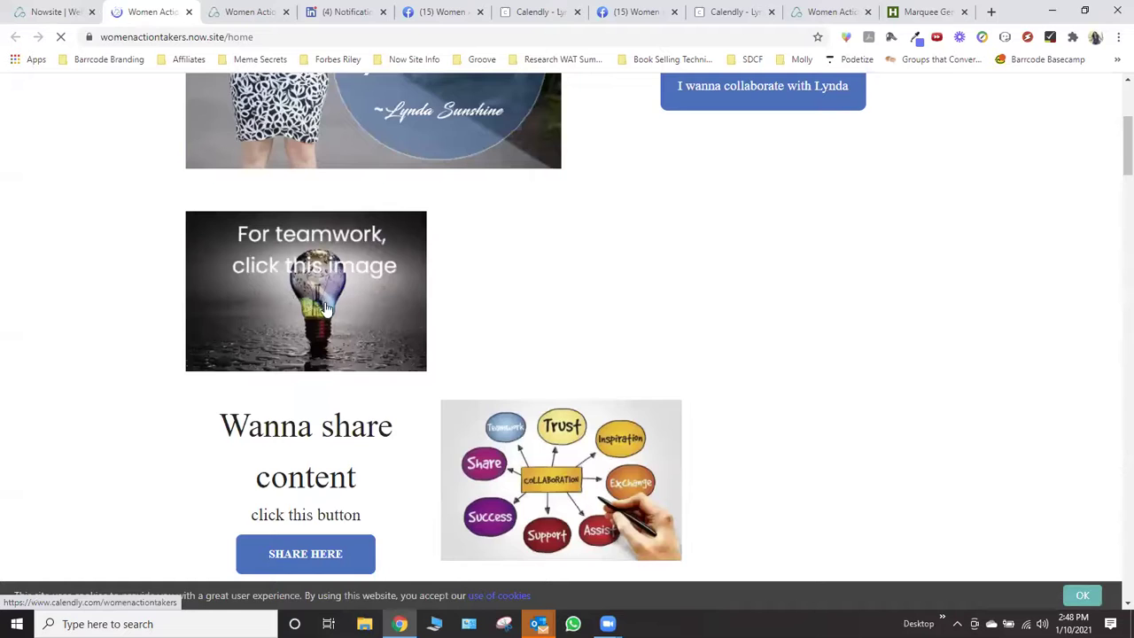
left_click(303, 288)
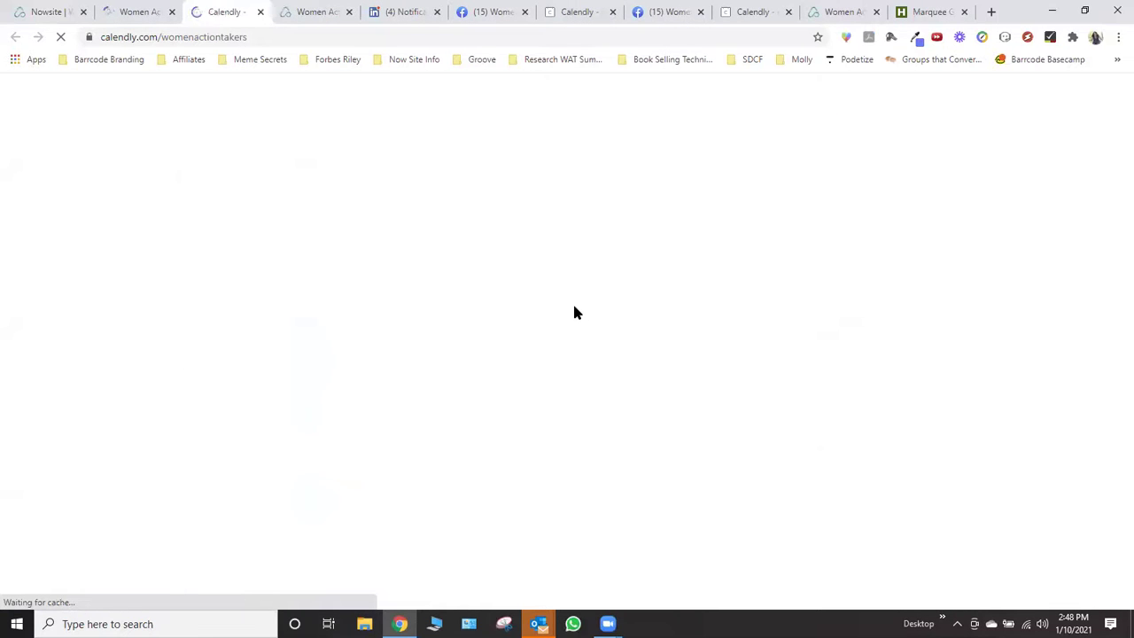
left_click(261, 11)
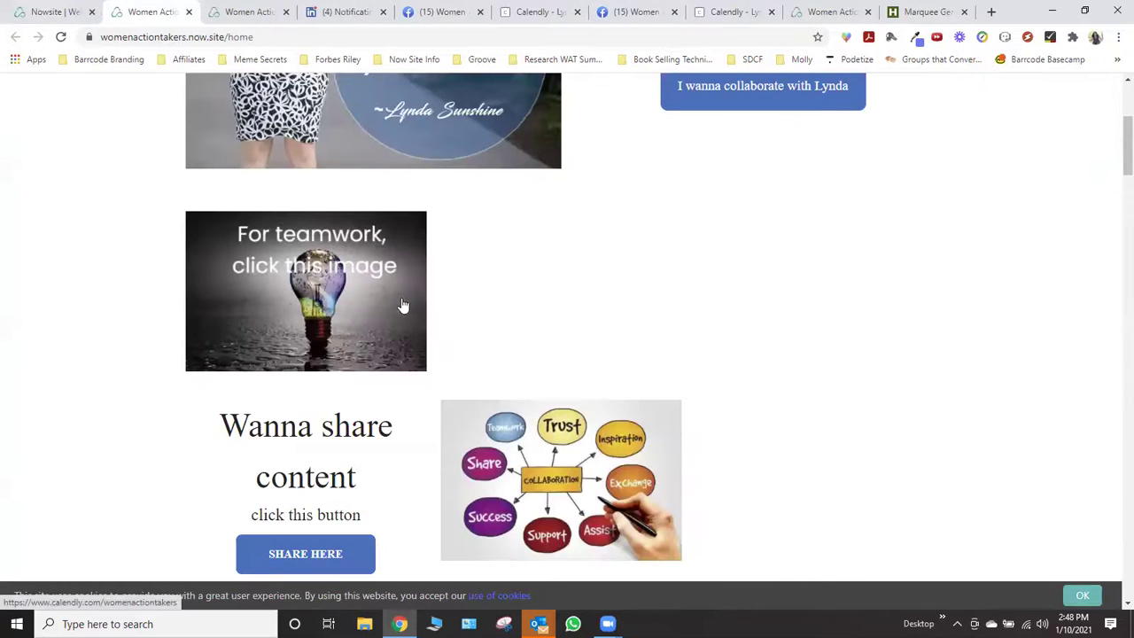
scroll(519, 292, "down", 1)
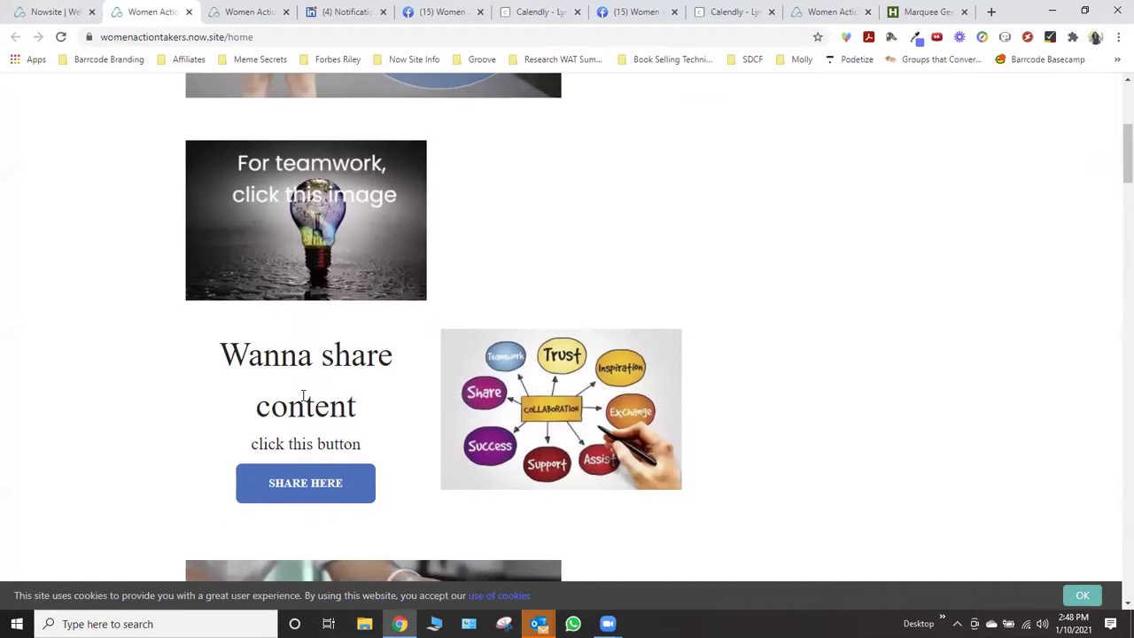
left_click(37, 12)
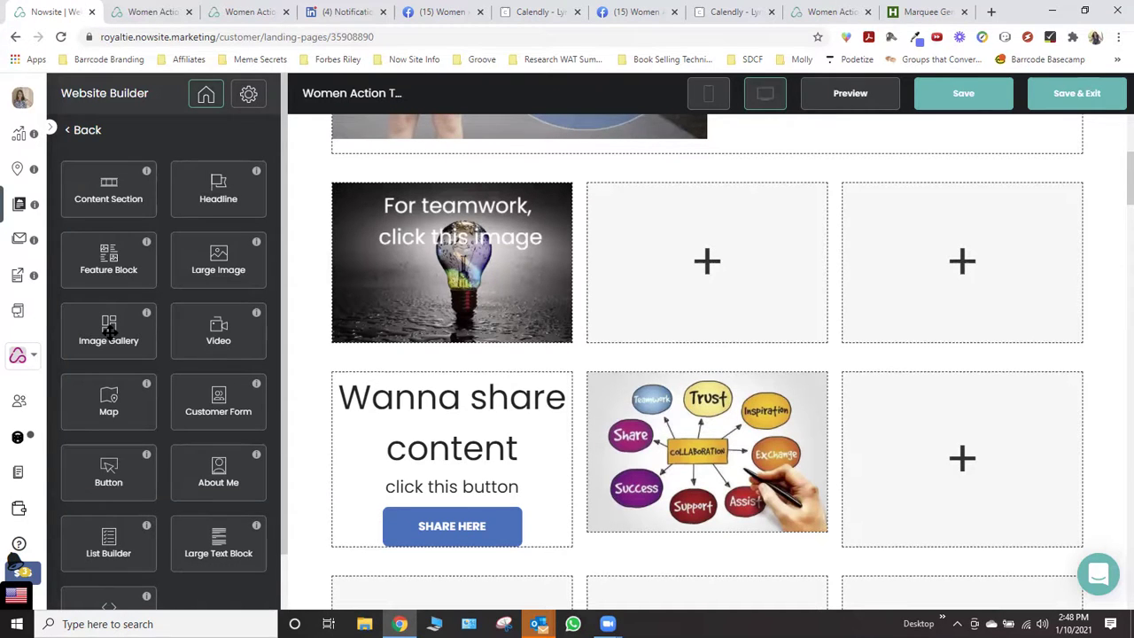
left_click_drag(219, 259, 685, 292)
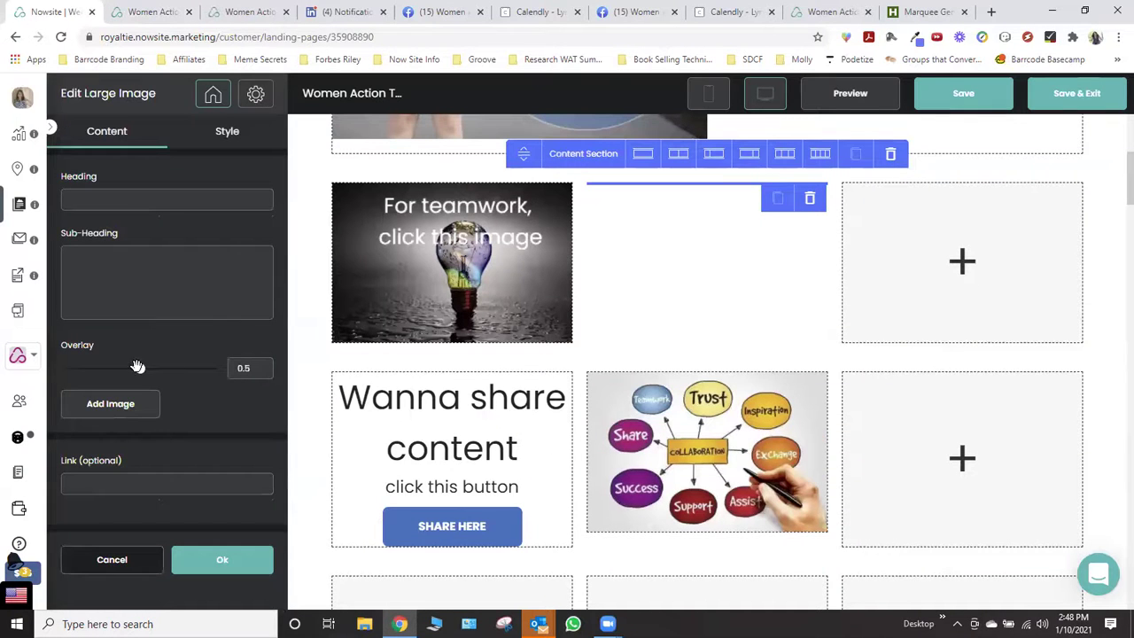
left_click_drag(138, 367, 59, 368)
left_click(81, 486)
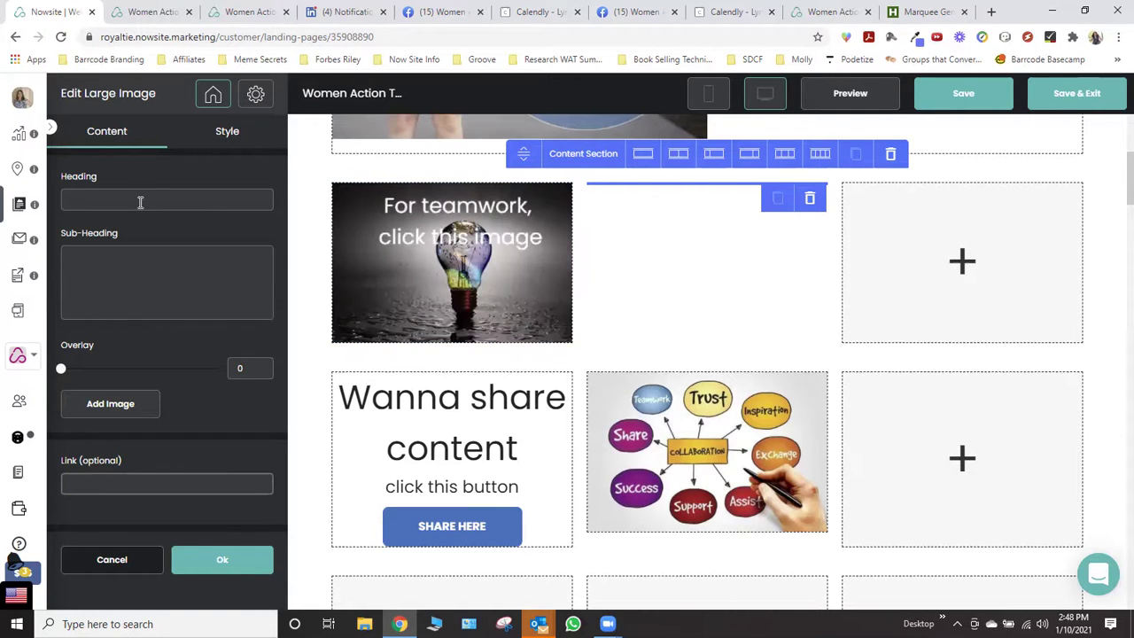
left_click(121, 560)
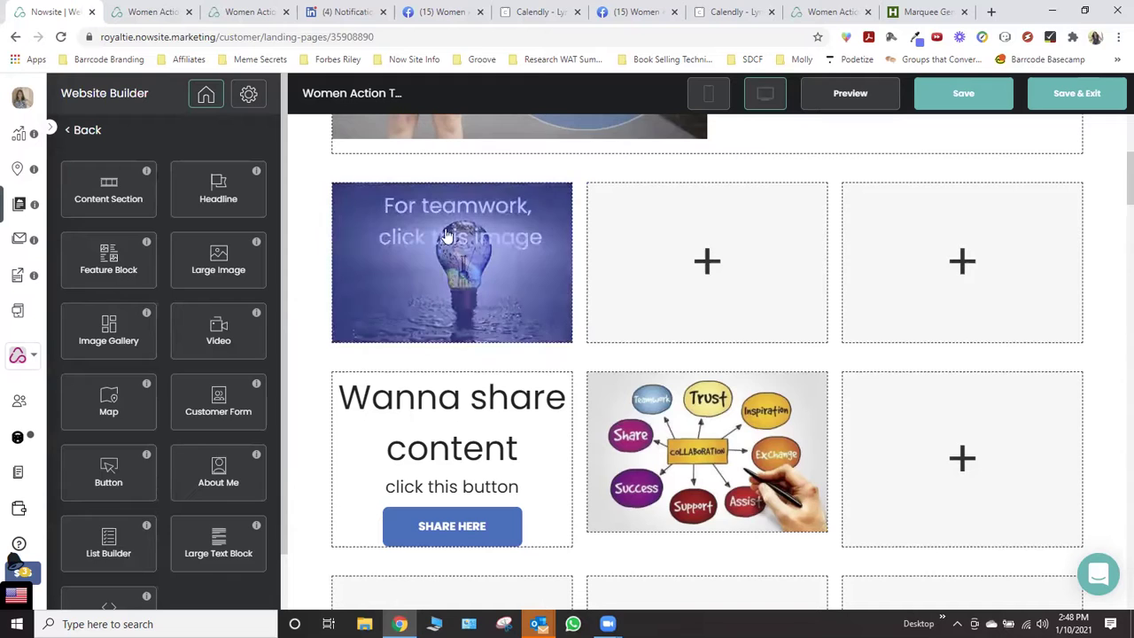
Try the heading "For teamwork" on the light-bulb image block and clear it again
left_click(451, 236)
left_click(116, 198)
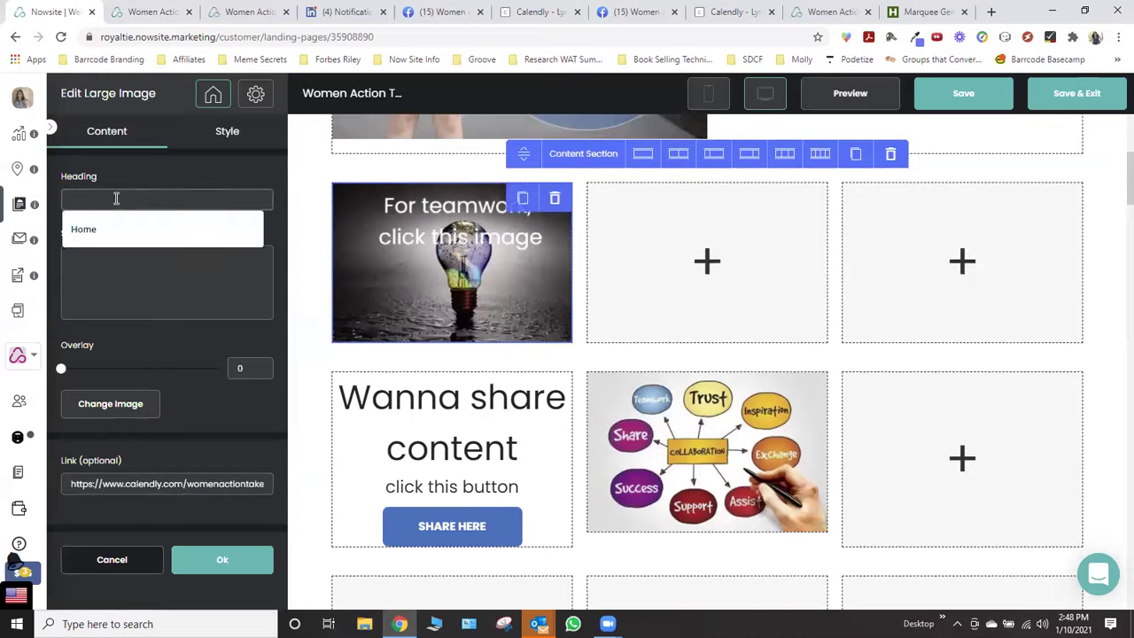
type("For t")
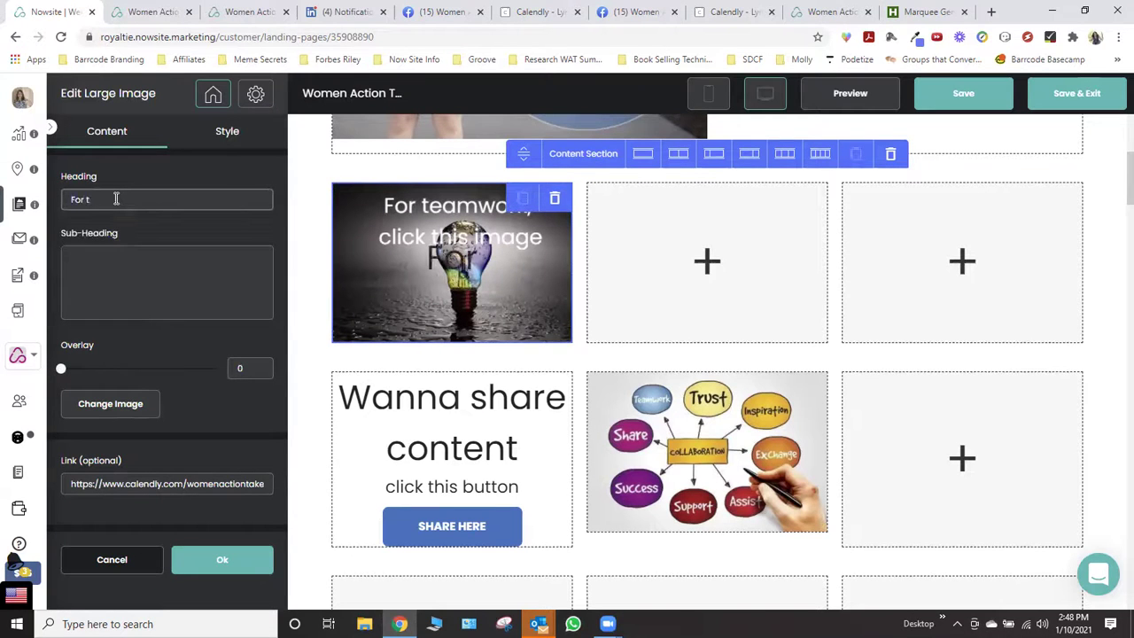
type("eamwork")
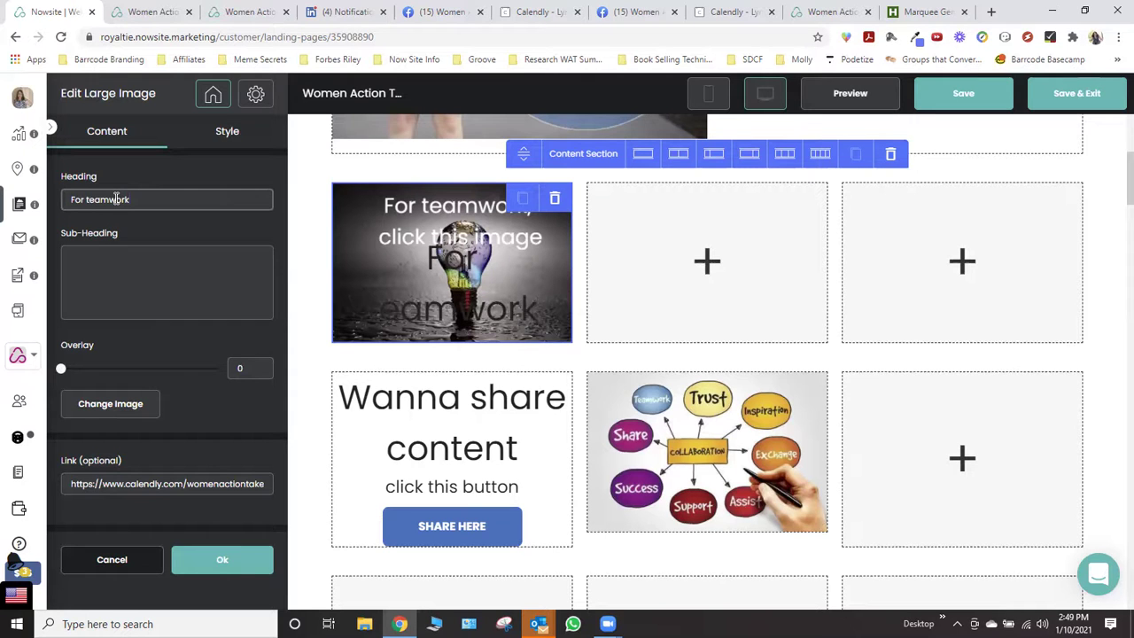
key("BackSpace")
key("BackSpace")
key("BackSpace")
key("BackSpace")
key("BackSpace")
key("BackSpace")
key("BackSpace")
key("BackSpace")
key("BackSpace")
key("BackSpace")
key("BackSpace")
key("BackSpace")
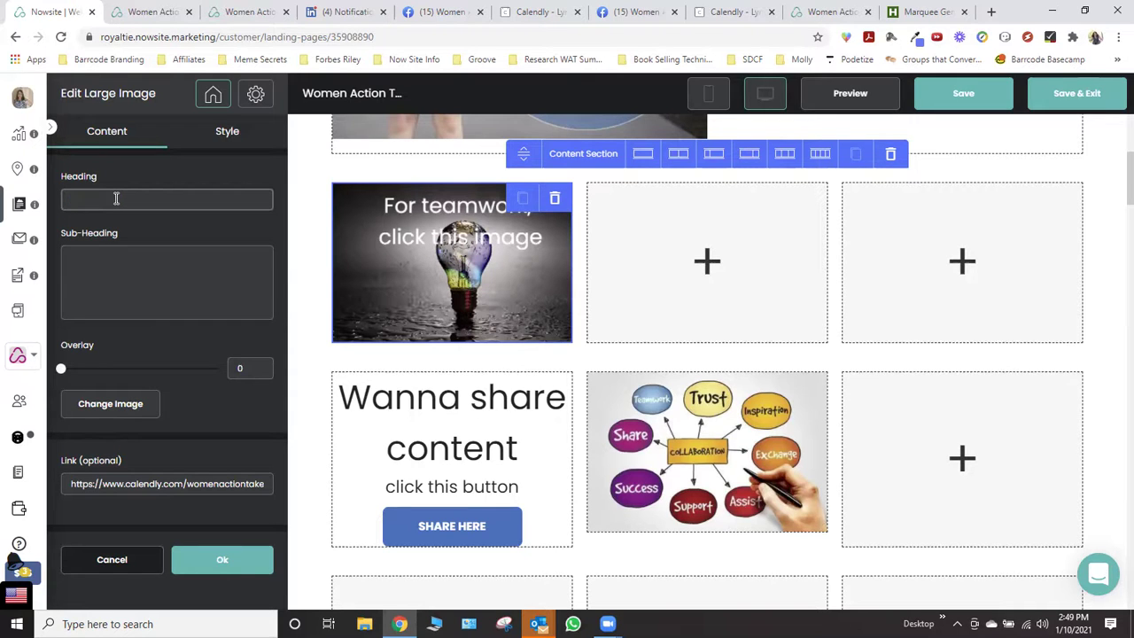
Try to edit the existing text on the light-bulb image, back out of image selection, and close the block's settings
left_click(108, 407)
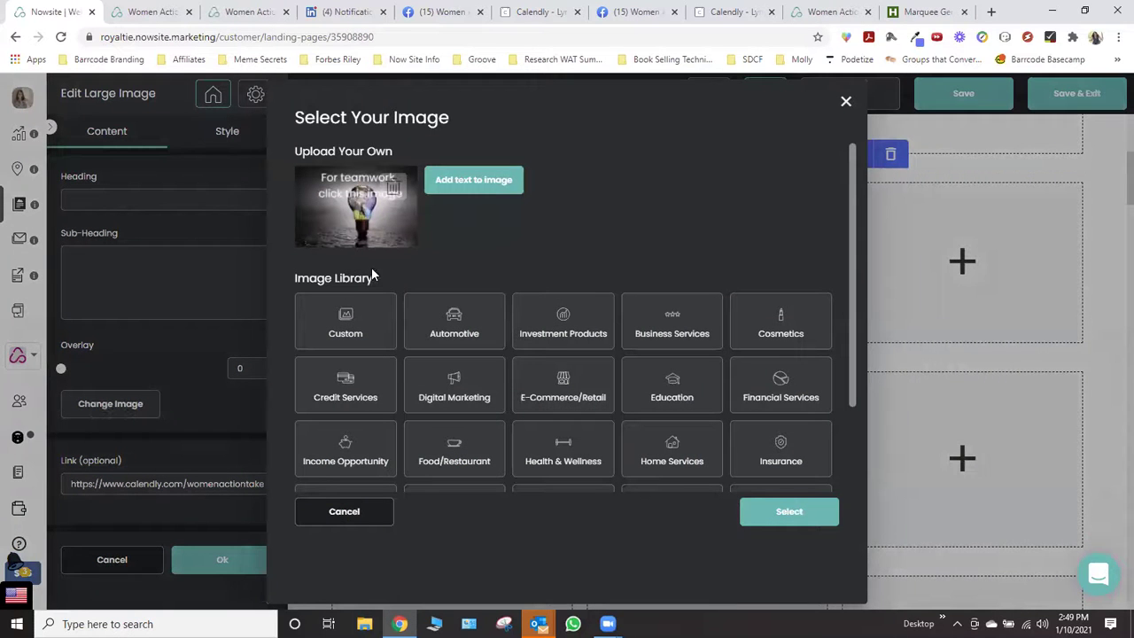
left_click(480, 179)
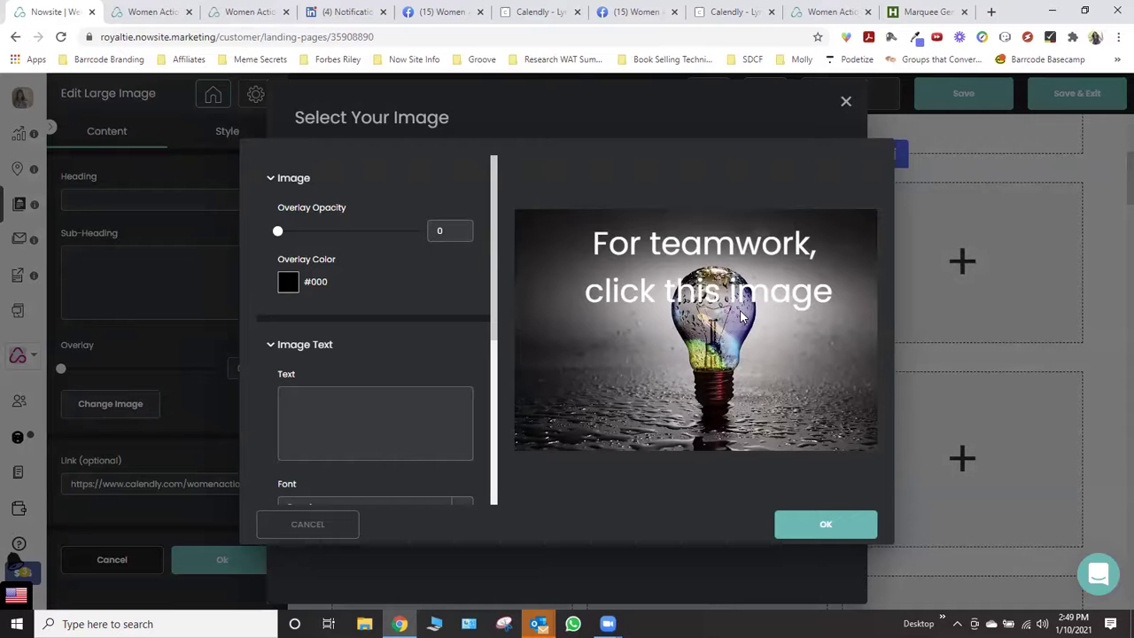
scroll(321, 390, "down", 3)
scroll(412, 333, "up", 5)
left_click(313, 528)
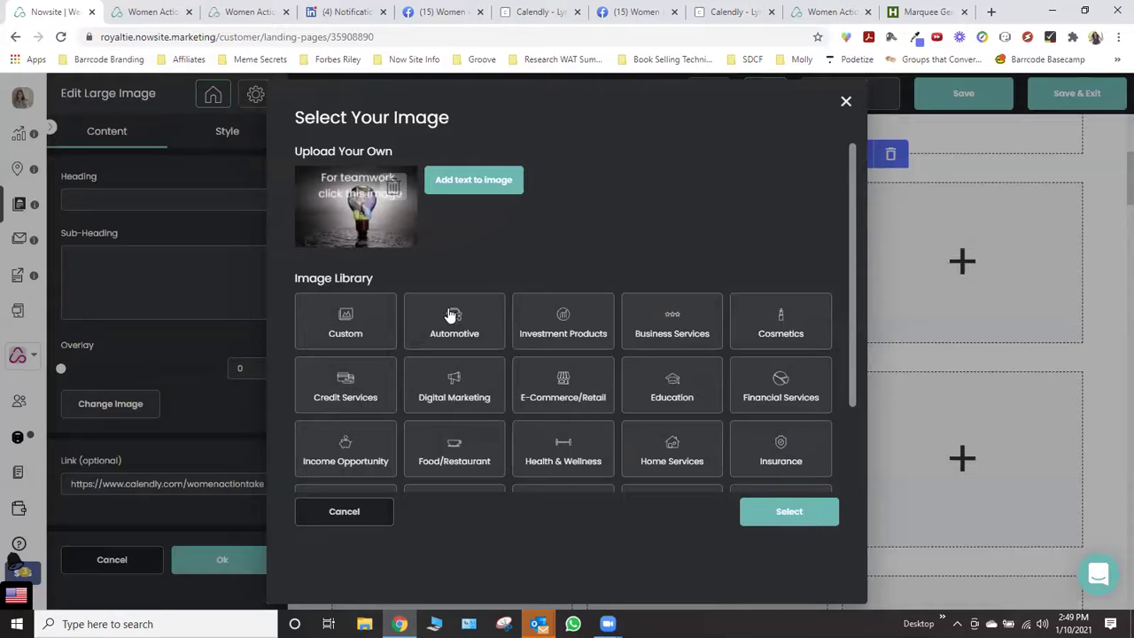
left_click(786, 510)
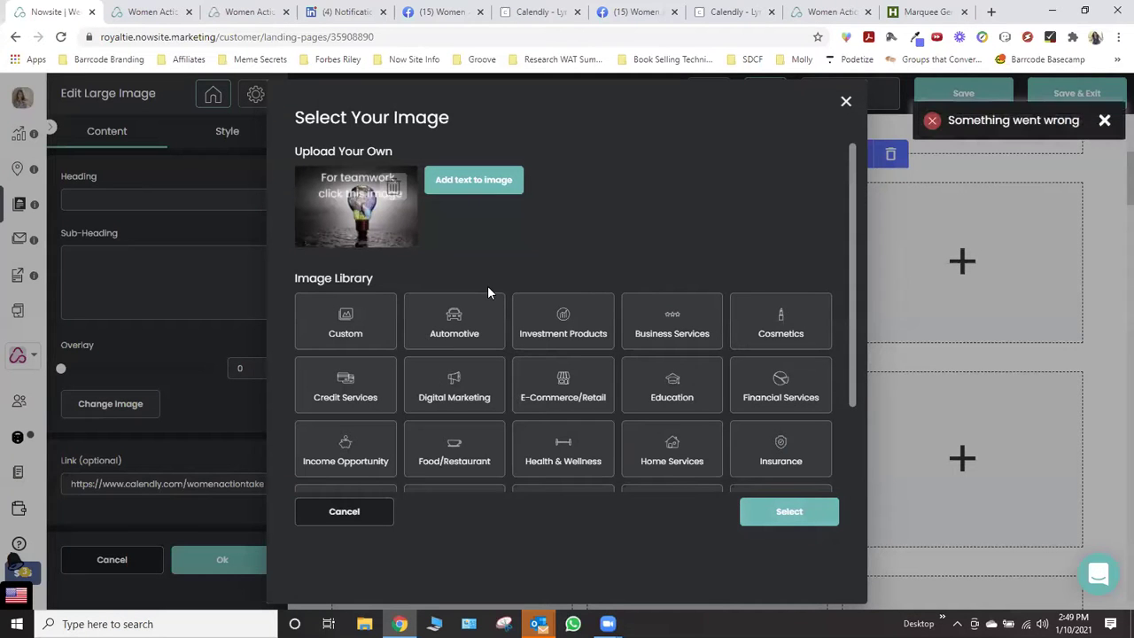
left_click(343, 511)
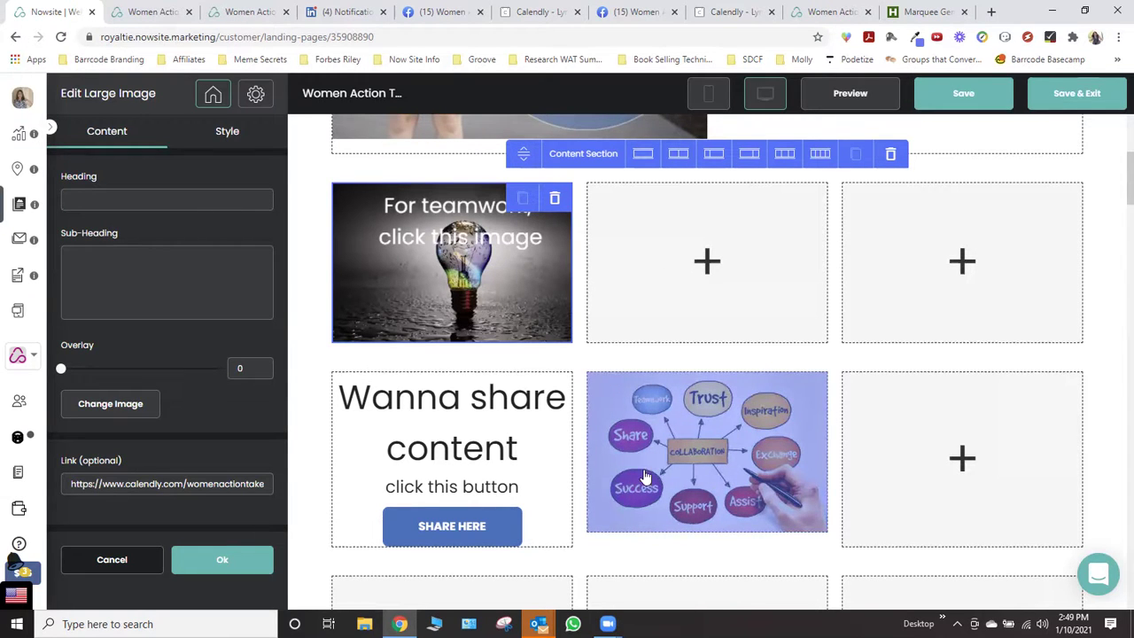
scroll(717, 448, "down", 1)
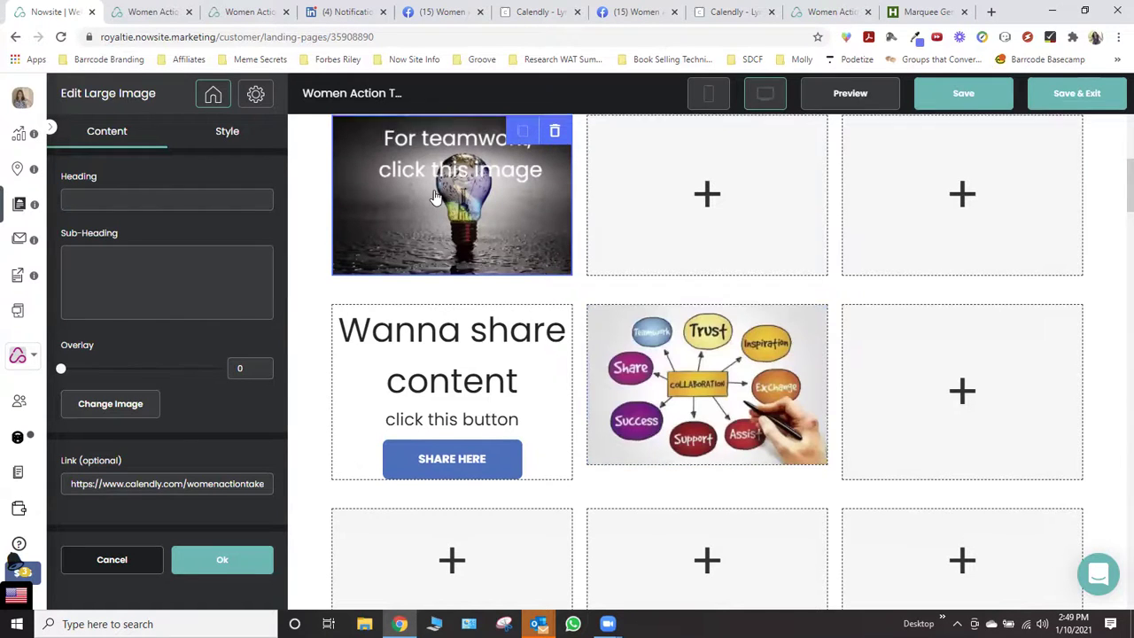
scroll(443, 202, "up", 1)
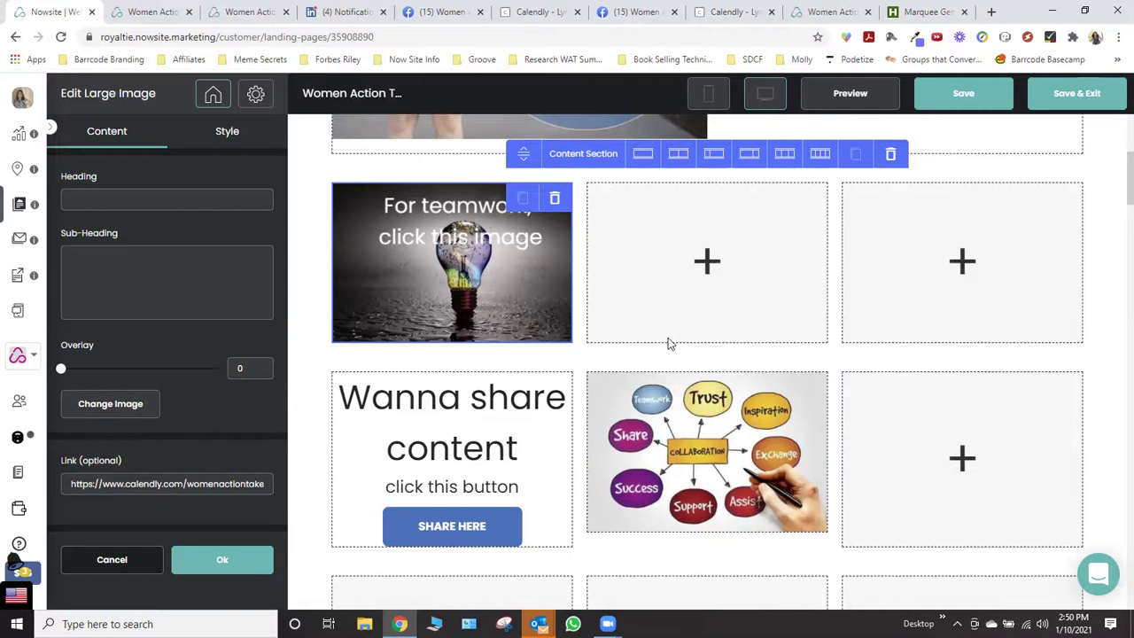
left_click(266, 560)
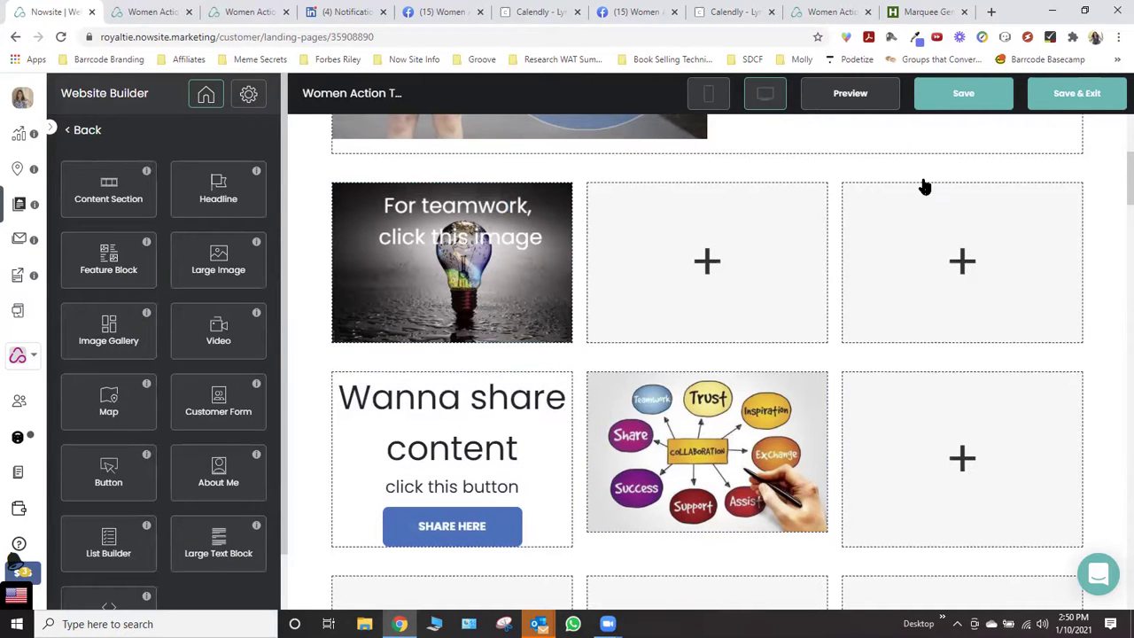
Save the website, try different column layouts on the "Wanna share content" section, and leave it as a single column
left_click(963, 93)
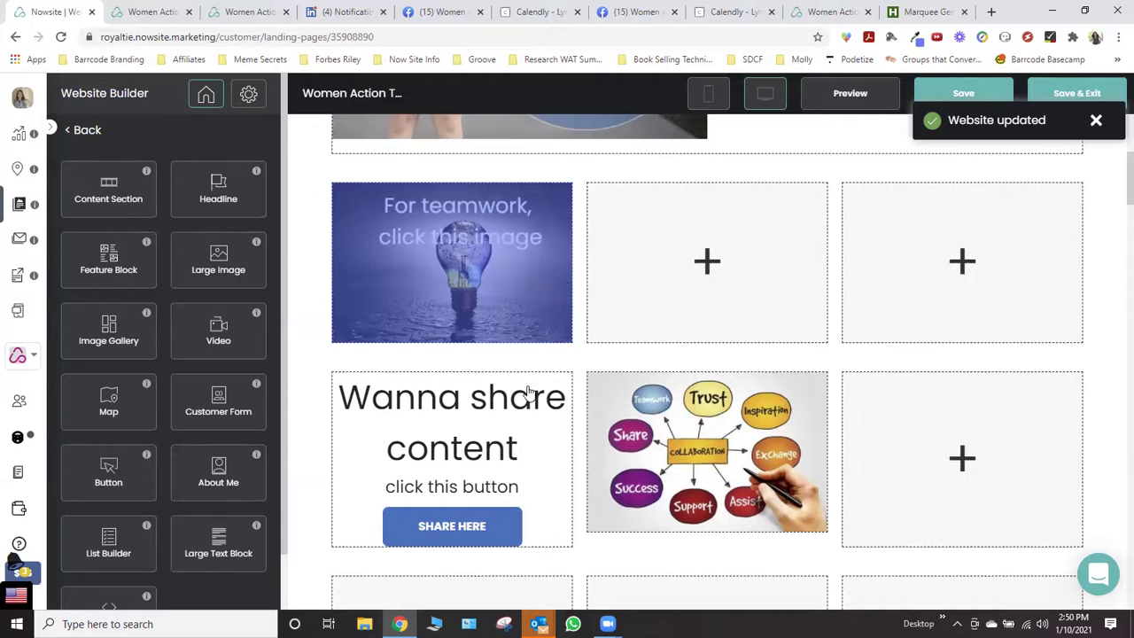
left_click(403, 400)
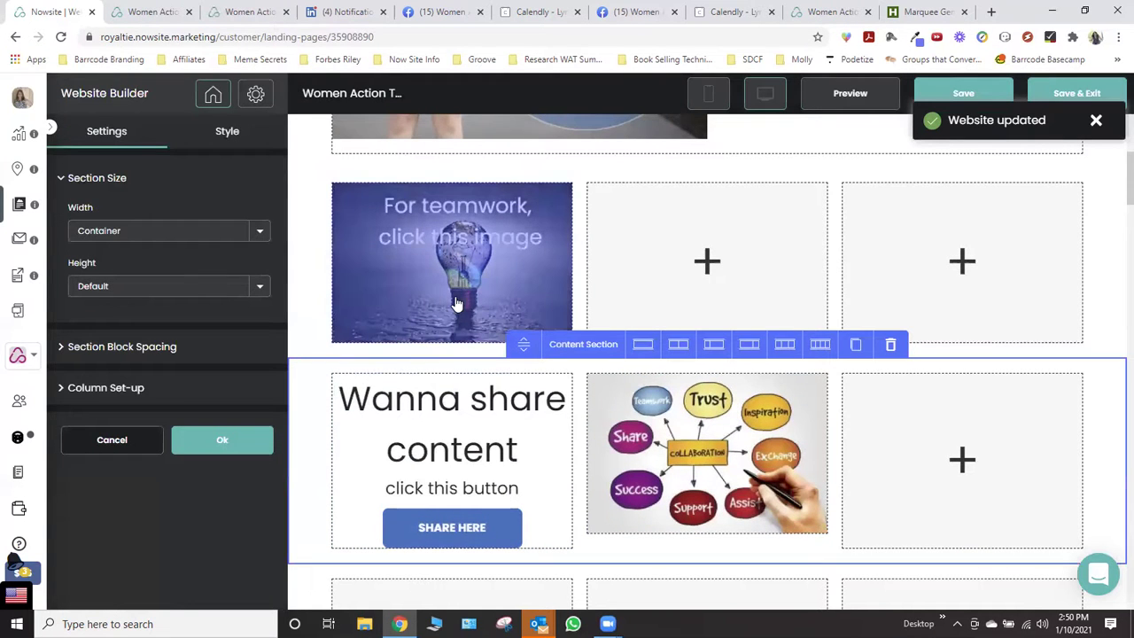
left_click(821, 346)
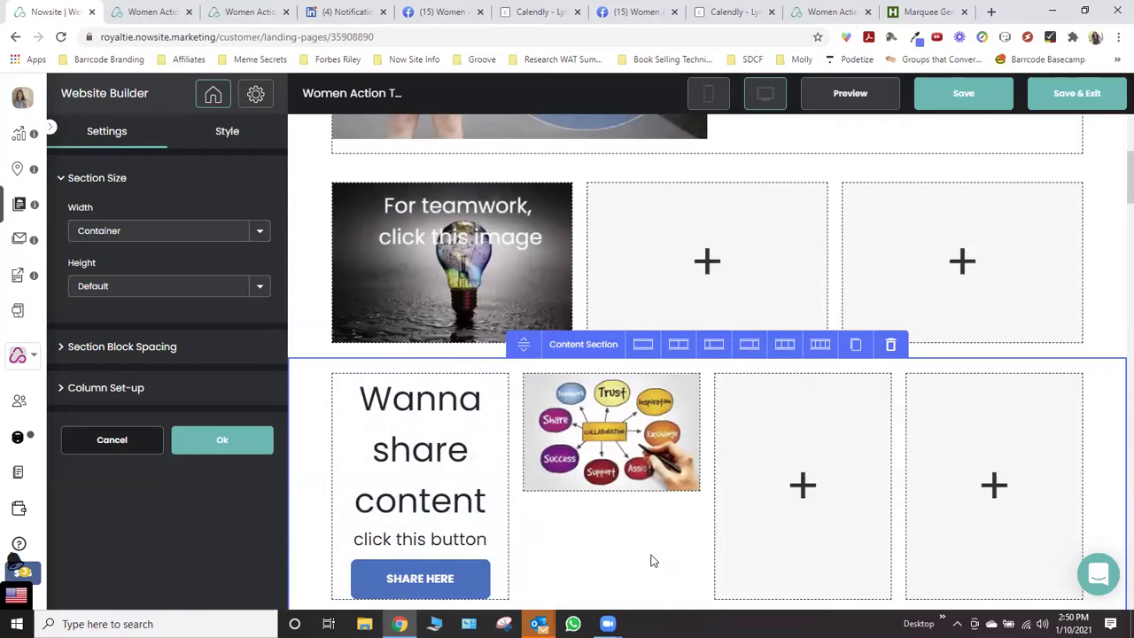
left_click(785, 345)
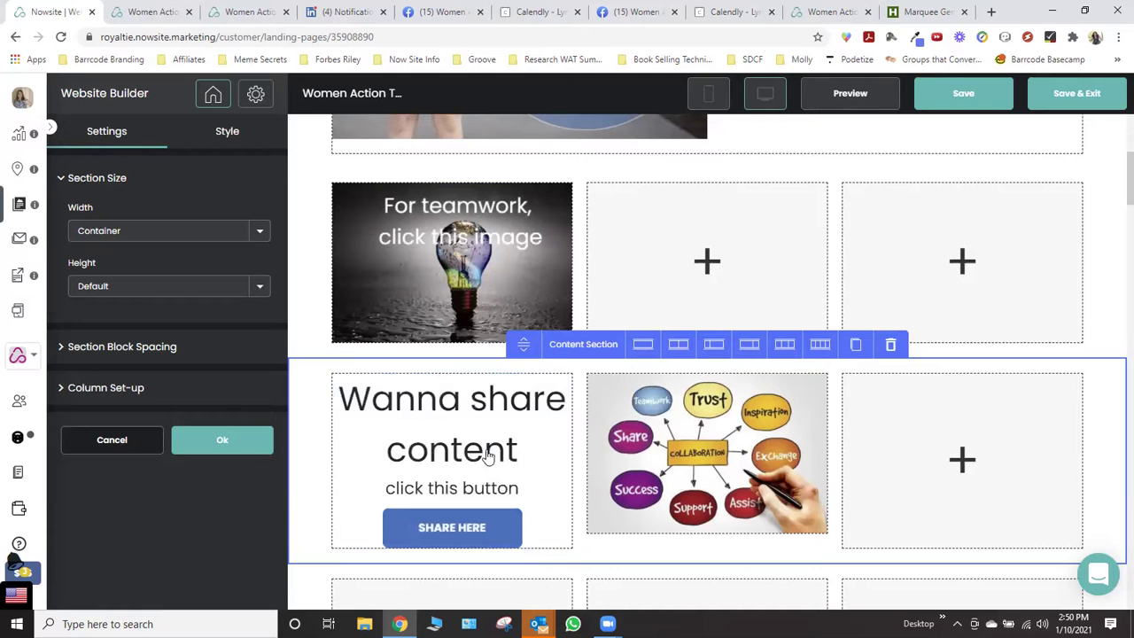
left_click(642, 345)
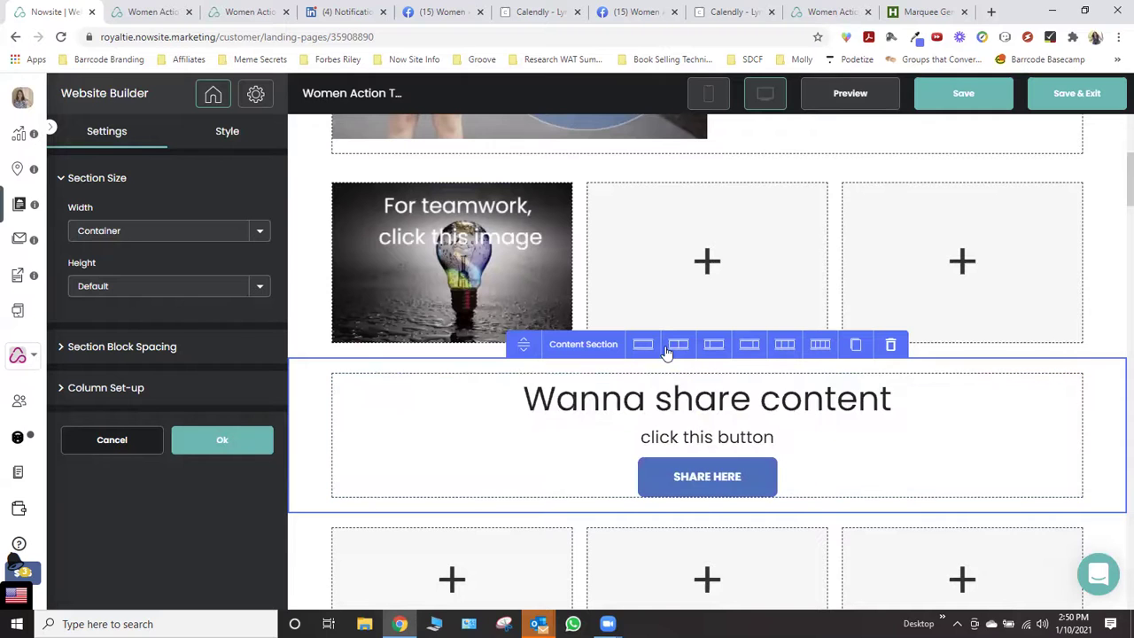
left_click(783, 348)
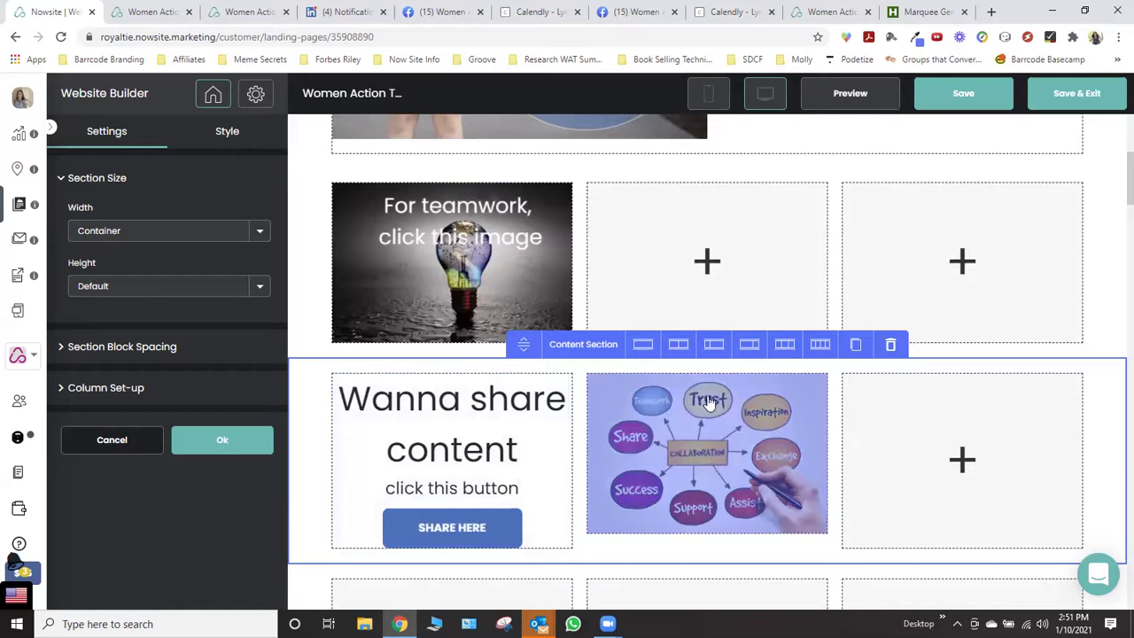
left_click(643, 347)
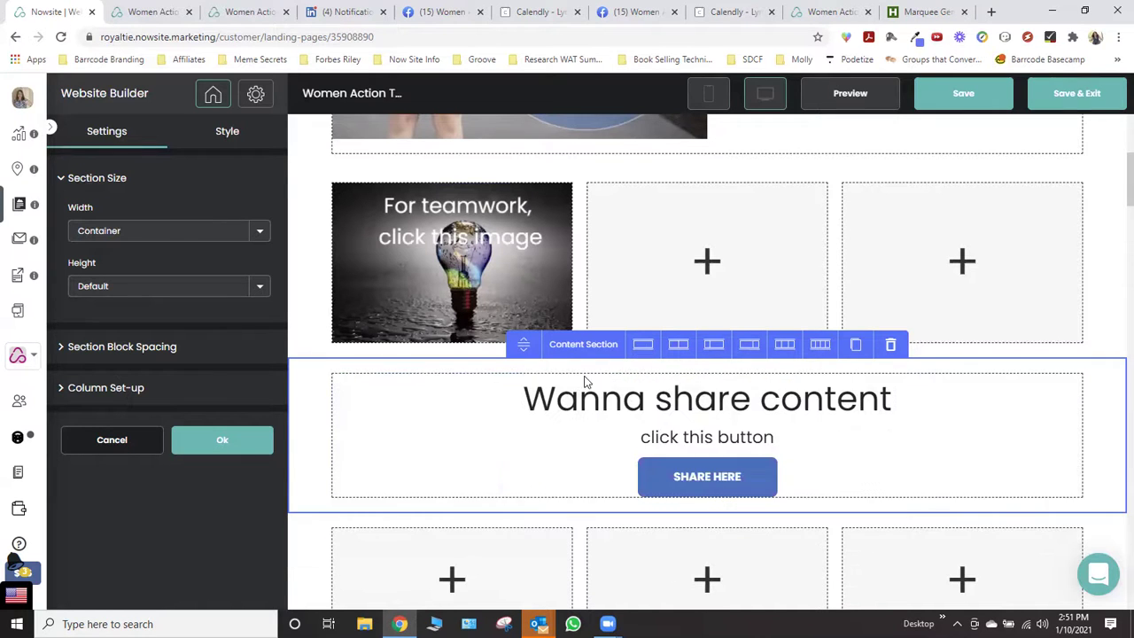
Delete the "Wanna share content" button block from its section
left_click(370, 419)
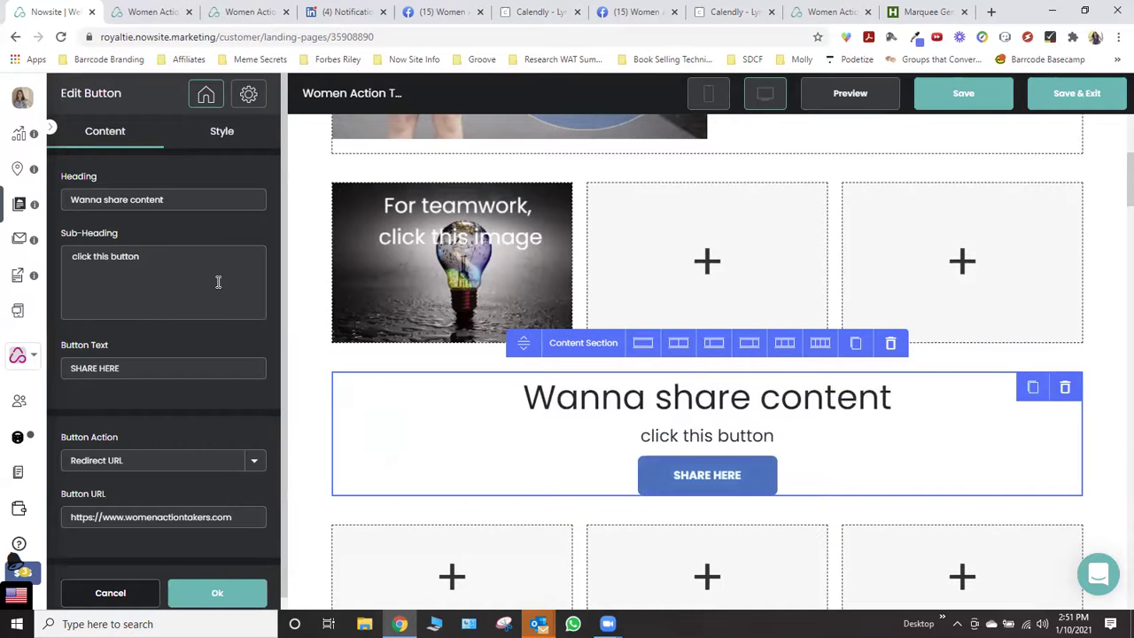
left_click(1065, 390)
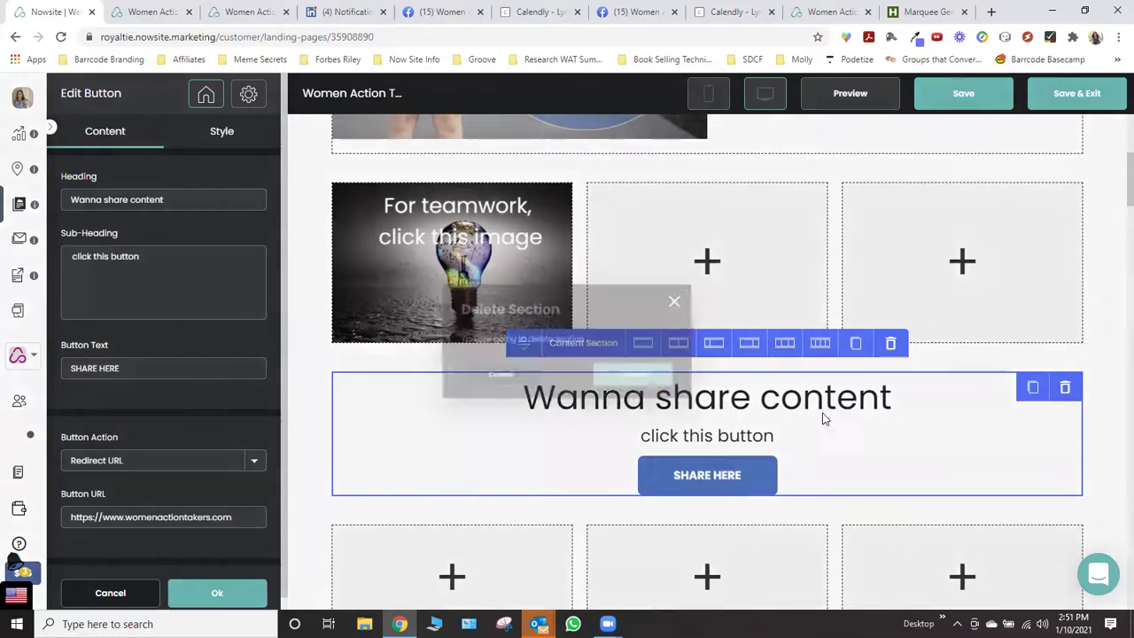
left_click(636, 390)
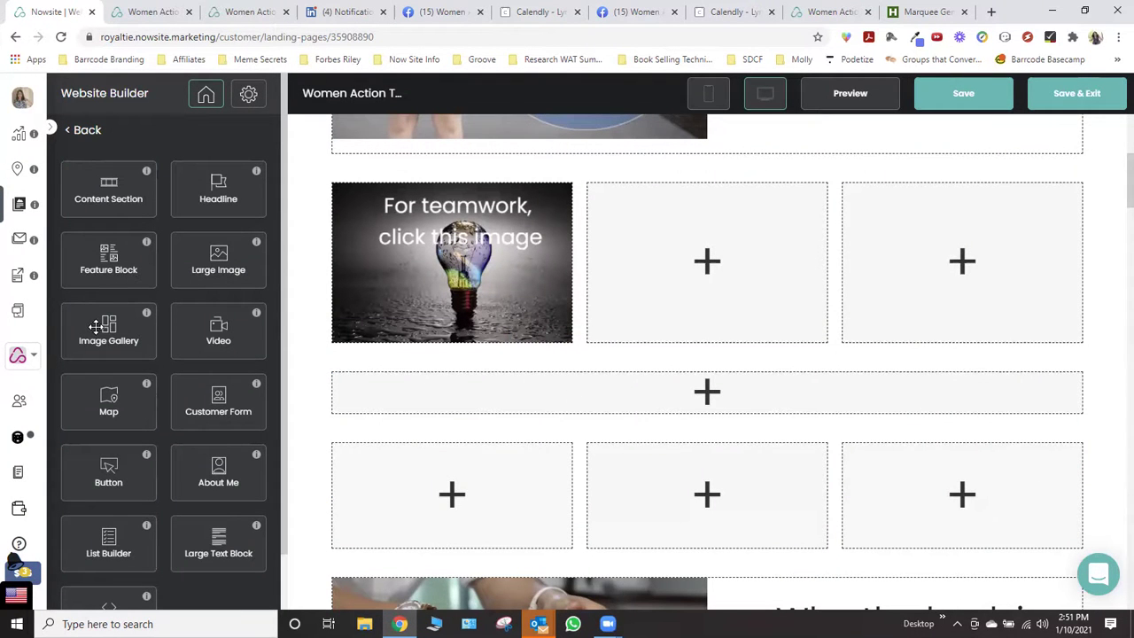
Try an Image Gallery with the 40583659-collaboration-mind-map-business-concept picture in the empty single-column section and delete the gallery
left_click_drag(103, 333, 695, 451)
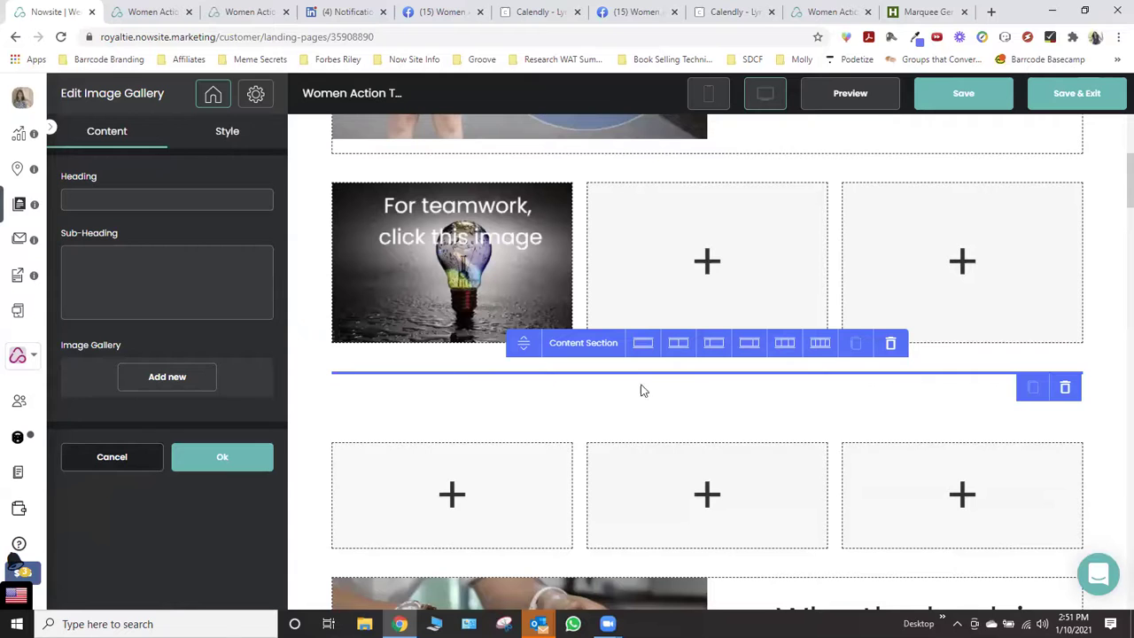
left_click(163, 380)
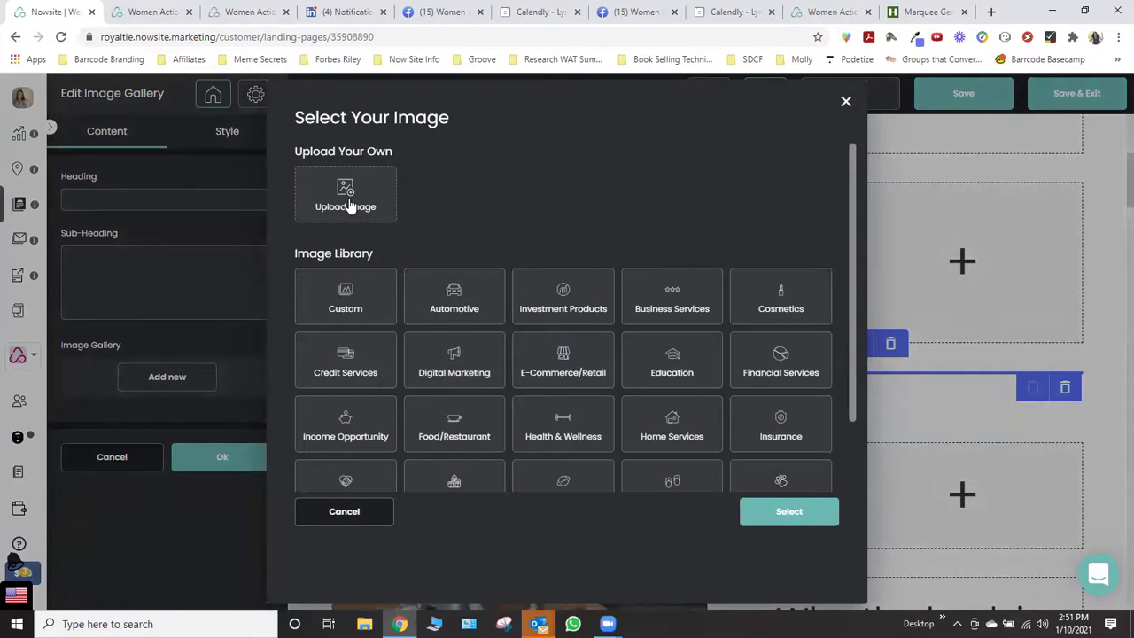
left_click(350, 206)
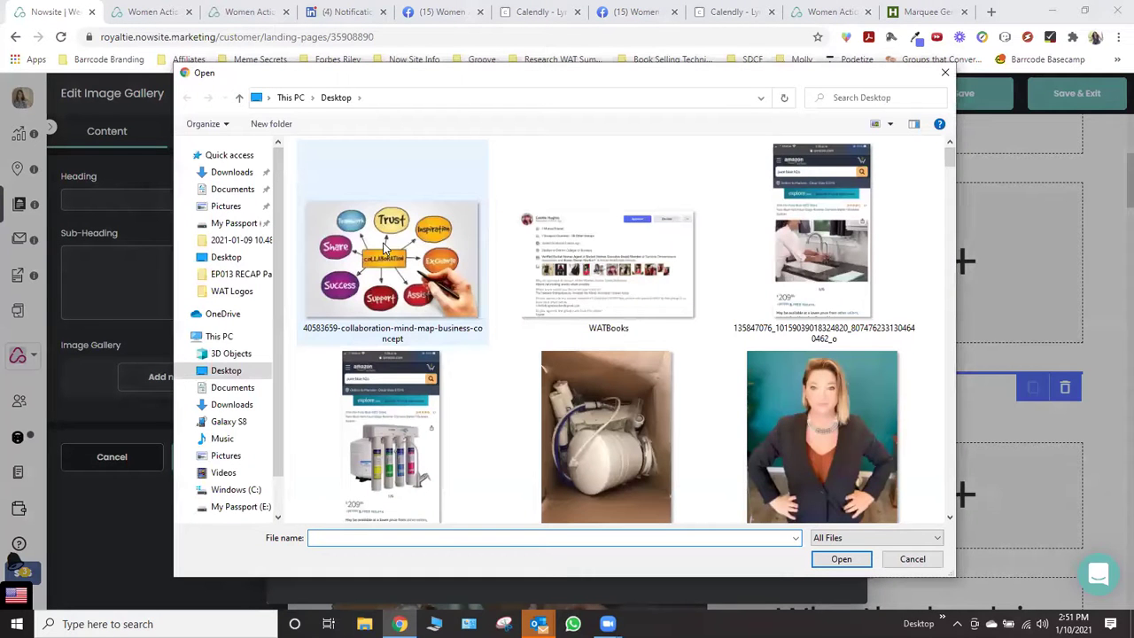
left_click(386, 251)
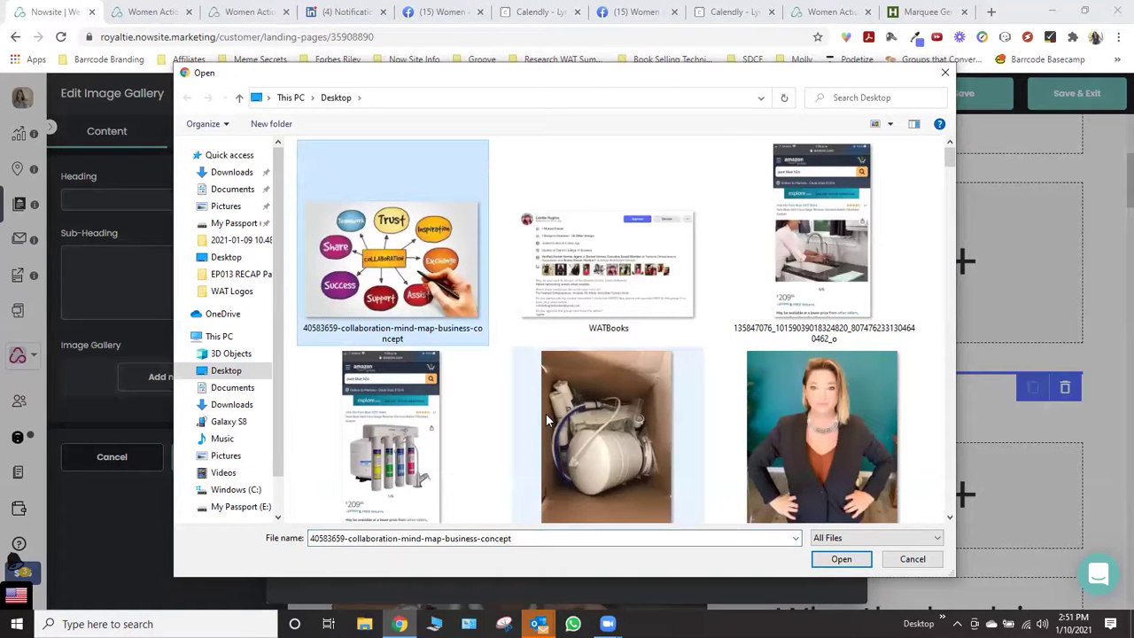
left_click(837, 560)
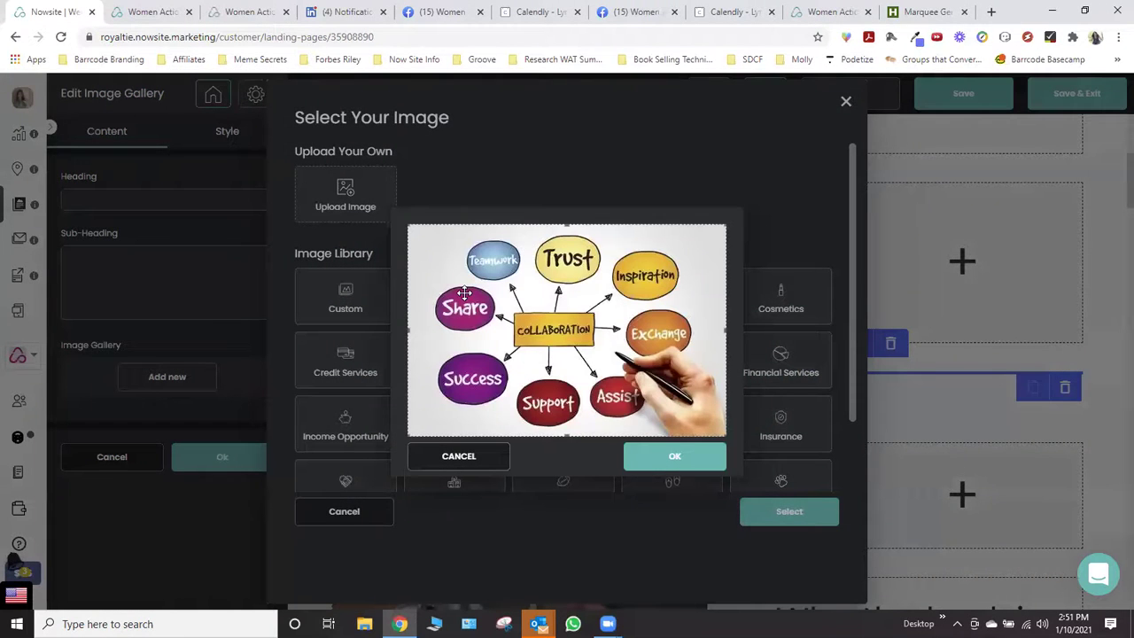
left_click(667, 461)
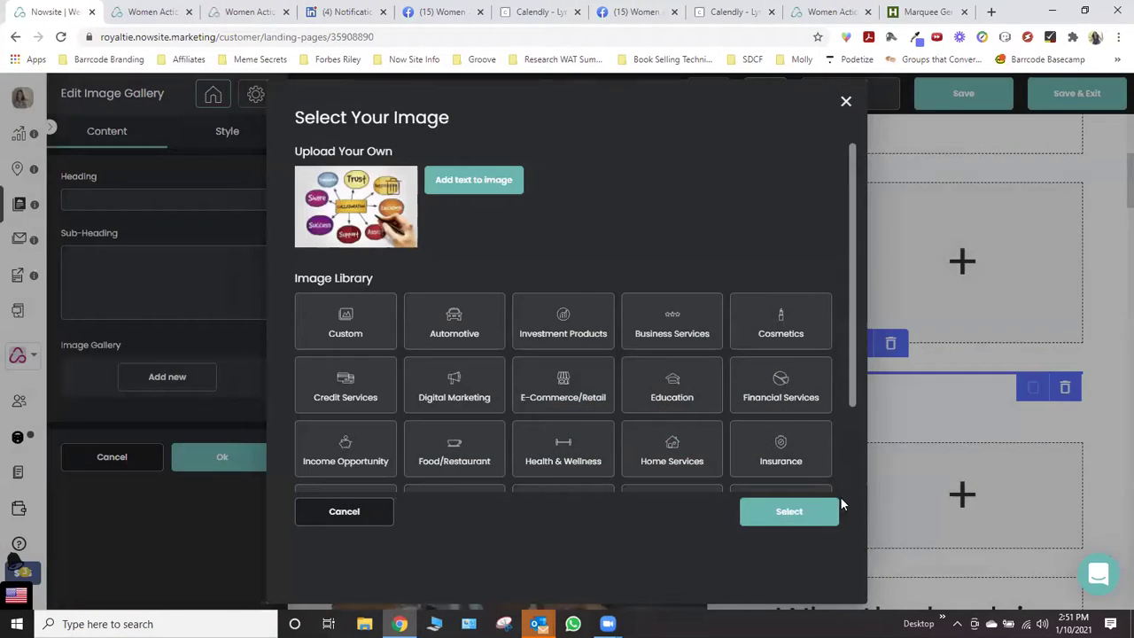
left_click(785, 513)
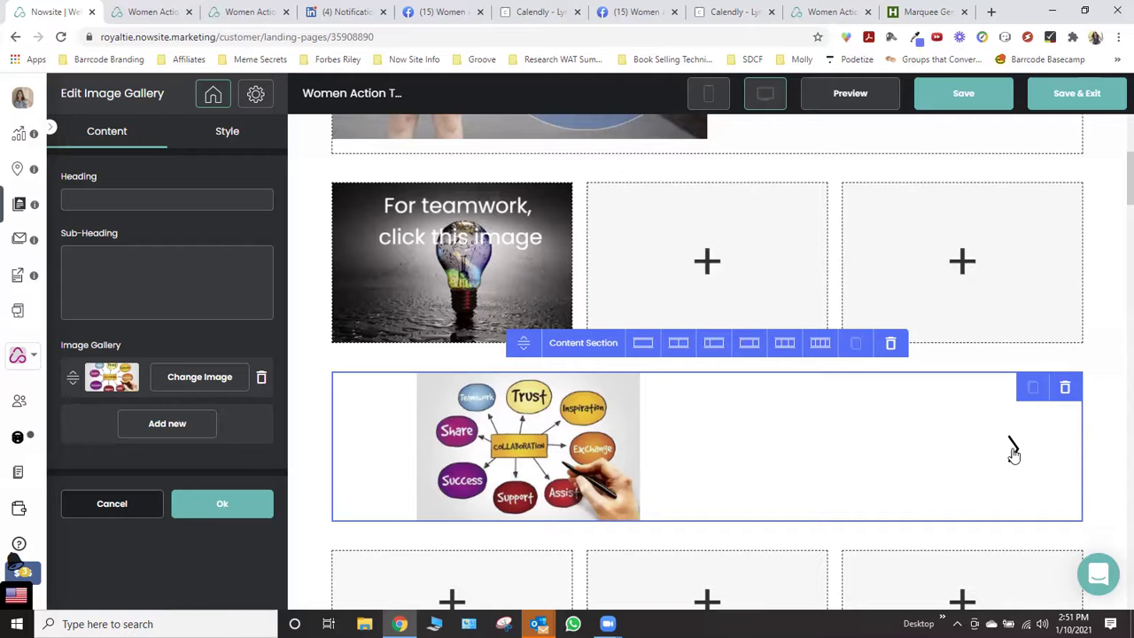
left_click(1065, 387)
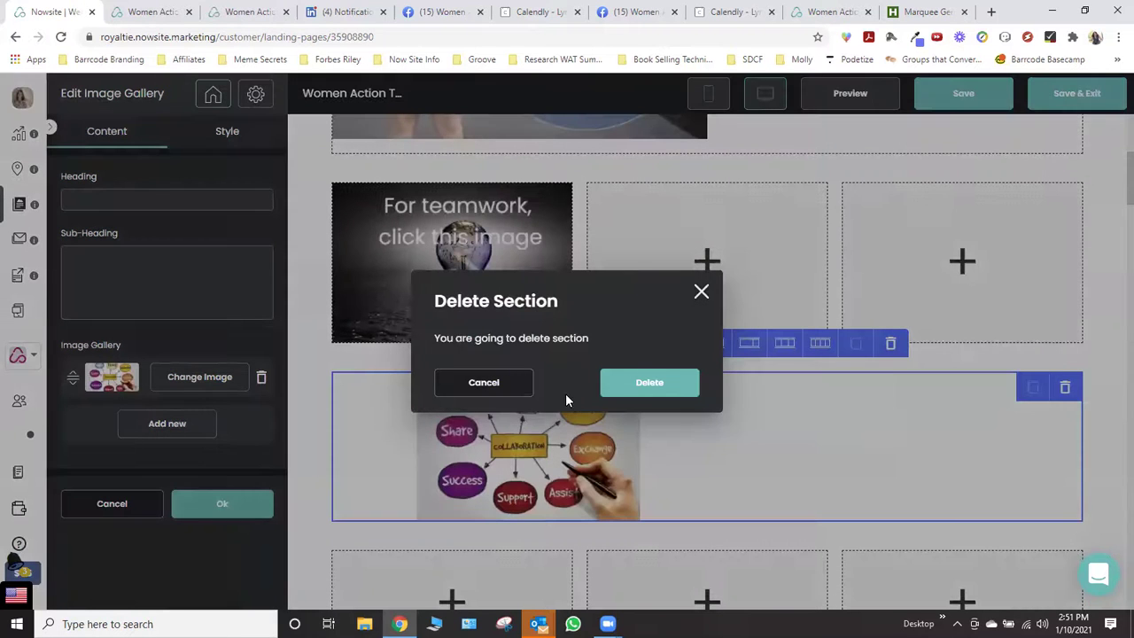
left_click(652, 396)
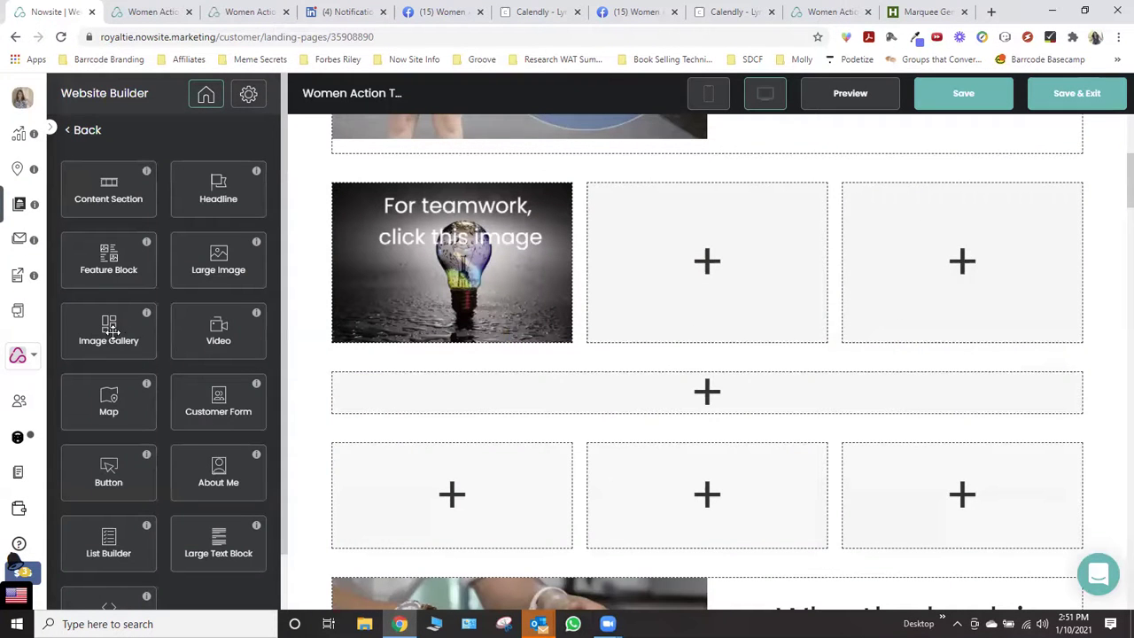
Add a Large Image block to the empty single-column section with overlay 0 and the 40583659-collaboration-mind-map-business-concept picture
left_click_drag(211, 262, 646, 432)
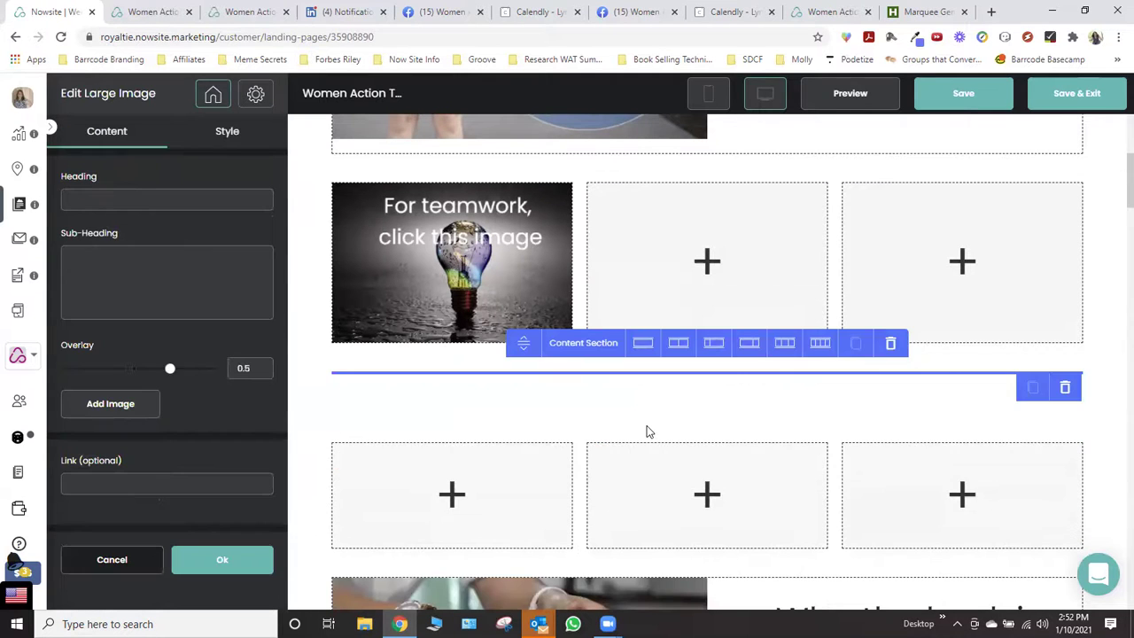
left_click_drag(140, 366, 53, 377)
left_click(110, 403)
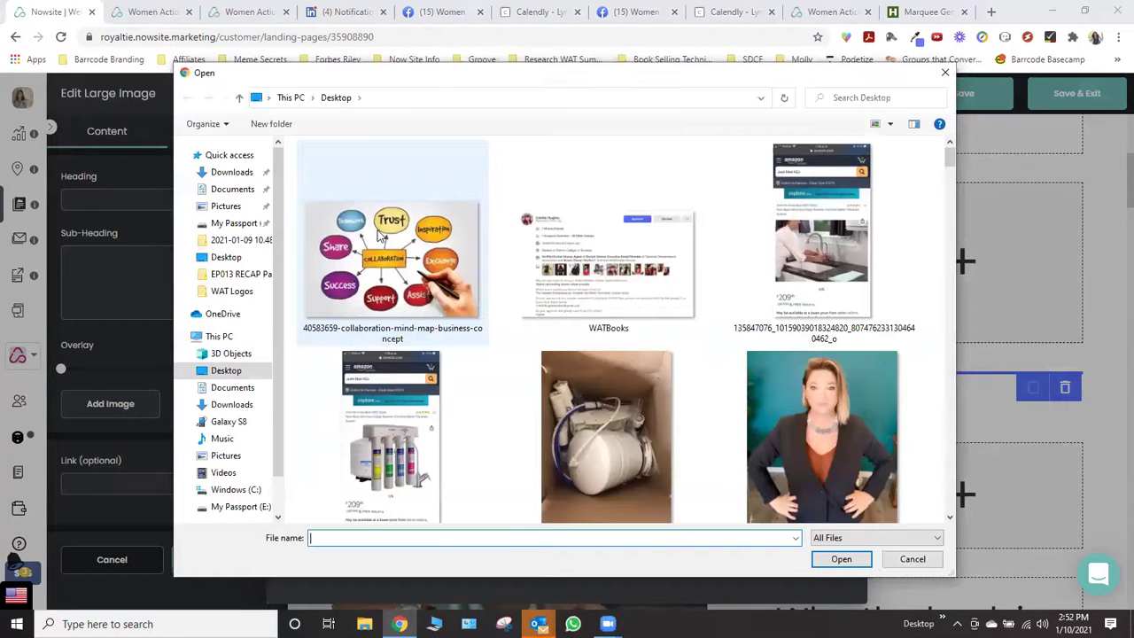
left_click(443, 301)
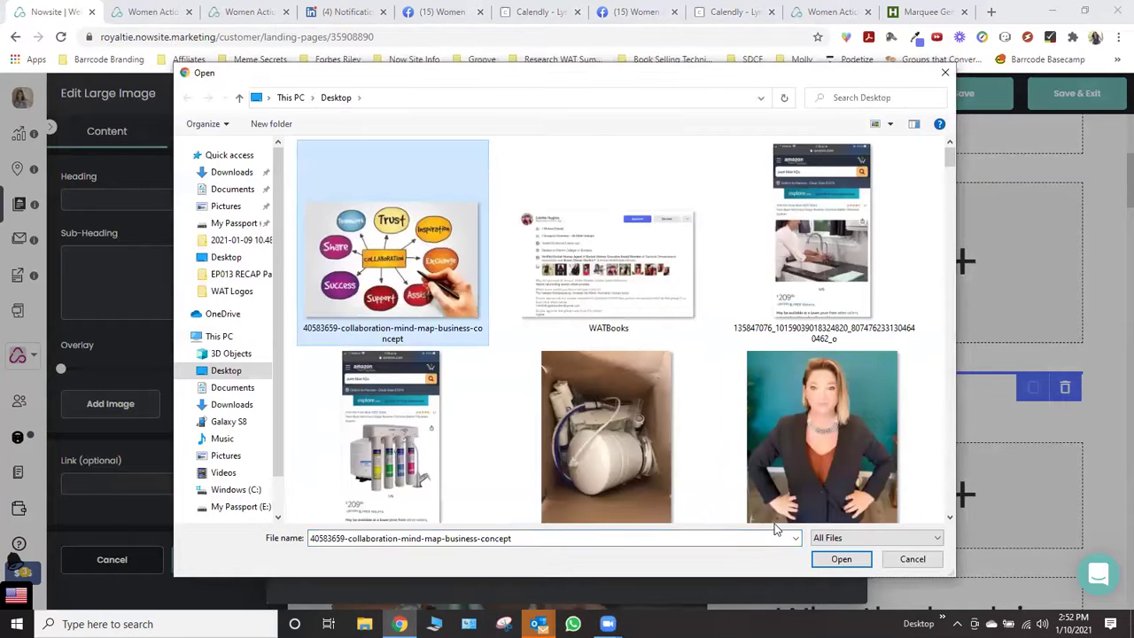
left_click(838, 559)
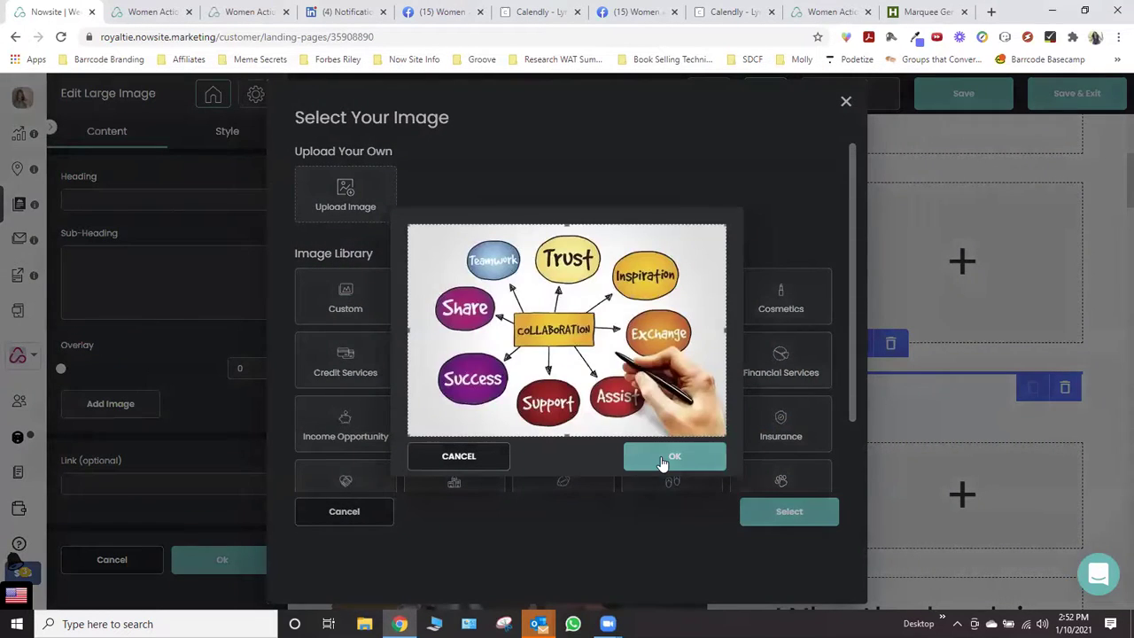
left_click(661, 459)
left_click(797, 512)
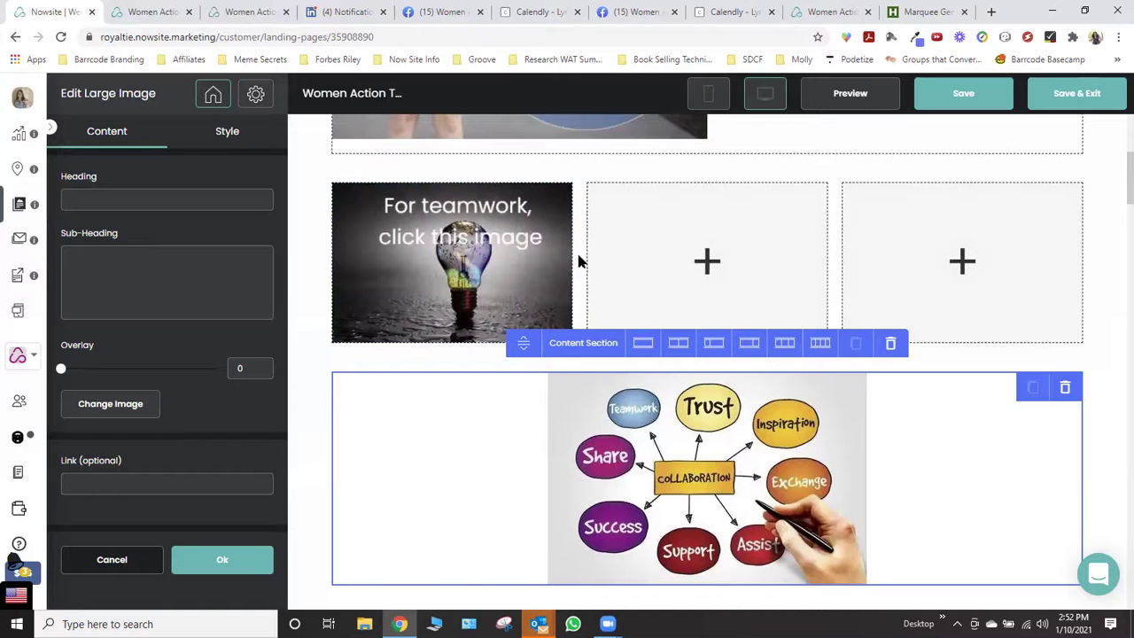
left_click(315, 240)
left_click(638, 368)
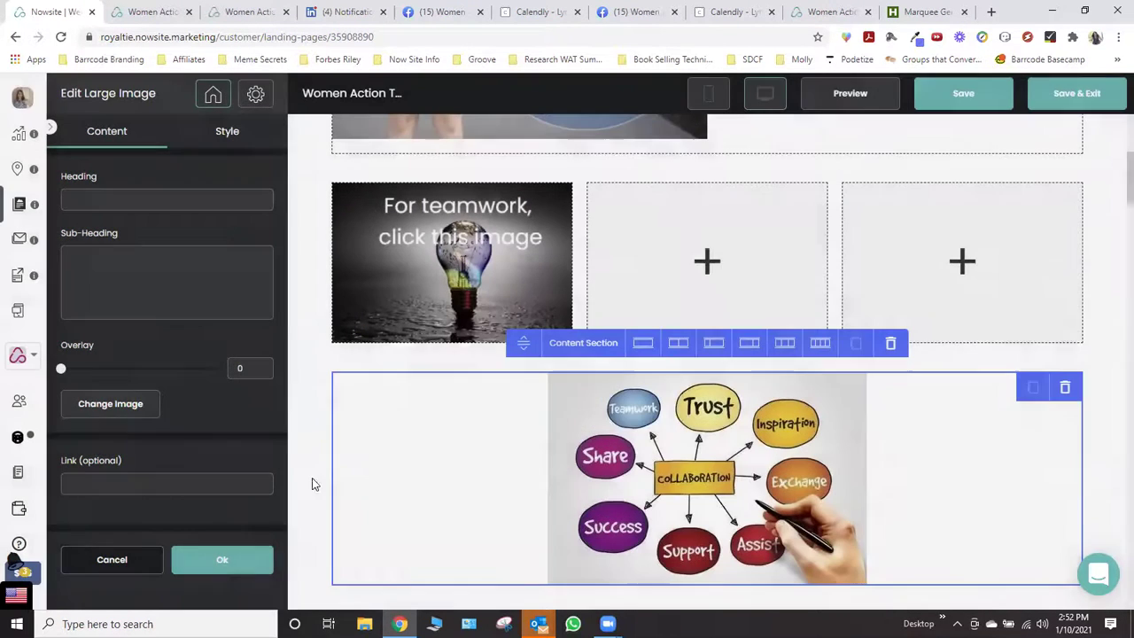
left_click(238, 565)
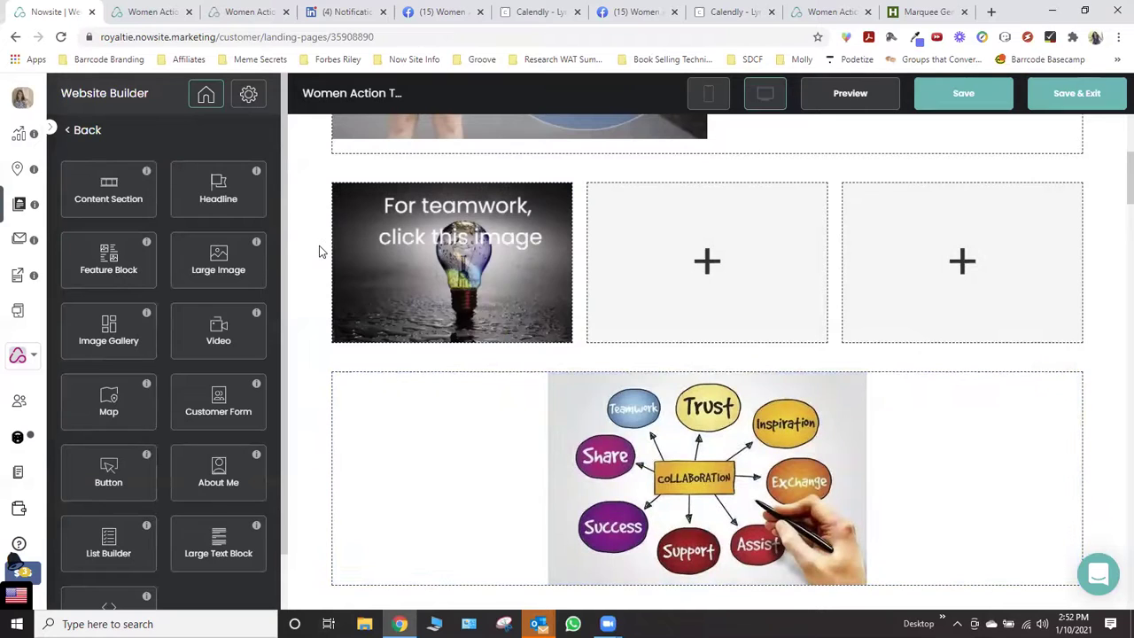
Change the light-bulb image's section to a layout of two equal columns
left_click(319, 251)
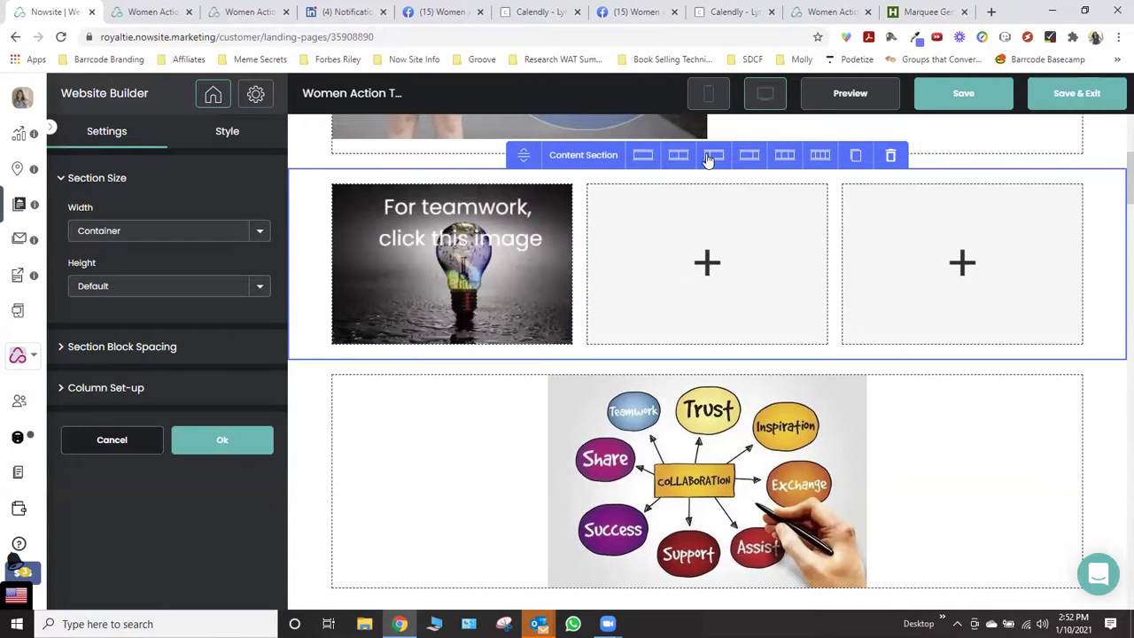
left_click(679, 156)
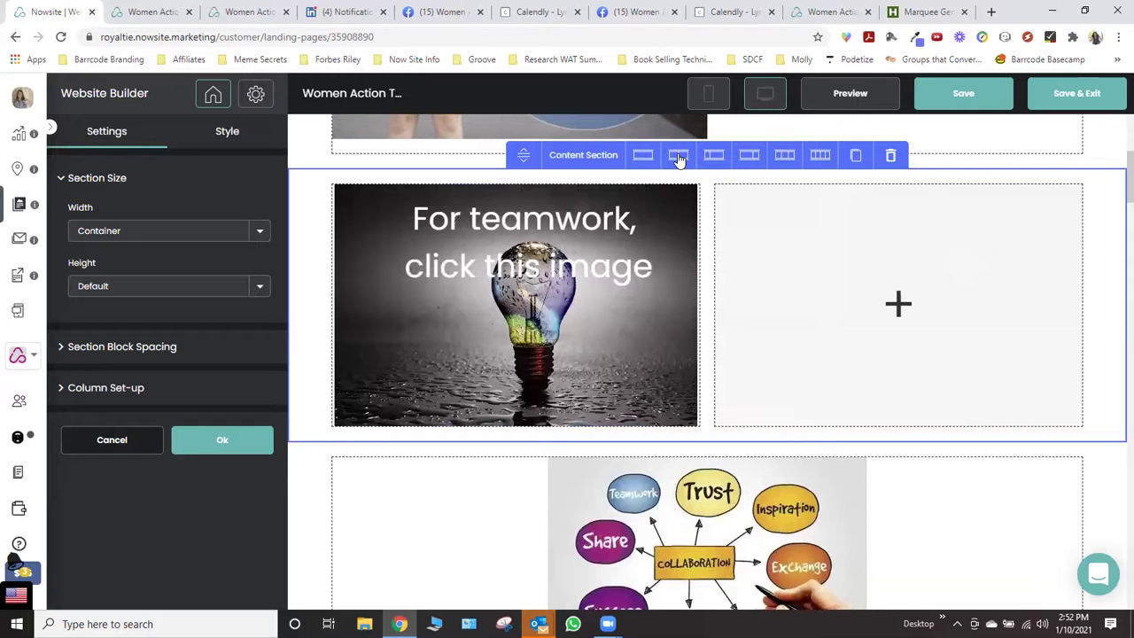
scroll(650, 359, "down", 2)
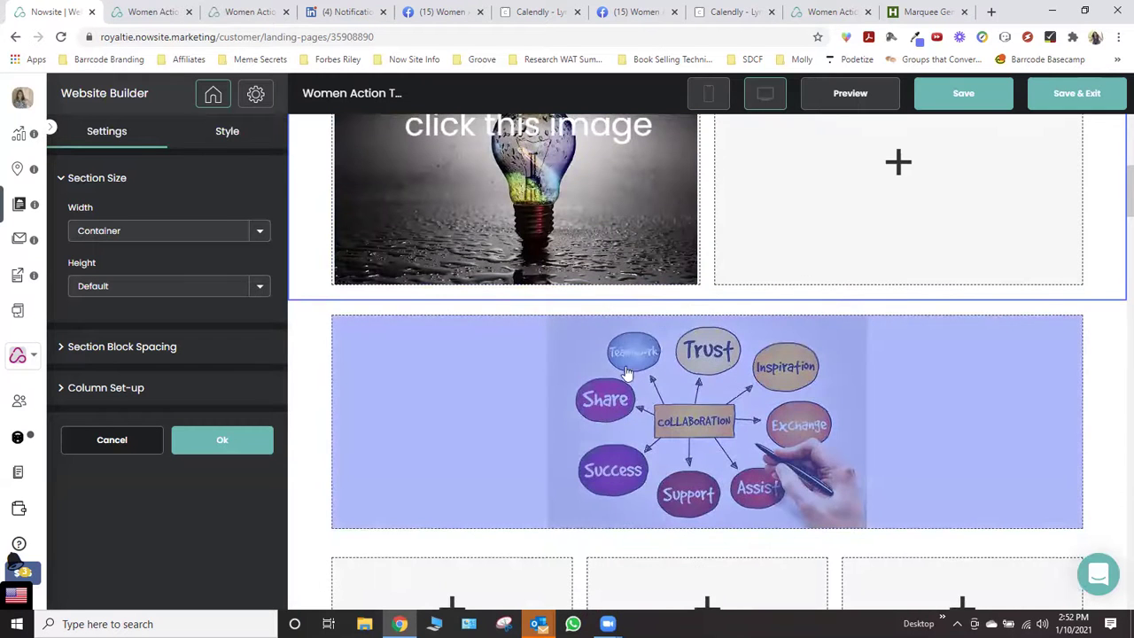
scroll(627, 359, "up", 1)
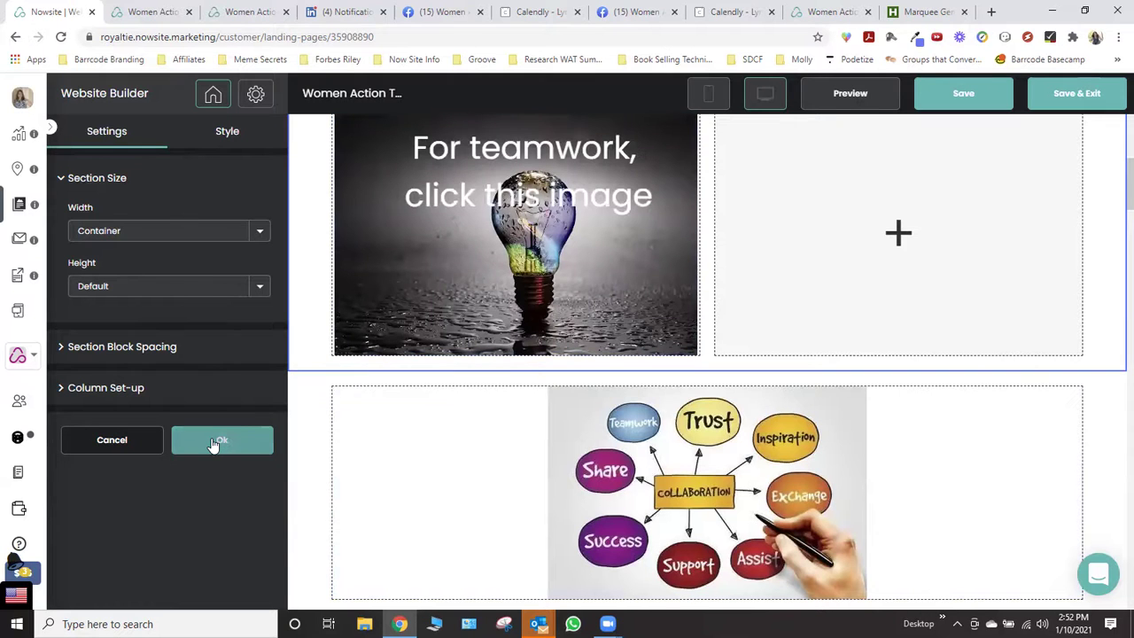
left_click(217, 441)
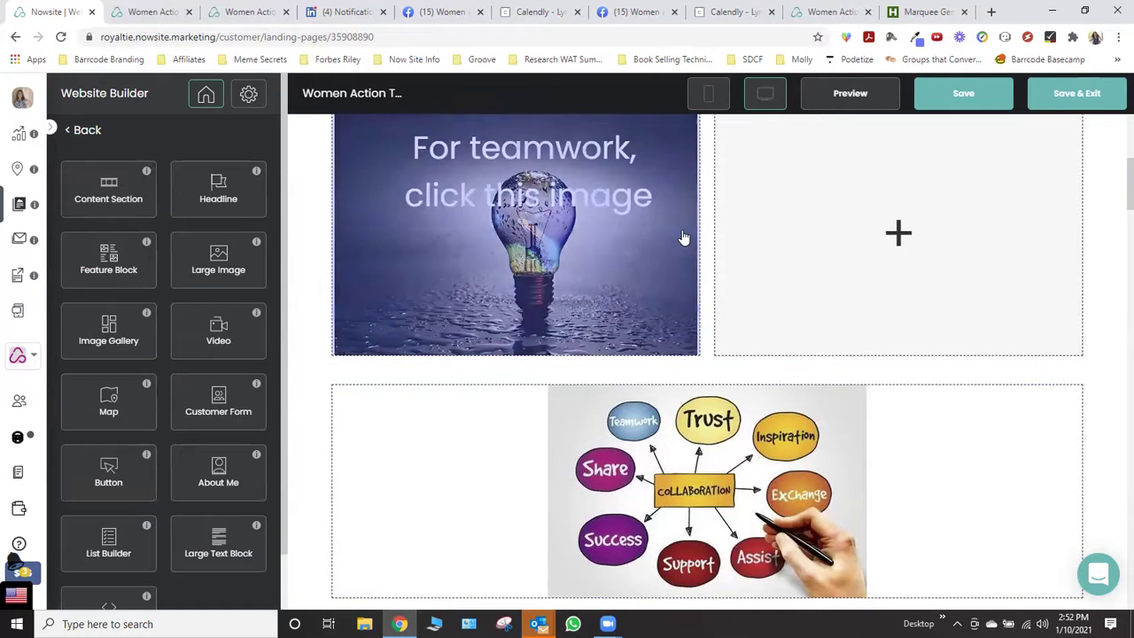
Add a Large Image block beside the light-bulb image with overlay 0 and the portrait photo of the woman in a dark blazer
left_click_drag(229, 266, 897, 245)
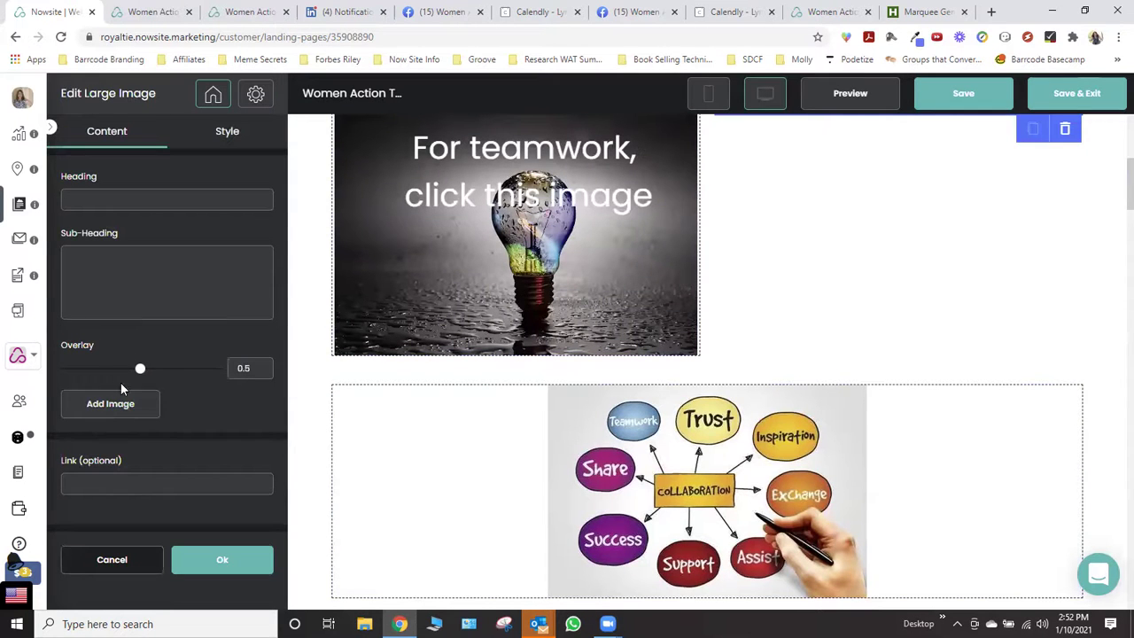
left_click_drag(139, 365, 60, 367)
left_click(91, 403)
left_click(362, 203)
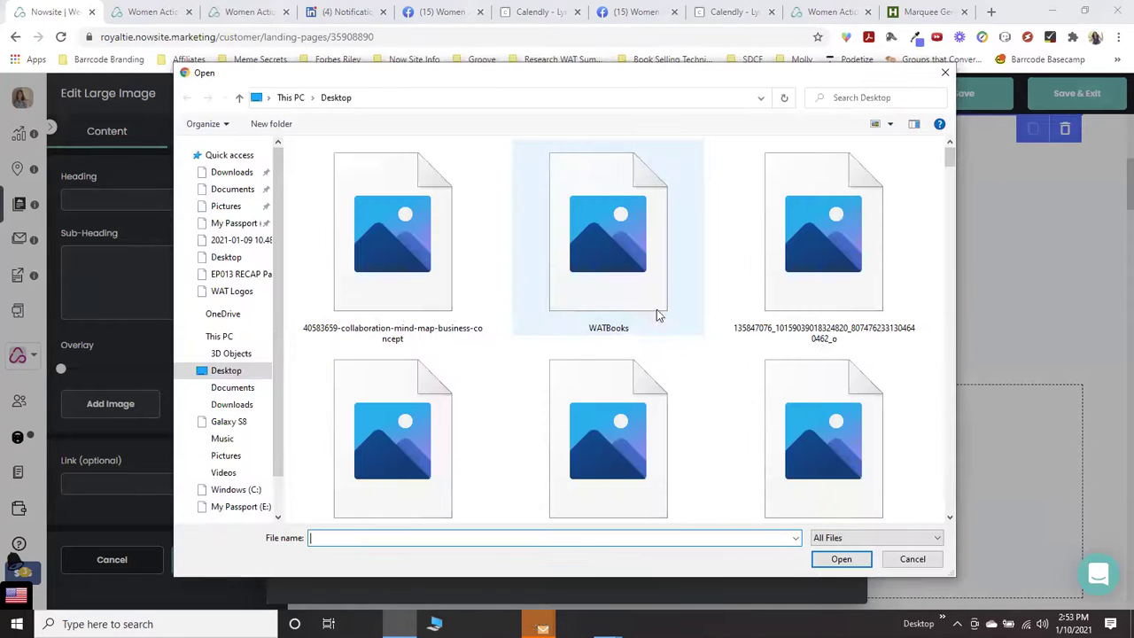
double_click(813, 454)
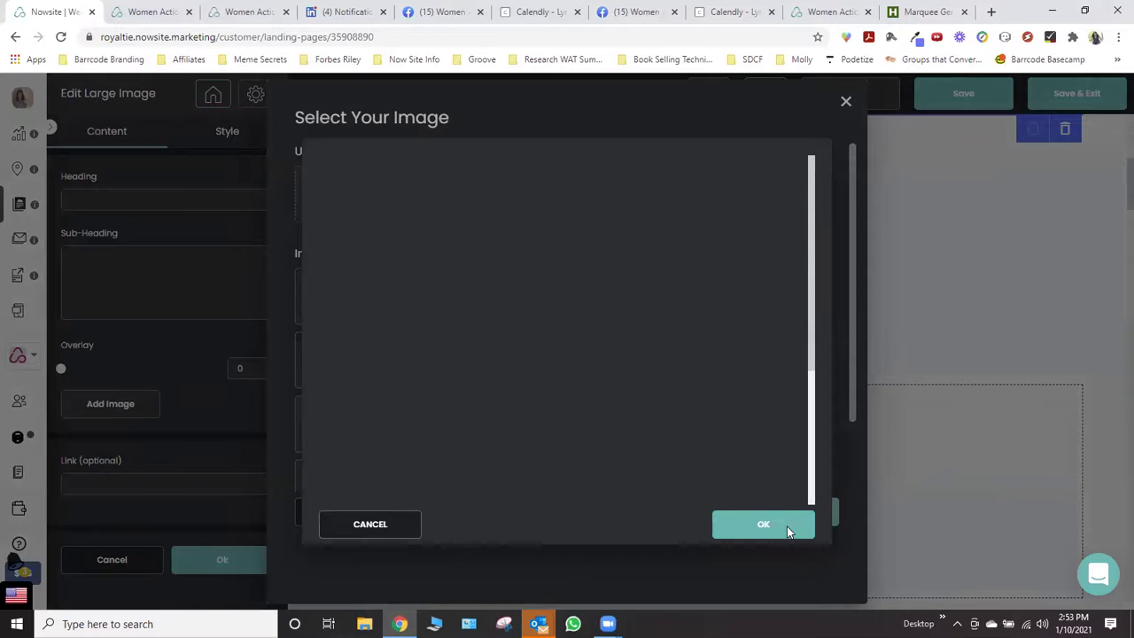
left_click(787, 529)
left_click(790, 513)
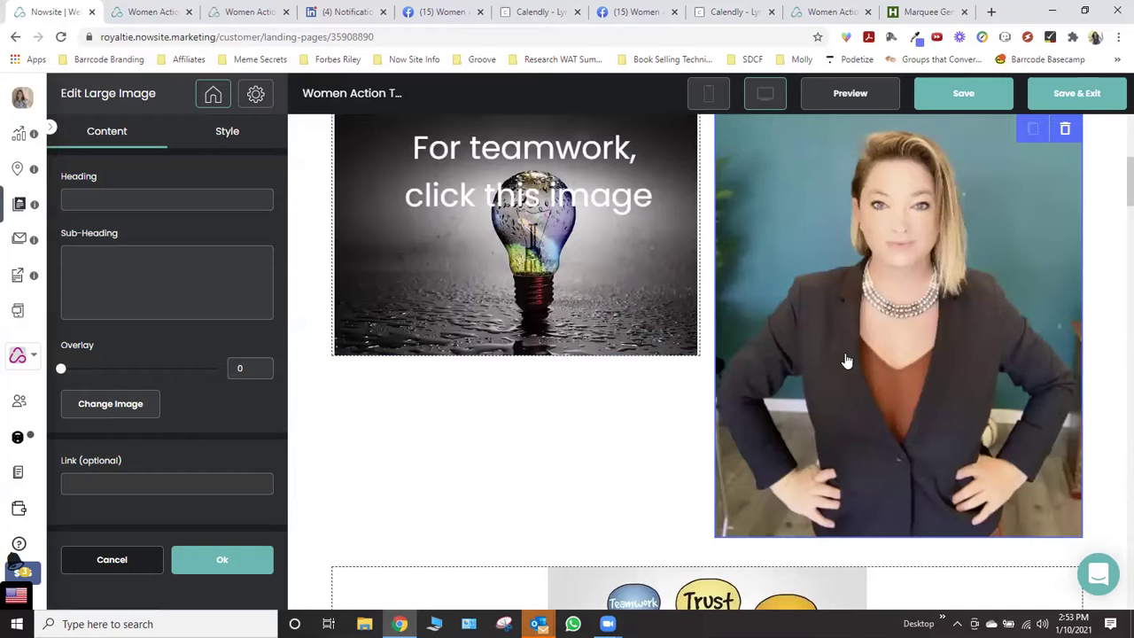
Load the portrait photo of the woman in a dark blazer again as the replacement picture for its Large Image block
left_click(106, 404)
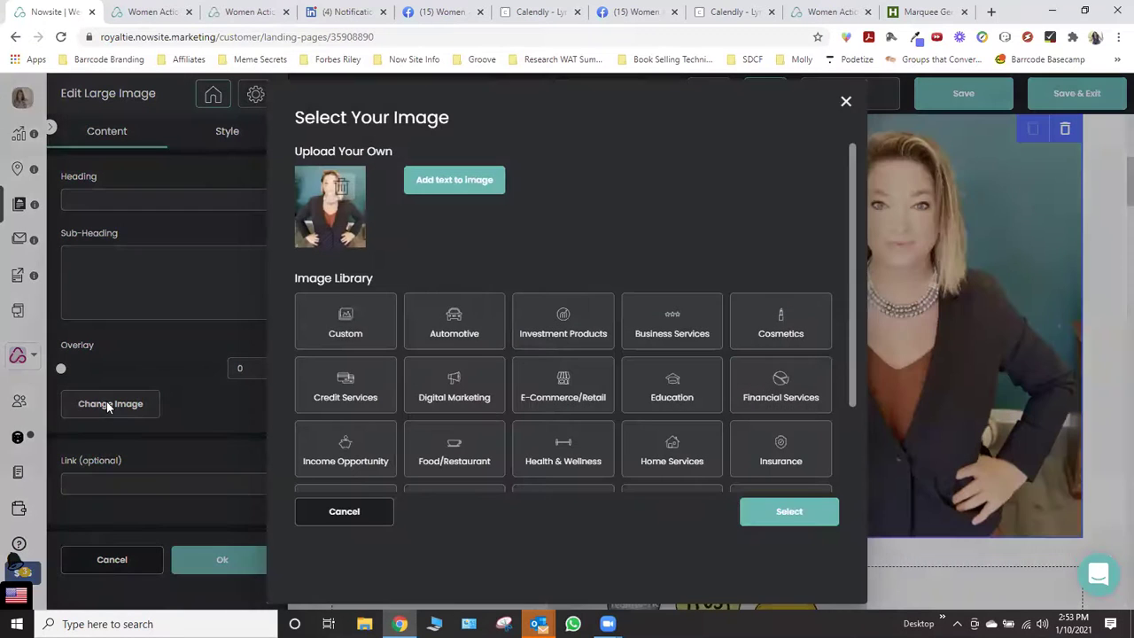
left_click(440, 229)
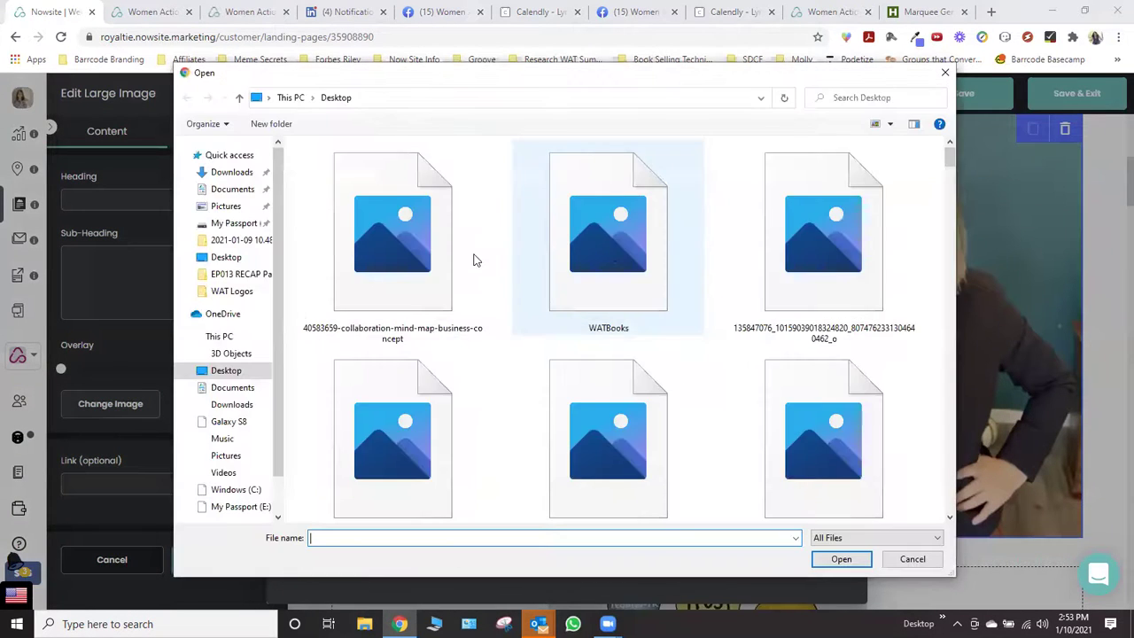
left_click(804, 434)
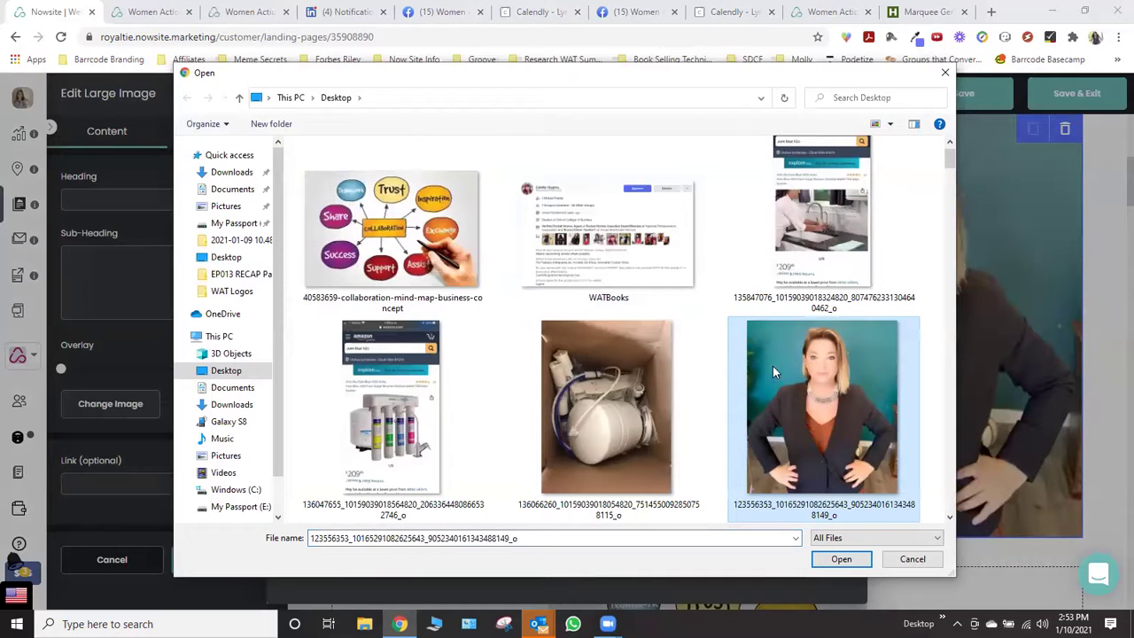
left_click(841, 558)
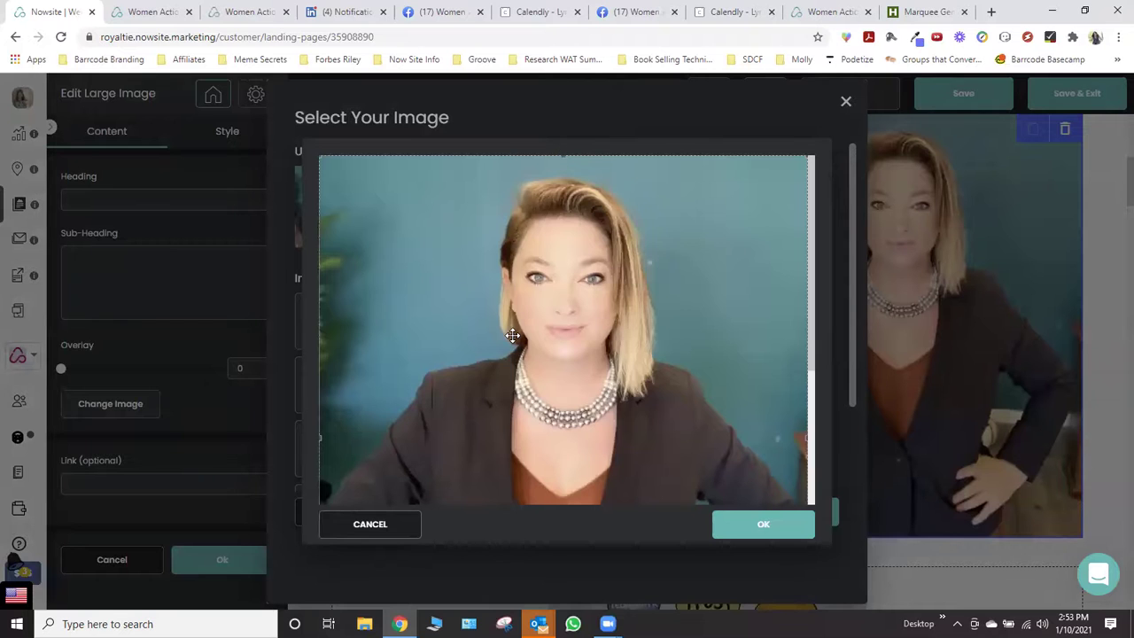
Crop the lower part off the portrait, keeping the head and upper torso, and apply it to the Large Image block
scroll(511, 332, "down", 3)
left_click_drag(562, 502, 544, 315)
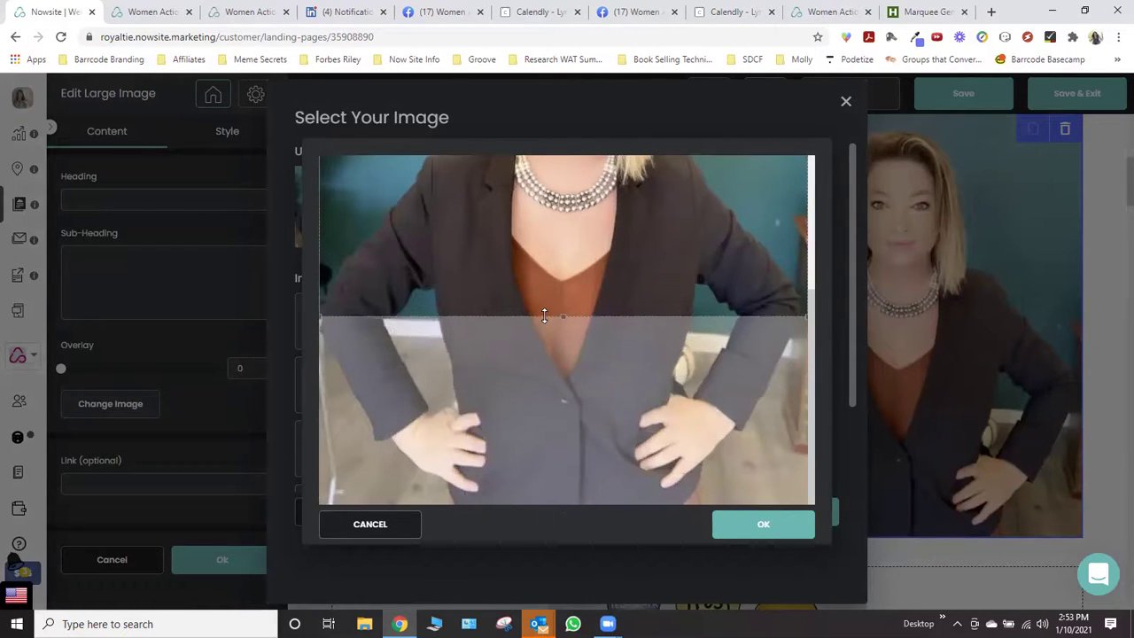
scroll(635, 242, "up", 2)
scroll(635, 243, "down", 1)
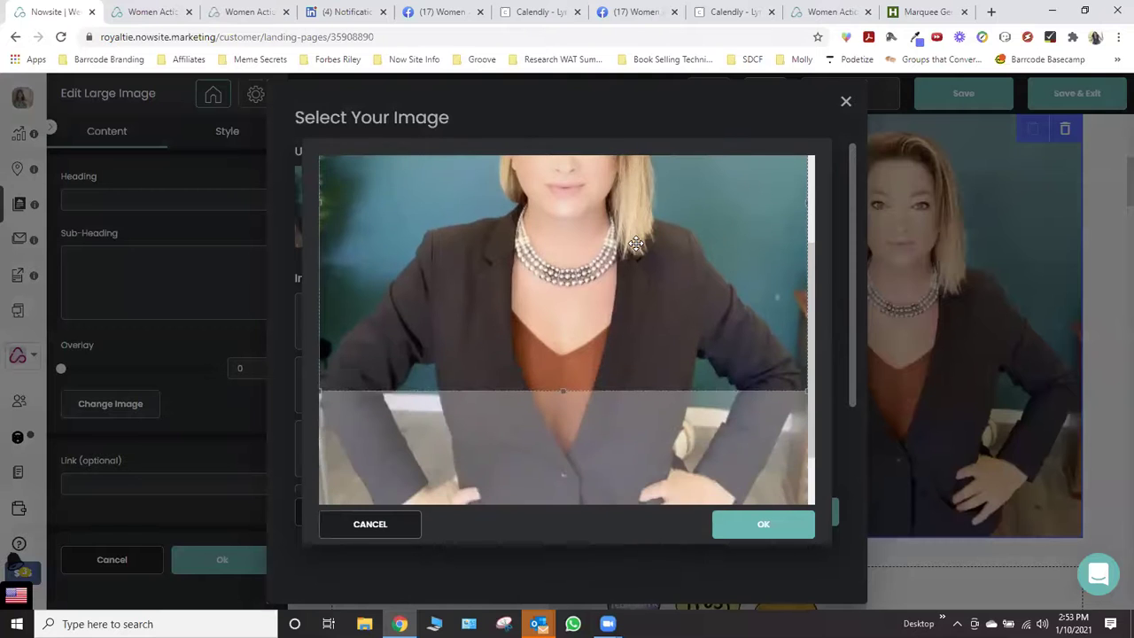
left_click_drag(563, 391, 563, 365)
scroll(576, 305, "up", 1)
scroll(575, 306, "up", 2)
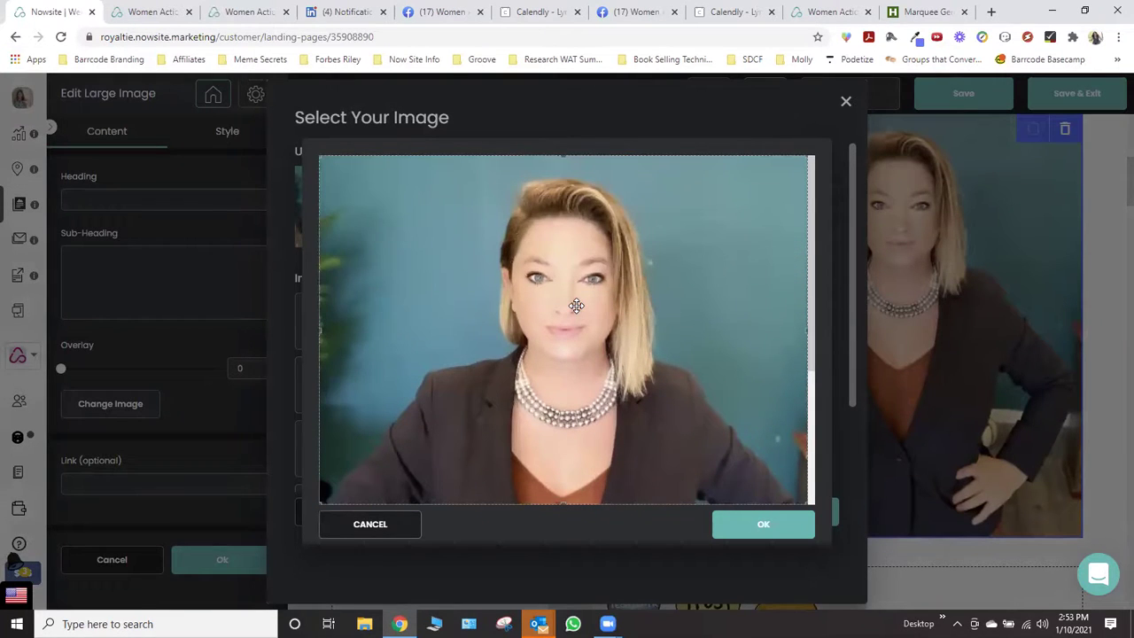
left_click(760, 525)
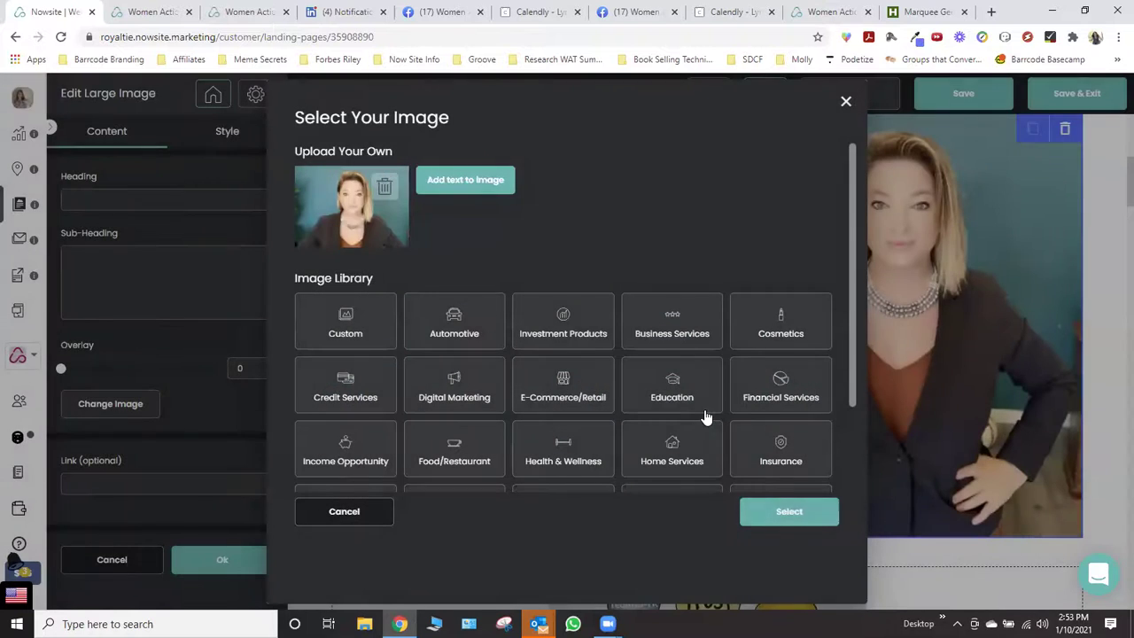
left_click(781, 513)
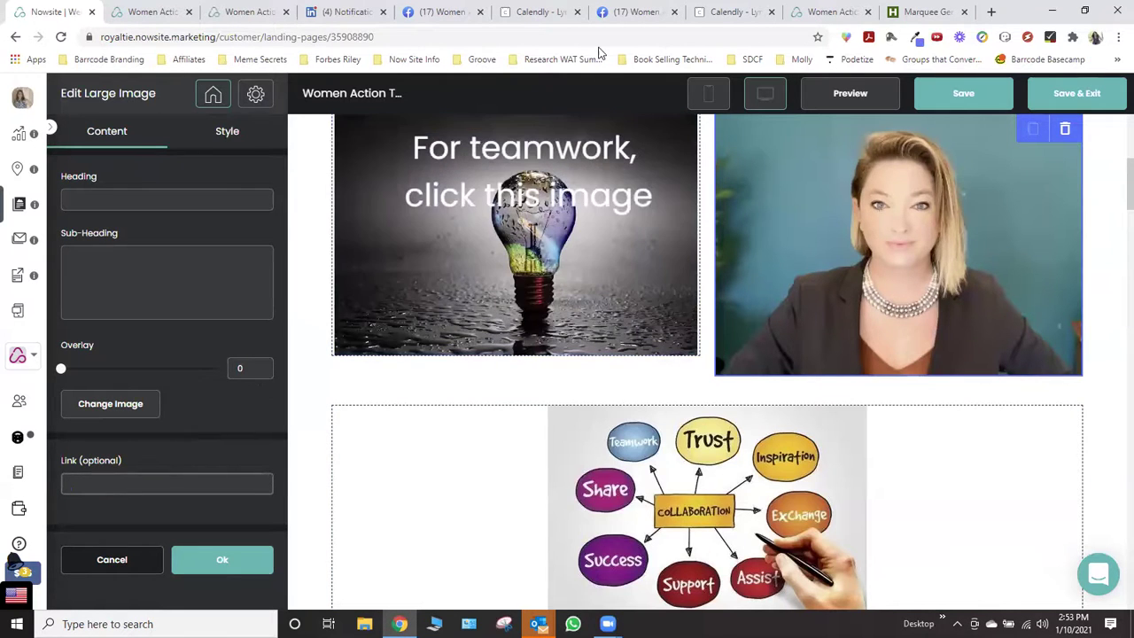
left_click(801, 12)
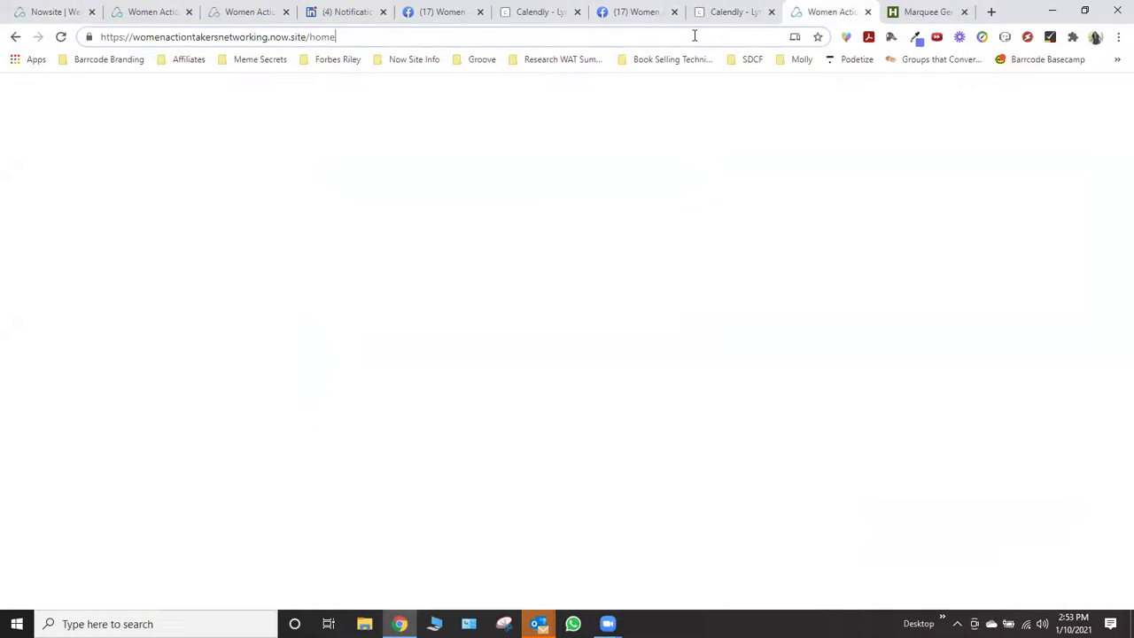
left_click(694, 34)
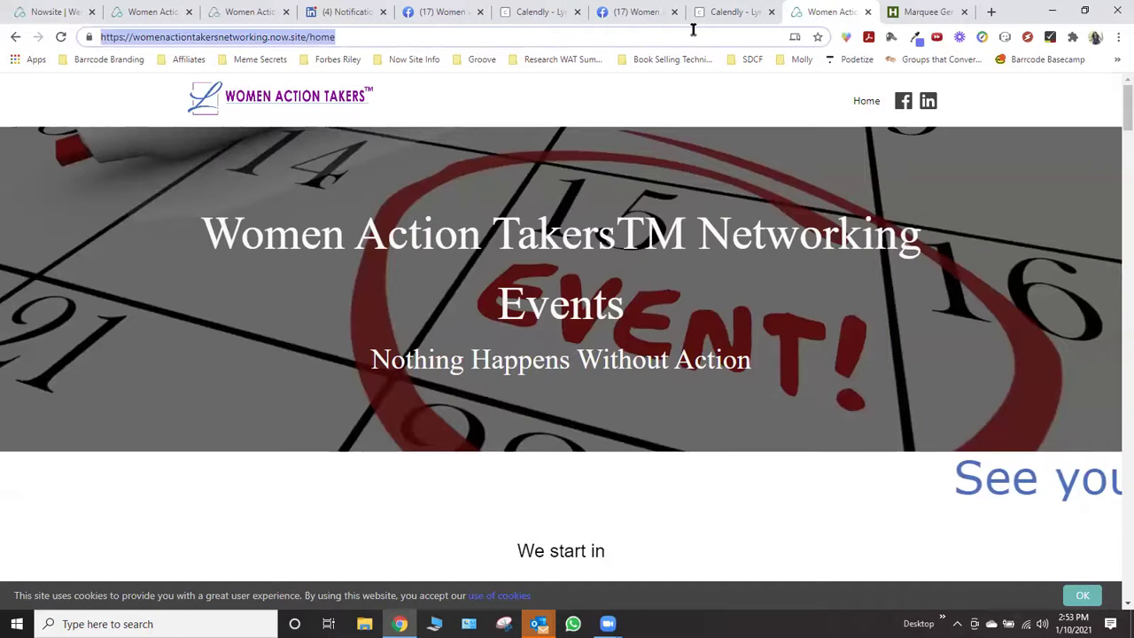
left_click(75, 11)
left_click(236, 479)
key("ctrl+v")
left_click(298, 509)
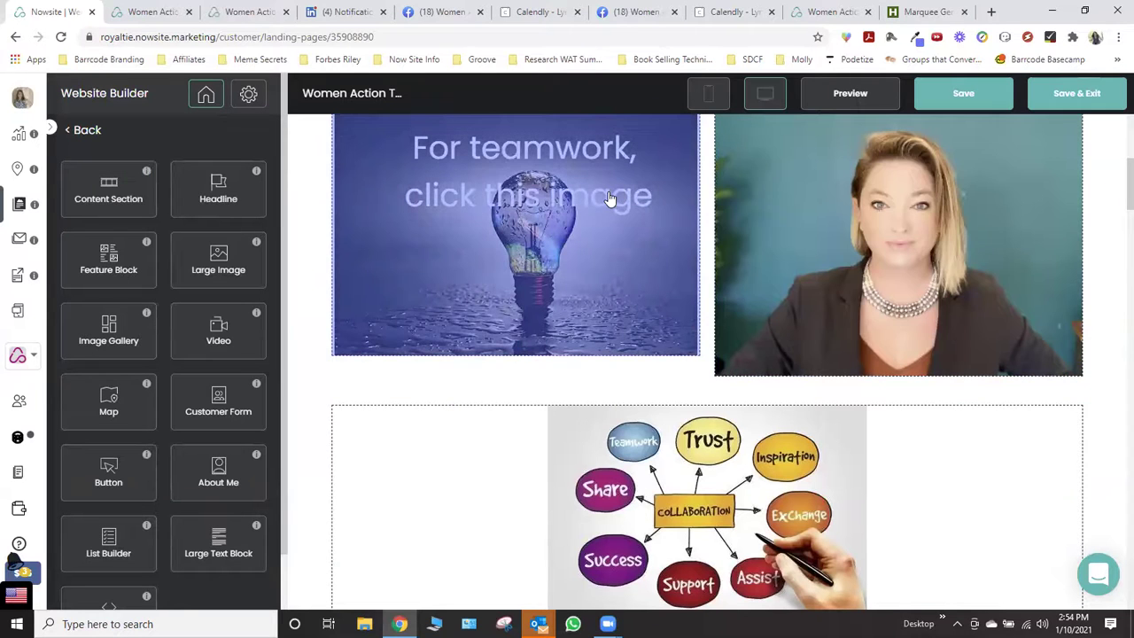
left_click(963, 93)
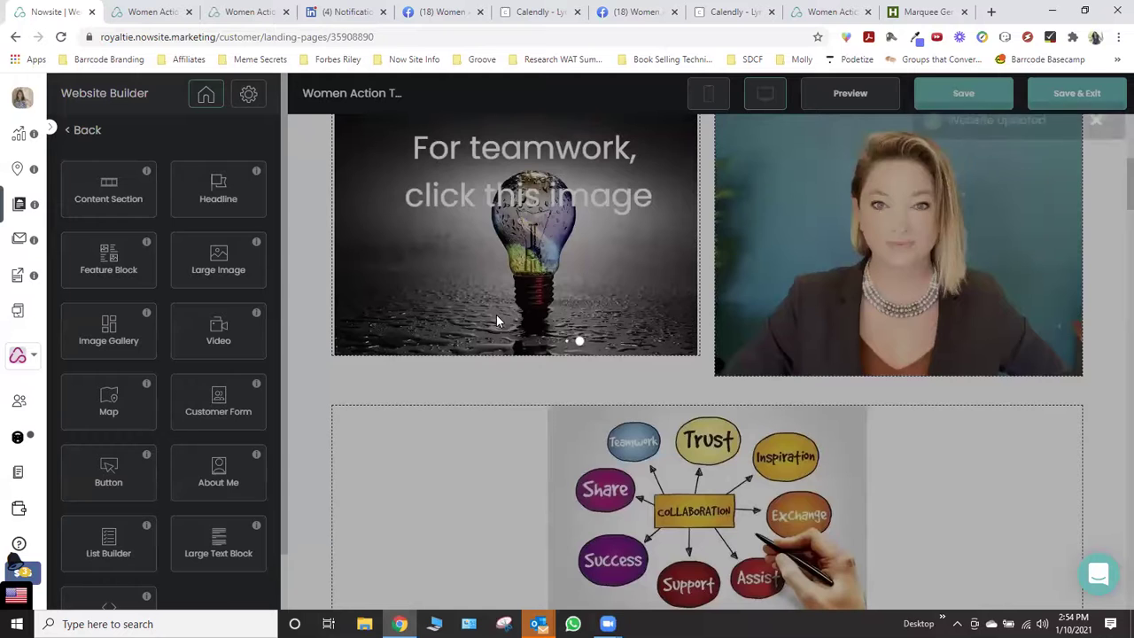
Change the empty three-column section below the collaboration image to a layout of two equal columns
scroll(497, 321, "down", 3)
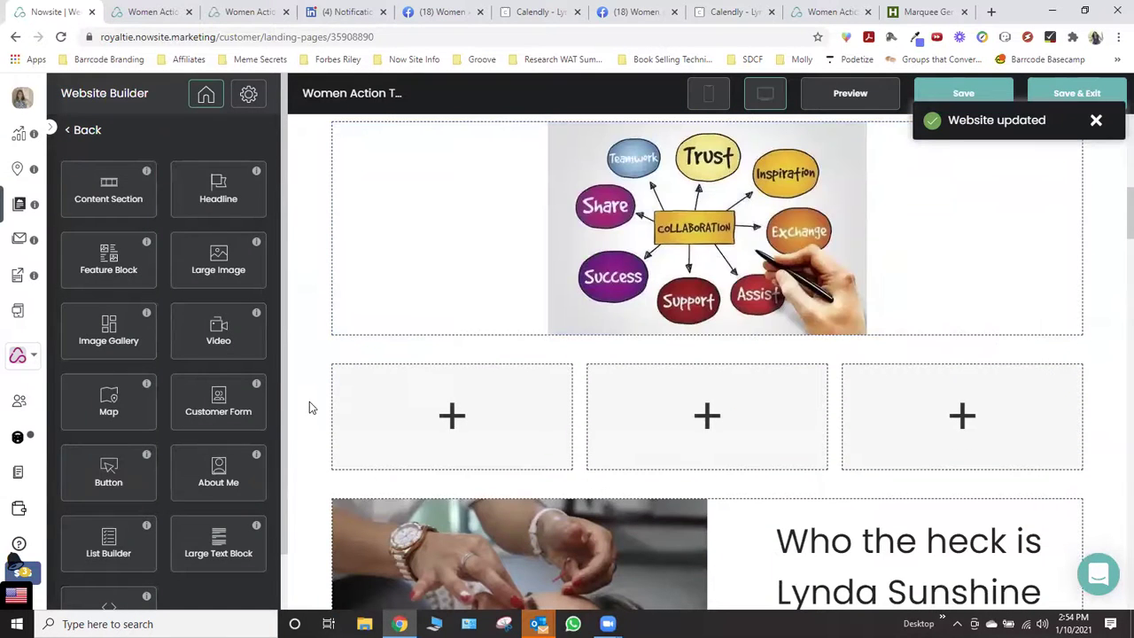
left_click(309, 403)
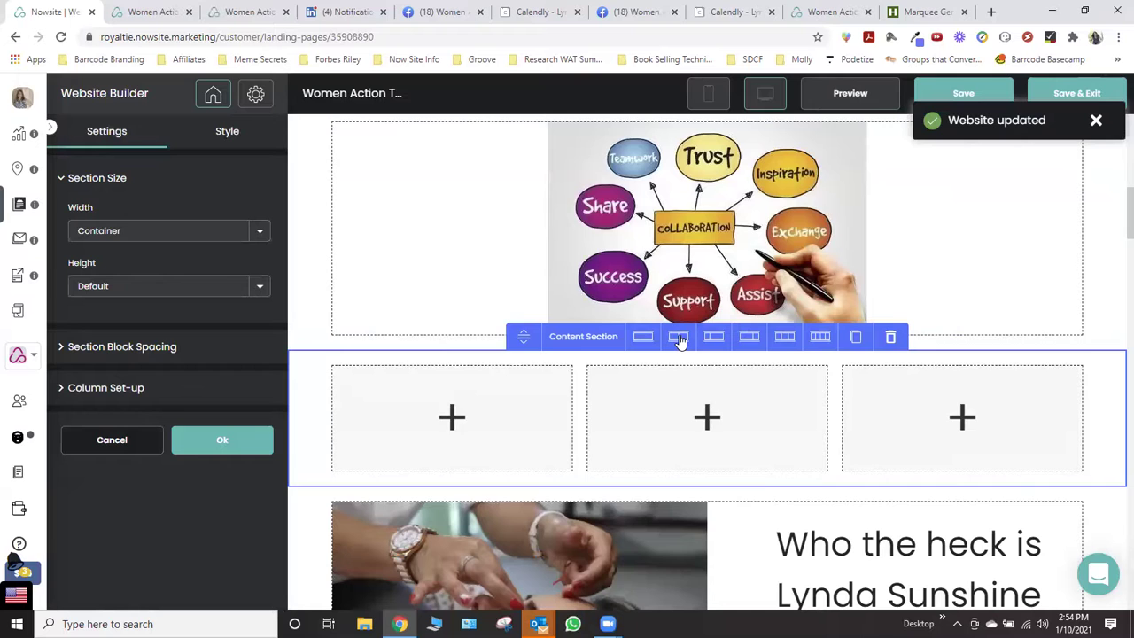
left_click(679, 337)
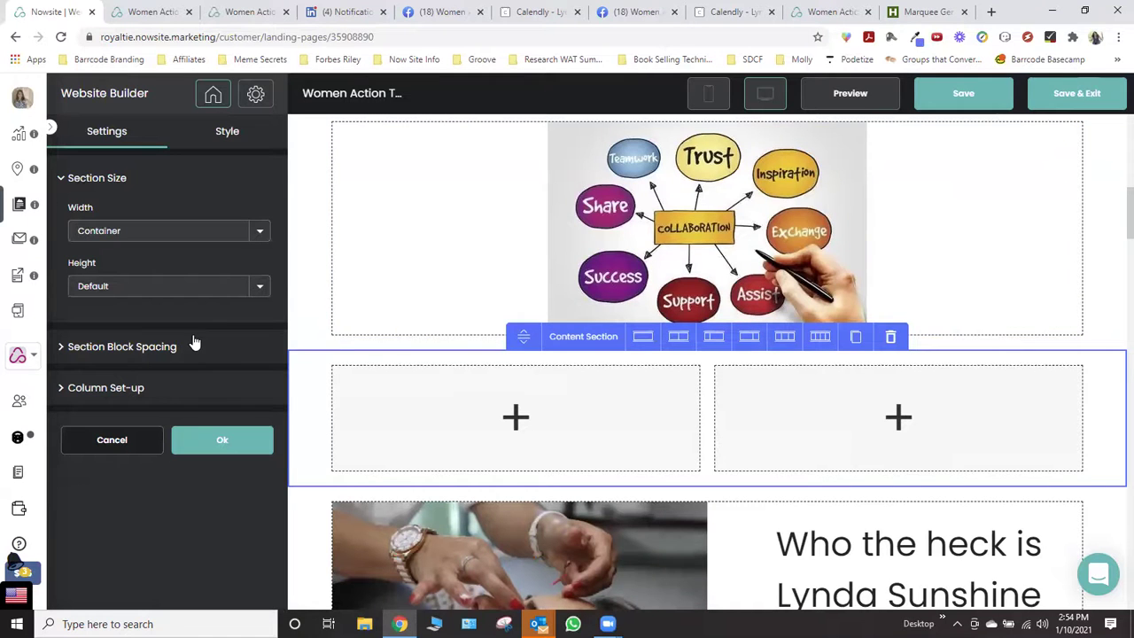
left_click(222, 441)
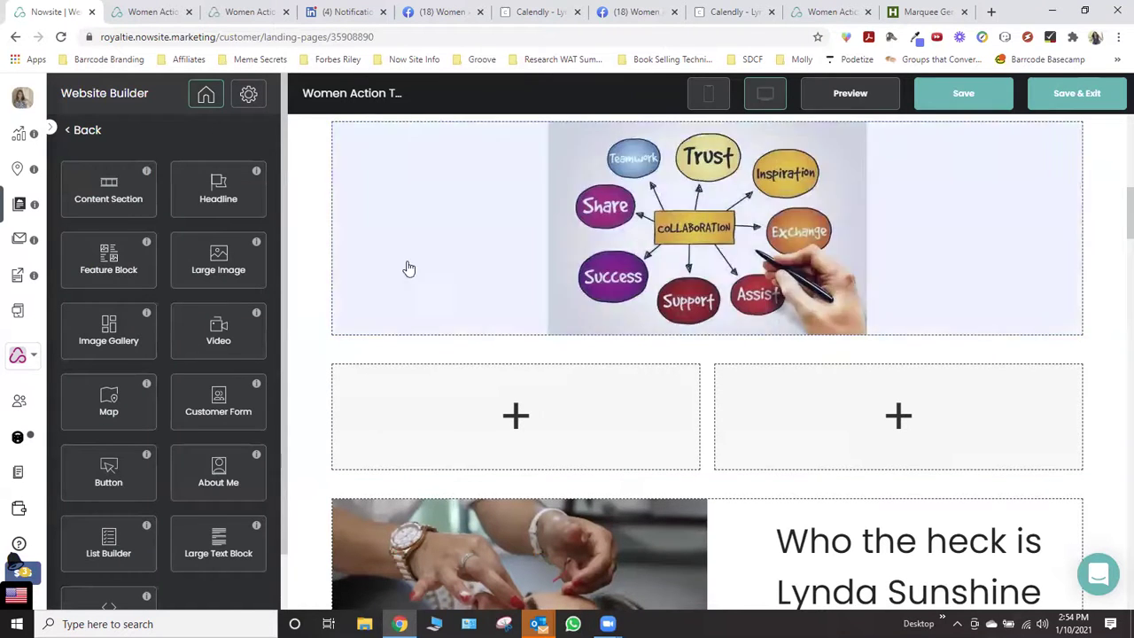
Add a Large Image block to the first column of the empty two-column section with overlay 0
scroll(434, 244, "up", 4)
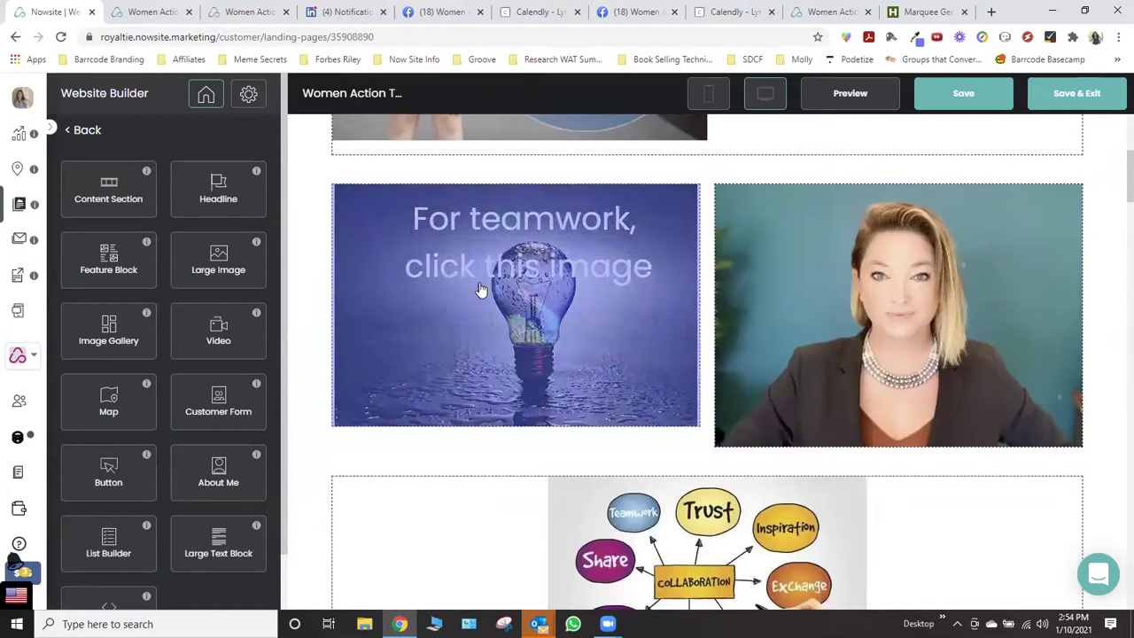
scroll(538, 282, "down", 2)
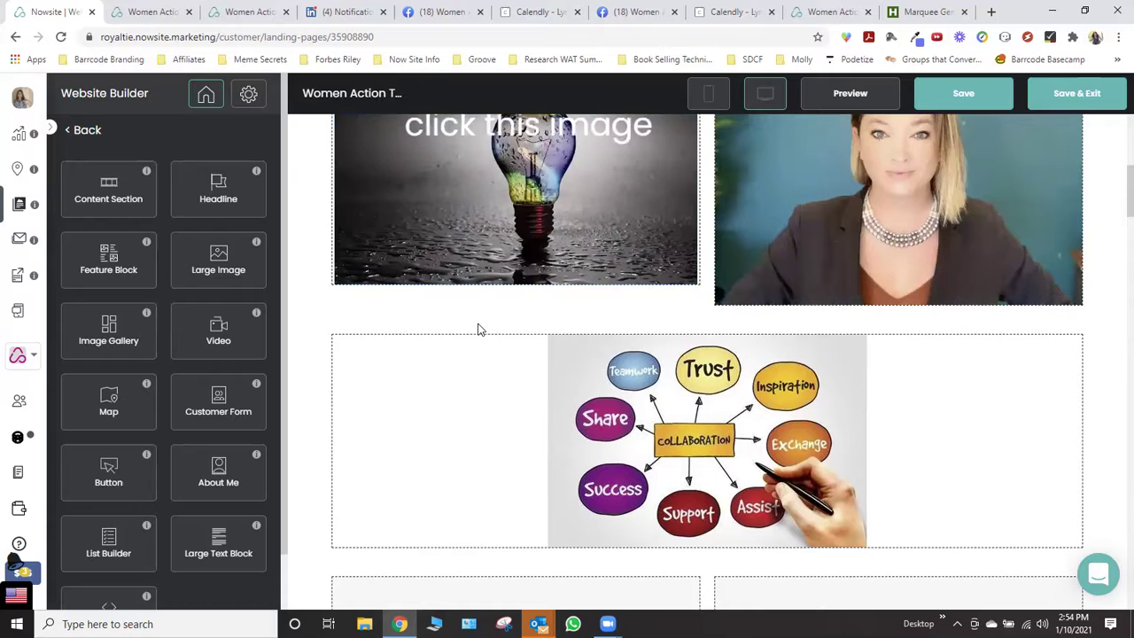
scroll(478, 330, "down", 5)
left_click_drag(210, 264, 500, 220)
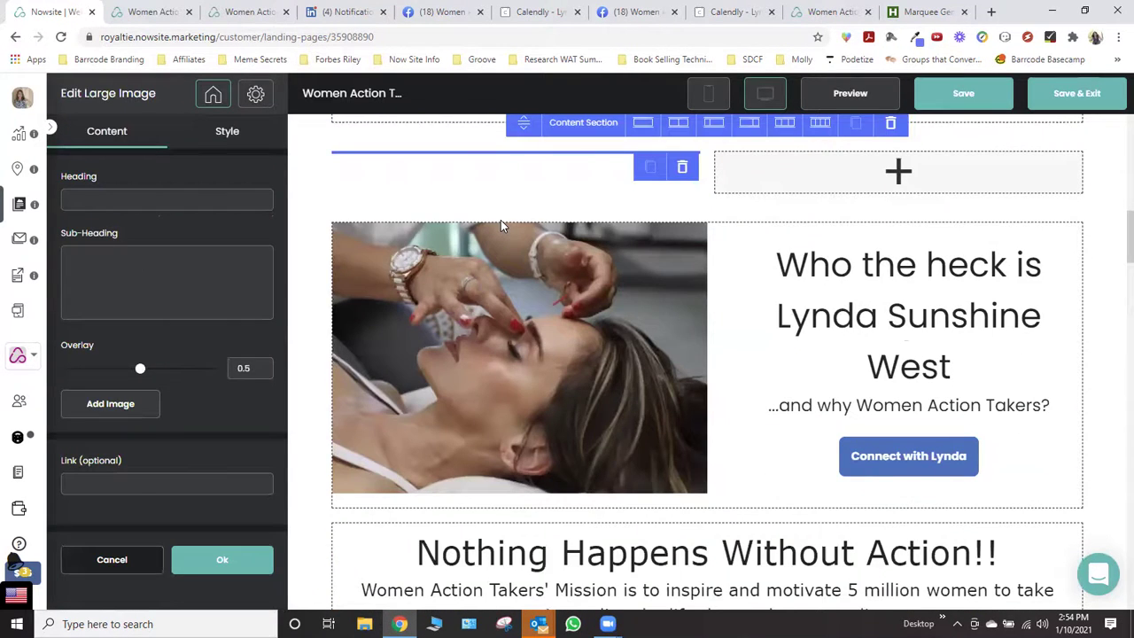
scroll(501, 220, "up", 1)
left_click_drag(139, 368, 27, 370)
Upload the close-up photo of the woman with the fur collar, uncropped, into the new Large Image block
left_click(103, 405)
left_click(359, 229)
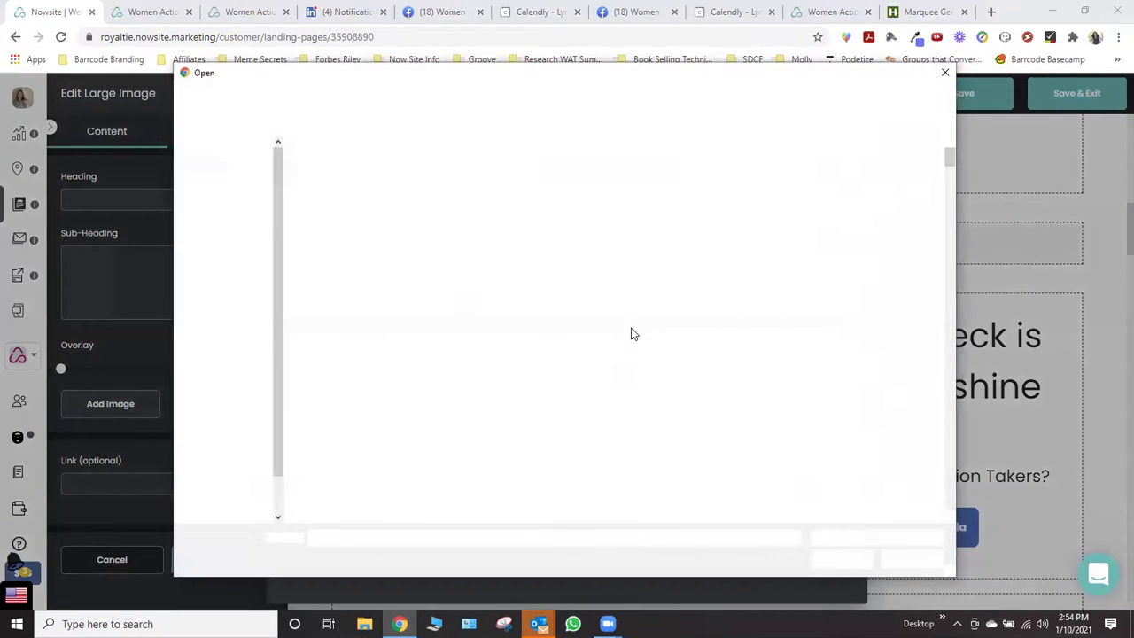
scroll(632, 326, "down", 3)
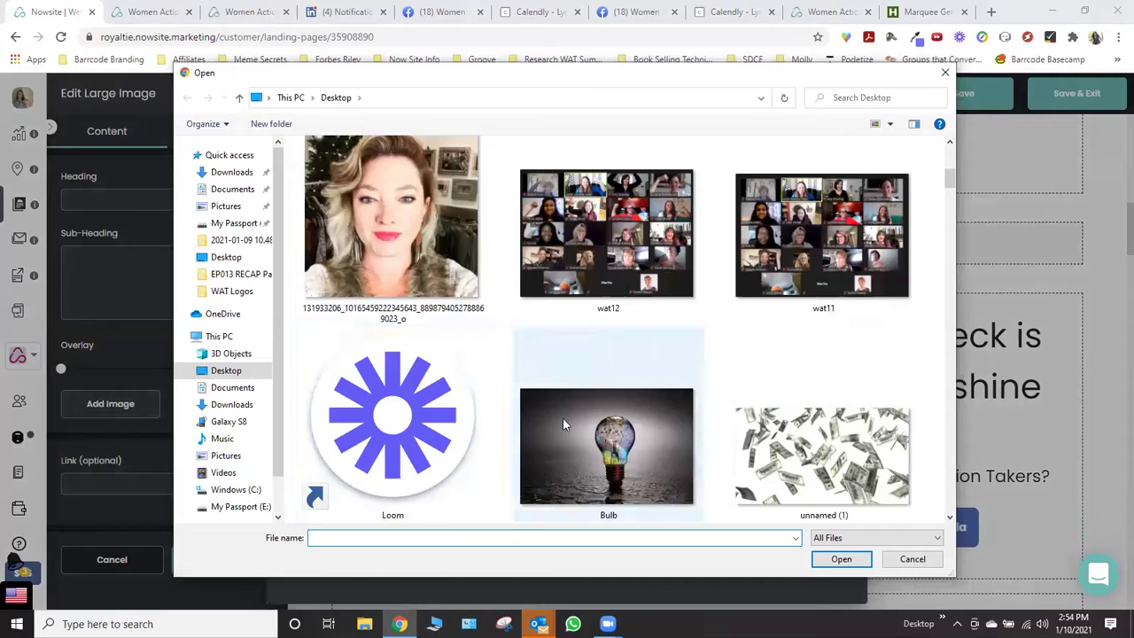
left_click(398, 236)
left_click(840, 559)
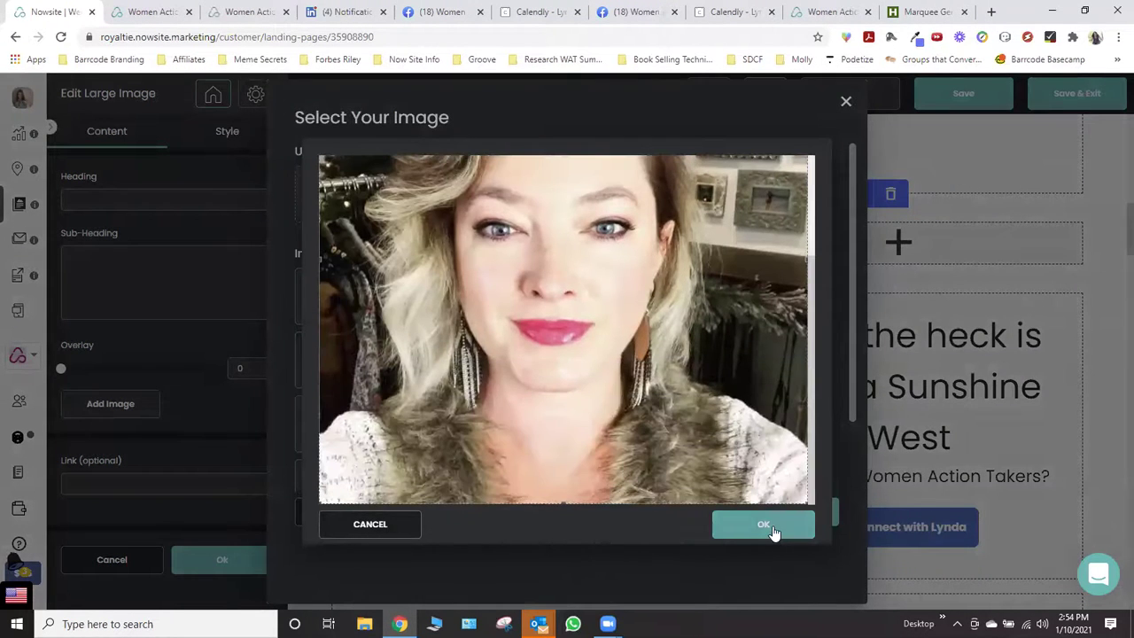
left_click(773, 529)
left_click(789, 514)
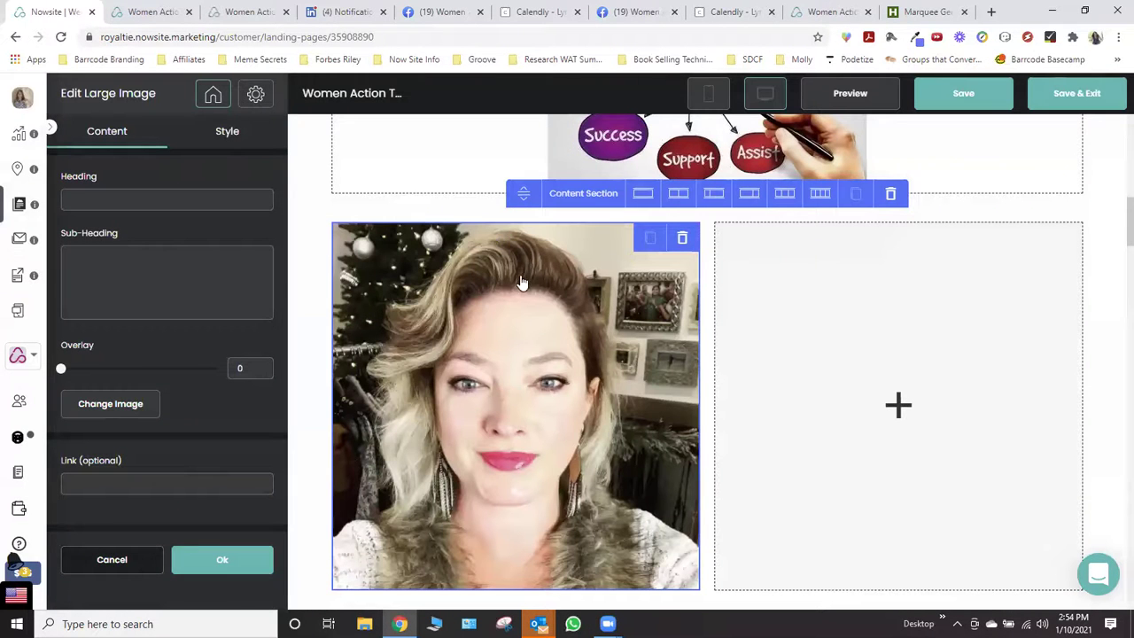
left_click(246, 563)
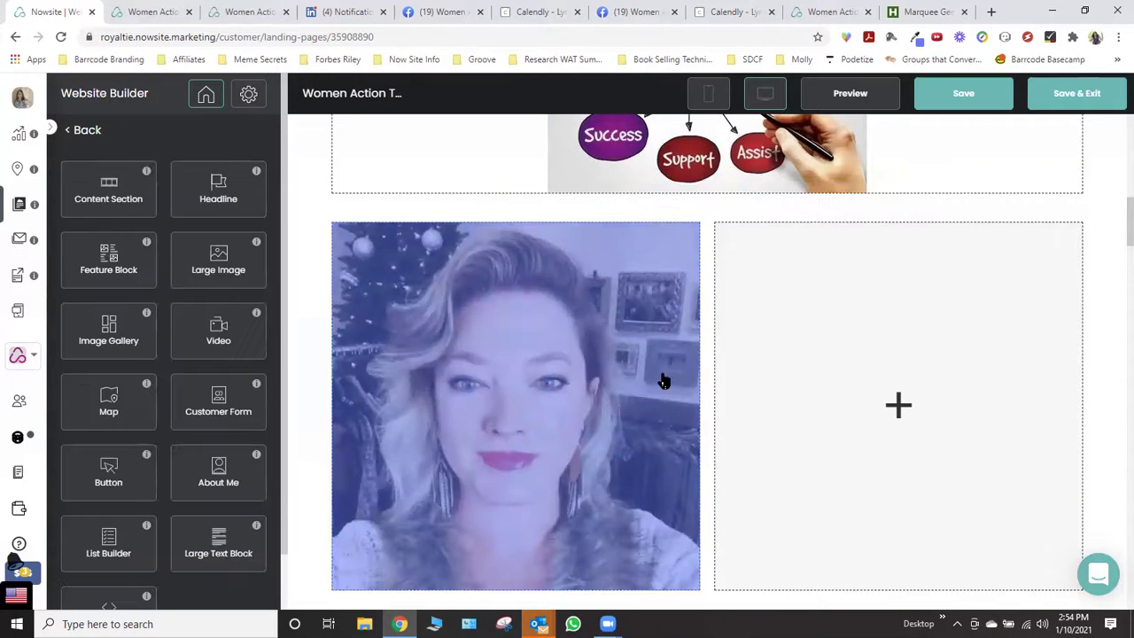
Add a Large Image block to the empty column beside the fur-collar photo with overlay 0
scroll(860, 361, "down", 3)
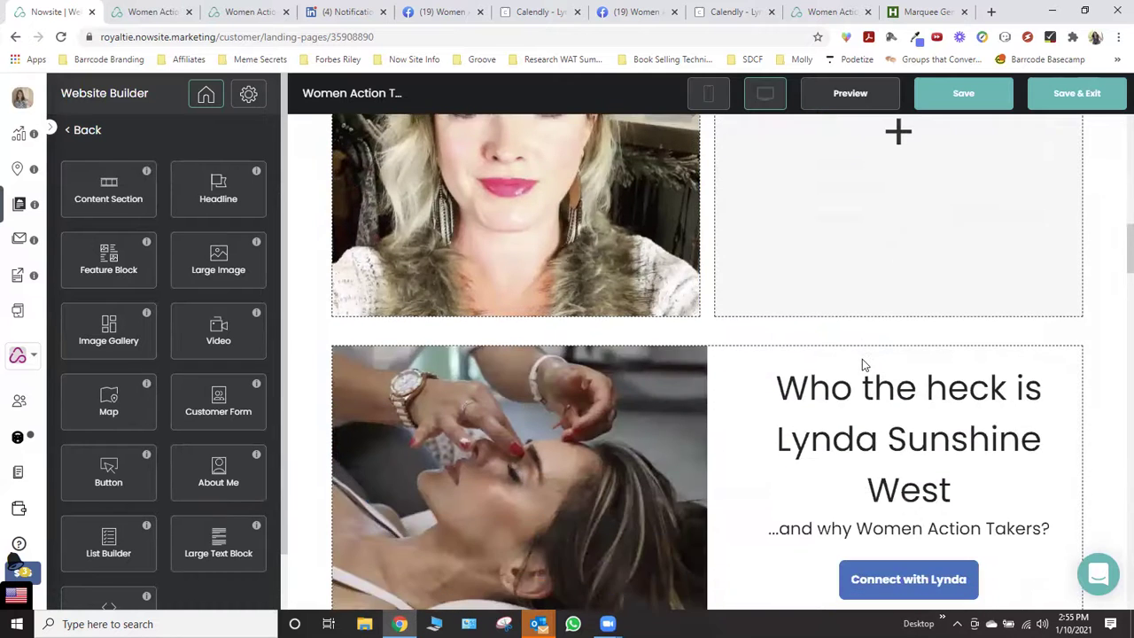
scroll(526, 379, "up", 3)
left_click_drag(218, 258, 840, 376)
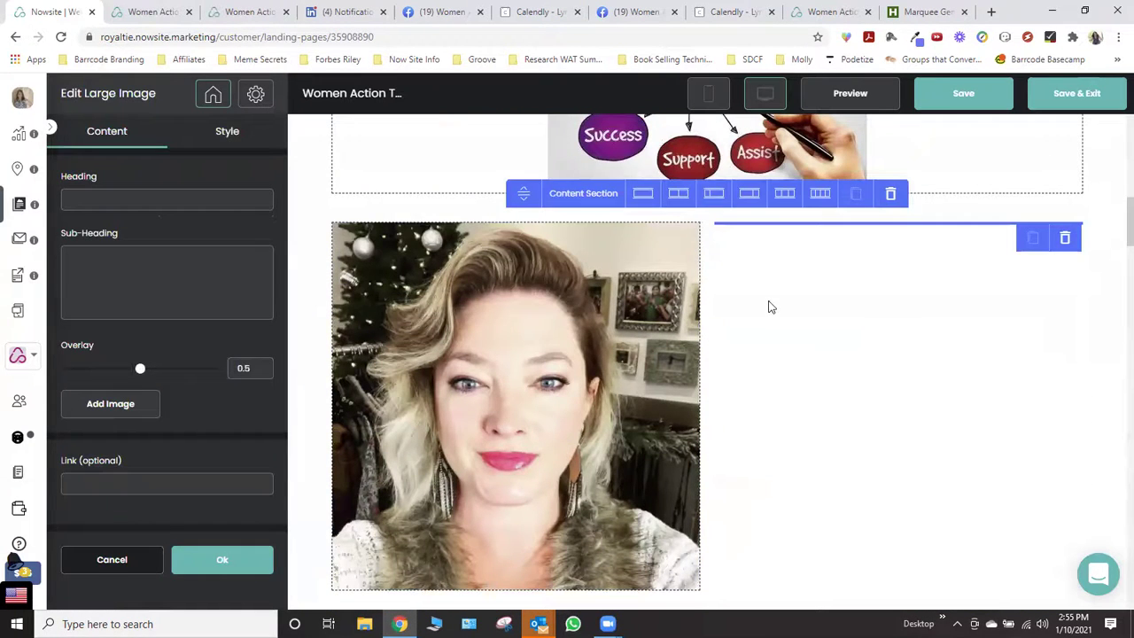
left_click_drag(138, 367, 60, 368)
Upload the unnamed (1) picture of falling dollar bills into the new block, cropping off about a quarter of its width on the right
left_click(101, 403)
scroll(678, 375, "down", 2)
scroll(679, 375, "up", 2)
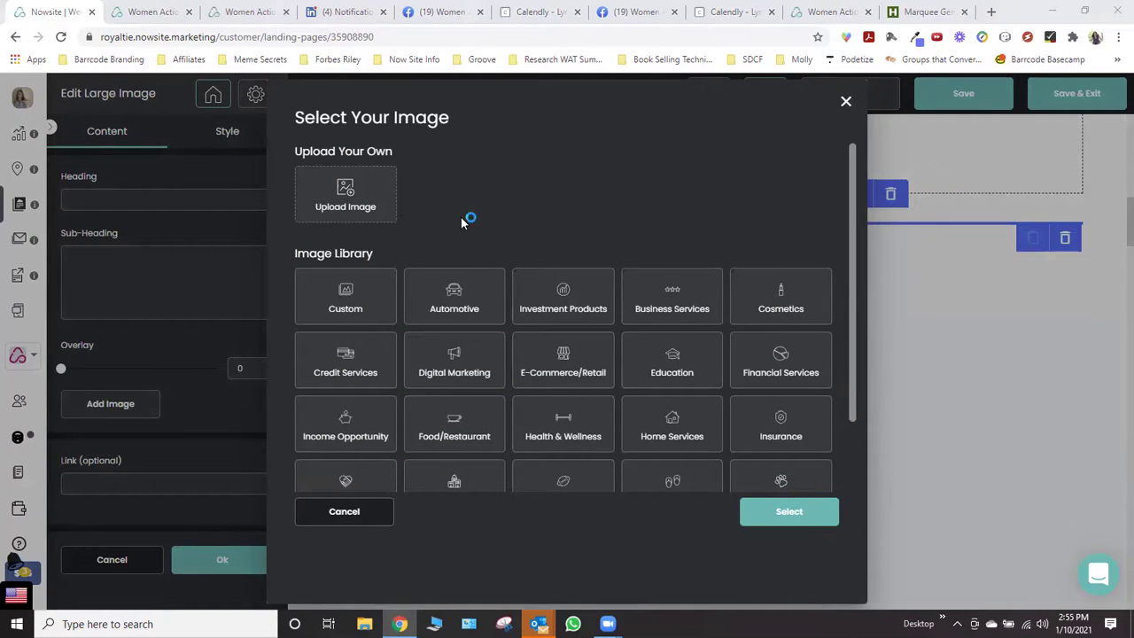
scroll(694, 358, "down", 3)
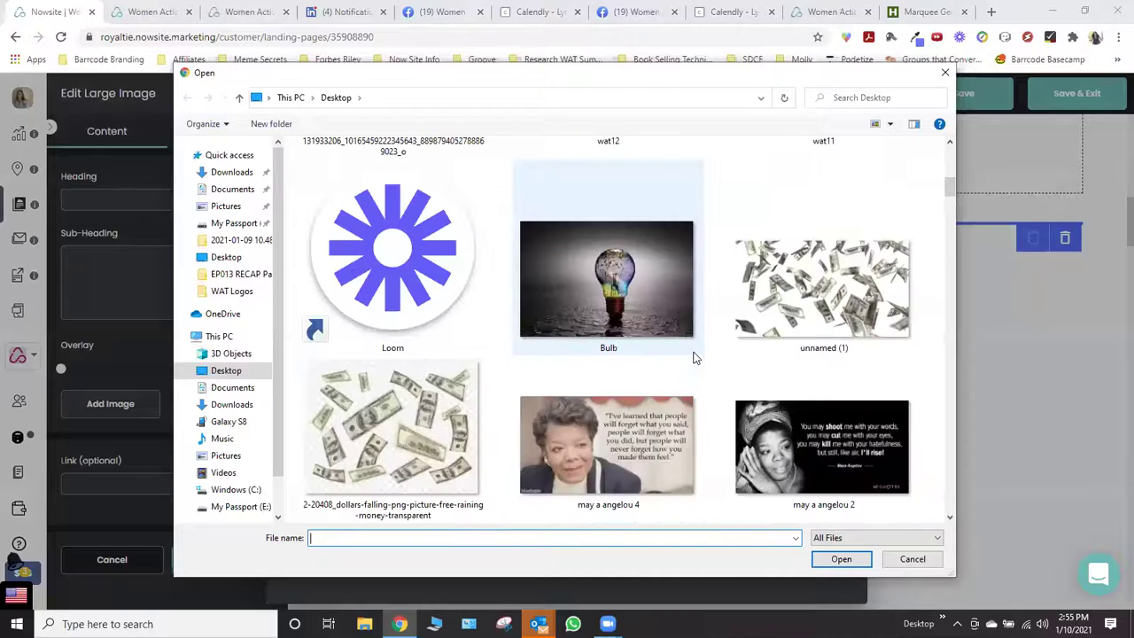
left_click(793, 320)
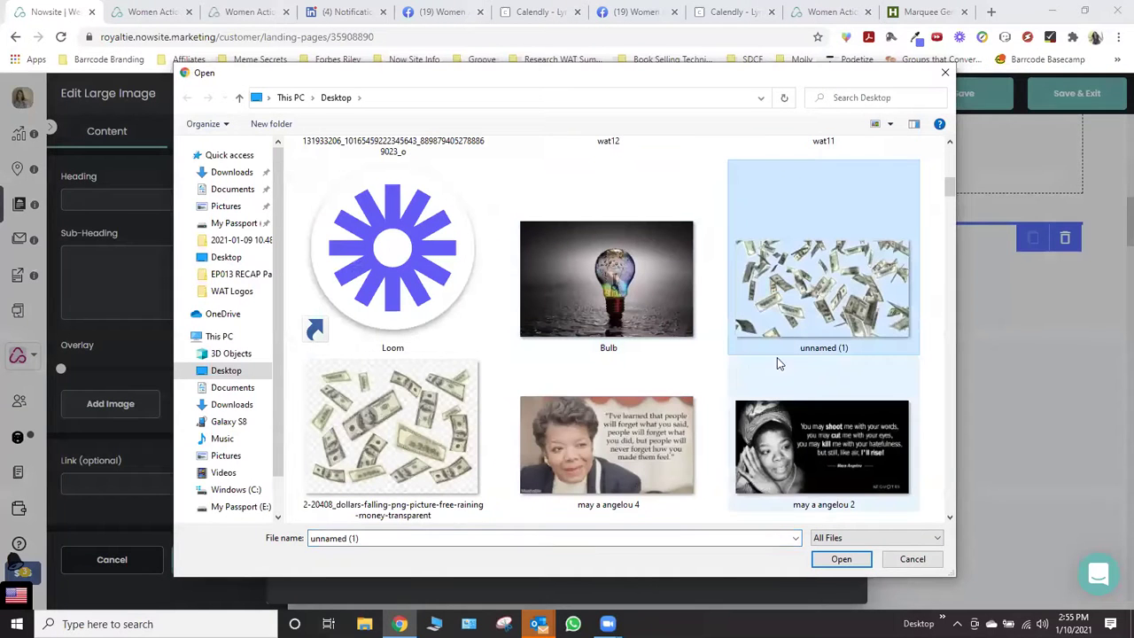
left_click(844, 558)
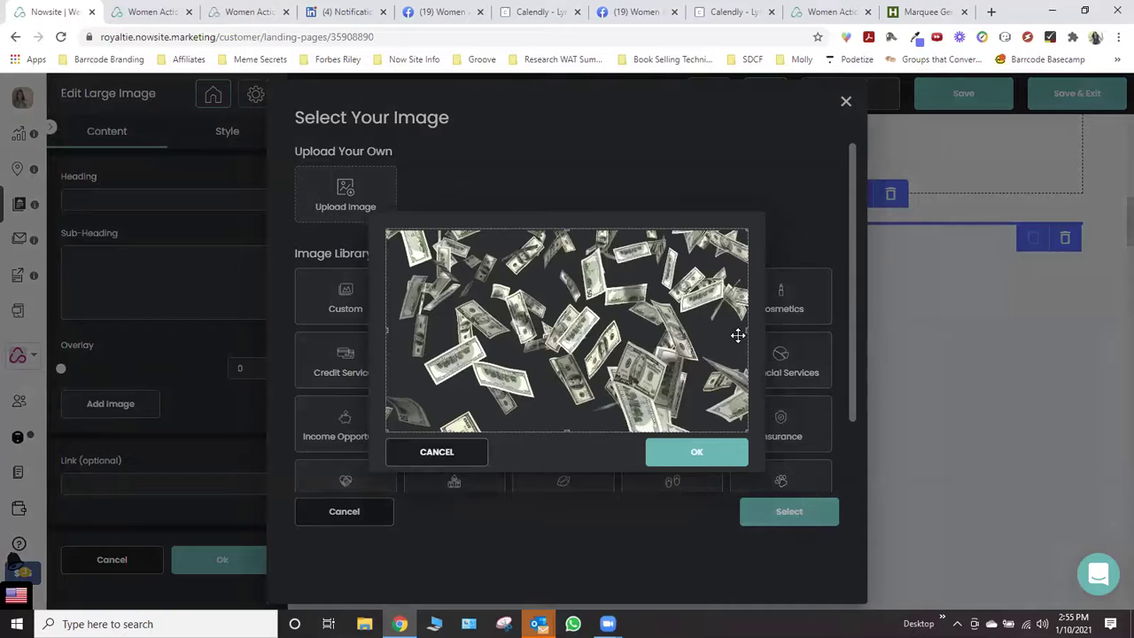
left_click_drag(745, 330, 653, 331)
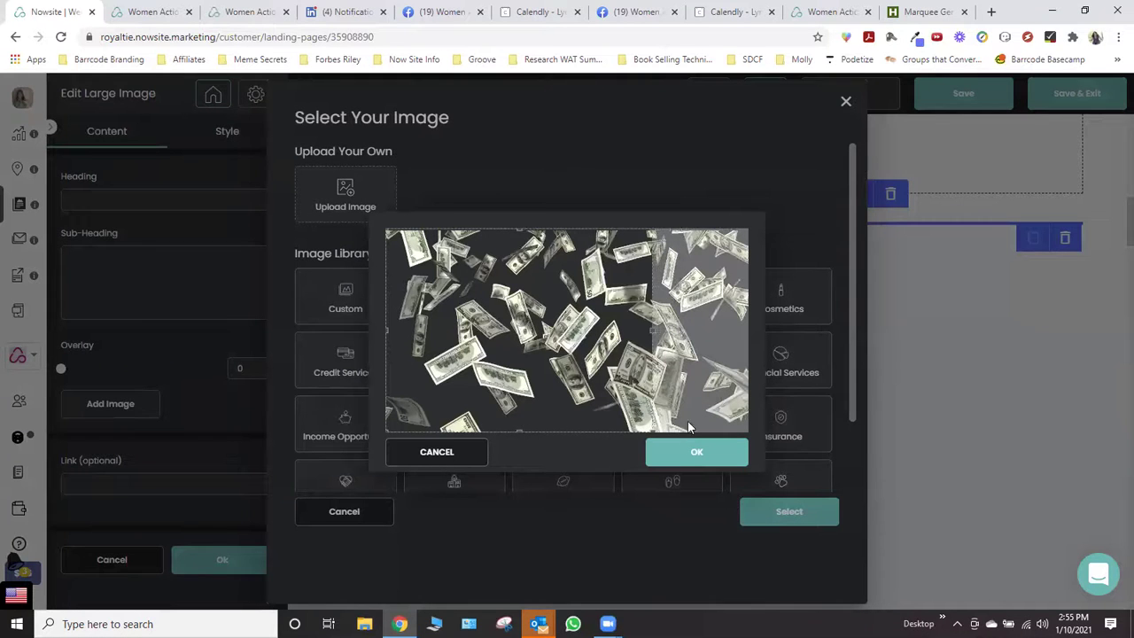
left_click(698, 453)
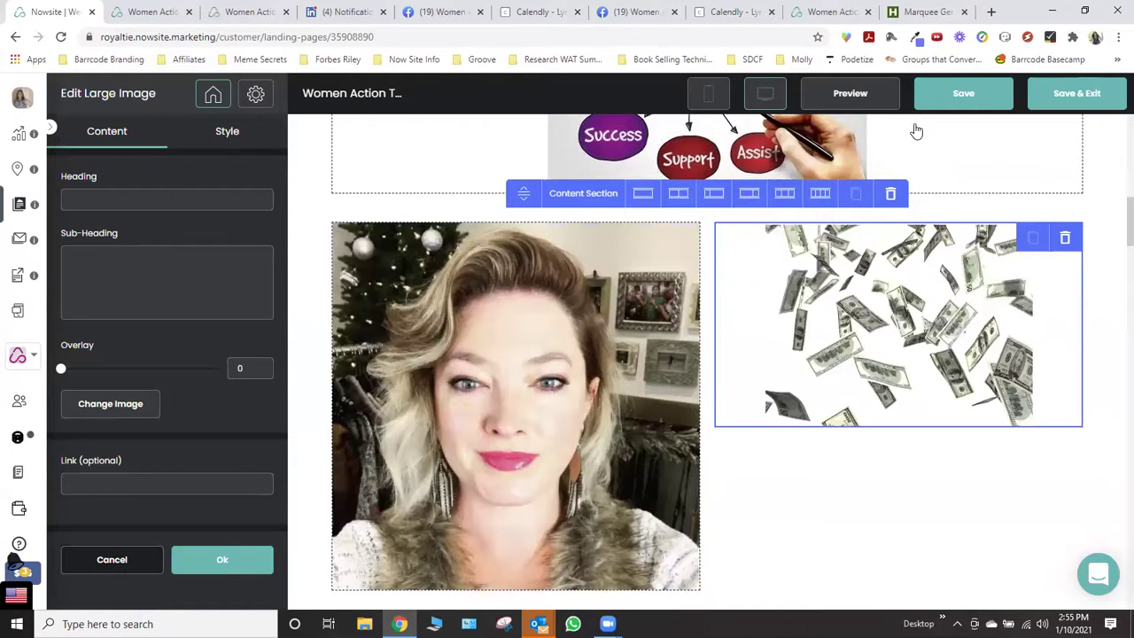
scroll(779, 277, "up", 7)
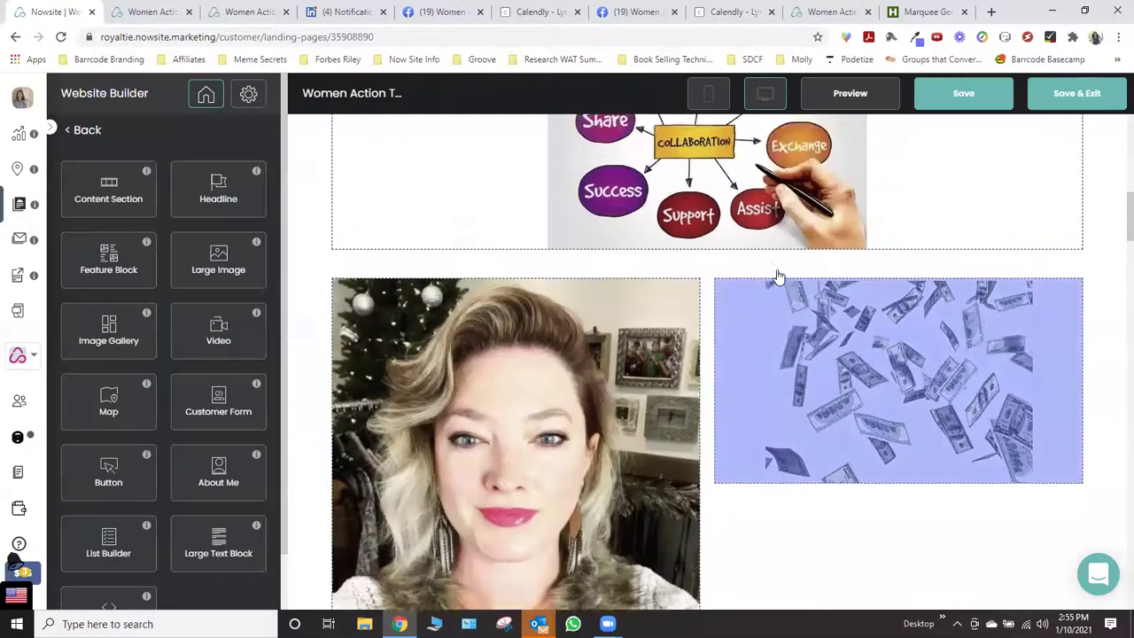
scroll(780, 277, "down", 2)
scroll(777, 276, "down", 1)
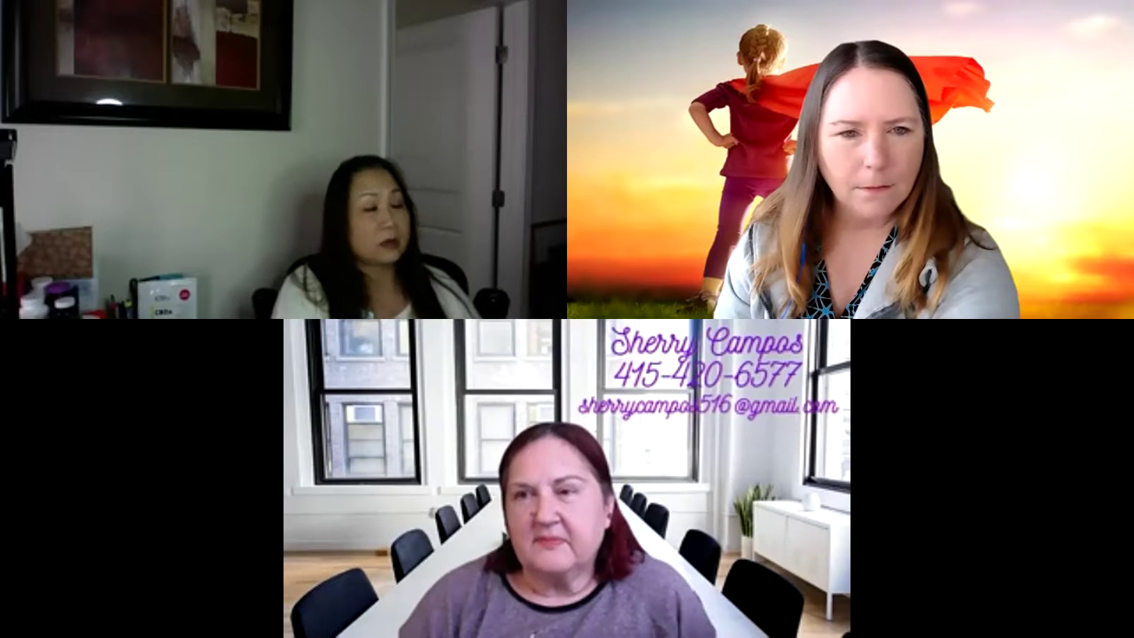
Examine the scrolling text and countdown timer on the published Women Action Takers networking events page
scroll(682, 336, "down", 3)
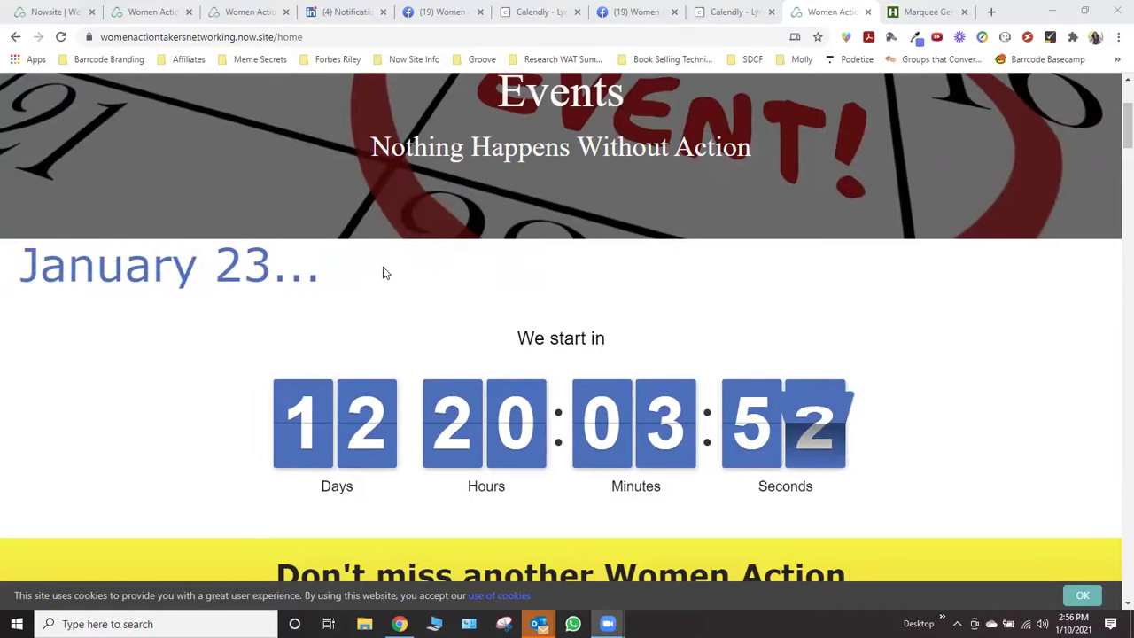
scroll(689, 269, "down", 1)
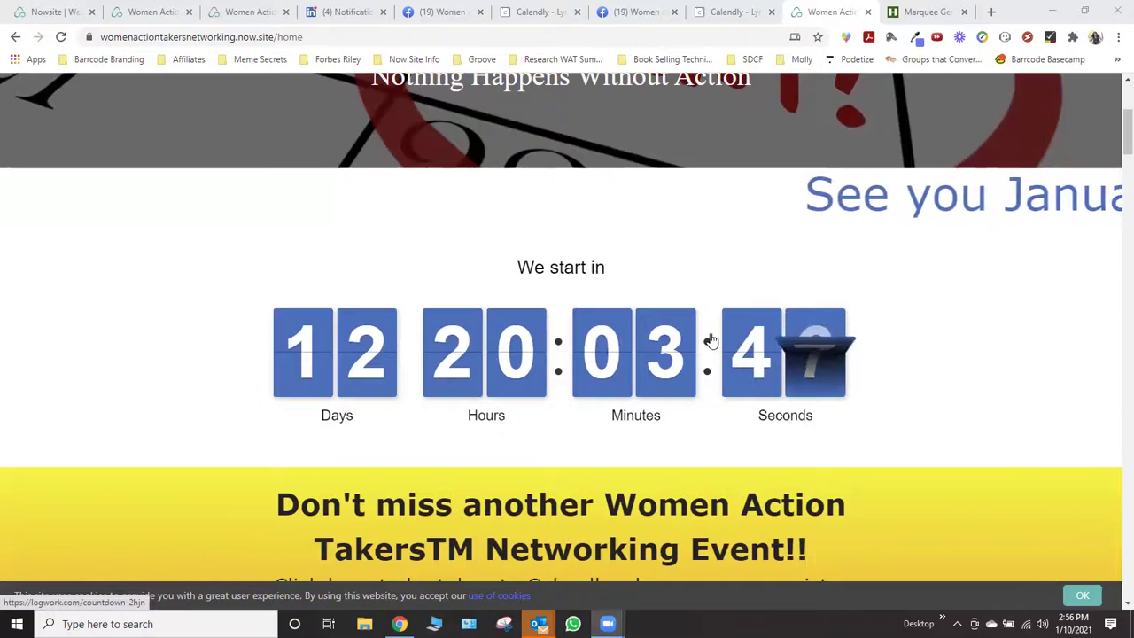
scroll(710, 341, "up", 3)
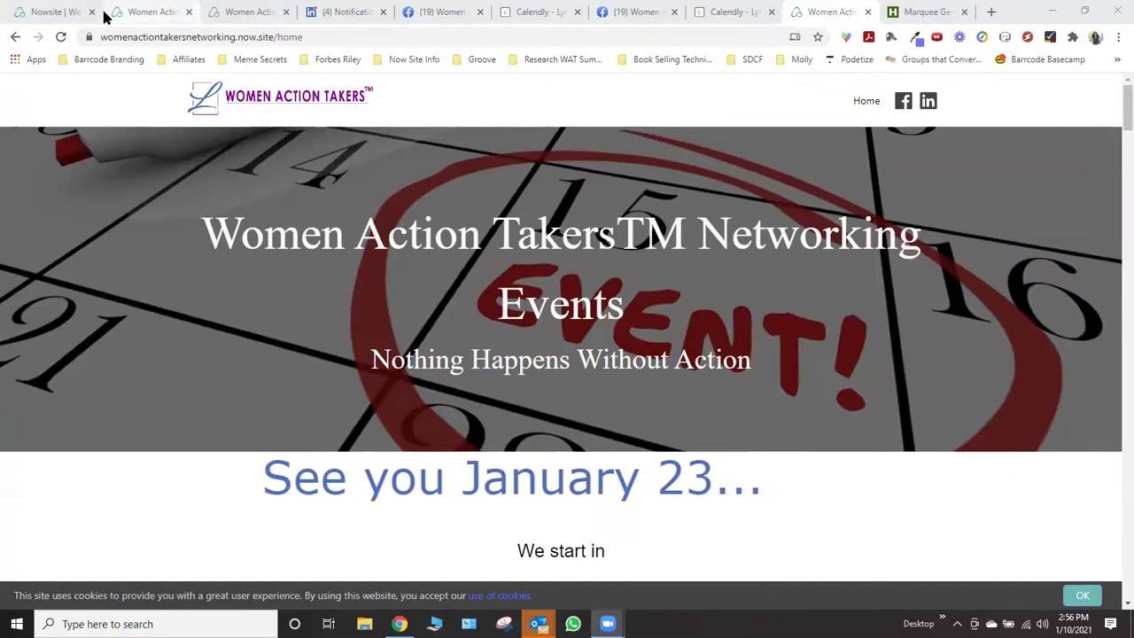
Switch back to the website builder, add a one-column content section directly below the page header, and place a Code Snippet block in it
left_click(48, 11)
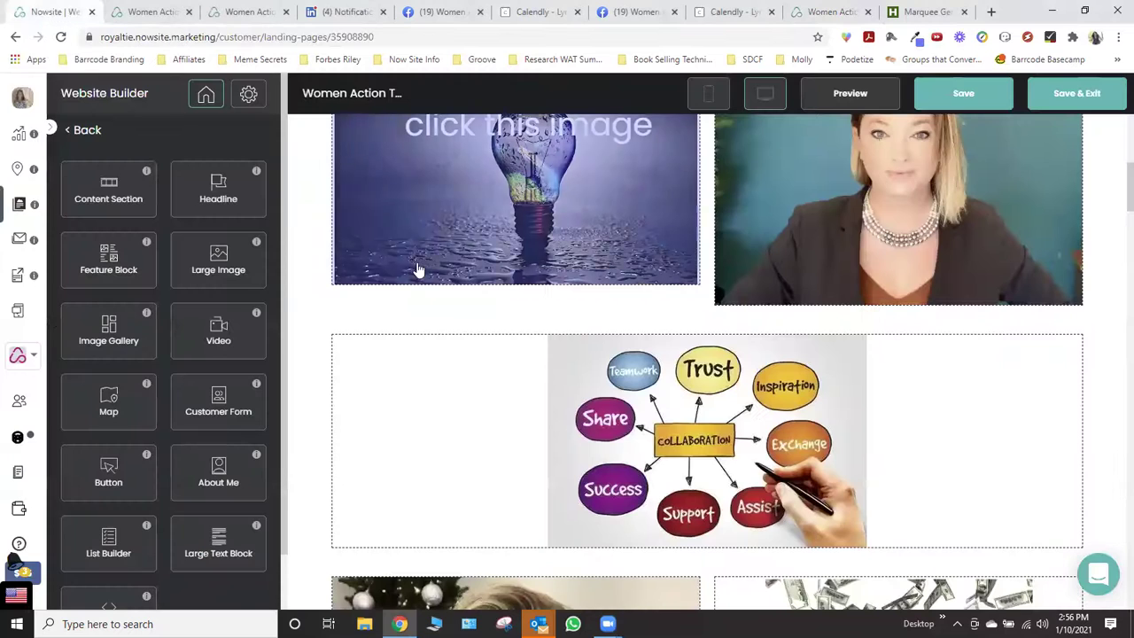
scroll(418, 349, "down", 2)
scroll(421, 350, "up", 6)
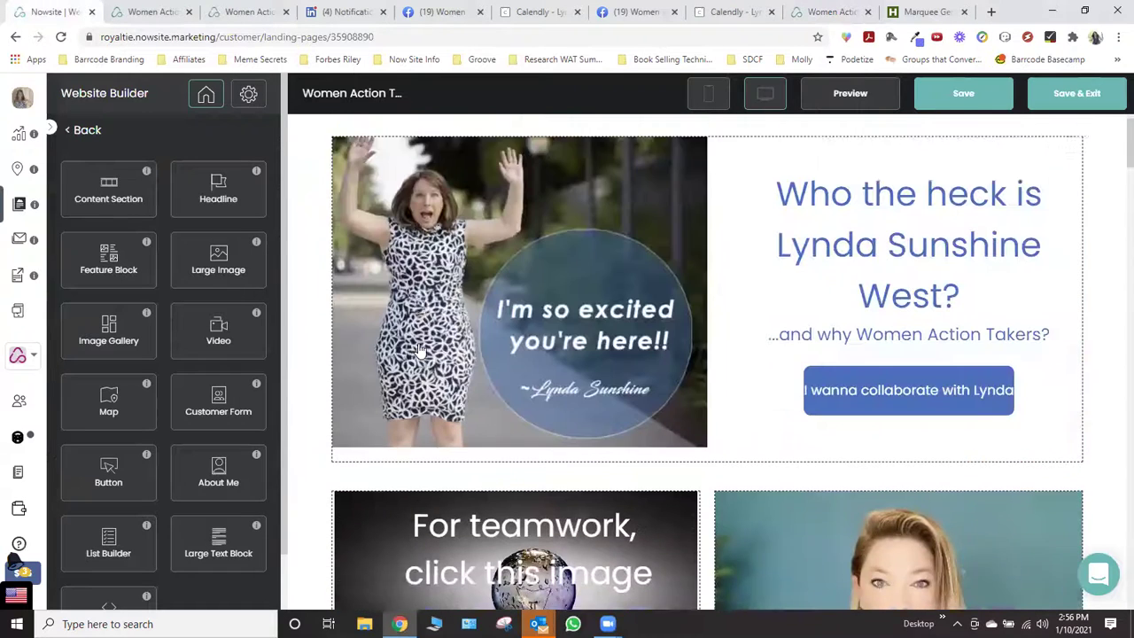
scroll(421, 350, "up", 1)
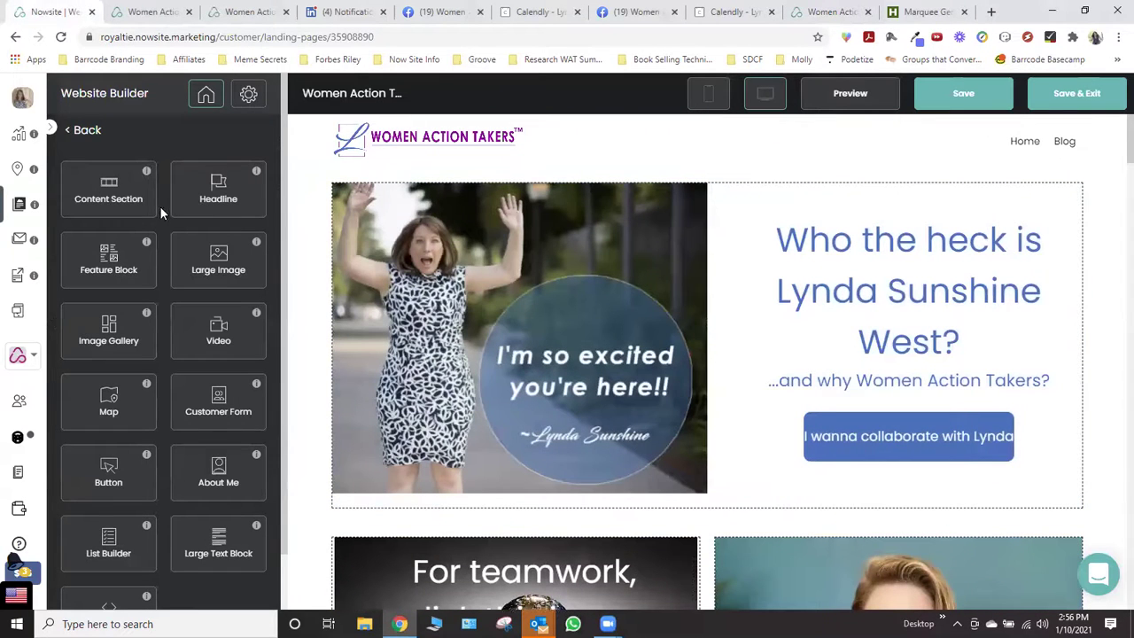
scroll(132, 363, "down", 1)
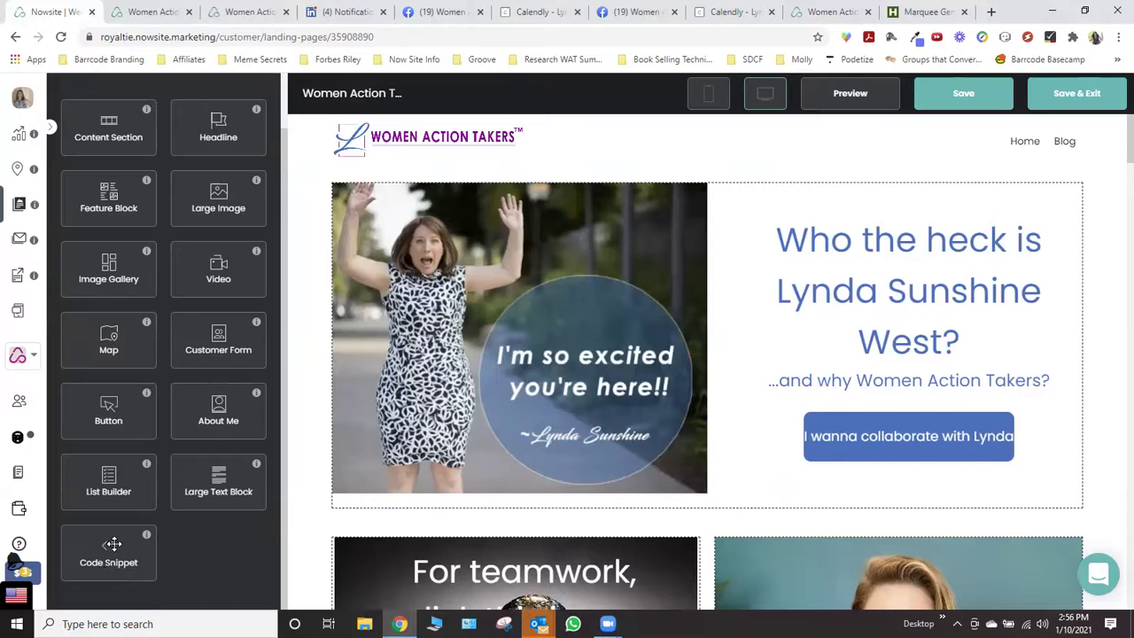
scroll(133, 301, "up", 1)
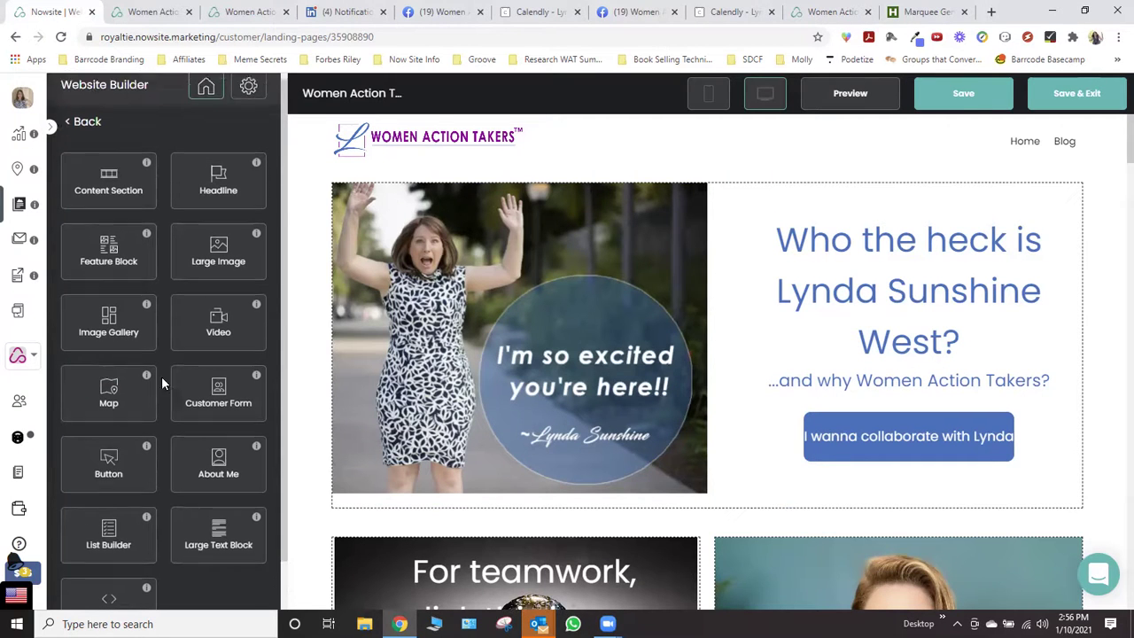
left_click_drag(133, 202, 413, 188)
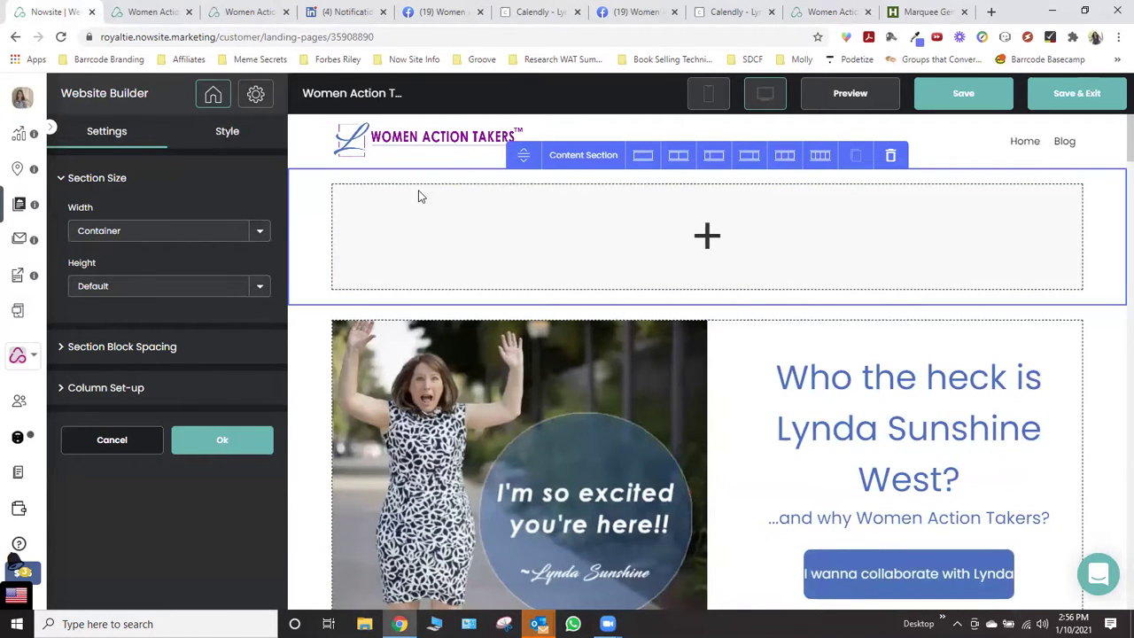
left_click(210, 441)
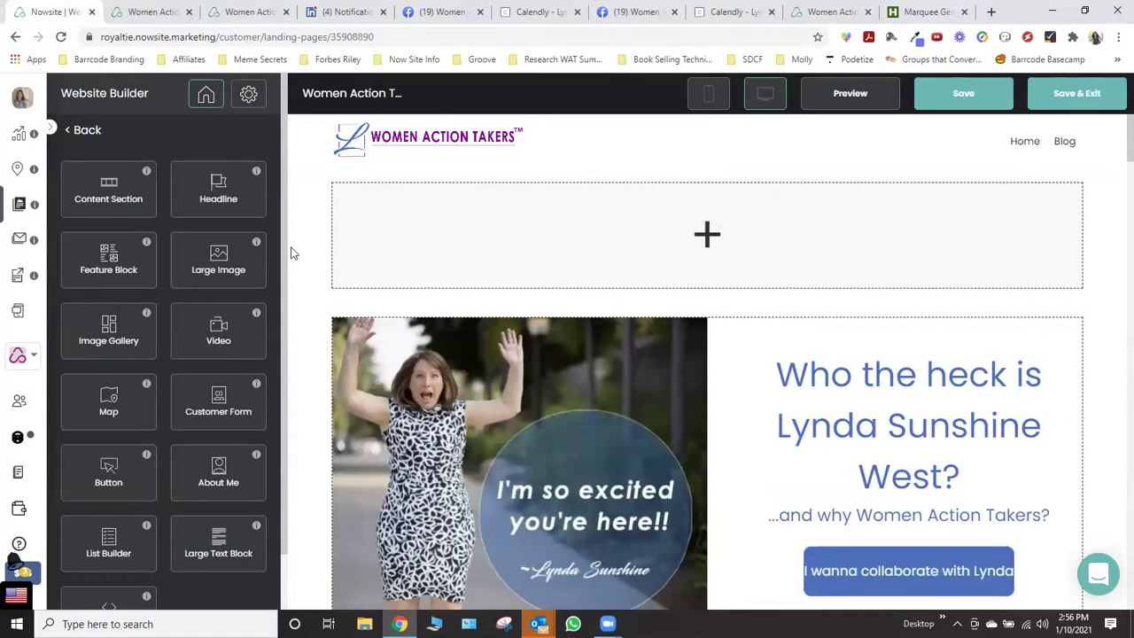
scroll(192, 357, "down", 2)
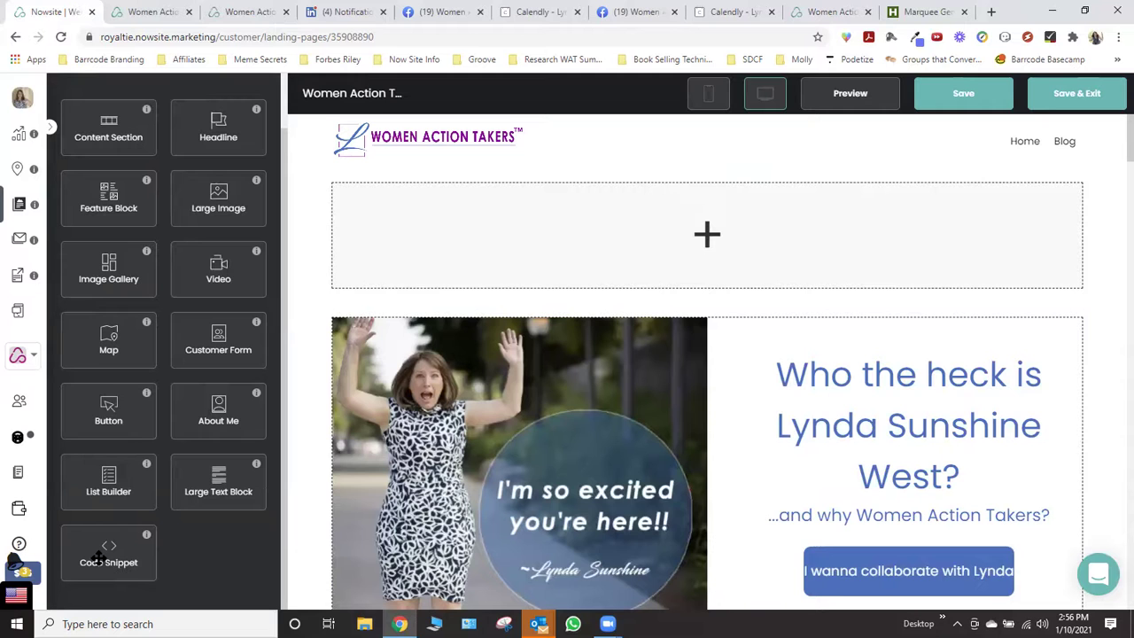
left_click_drag(108, 554, 683, 253)
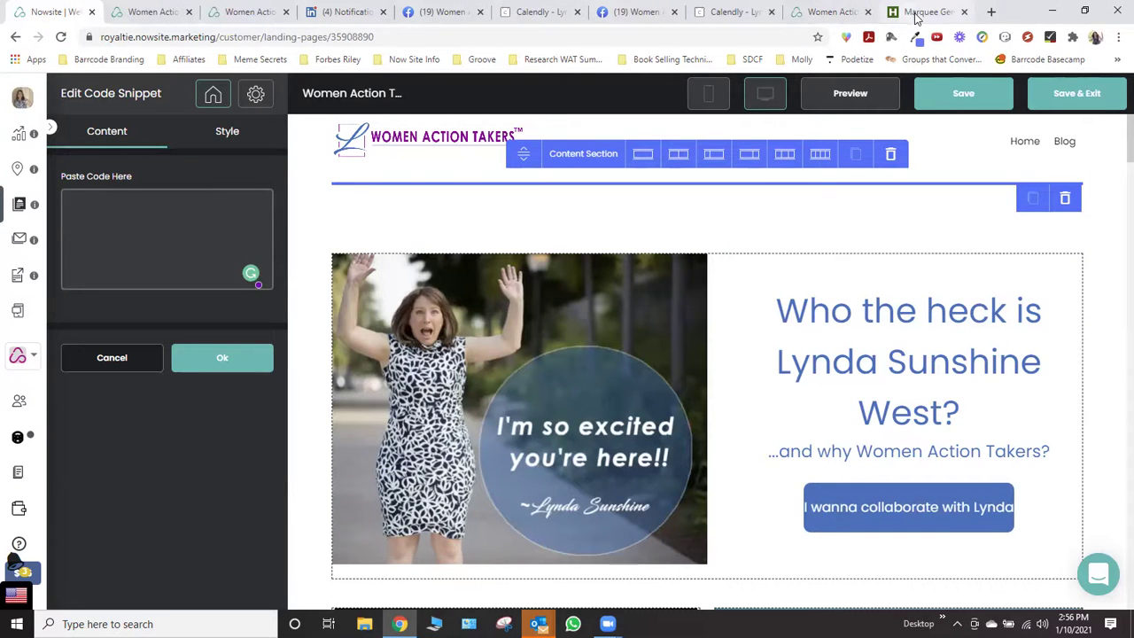
Open the bookmarked Free Countdown Timer Widget page in a new browser tab
left_click(991, 11)
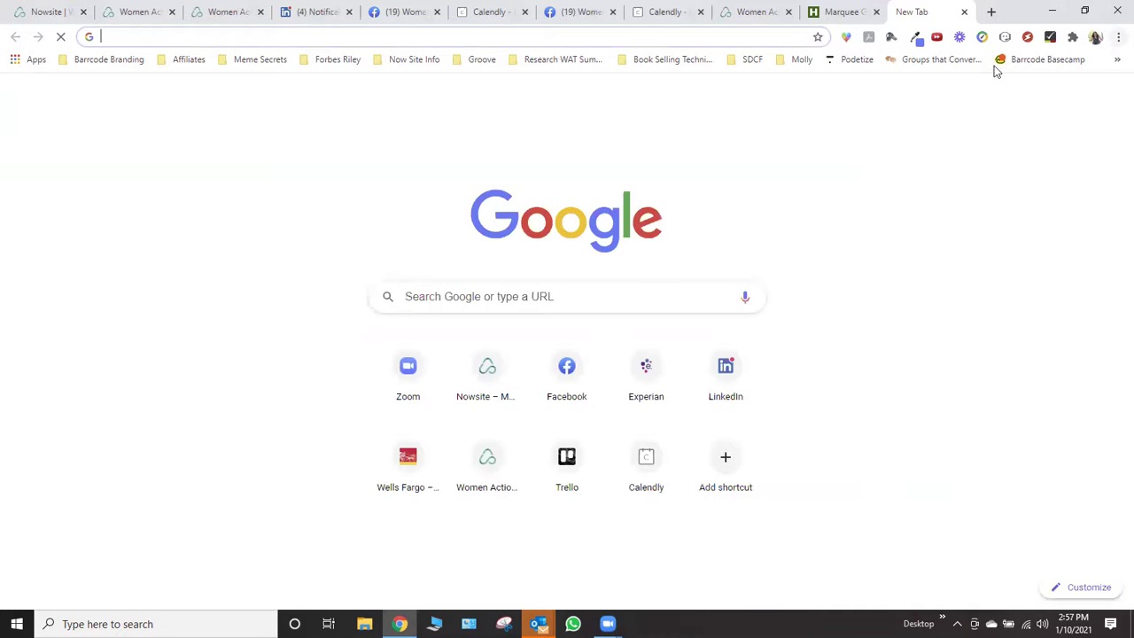
key("alt+f")
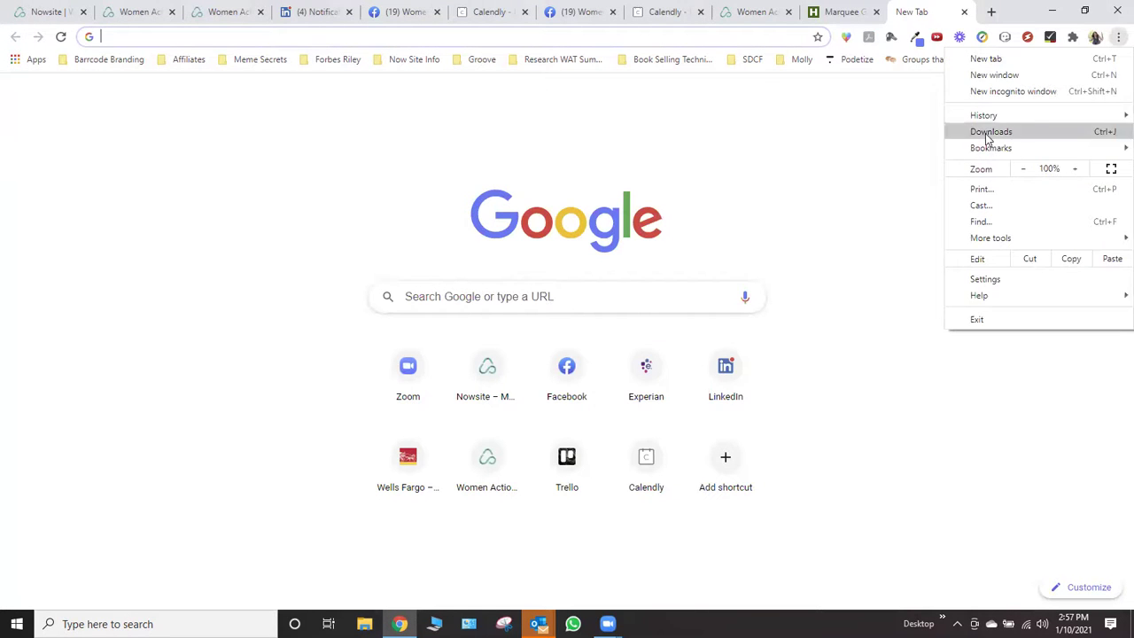
mouse_move(982, 149)
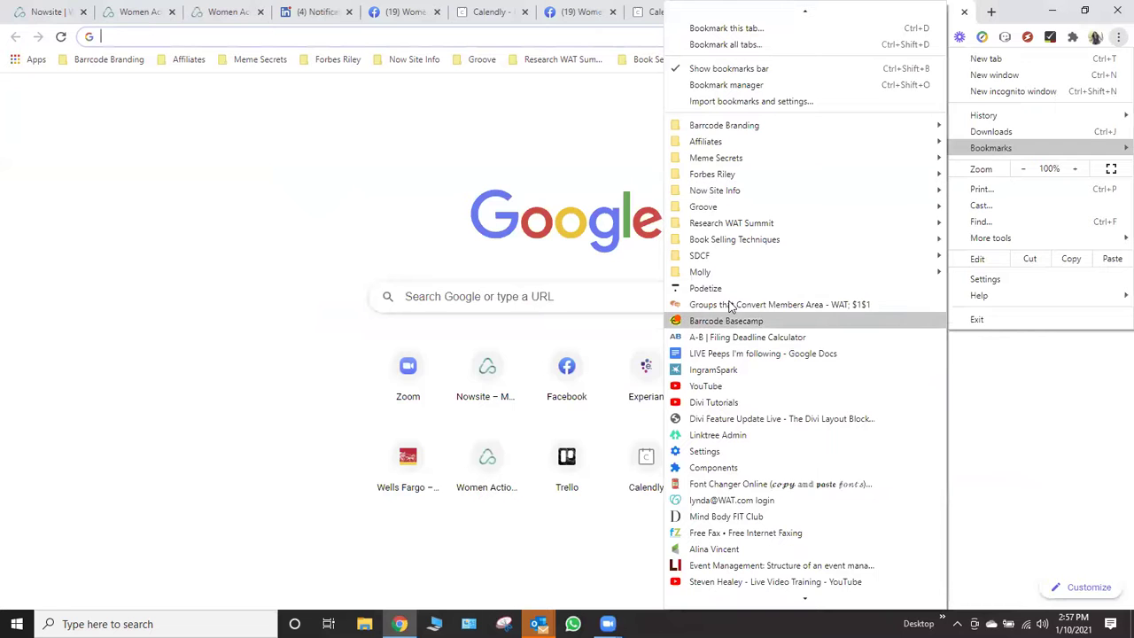
mouse_move(800, 601)
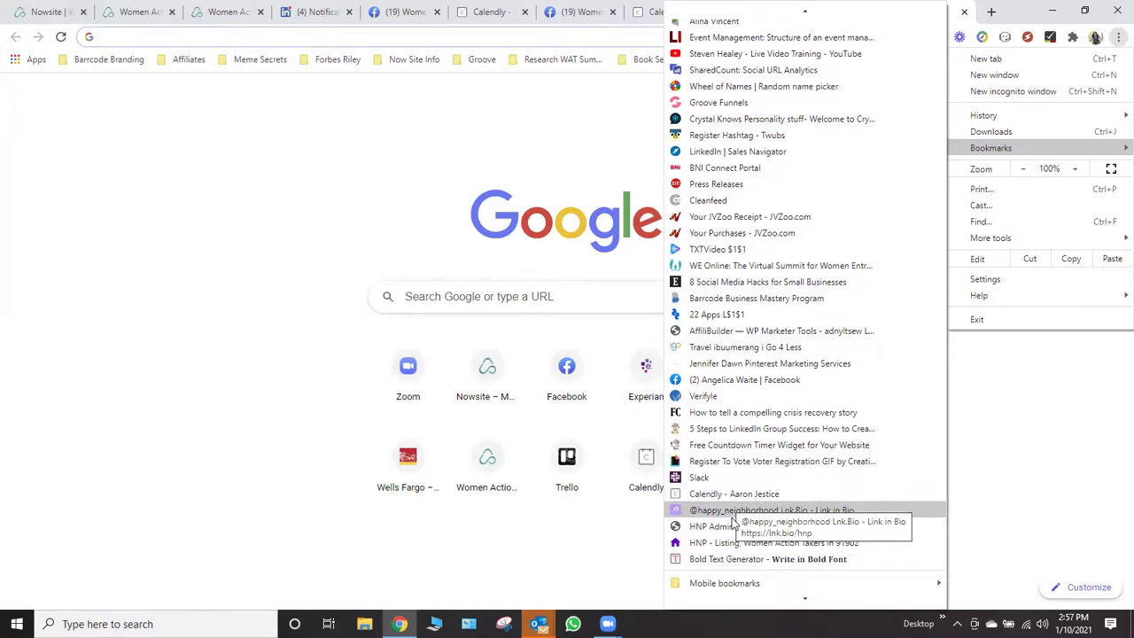
left_click(735, 445)
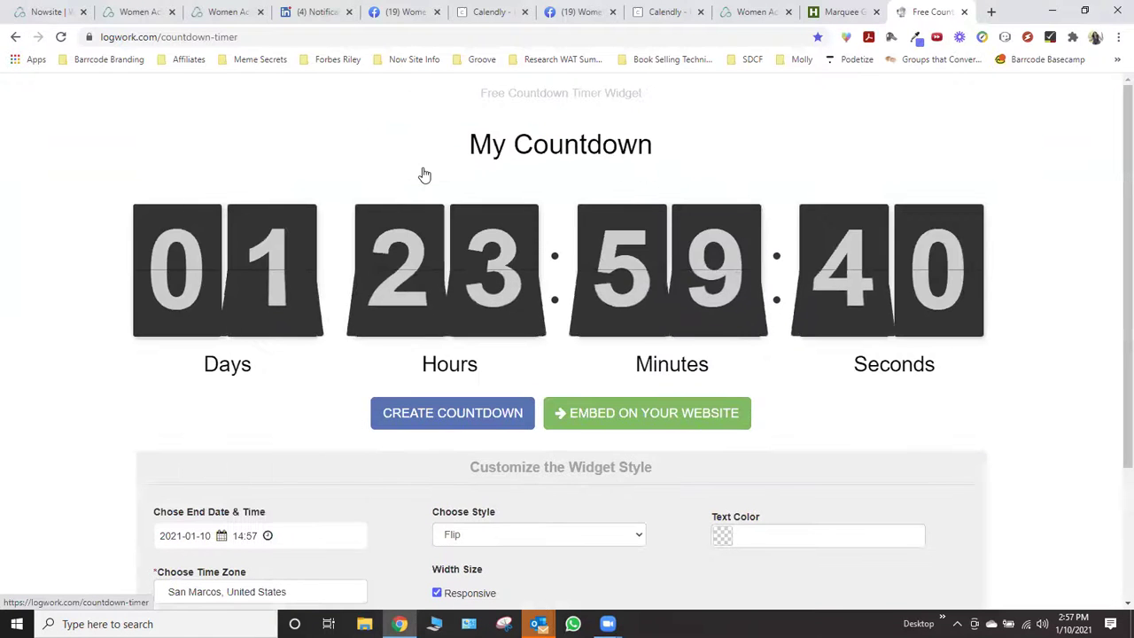
scroll(361, 343, "down", 1)
scroll(362, 344, "down", 1)
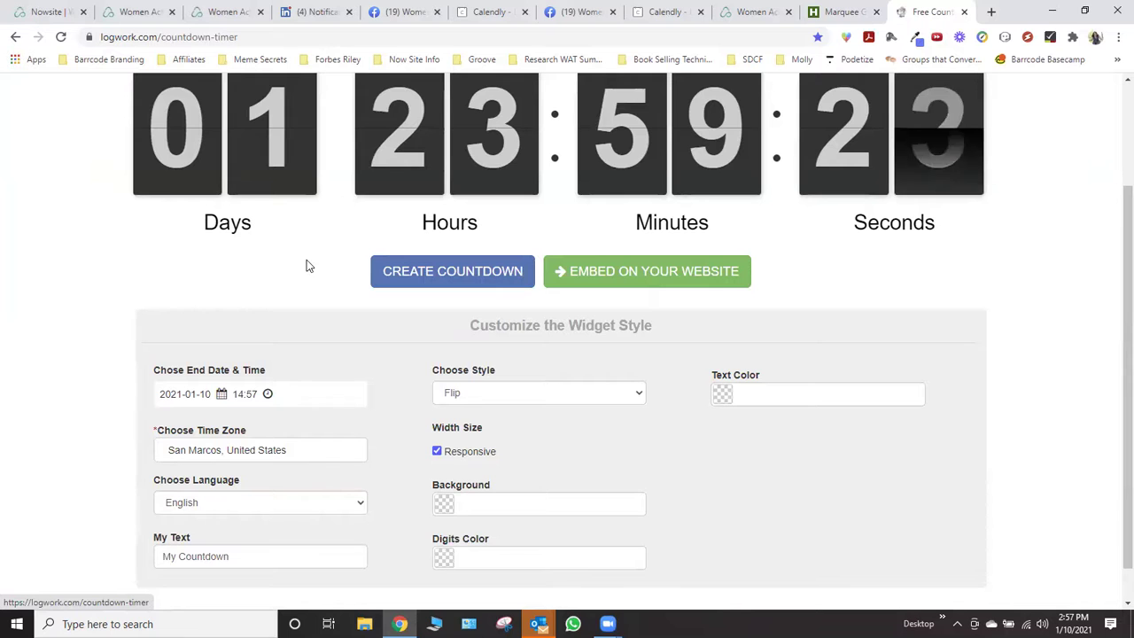
scroll(281, 292, "down", 1)
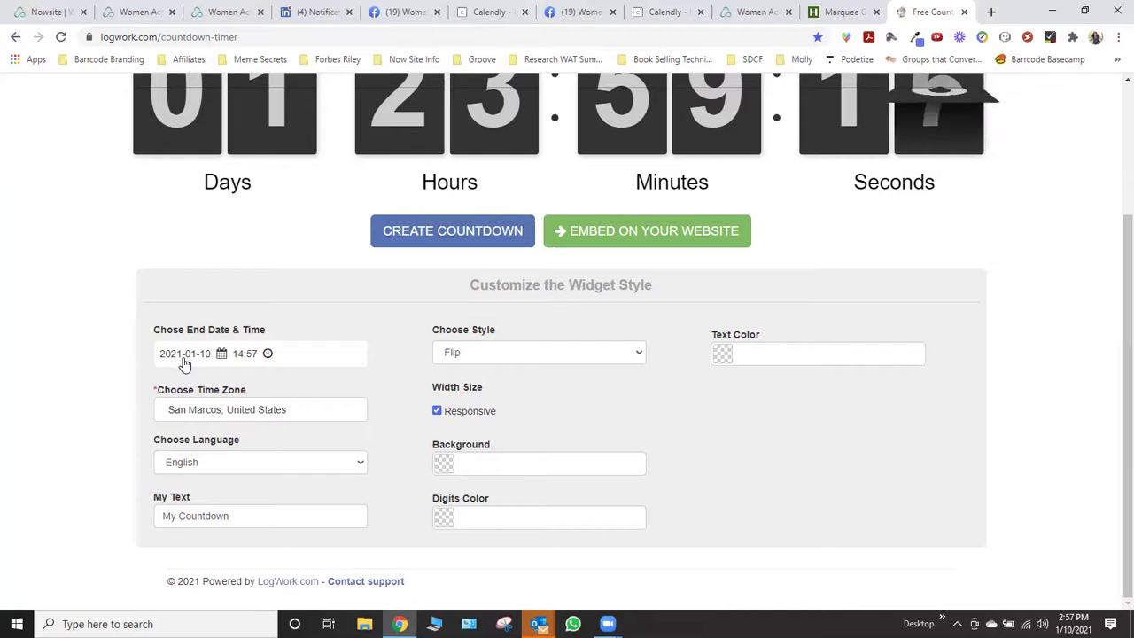
left_click(326, 346)
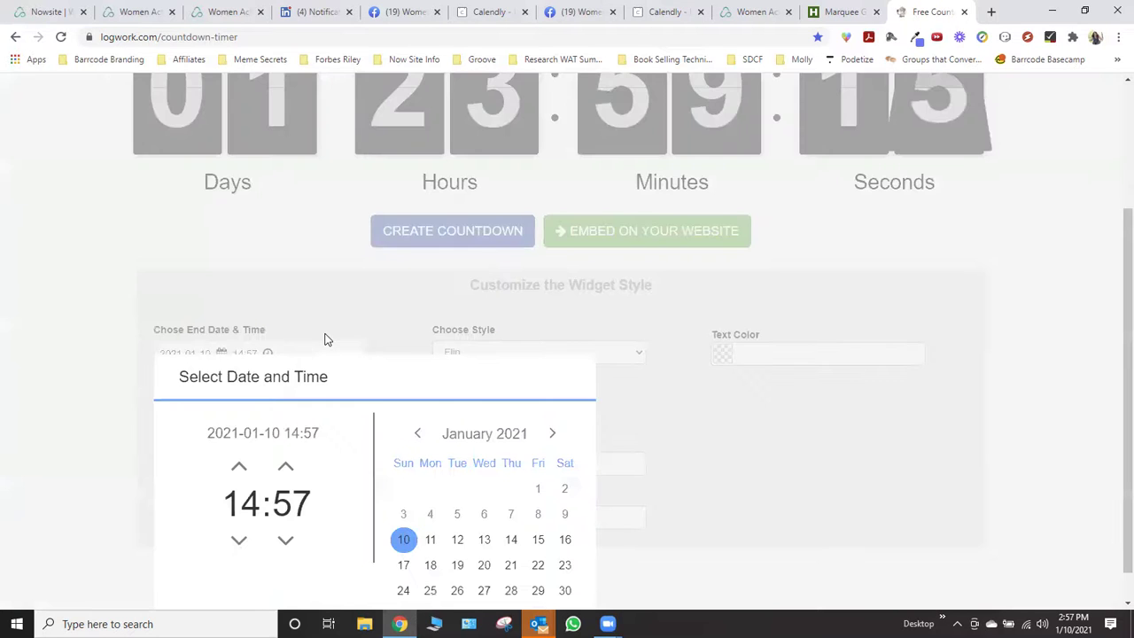
scroll(506, 439, "down", 1)
left_click(434, 505)
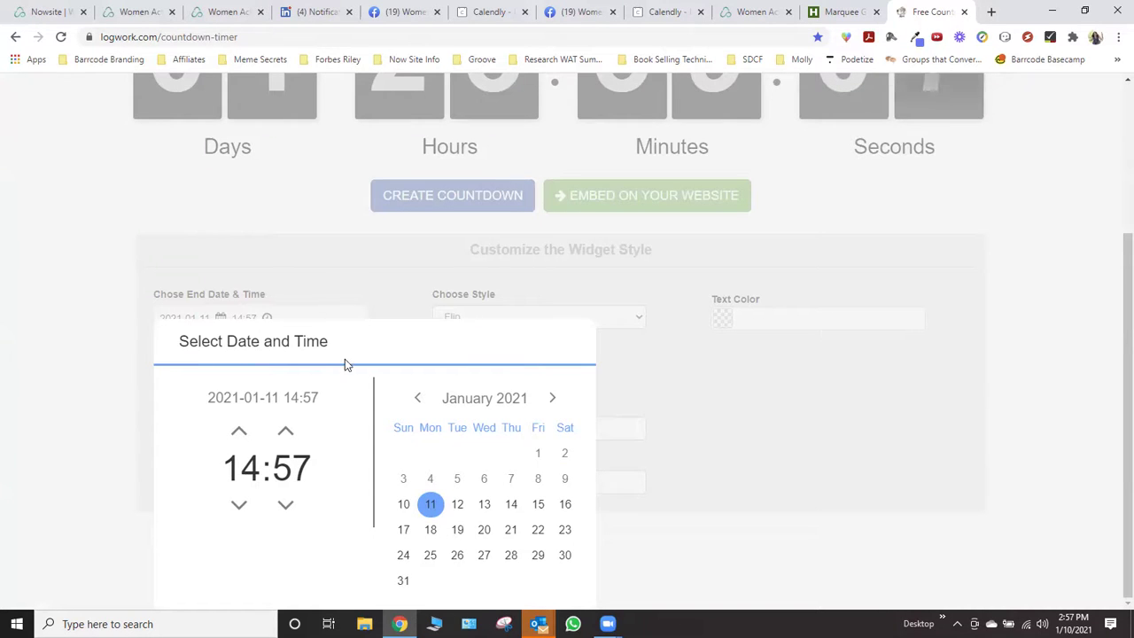
left_click(285, 432)
left_click(285, 432)
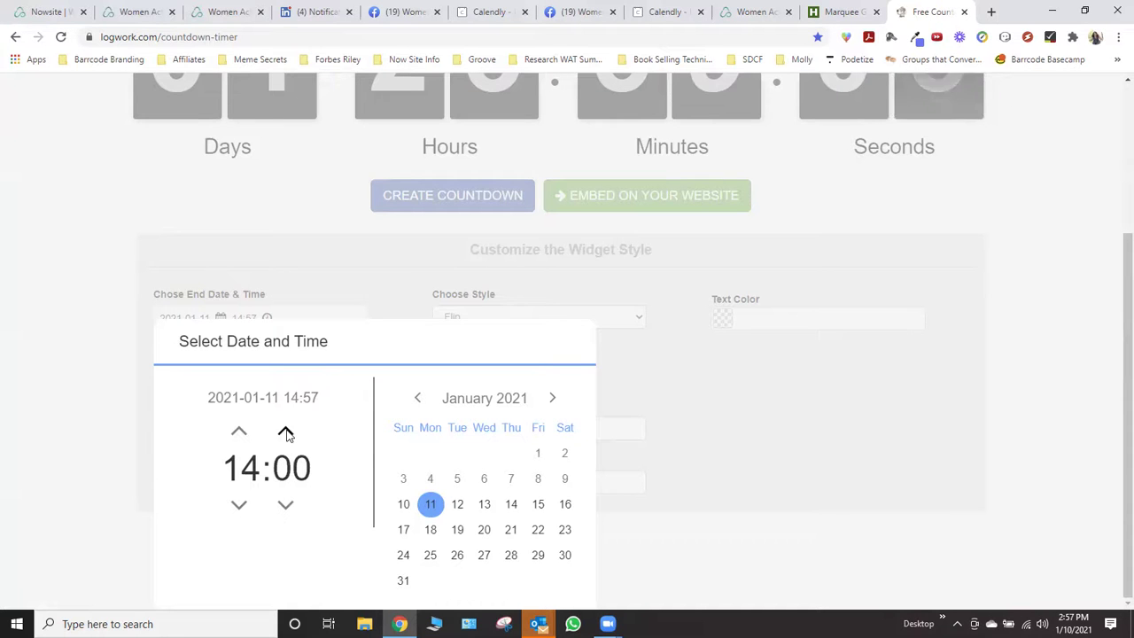
left_click(387, 286)
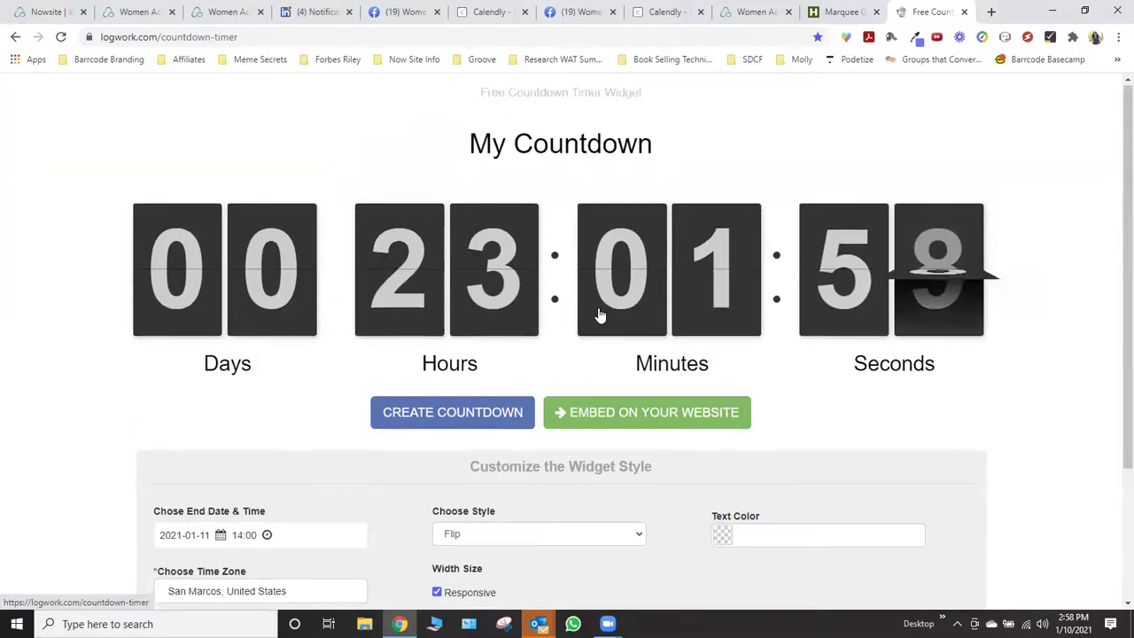
Try the Flip v2, Flip v3 and Columns styles on the countdown, and return it to the Flip style
scroll(597, 314, "down", 3)
left_click(501, 393)
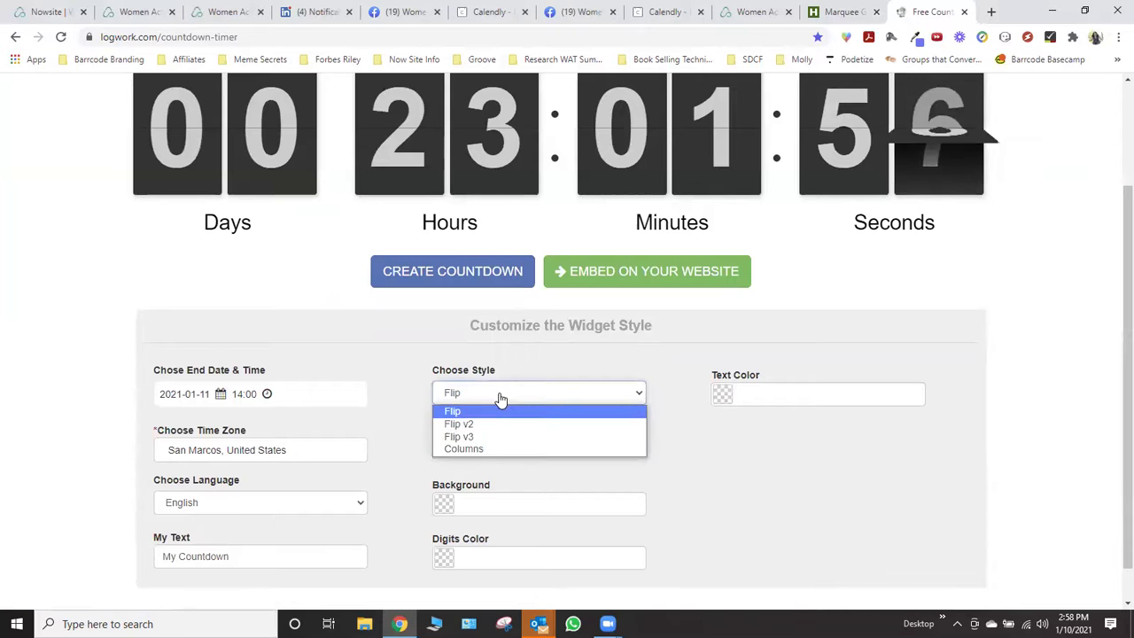
left_click(476, 425)
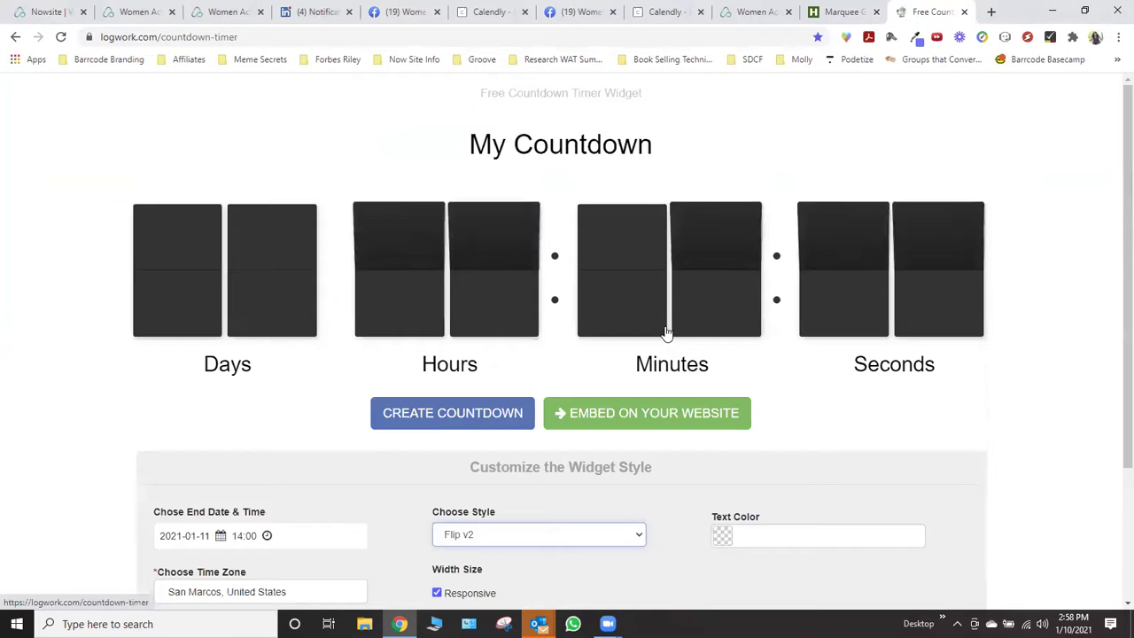
scroll(577, 353, "down", 1)
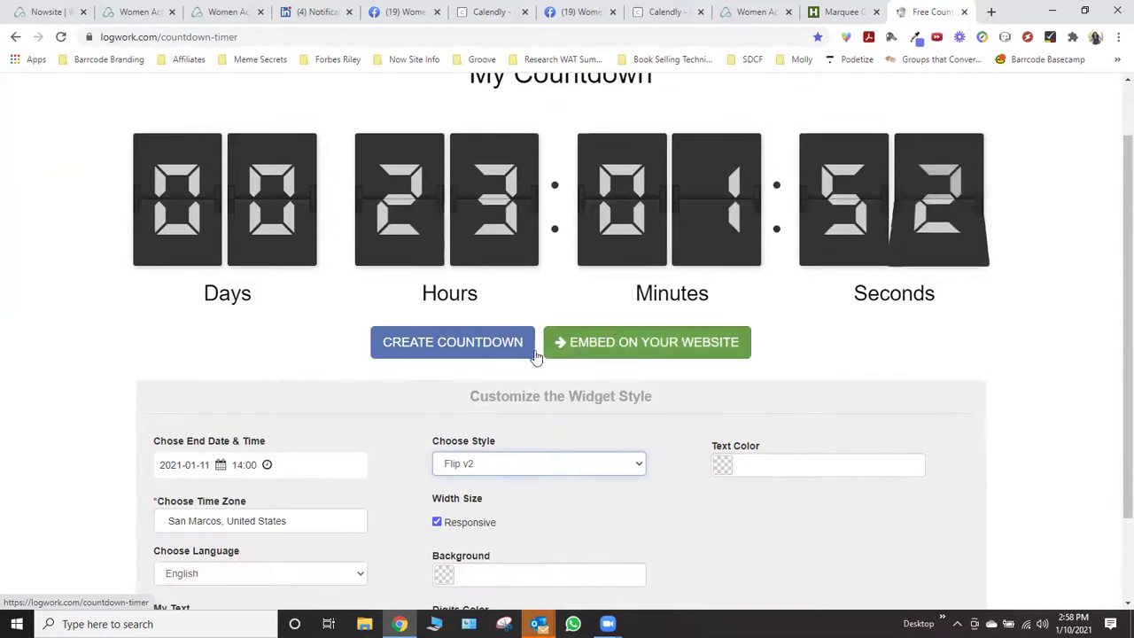
left_click(531, 463)
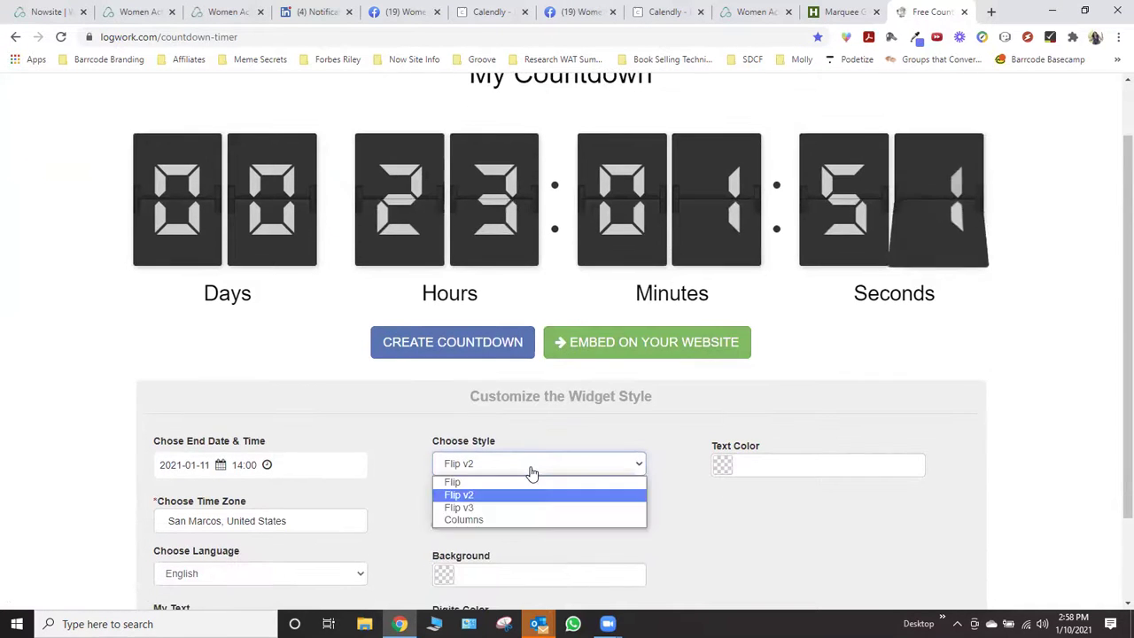
left_click(493, 507)
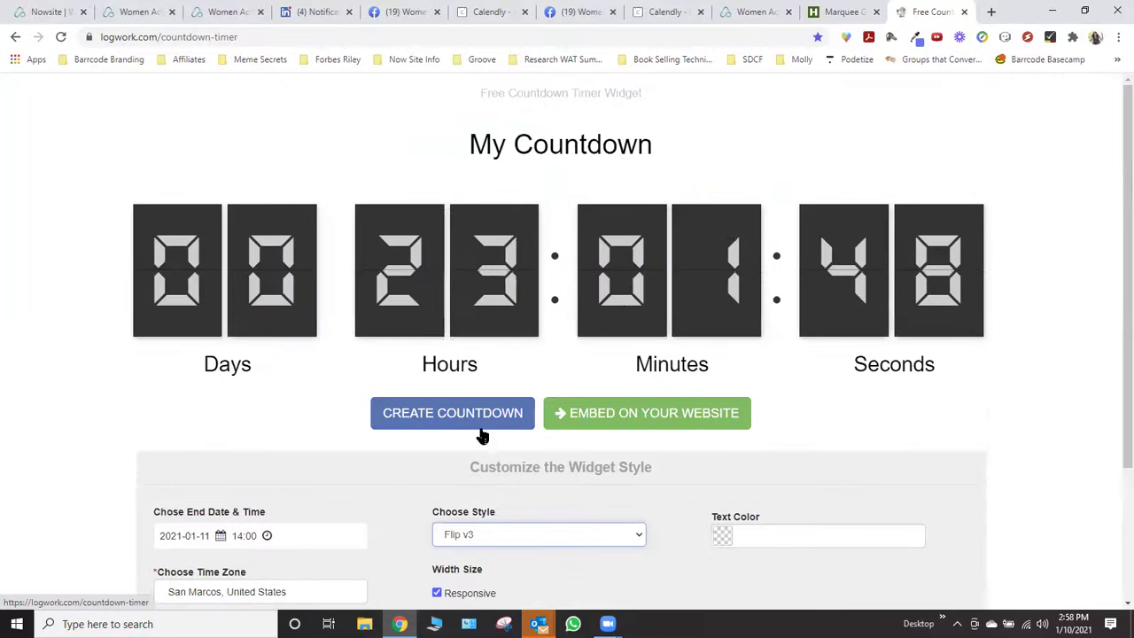
left_click(481, 536)
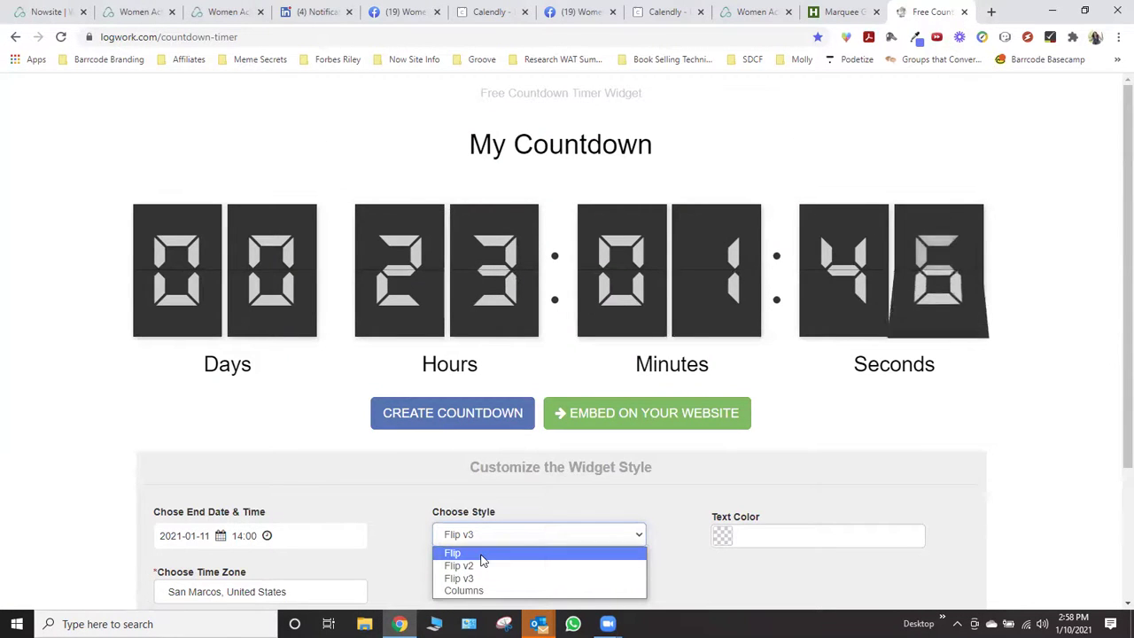
left_click(479, 589)
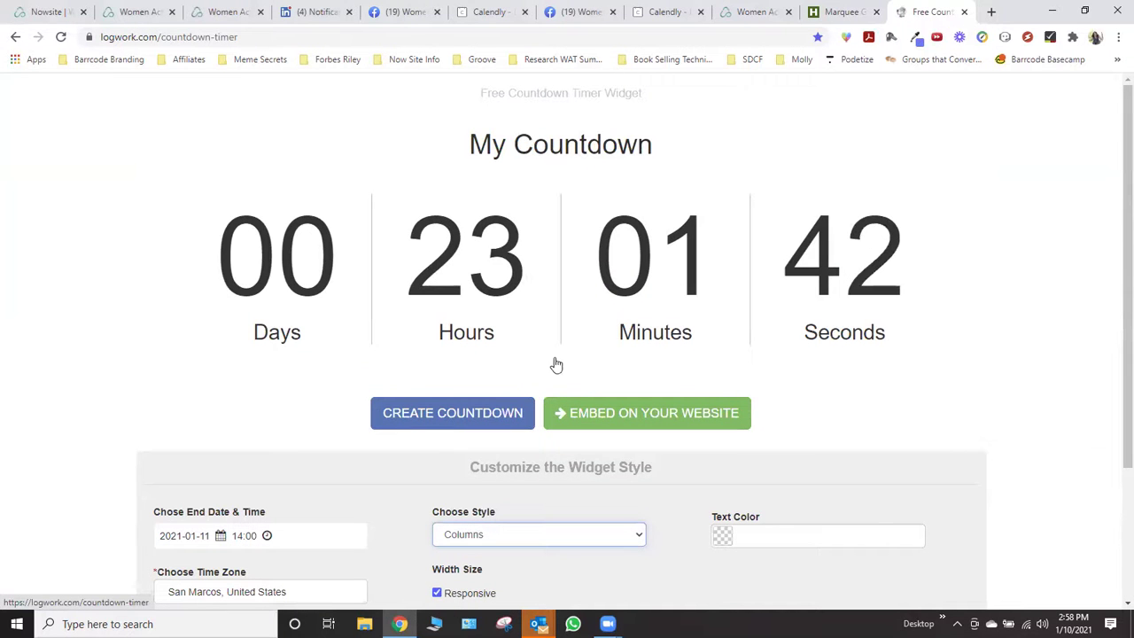
left_click(488, 537)
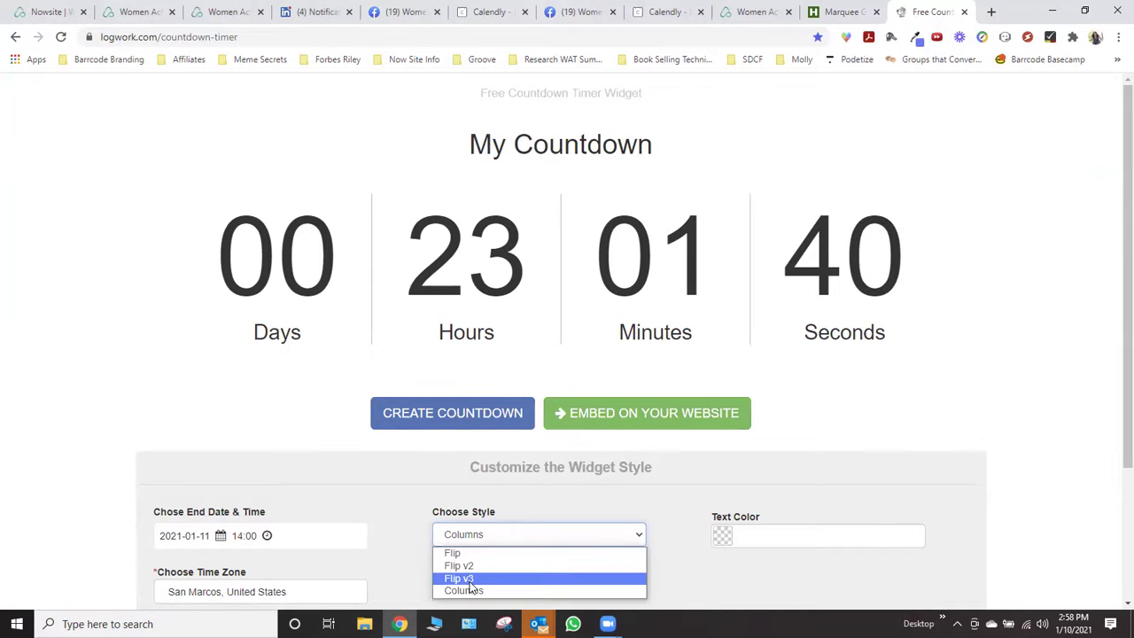
left_click(456, 553)
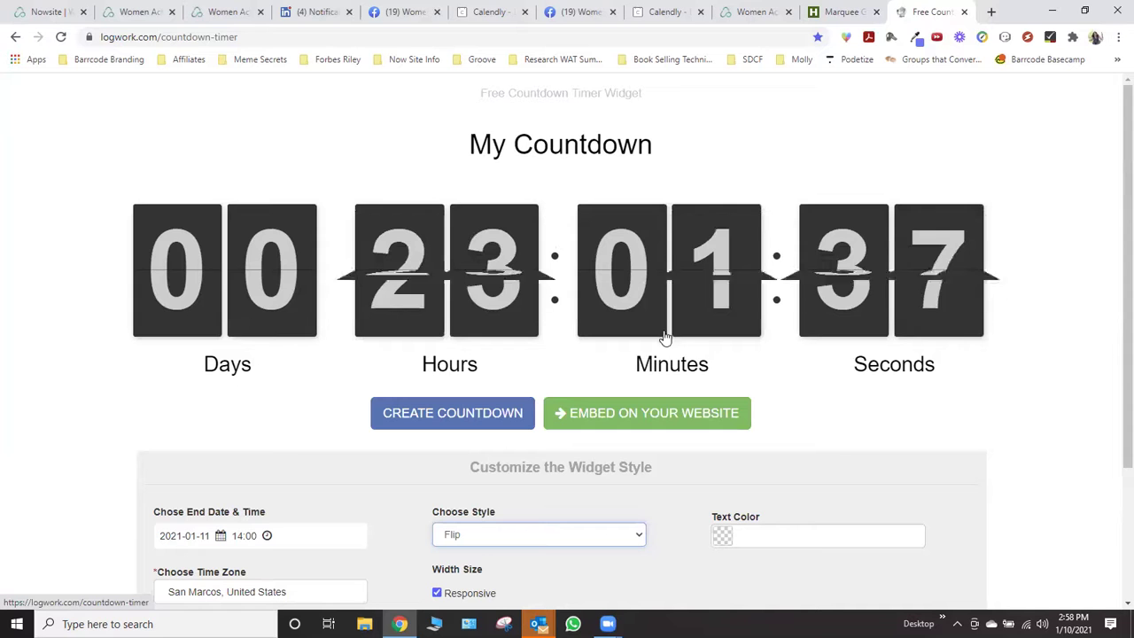
Set the countdown's text color to #000000 with a blue hue selected
scroll(770, 383, "down", 2)
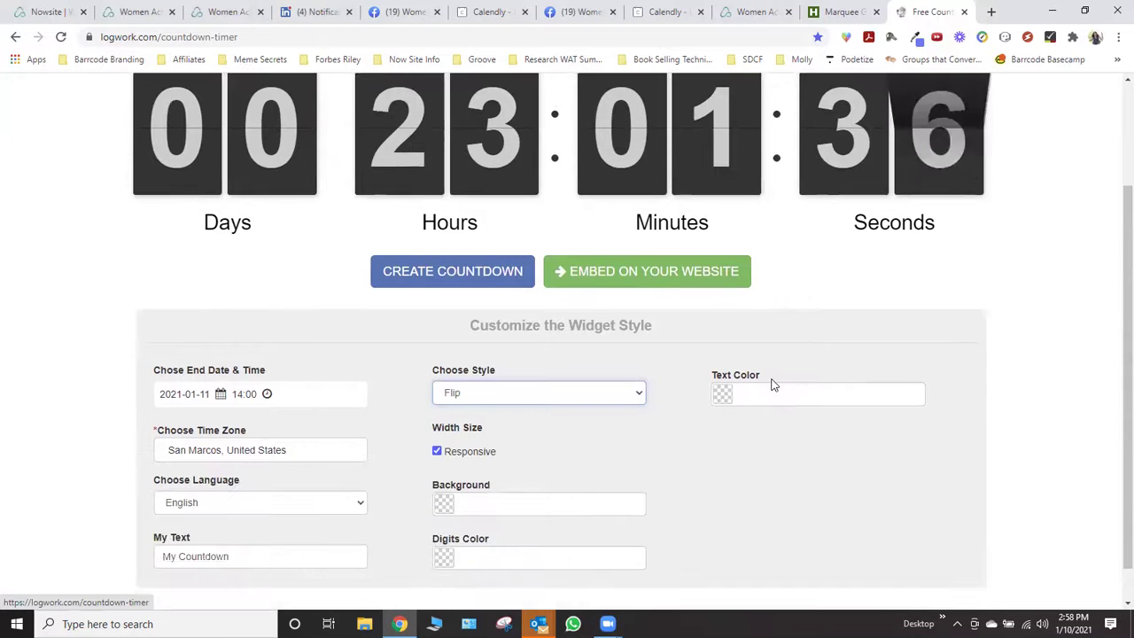
left_click(727, 388)
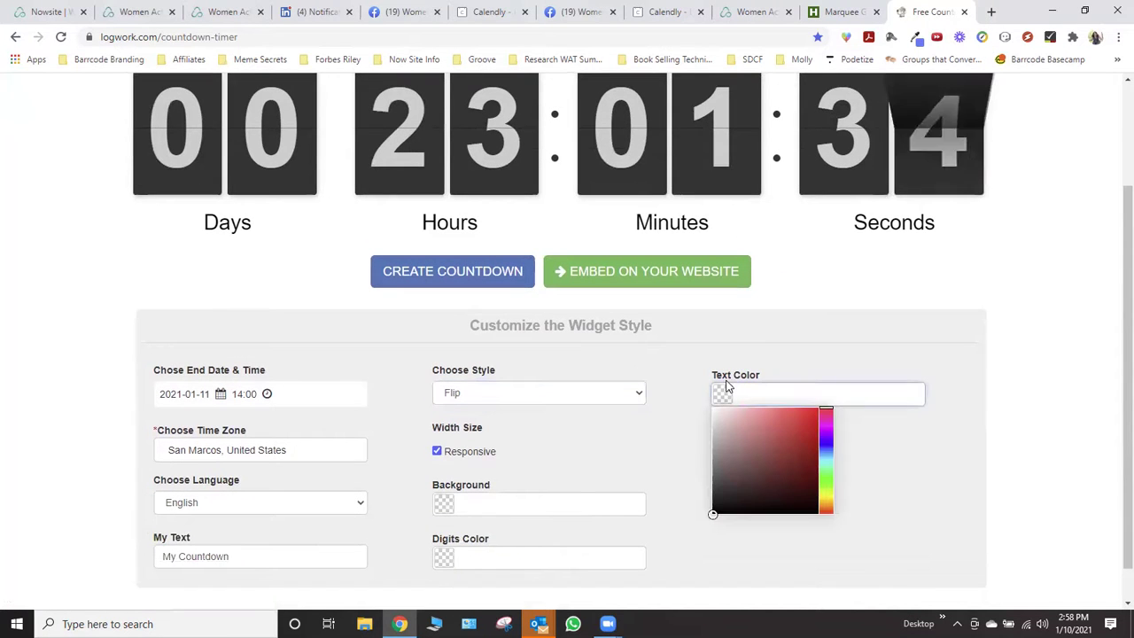
left_click(826, 441)
scroll(729, 399, "down", 2)
scroll(650, 327, "up", 4)
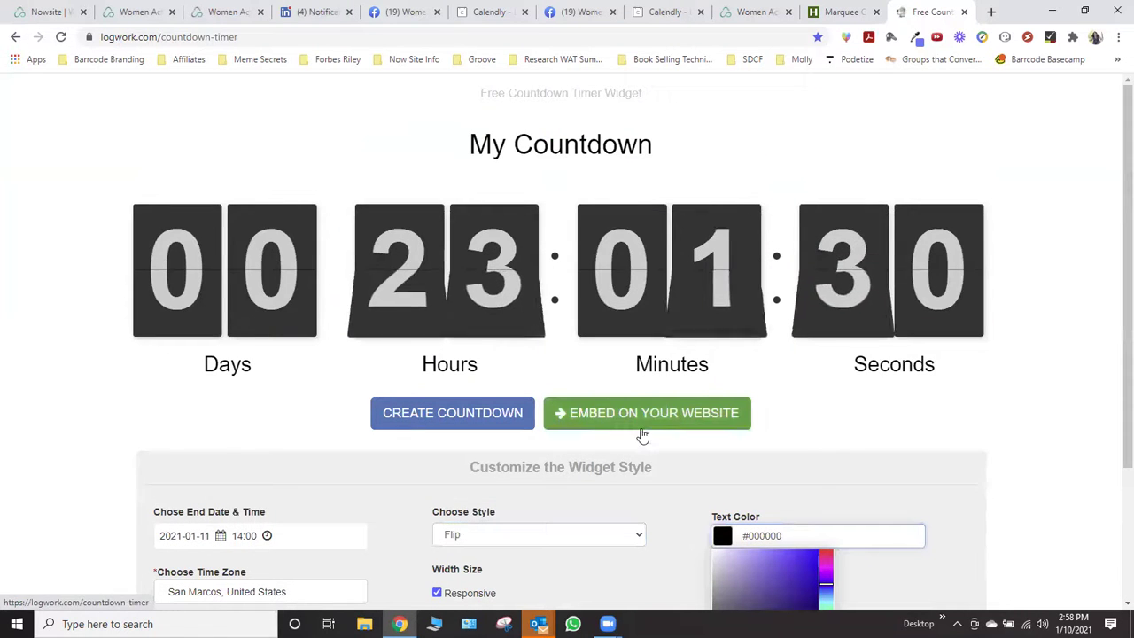
Try #150af5 as the countdown's text color, and replace it with #0b77be
left_click(815, 553)
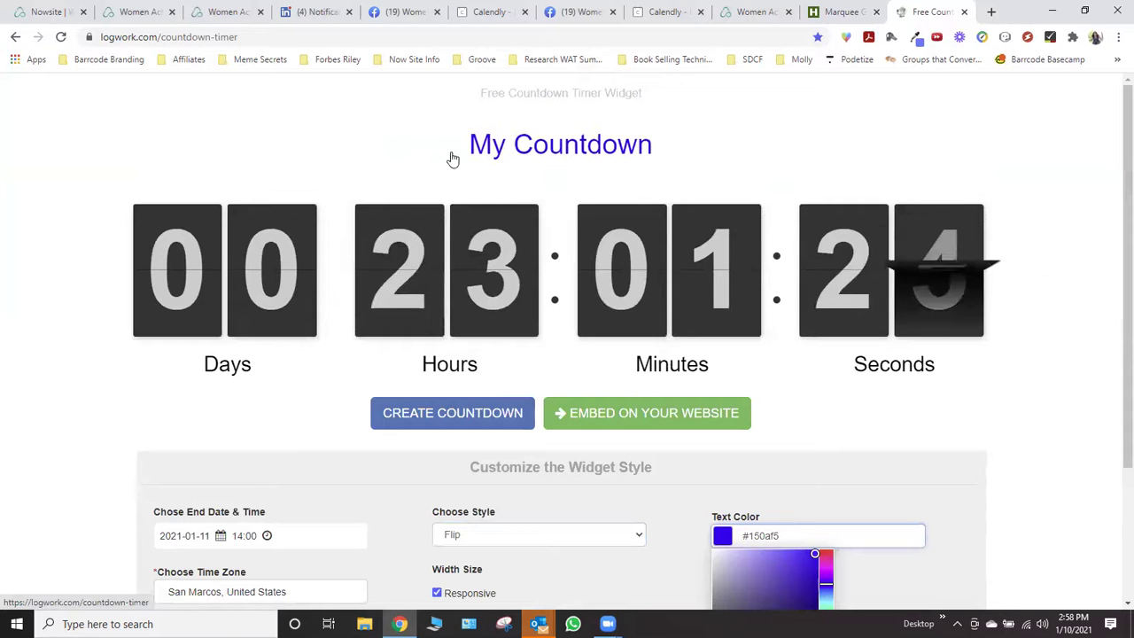
scroll(611, 329, "down", 2)
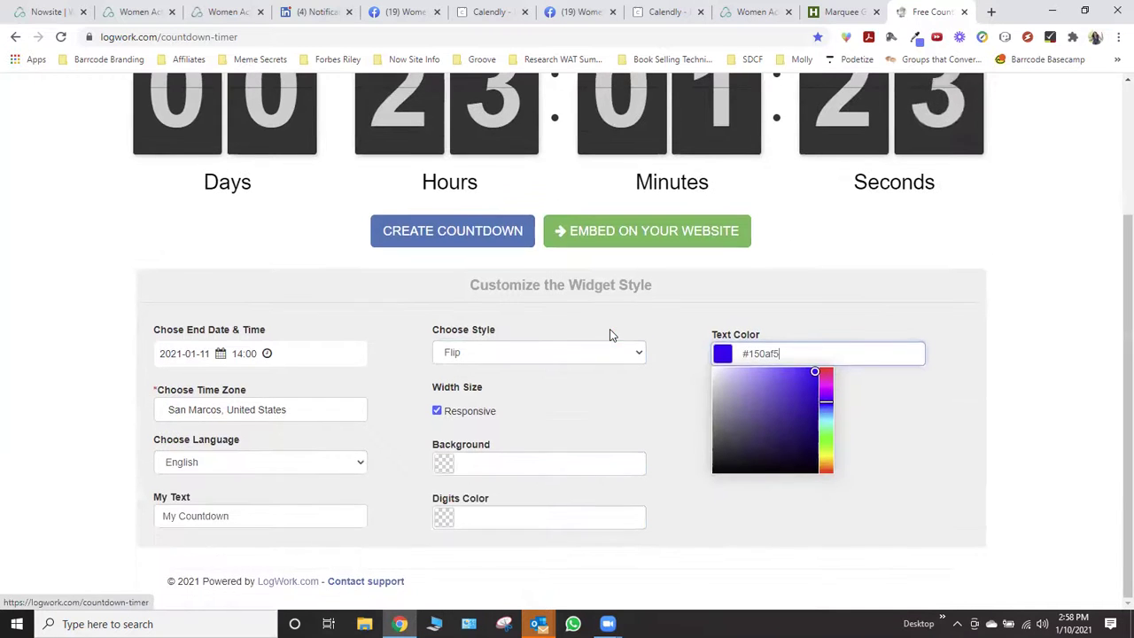
double_click(764, 354)
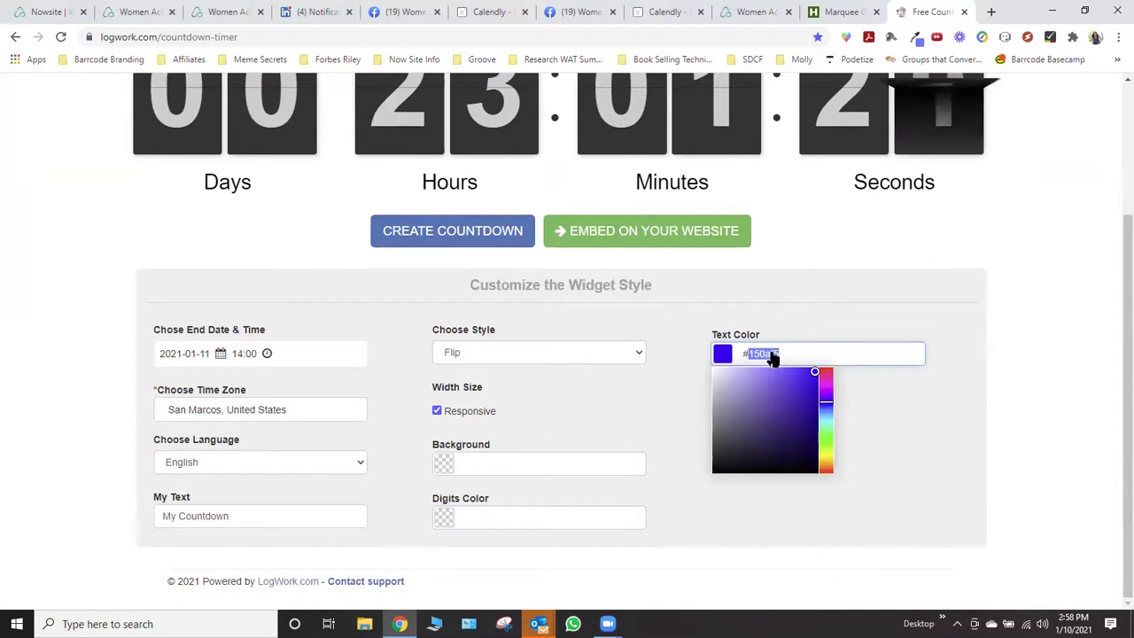
type("0b77d6")
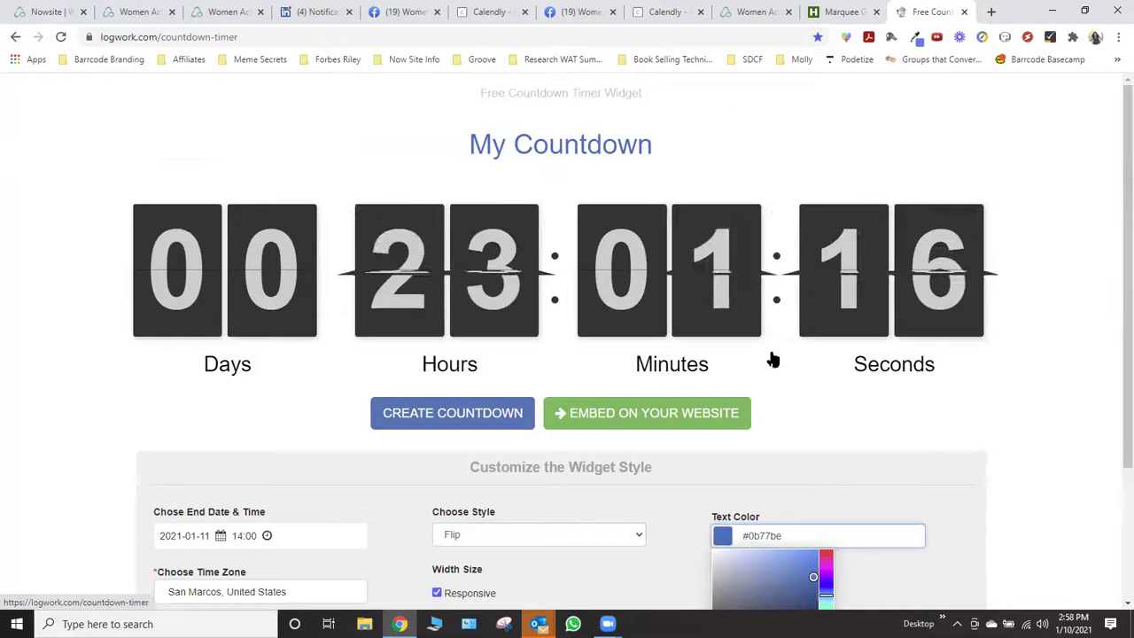
left_click(772, 357)
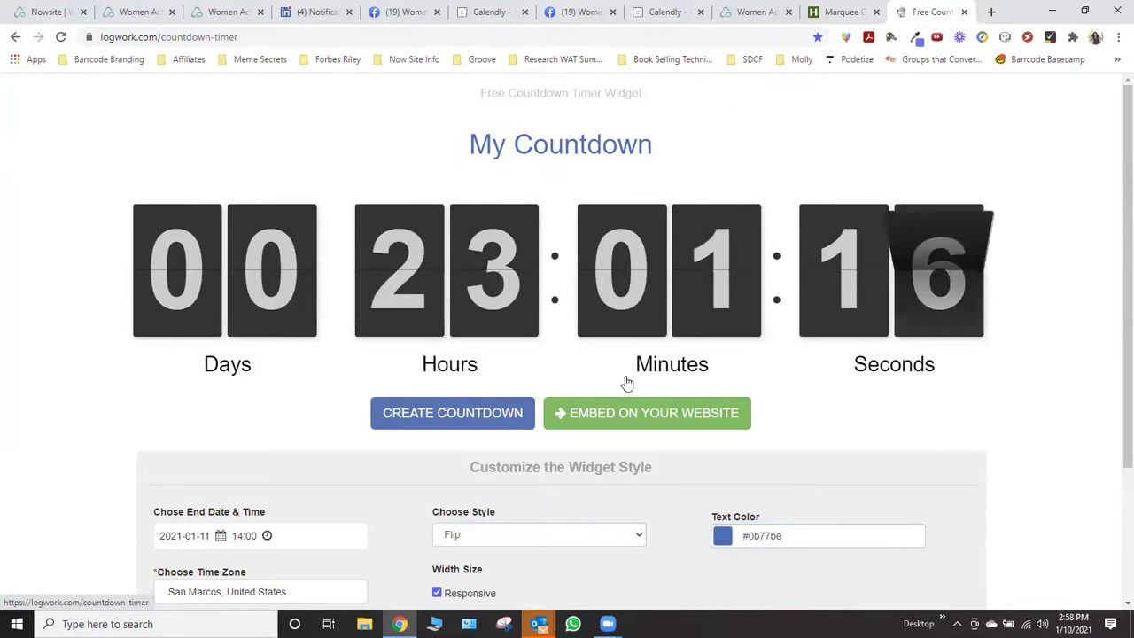
Try red #f00909 as the countdown's background color, and replace it with #ffffff
scroll(652, 454, "down", 2)
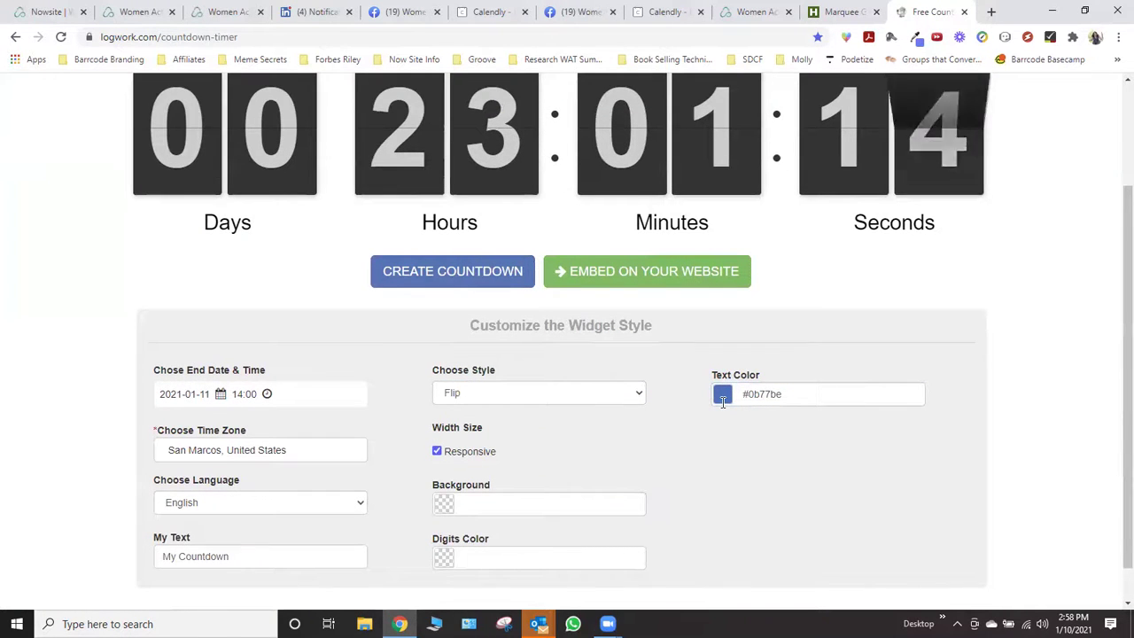
left_click(458, 503)
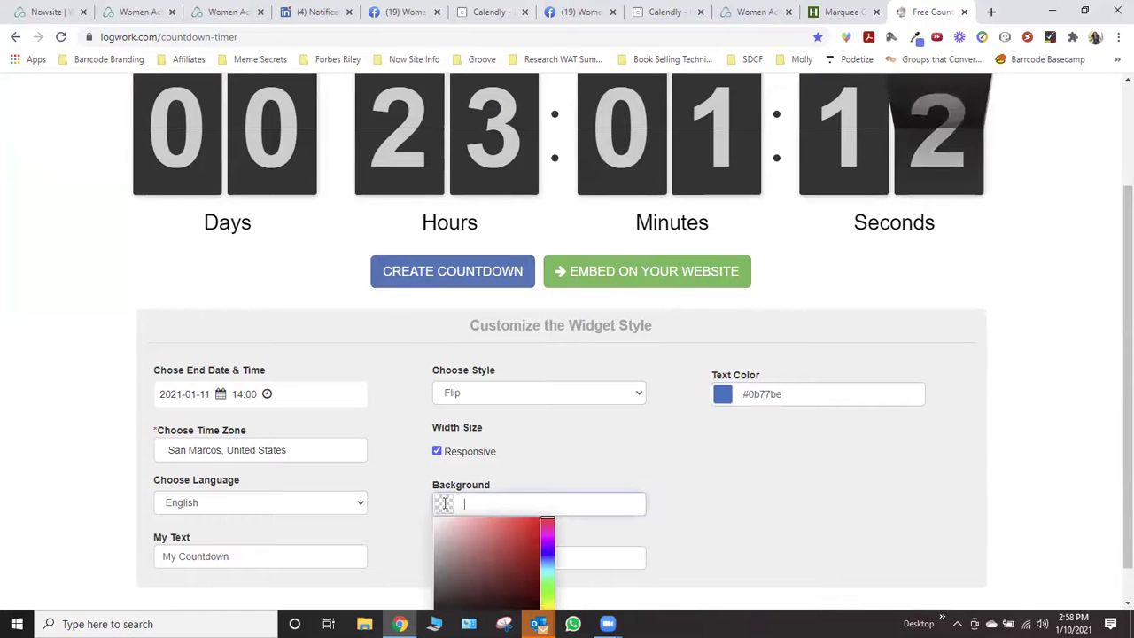
left_click(540, 525)
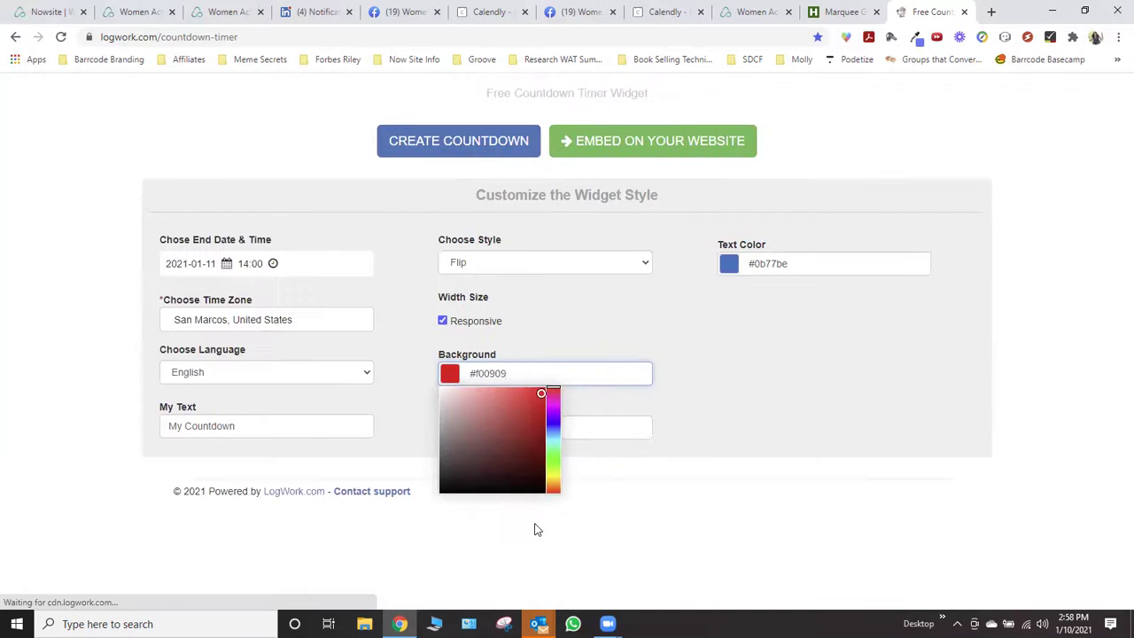
scroll(624, 464, "down", 2)
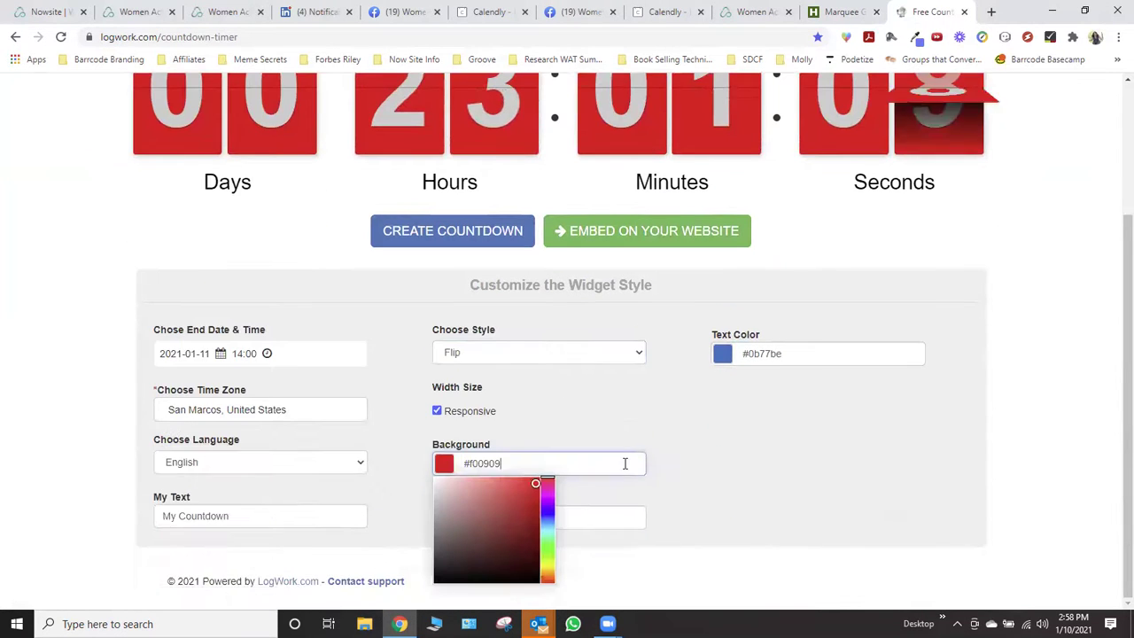
triple_click(485, 469)
type("ffffff")
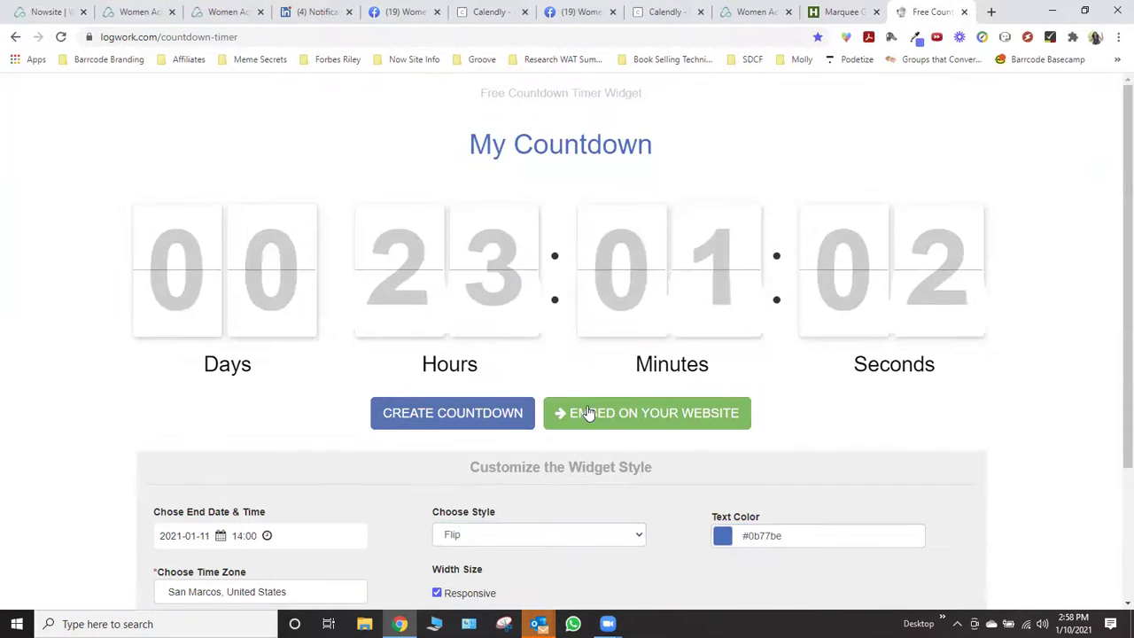
Set the countdown's digits color to red #f50505
scroll(557, 336, "down", 3)
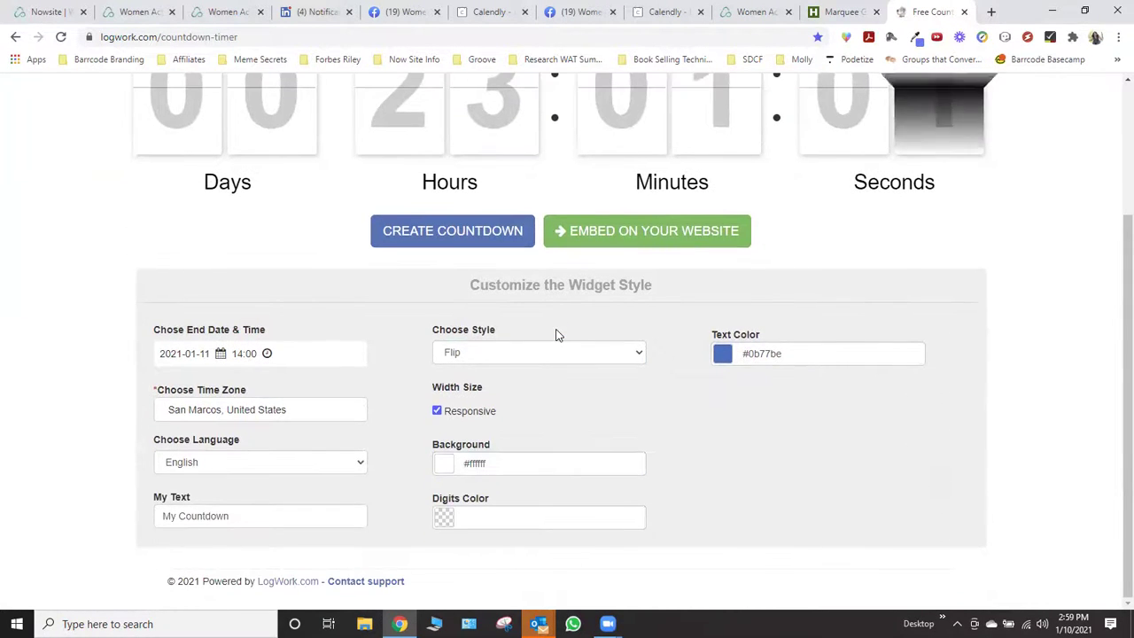
left_click(452, 516)
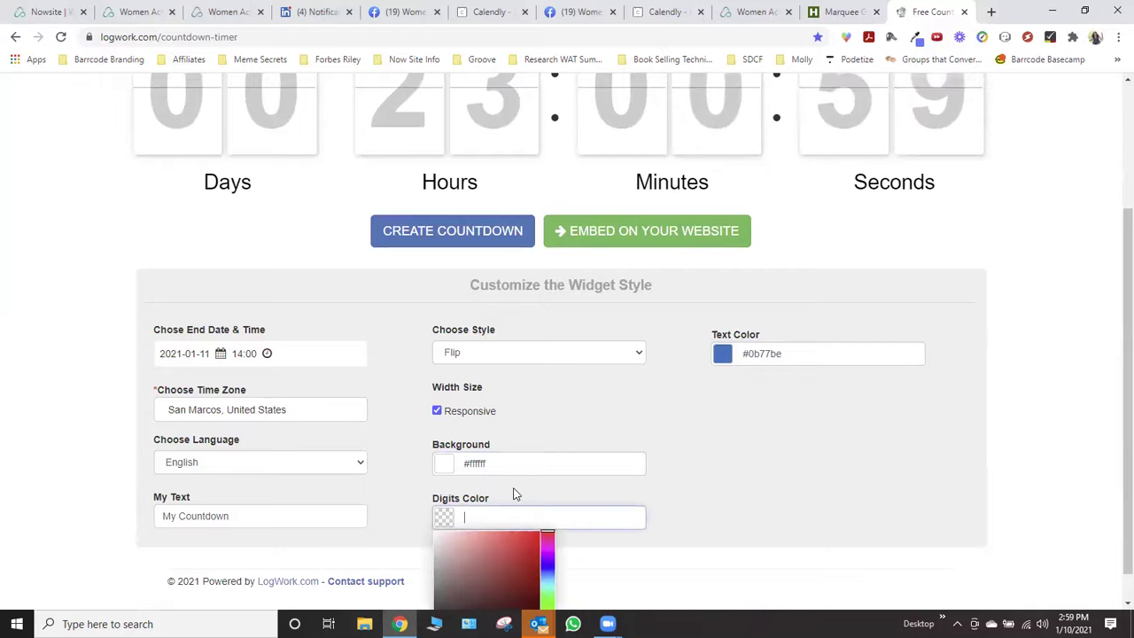
left_click(538, 533)
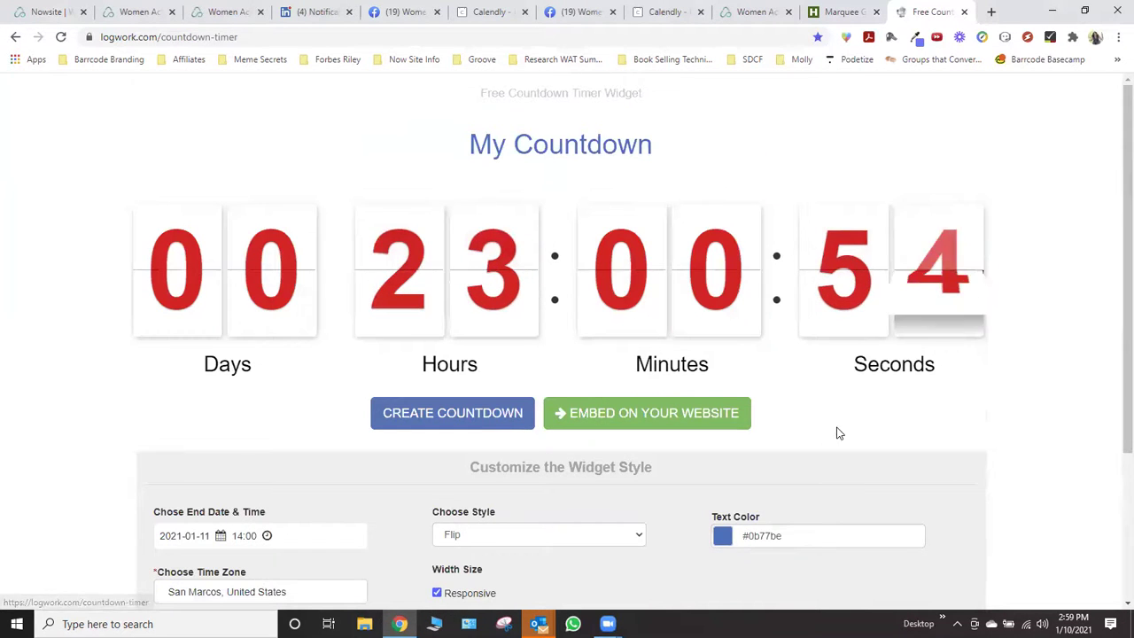
Keep English as the language and change the countdown's title text to "Events starts in"
scroll(835, 431, "down", 3)
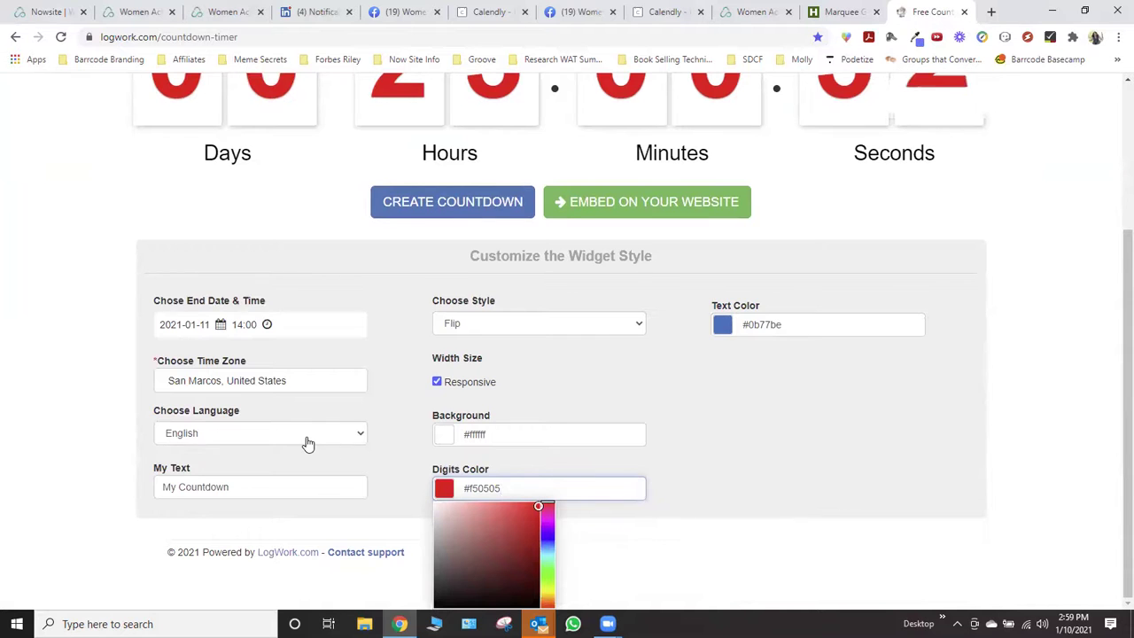
left_click(304, 441)
left_click(372, 459)
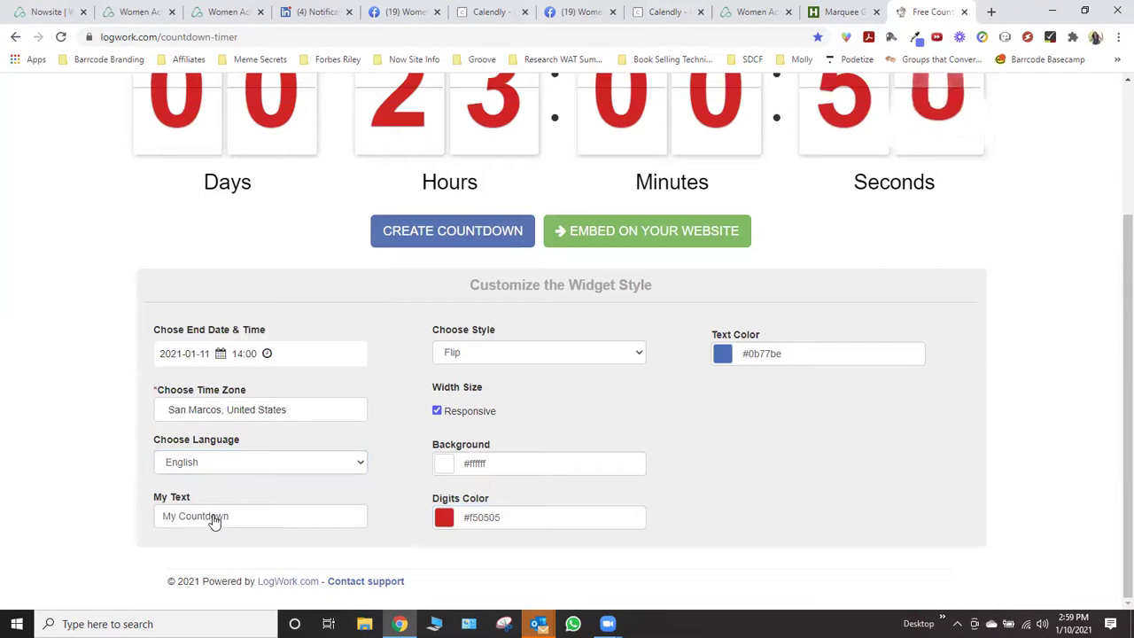
left_click_drag(232, 518, 132, 516)
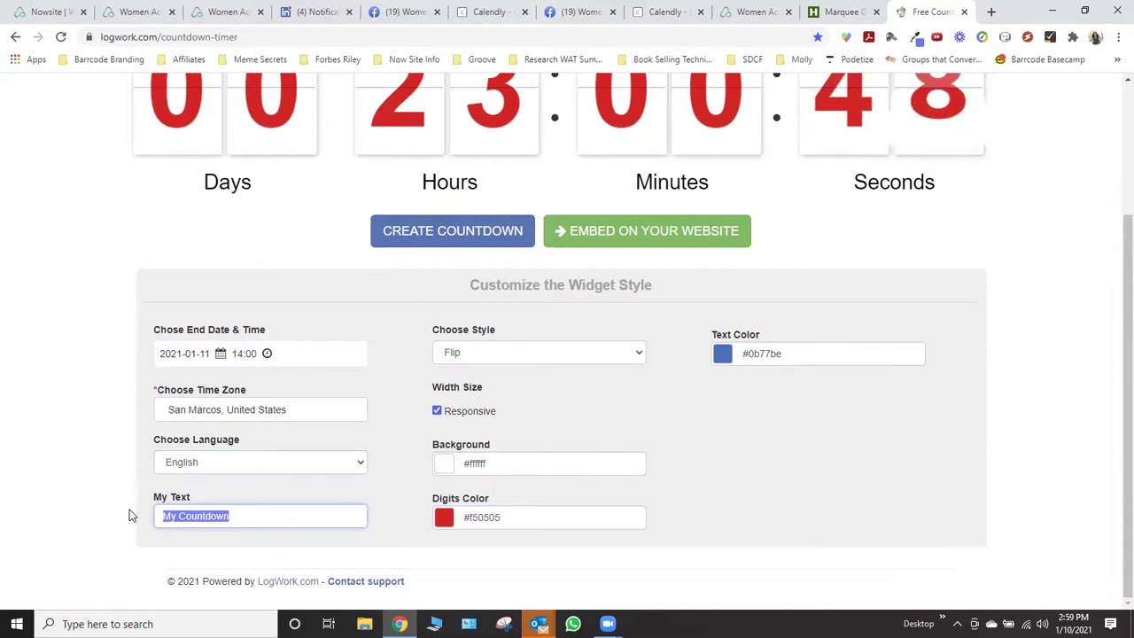
type("Events starts in")
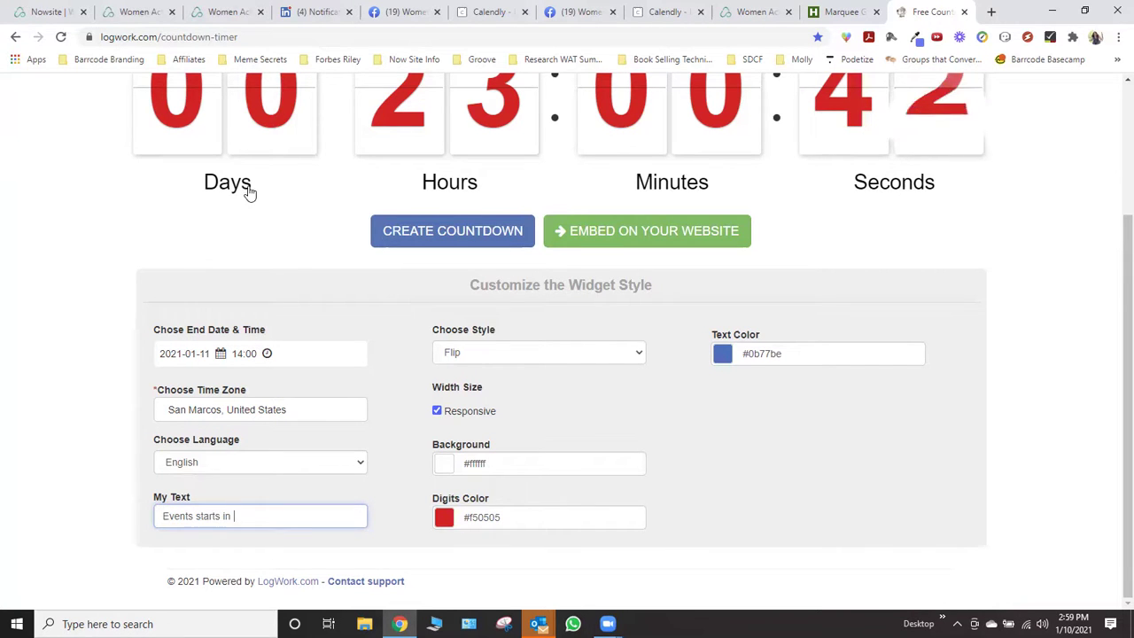
left_click(635, 238)
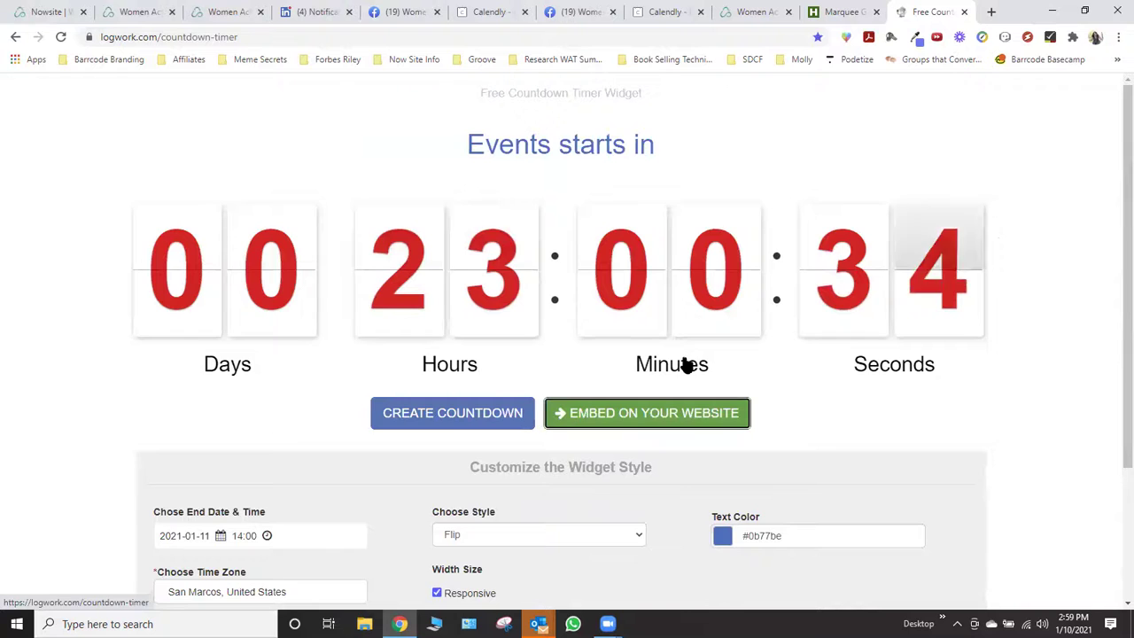
Review the countdown settings, generate the website embed code and copy all of it
scroll(684, 363, "down", 3)
scroll(678, 380, "up", 3)
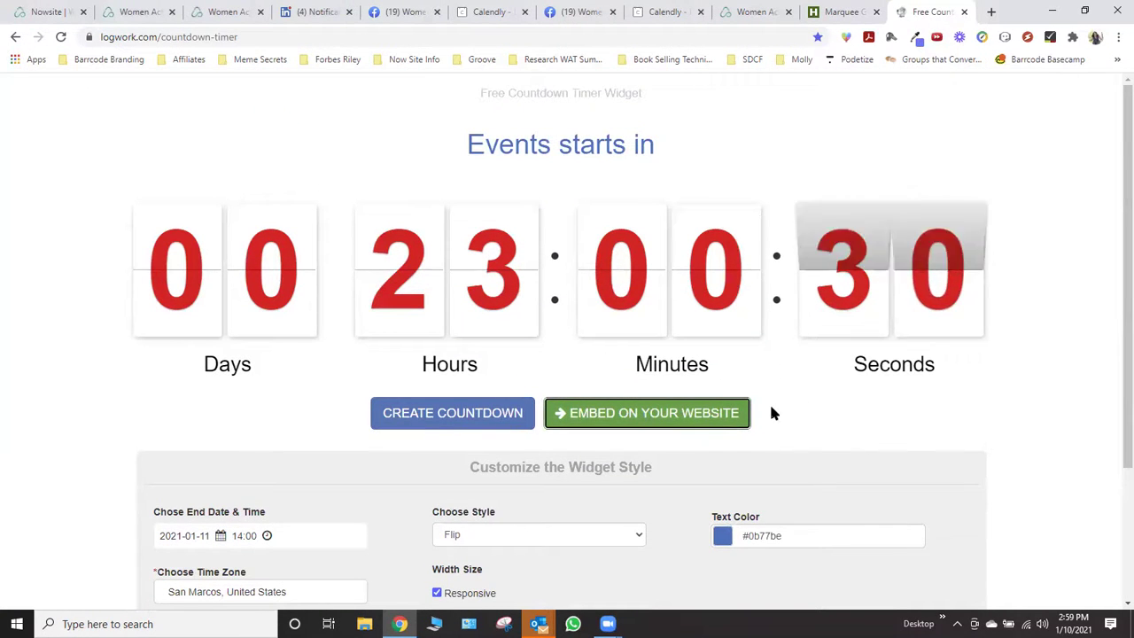
scroll(683, 466, "down", 3)
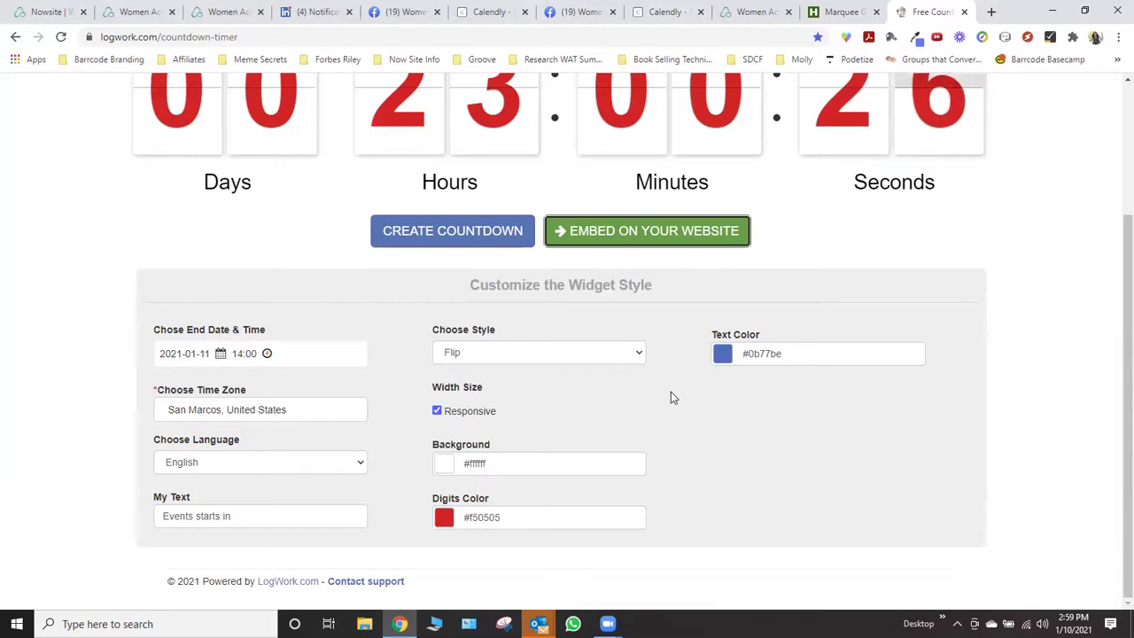
scroll(688, 393, "up", 3)
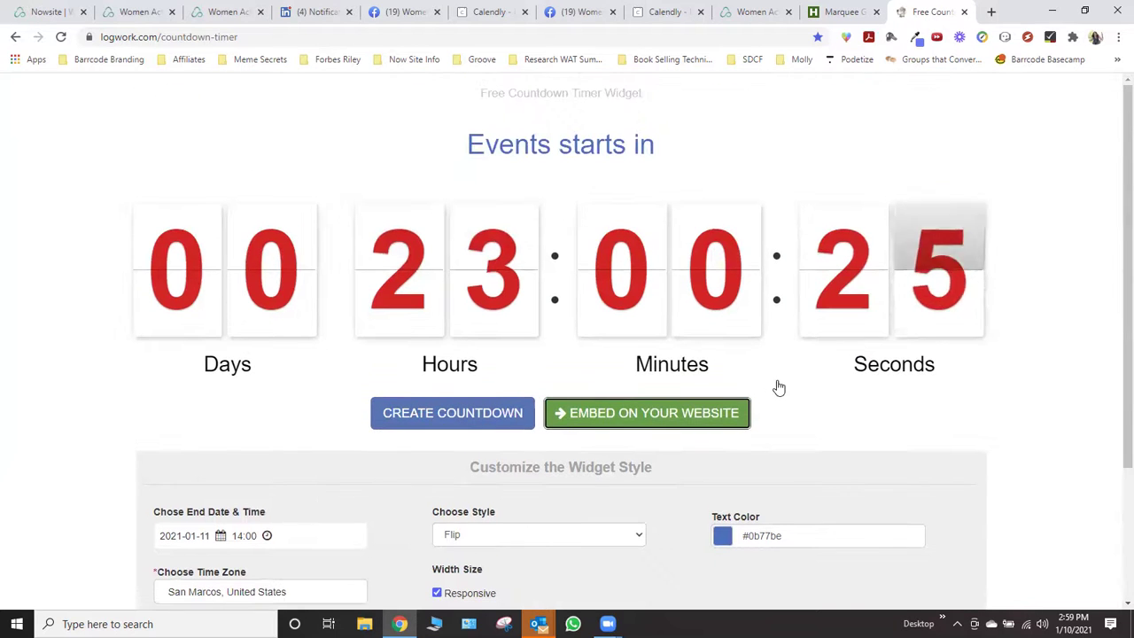
left_click(647, 417)
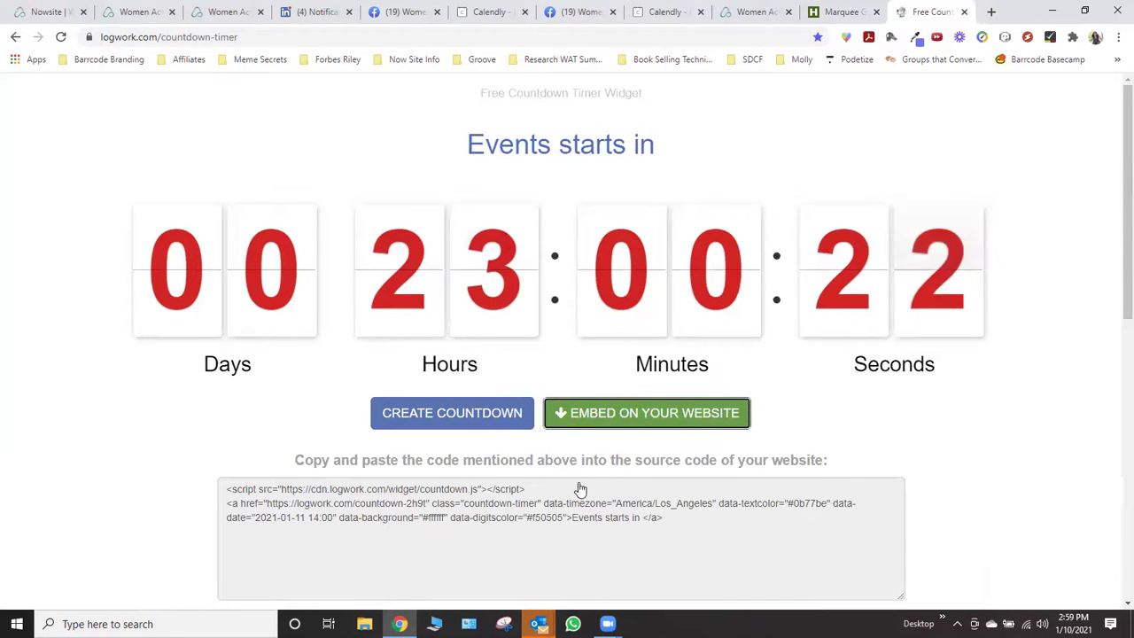
scroll(603, 481, "down", 3)
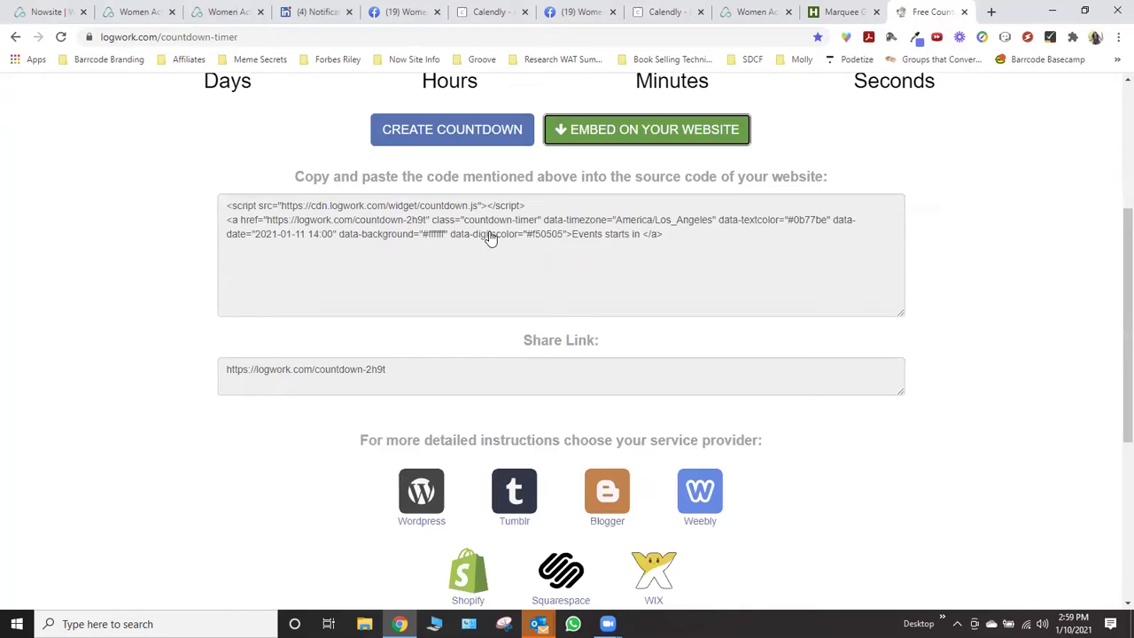
left_click(328, 239)
key("ctrl+c")
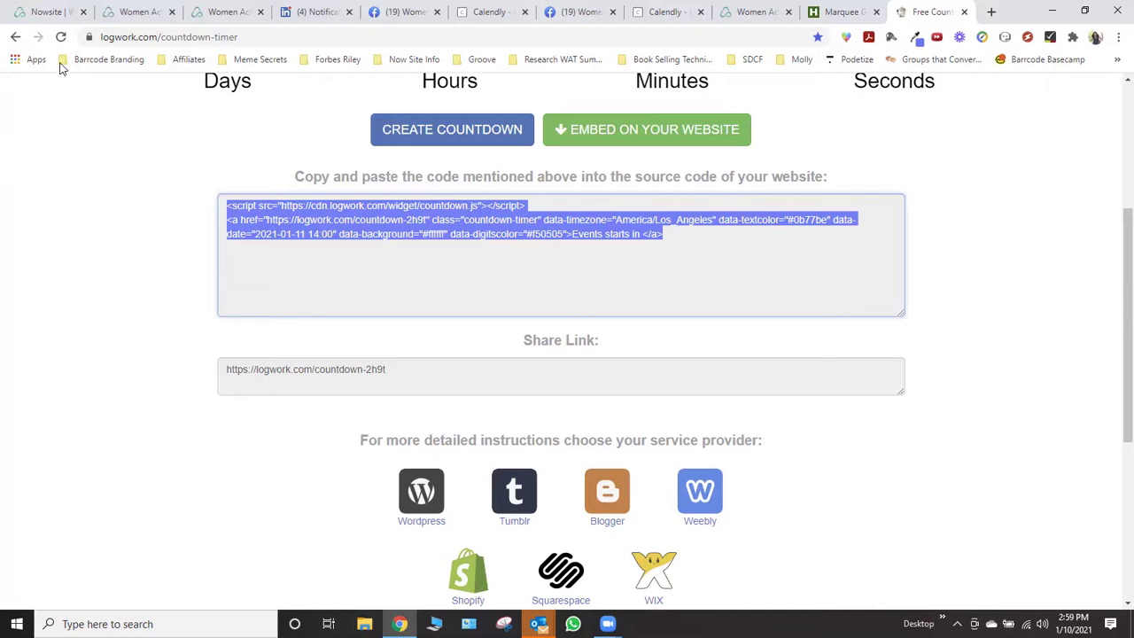
Switch back to the Nowsite editor, paste the countdown code into the empty code snippet below the header and apply it
left_click(36, 16)
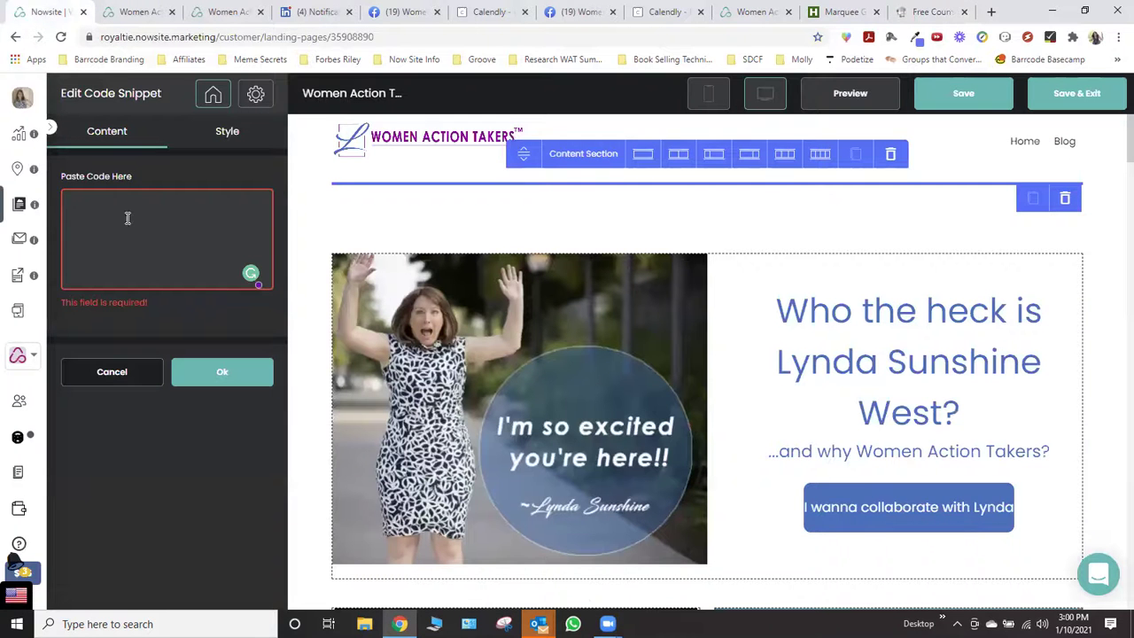
key("ctrl+v")
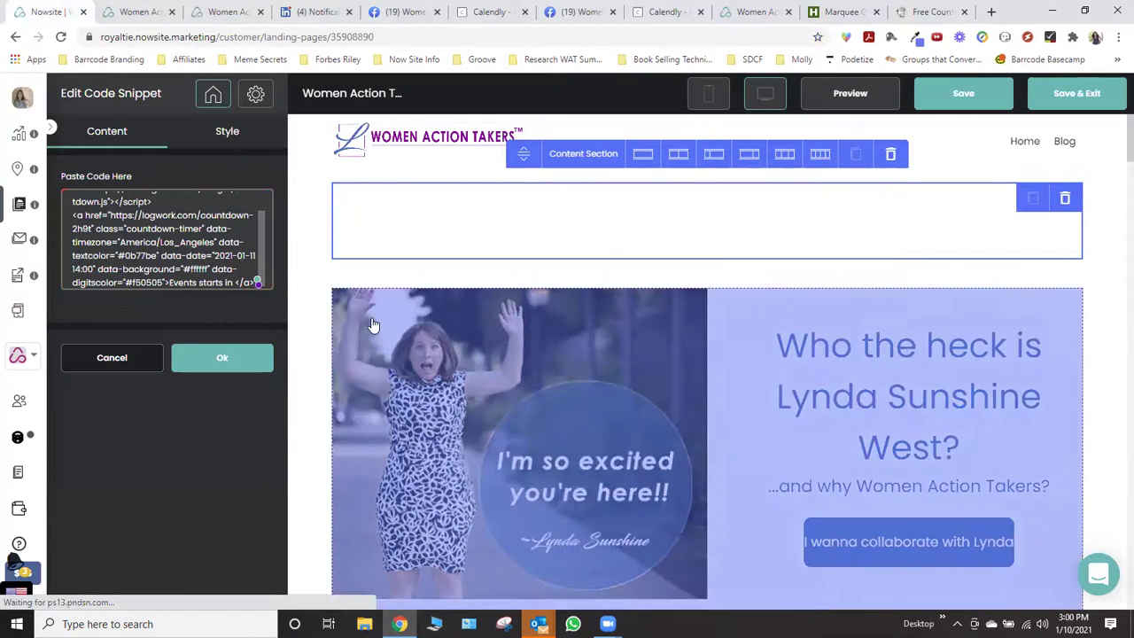
left_click(242, 365)
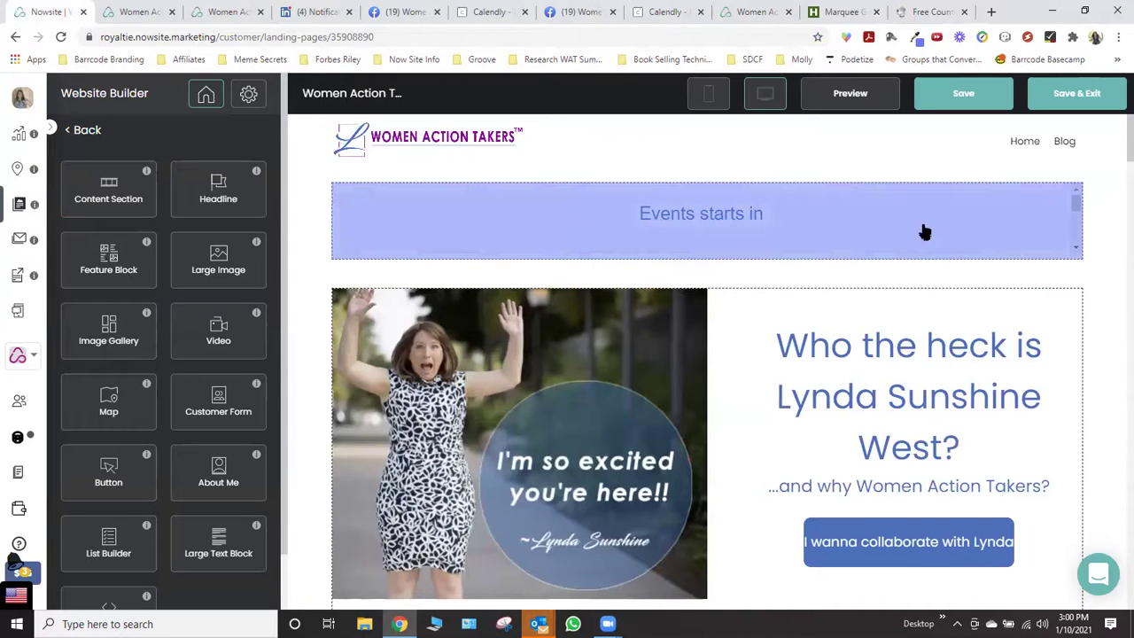
scroll(923, 232, "down", 1)
scroll(798, 275, "up", 1)
Reopen the countdown code snippet, set its section height to 300 px and apply the change
left_click(659, 229)
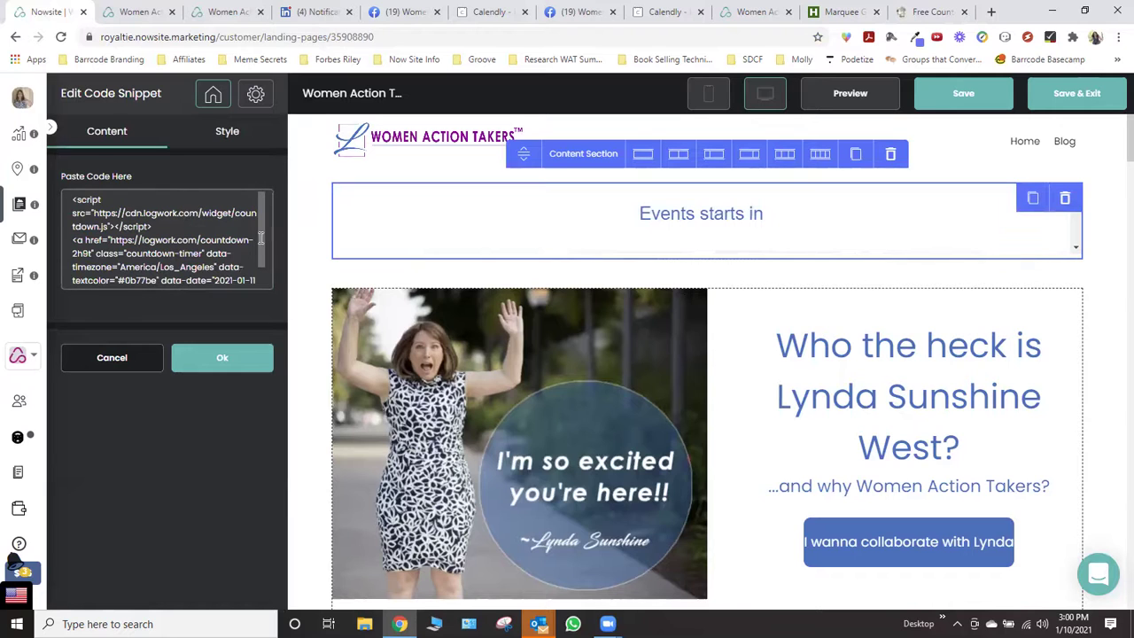
left_click_drag(263, 240, 263, 269)
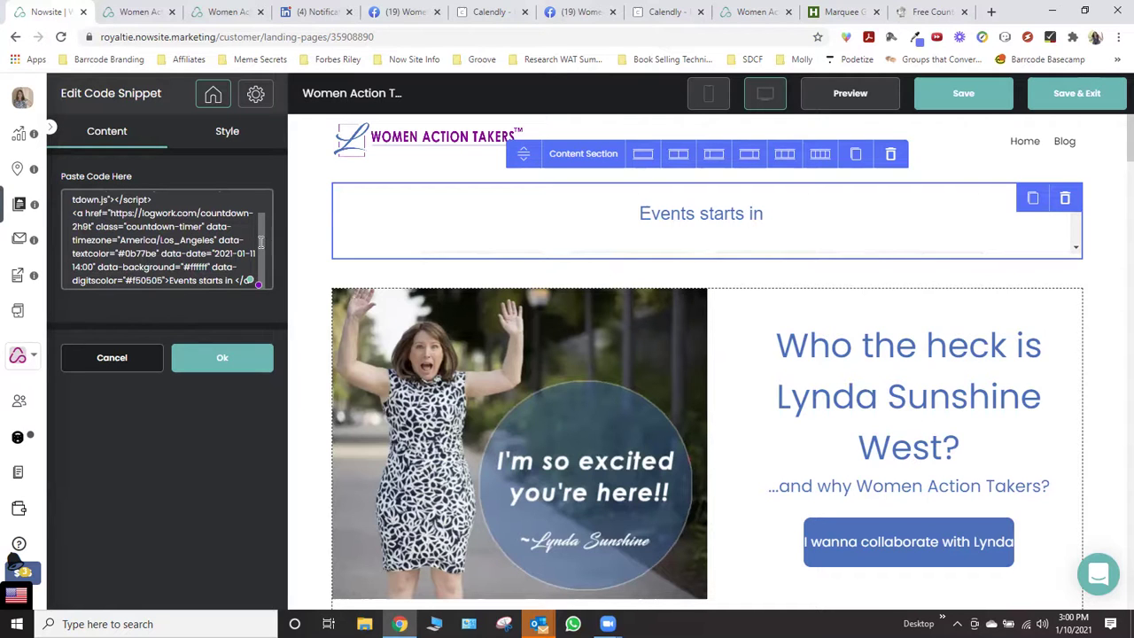
left_click_drag(262, 243, 265, 216)
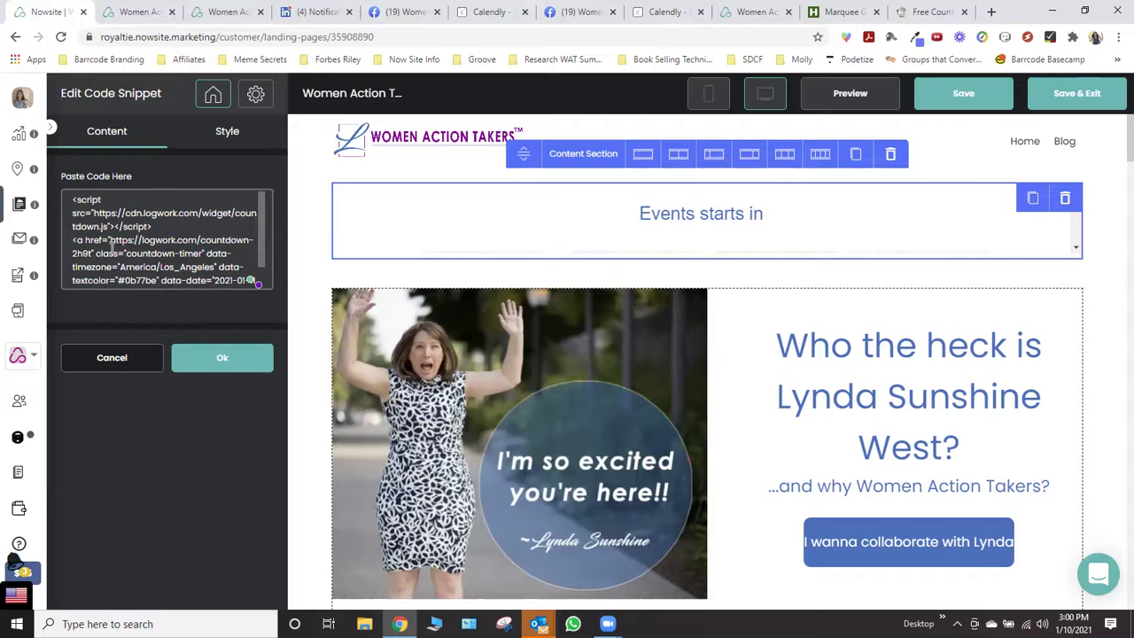
left_click(222, 132)
left_click(83, 272)
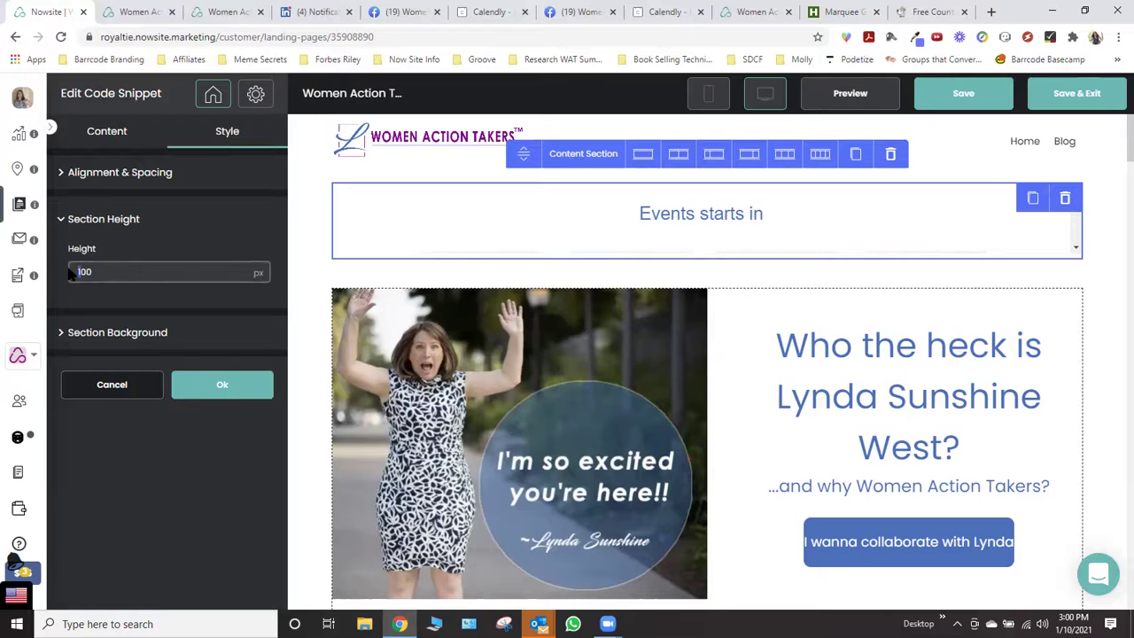
type("3")
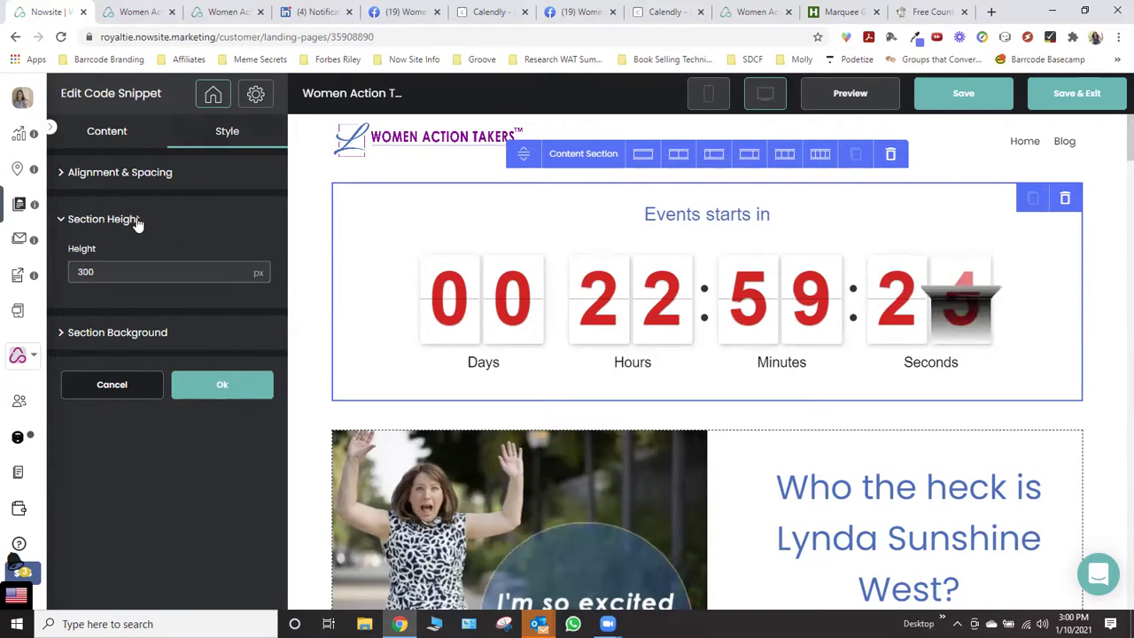
left_click(233, 381)
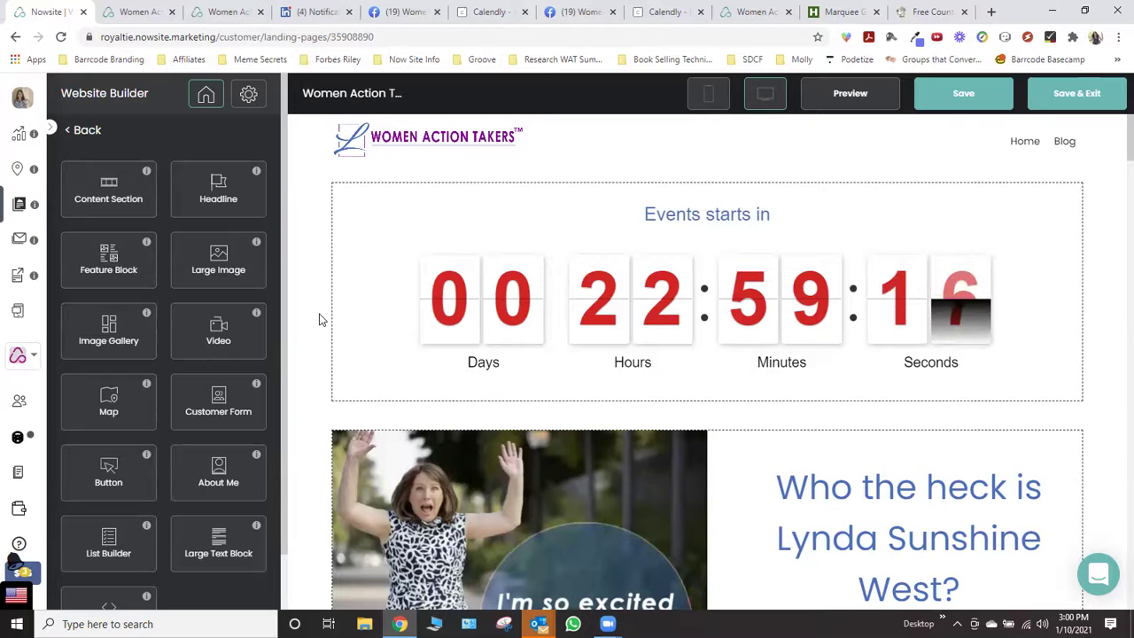
Open a new browser tab and look up the Marquee Generator bookmark in the Now Site Info folder
left_click(992, 16)
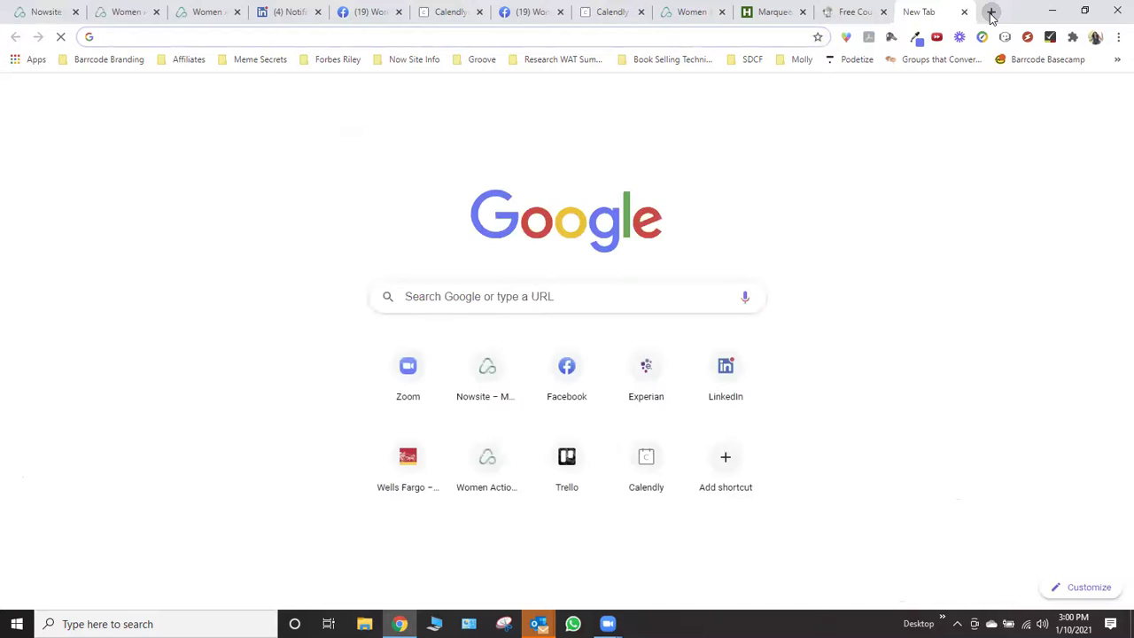
left_click(1116, 38)
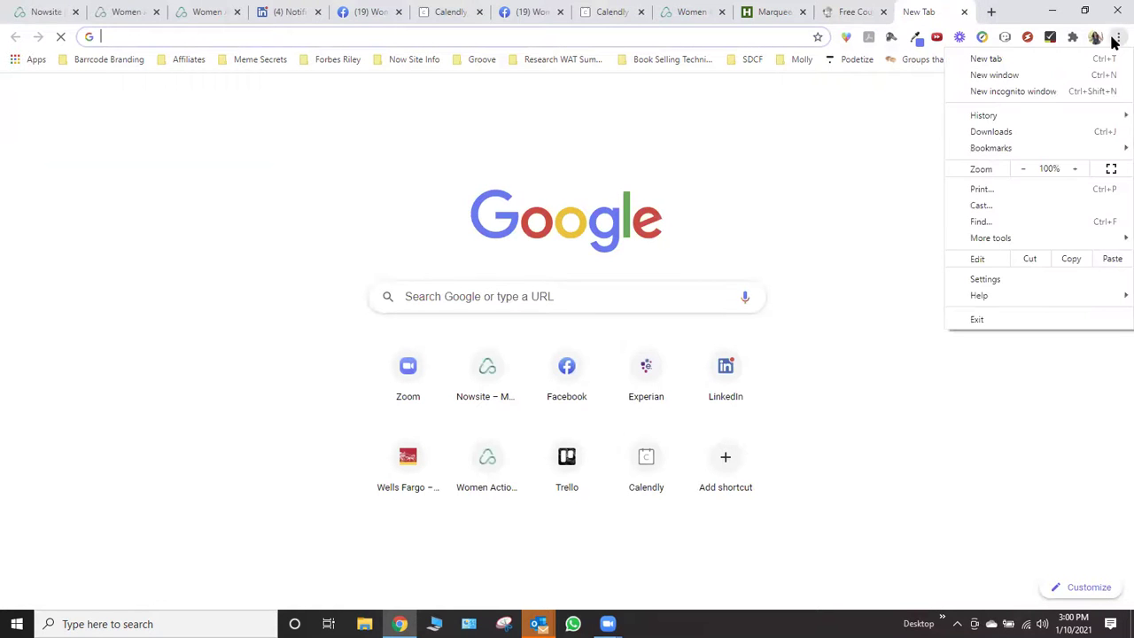
mouse_move(1008, 151)
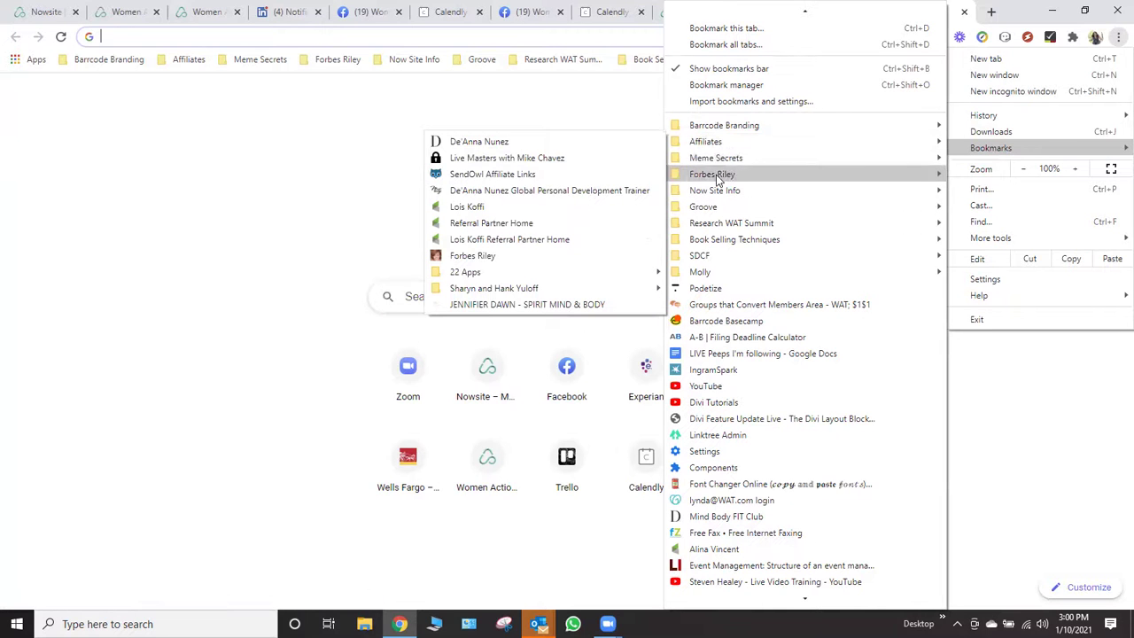
mouse_move(716, 193)
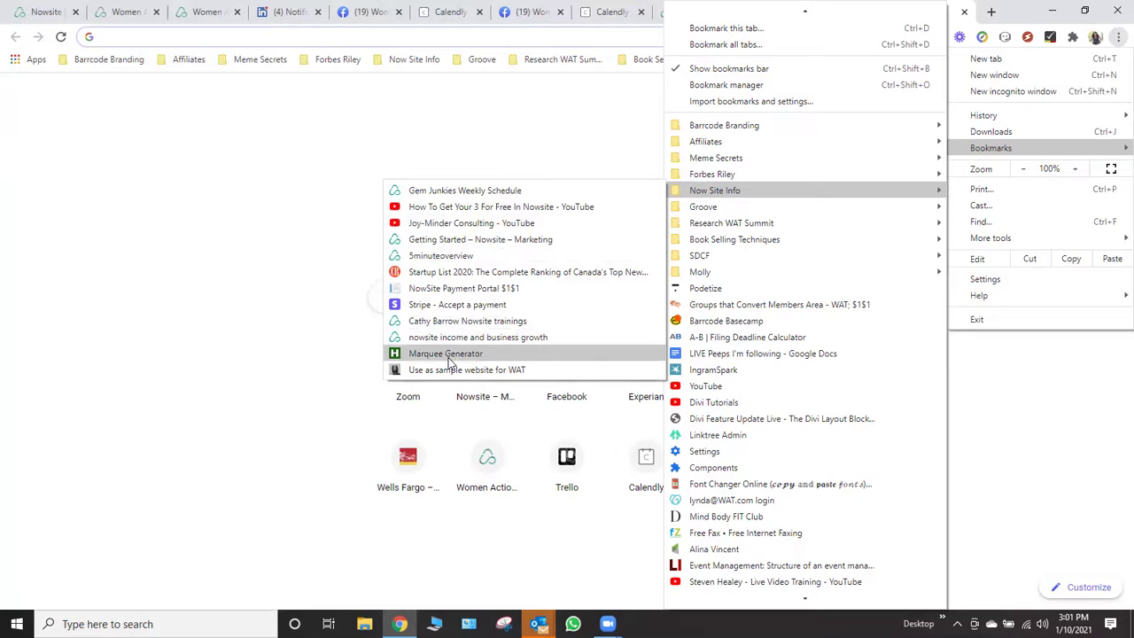
left_click(601, 112)
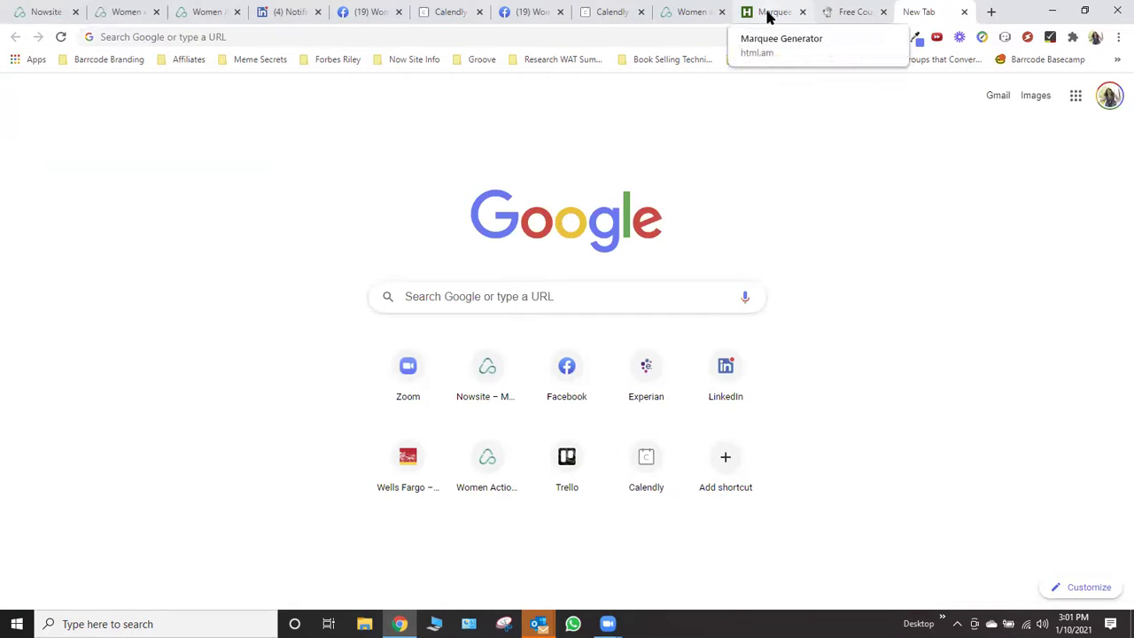
Switch to the already open Marquee Generator page on html.am and check its web address
left_click(764, 16)
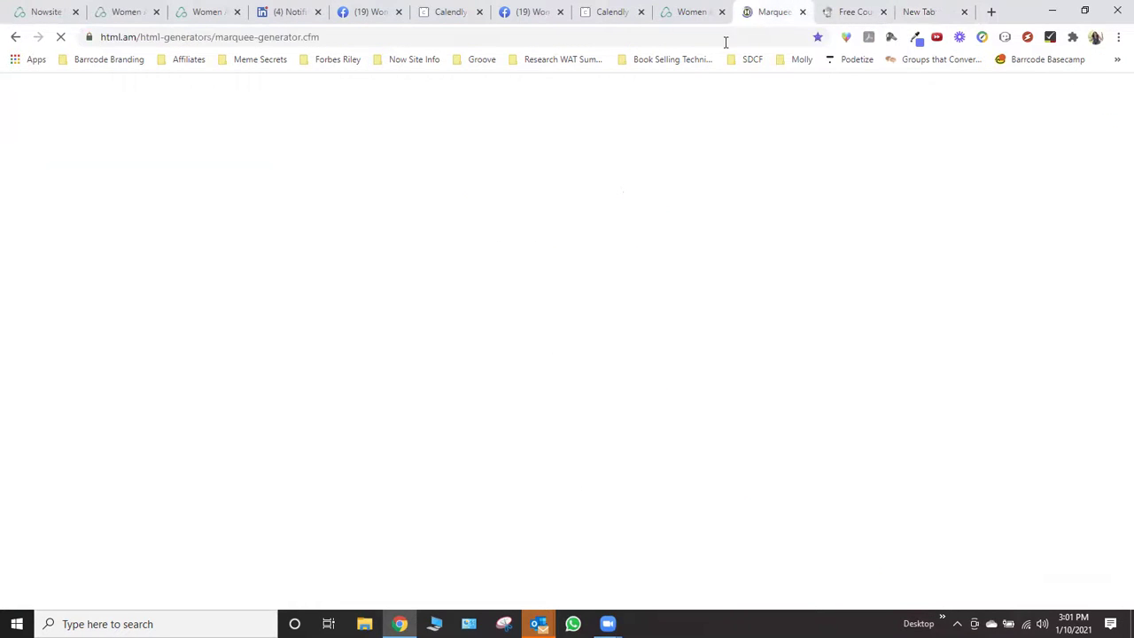
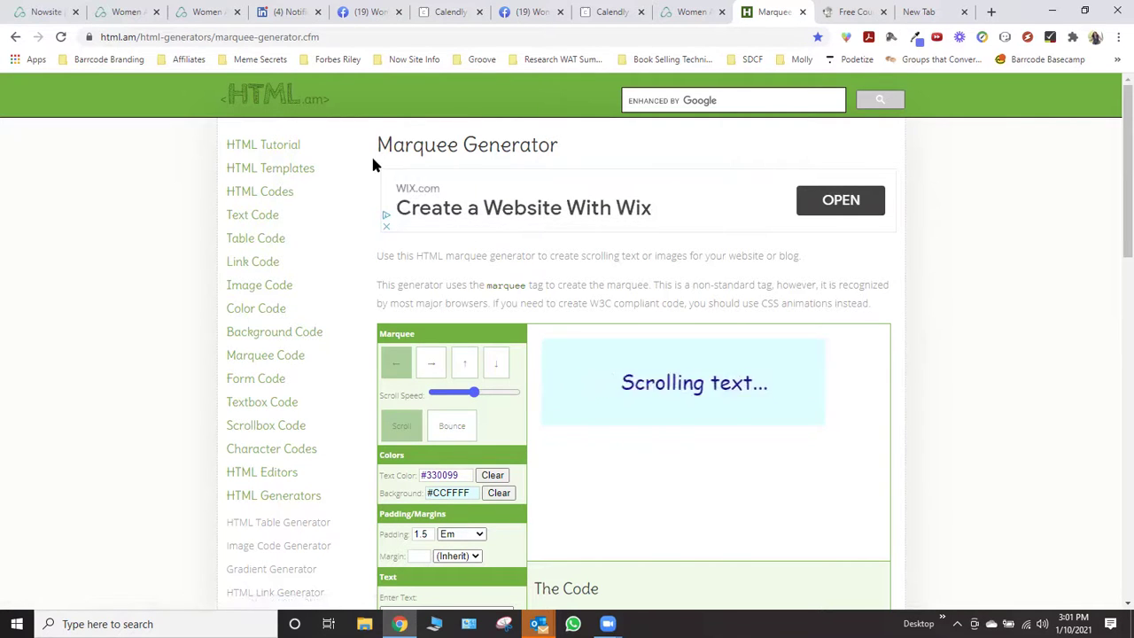
key("ctrl+l")
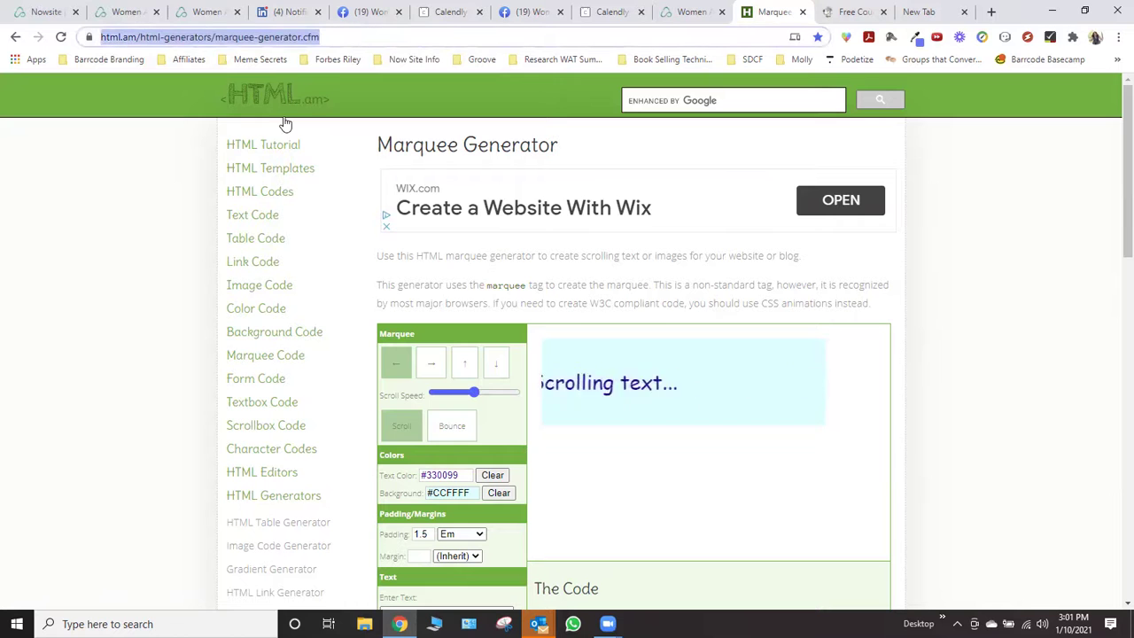
left_click(478, 299)
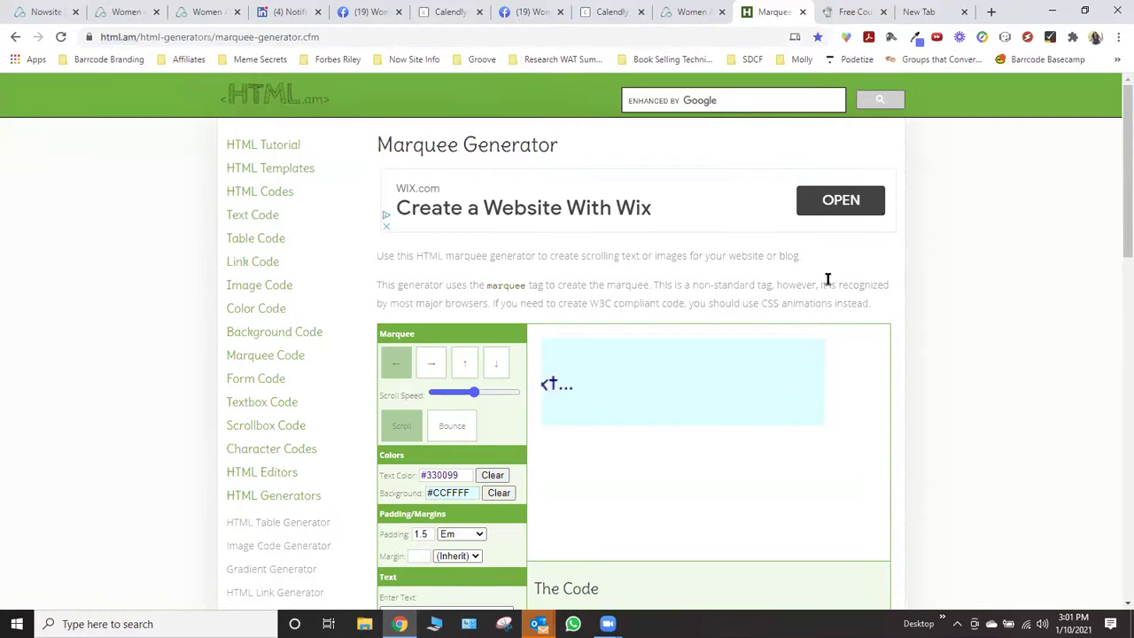
Slow down the marquee's scroll speed, try the Bounce behavior and return it to Scroll
scroll(964, 281, "down", 1)
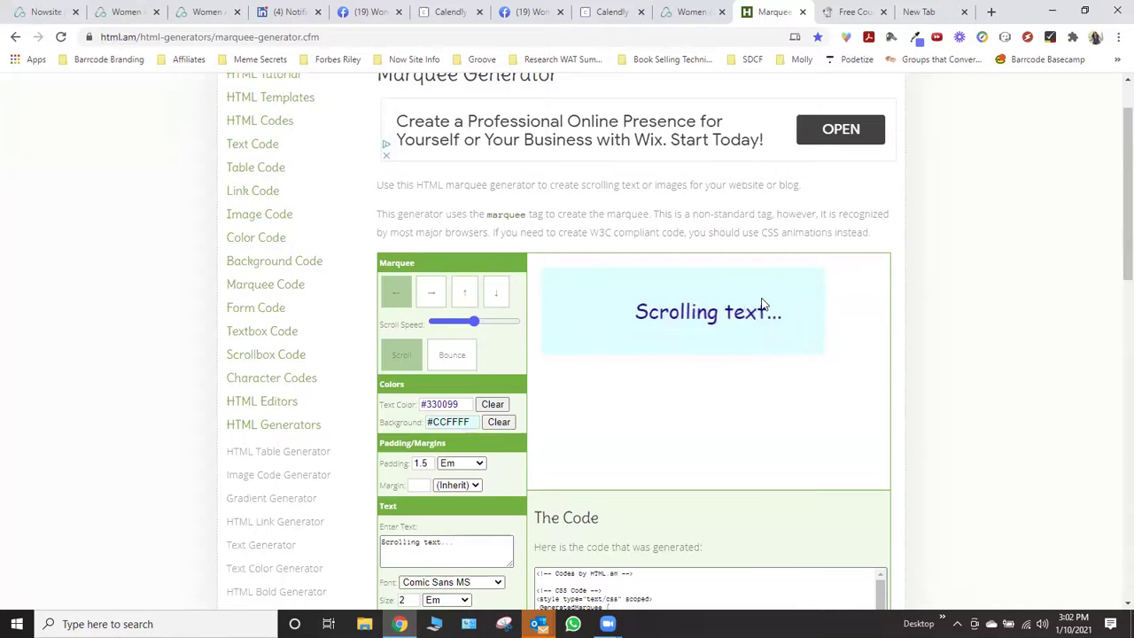
left_click_drag(476, 323, 454, 328)
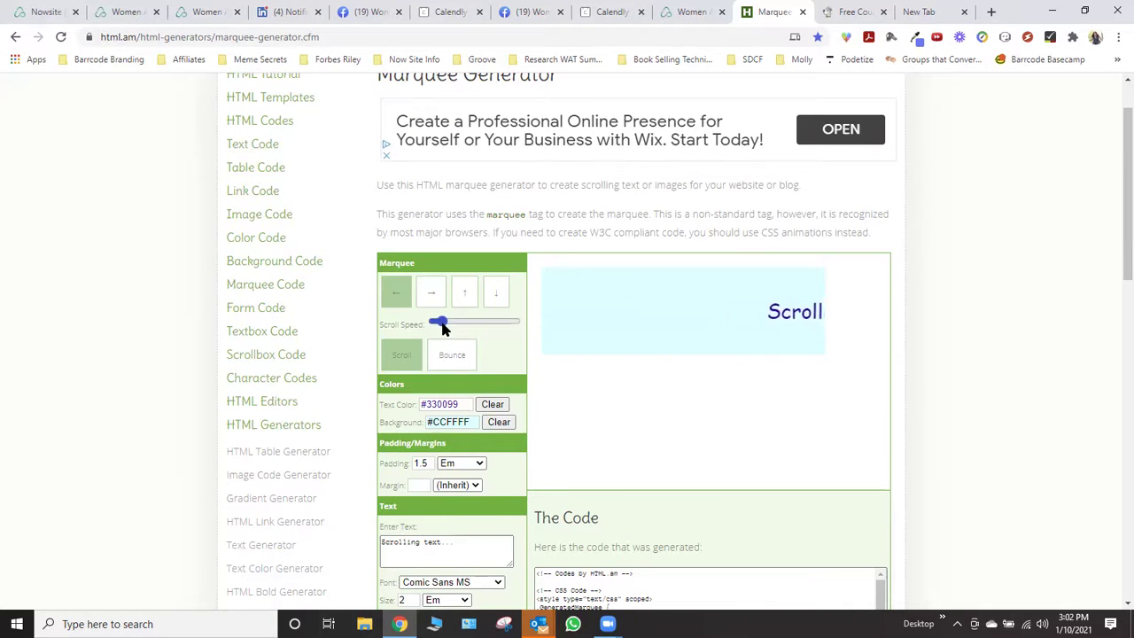
left_click(449, 355)
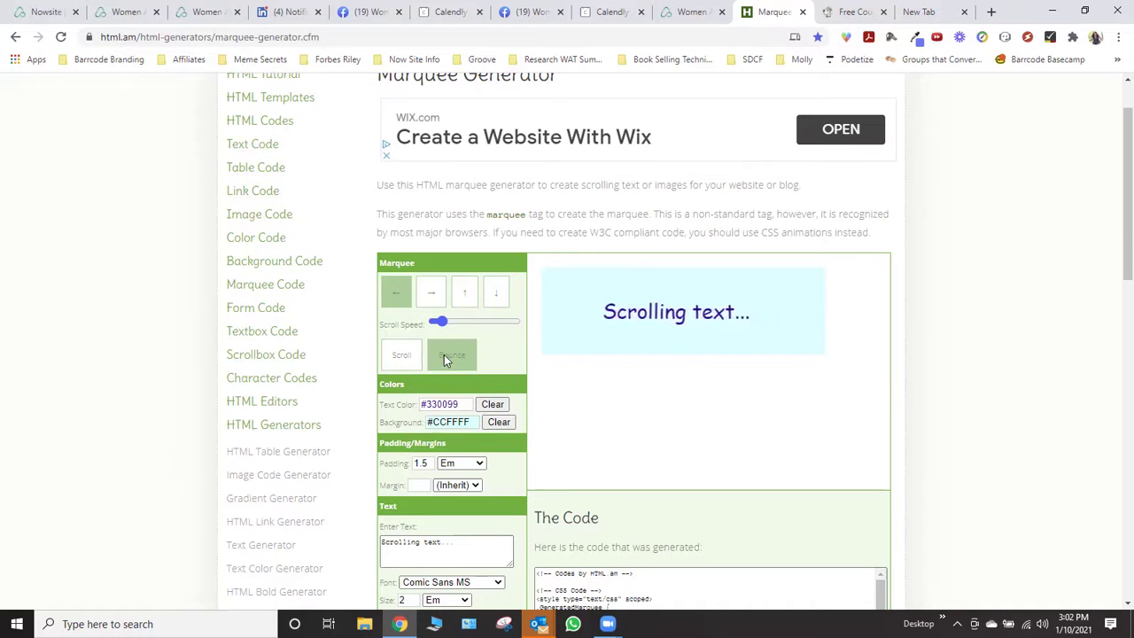
left_click(403, 355)
Try the marquee's right and down directions, set it to scroll upward and reduce its speed slightly more
left_click(432, 297)
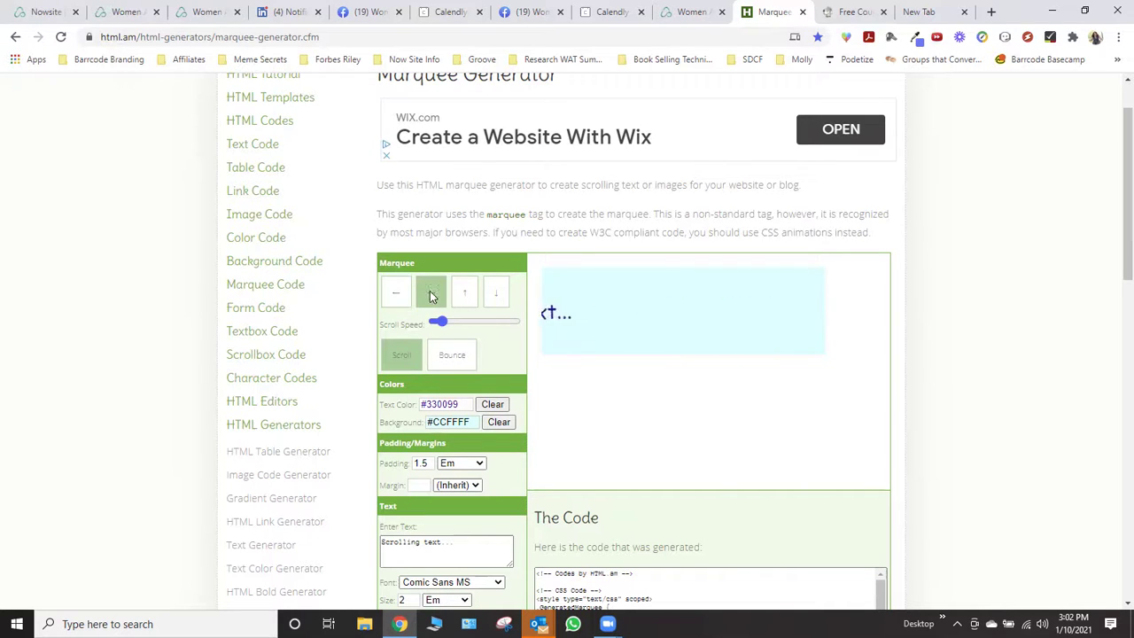
left_click(470, 300)
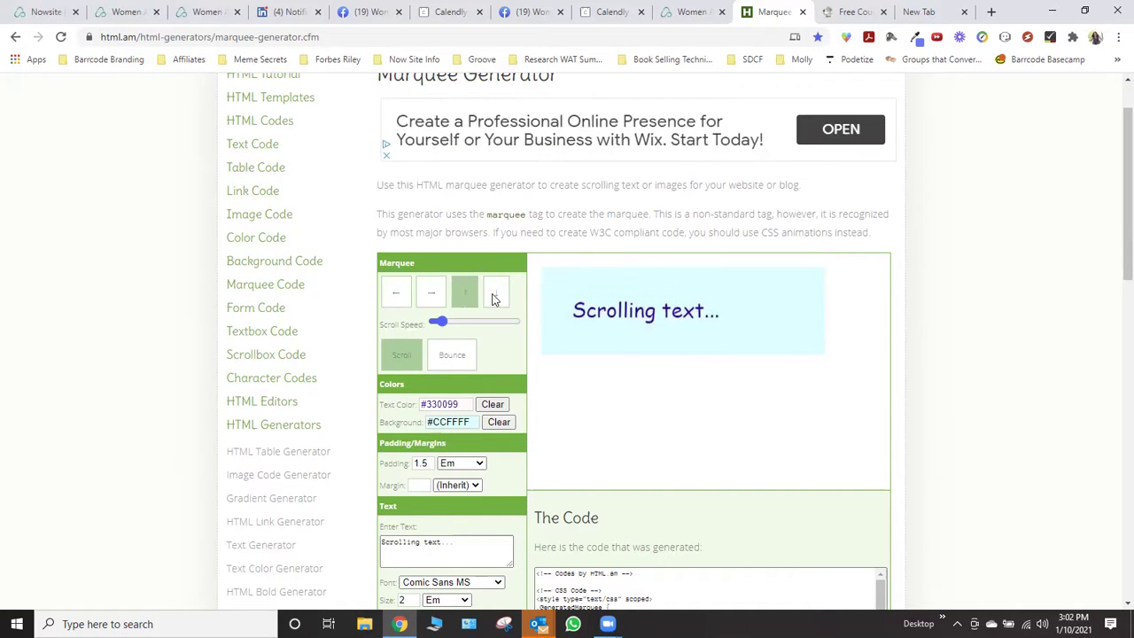
left_click(495, 295)
left_click(461, 298)
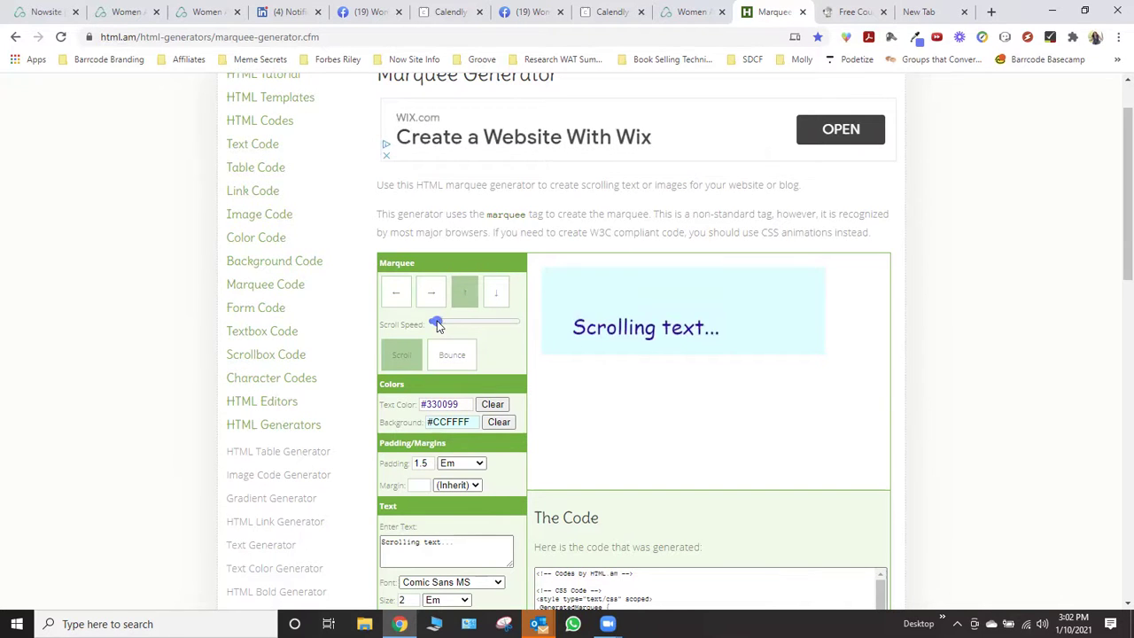
left_click_drag(437, 326, 434, 328)
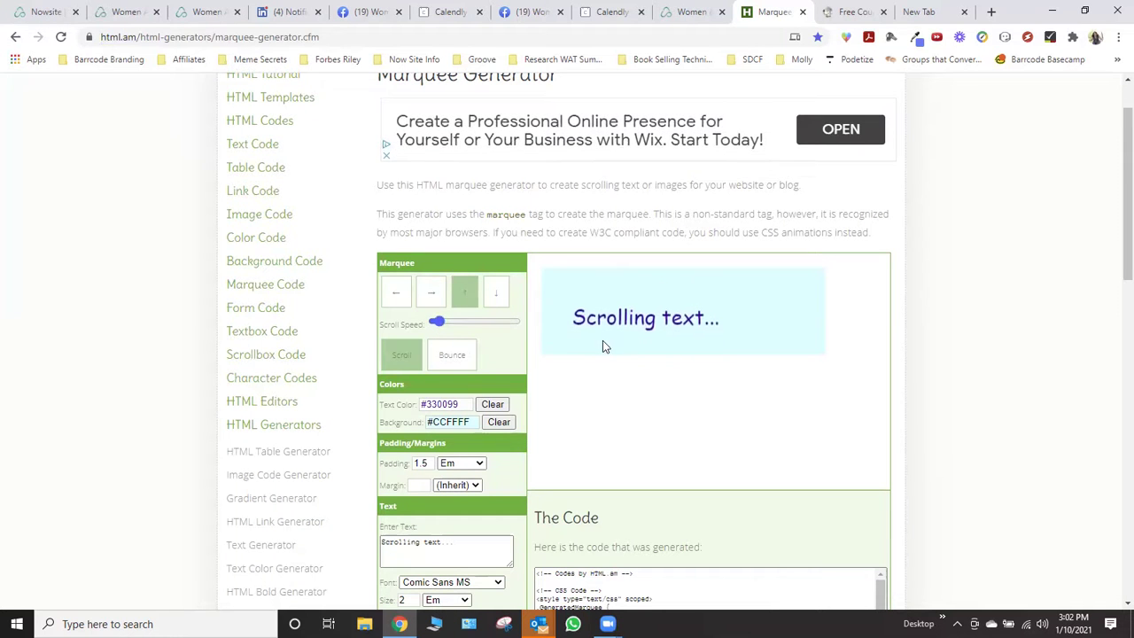
Replace the marquee's sample text with "Our events are fun, uplifting, and inspirational."
scroll(640, 374, "down", 1)
scroll(641, 374, "down", 2)
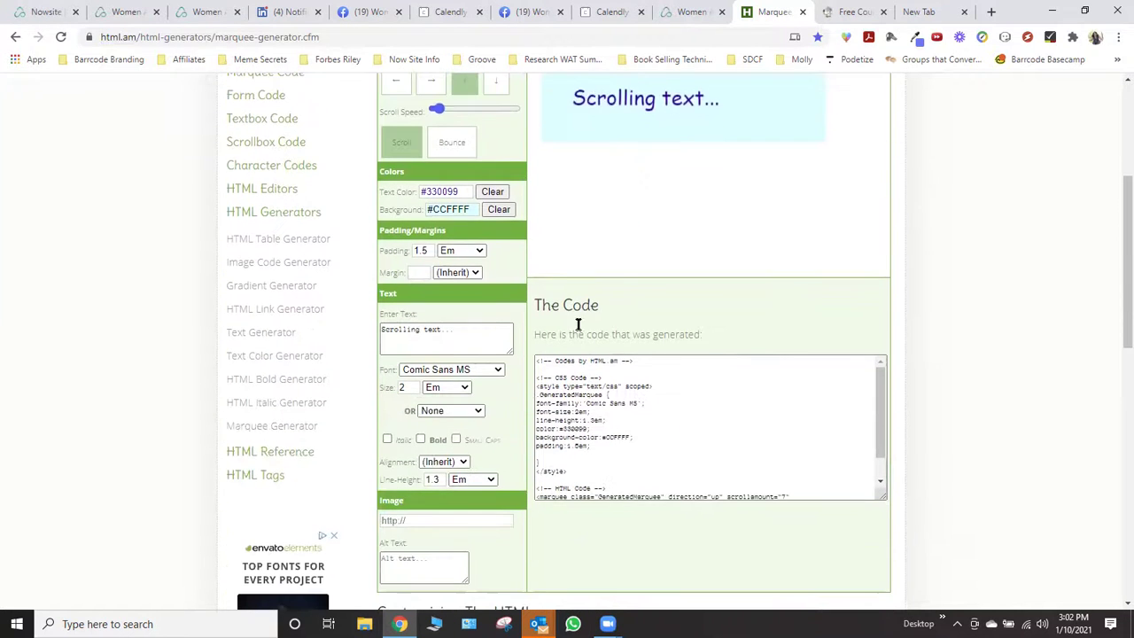
left_click(474, 341)
triple_click(411, 334)
type("POurOur")
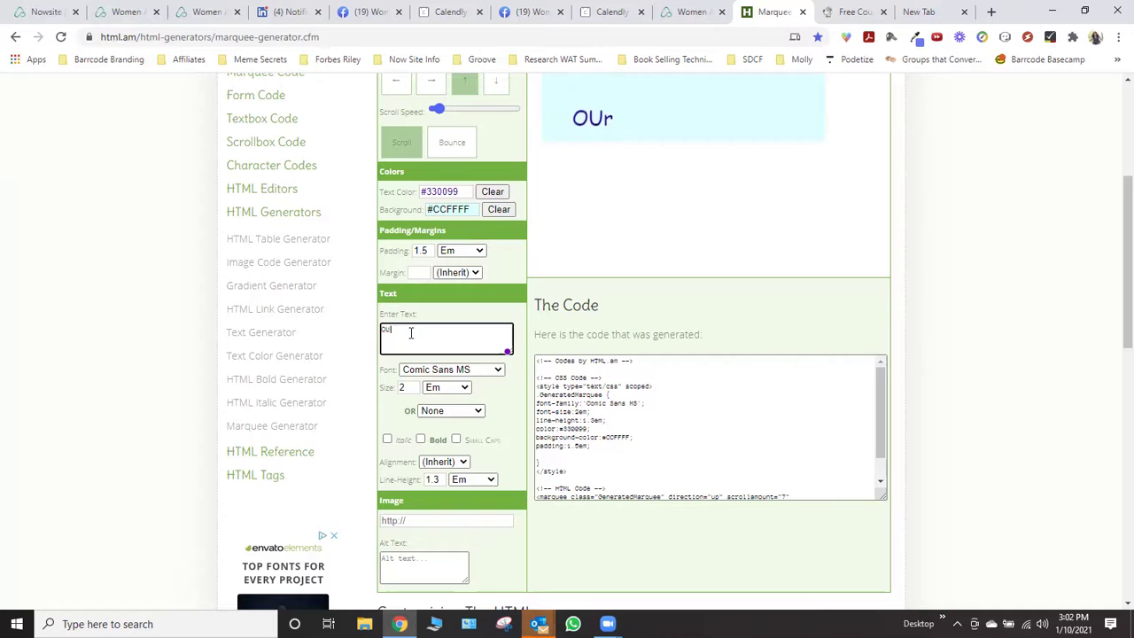
type(" events are fun, uplifting")
type(" and")
key("ctrl+shift+Left")
key("ctrl+shift+Left")
type("uplifting, and i")
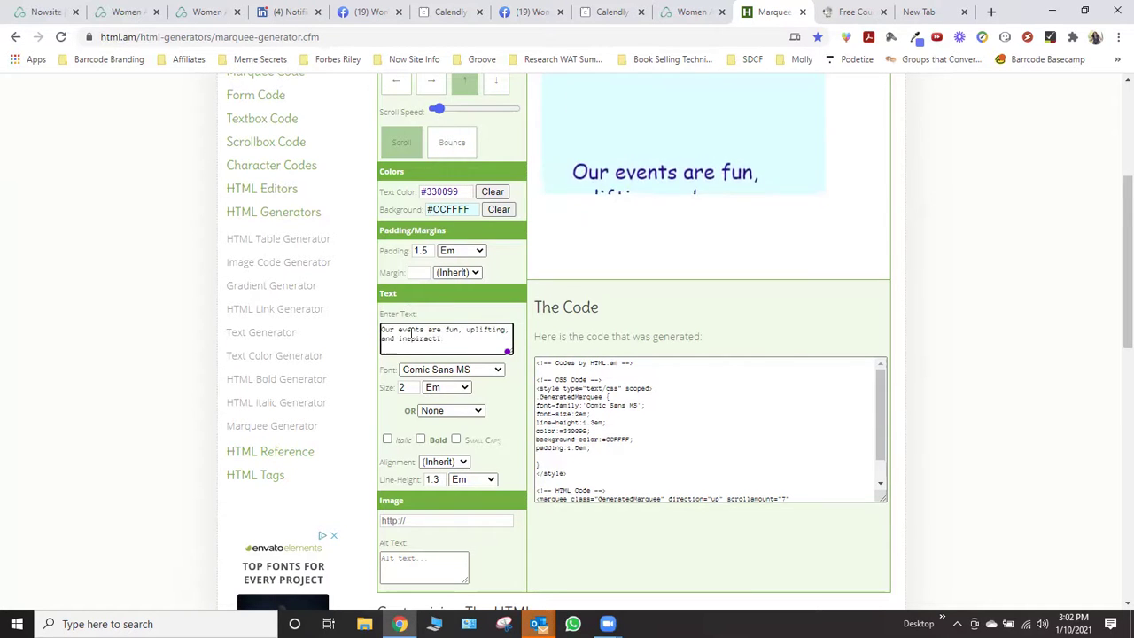
type("nspirational!")
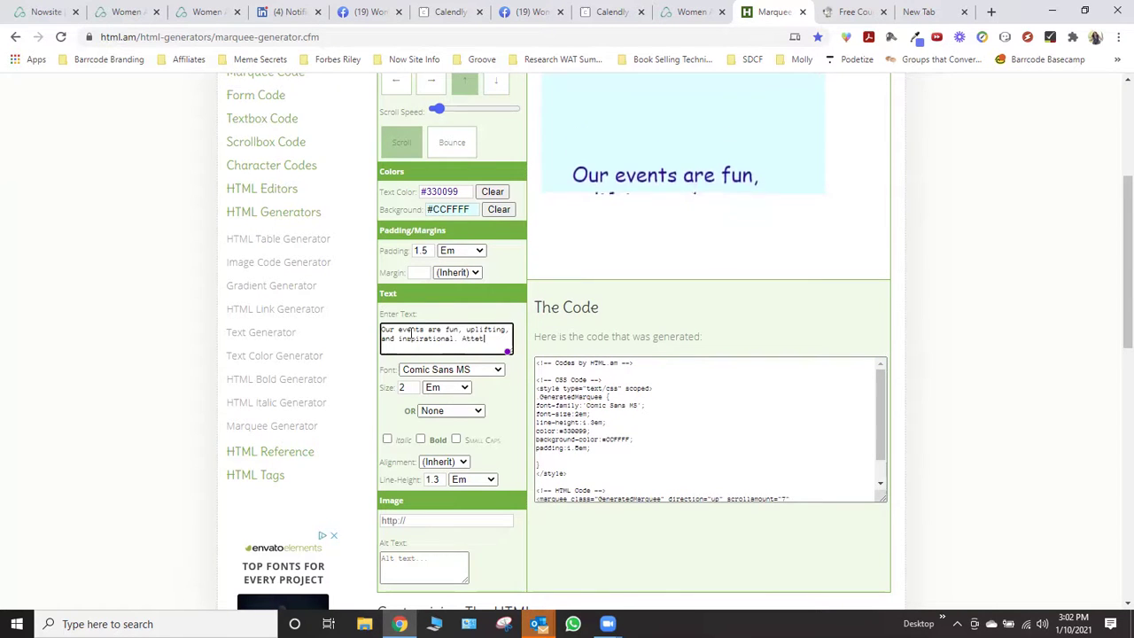
Extend the marquee text with "Attend one or attend all. Sign up today." and check the preview
key("BackSpace")
key("BackSpace")
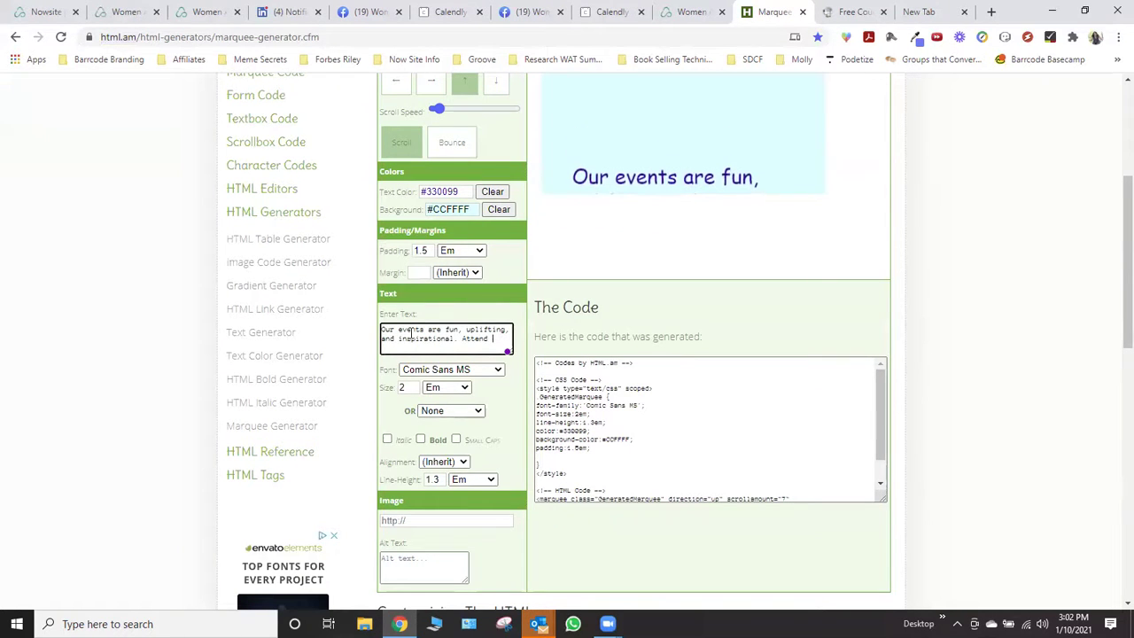
type("one or attend all")
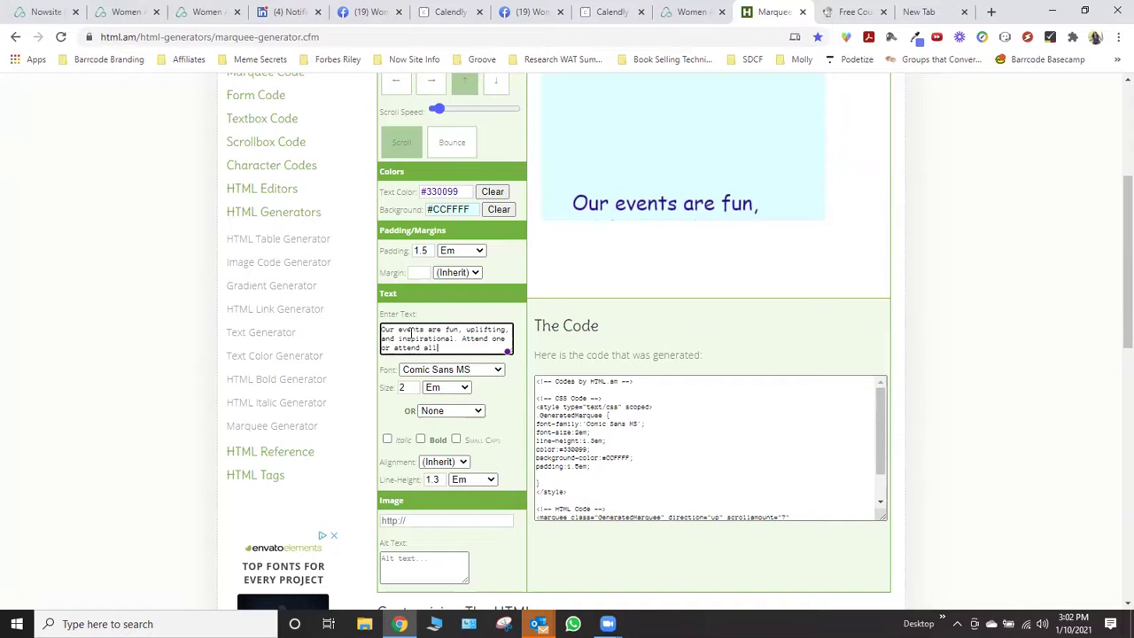
type(" up today")
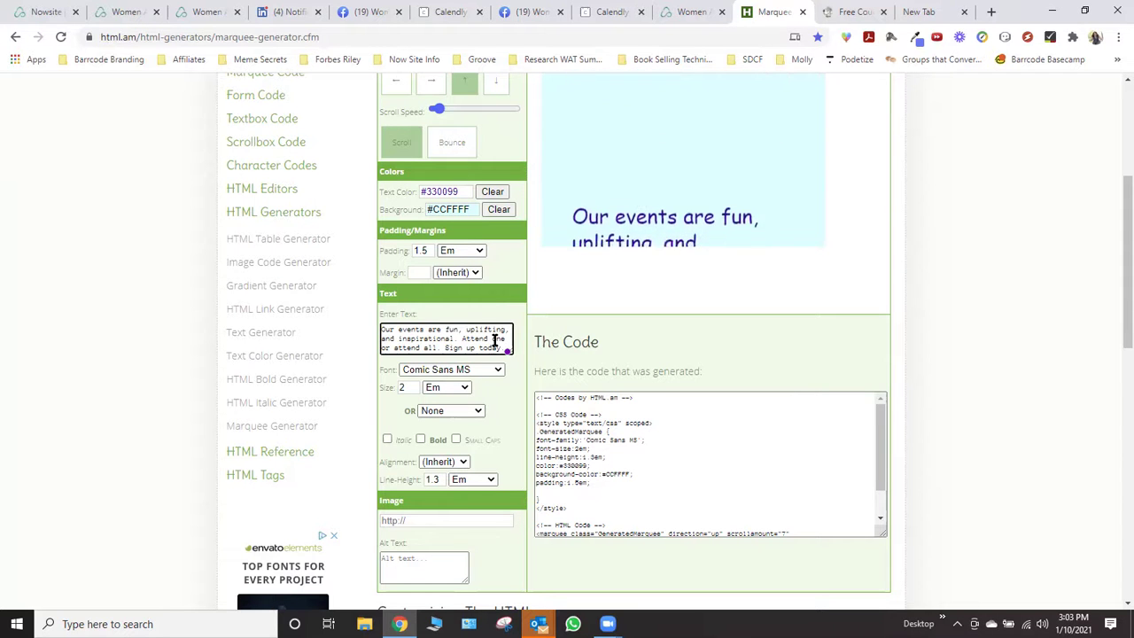
scroll(488, 282, "up", 3)
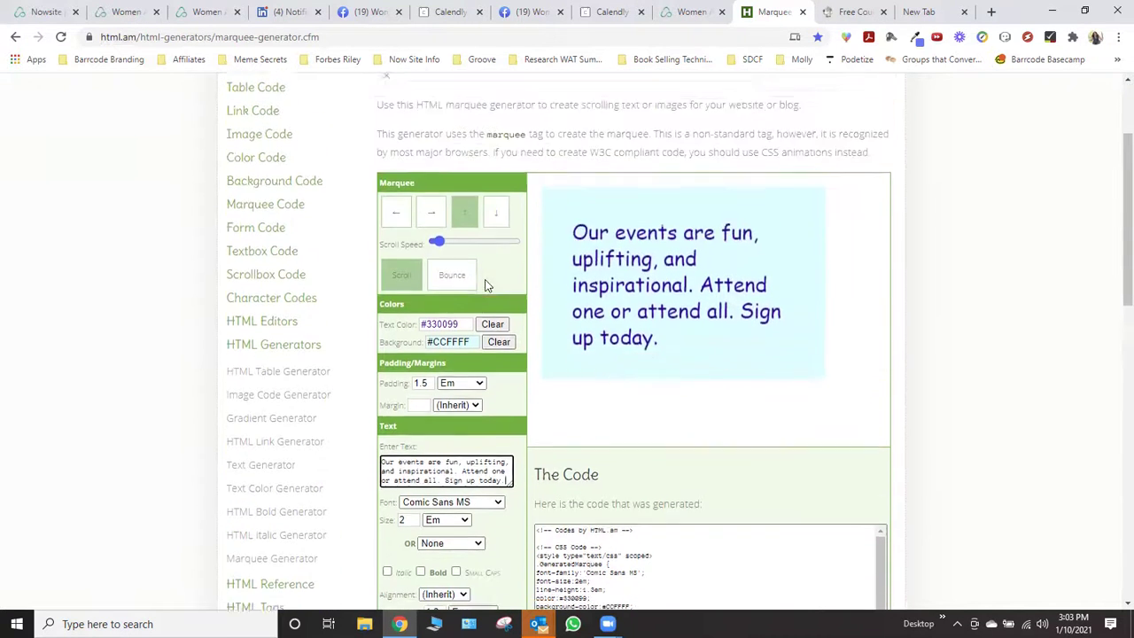
scroll(488, 289, "down", 3)
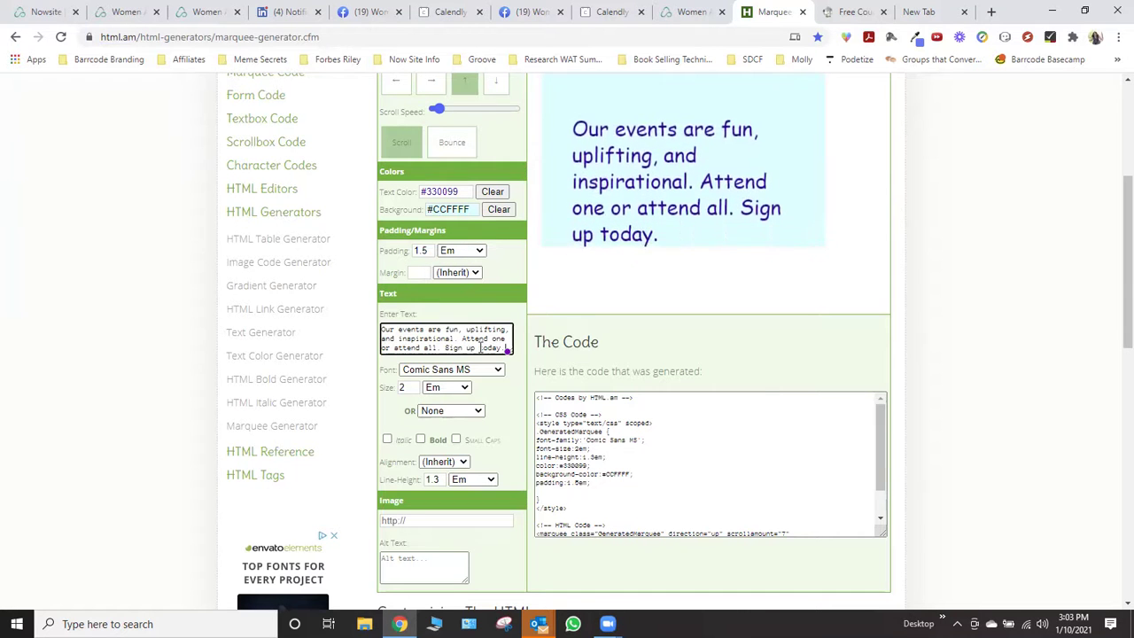
Set the marquee text size to 3 Em and make the text bold
scroll(424, 343, "down", 2)
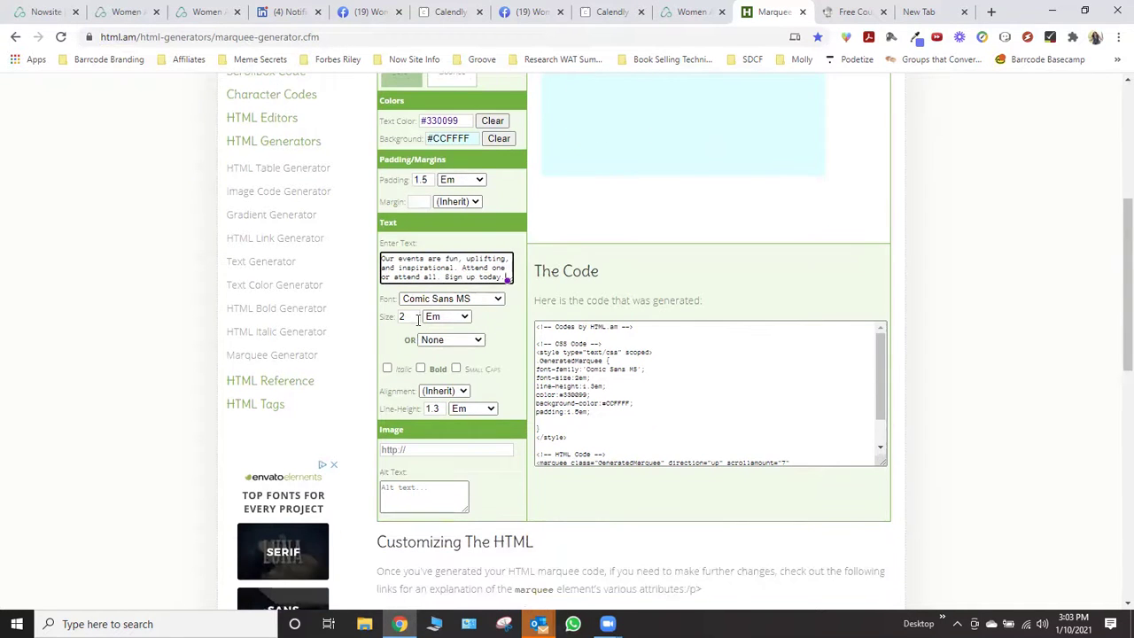
double_click(403, 317)
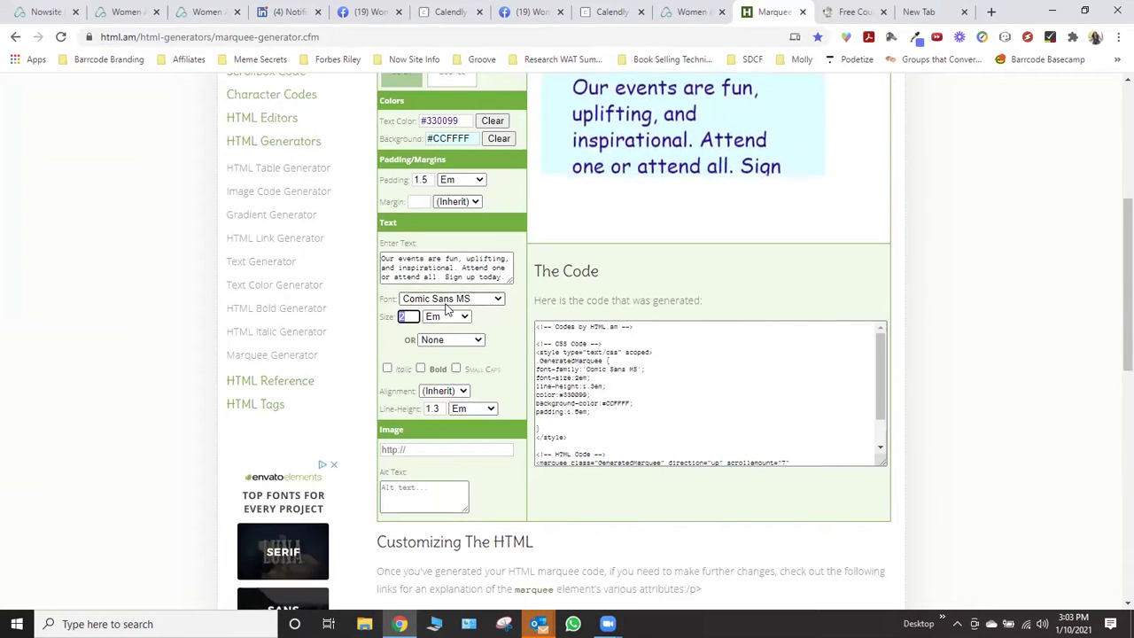
type("3")
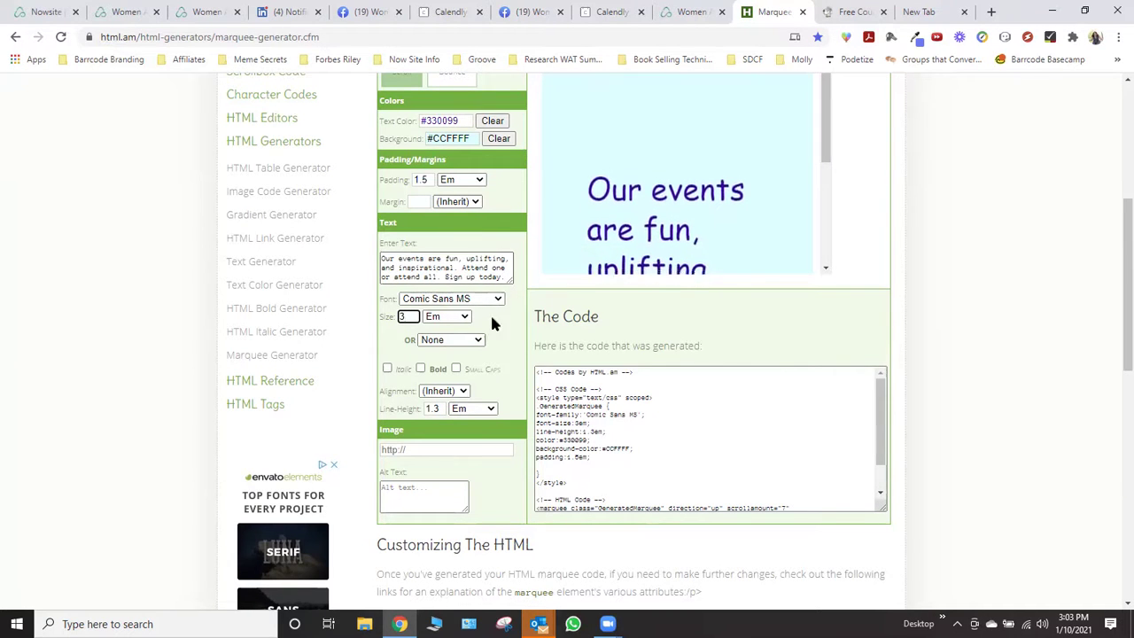
left_click(421, 368)
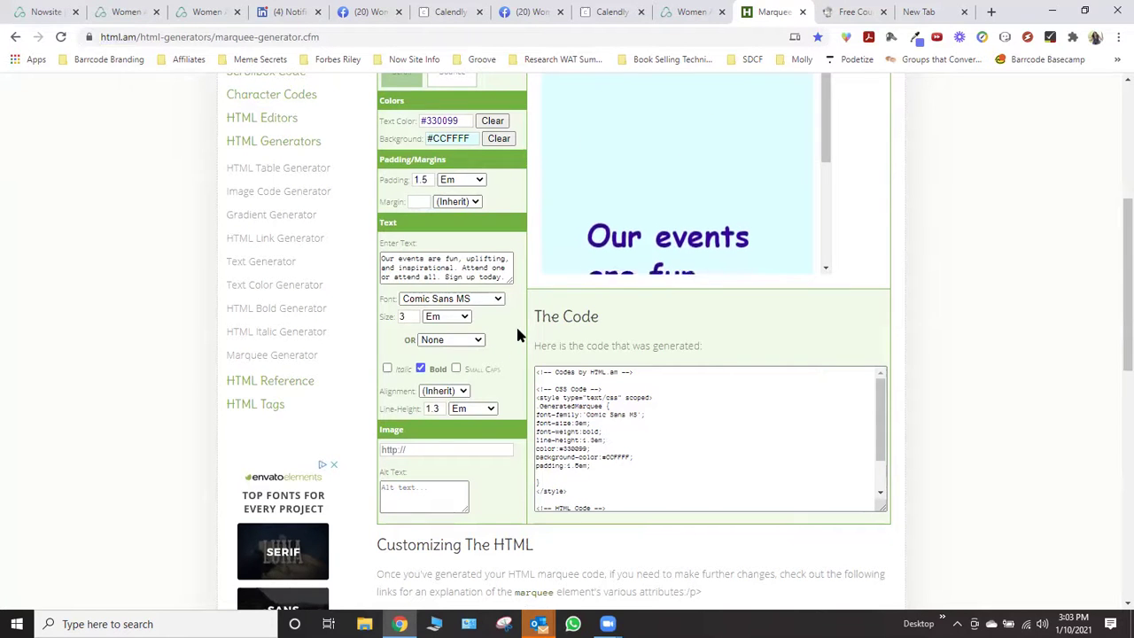
Try the small caps style on the marquee text
left_click(474, 370)
scroll(487, 370, "down", 1)
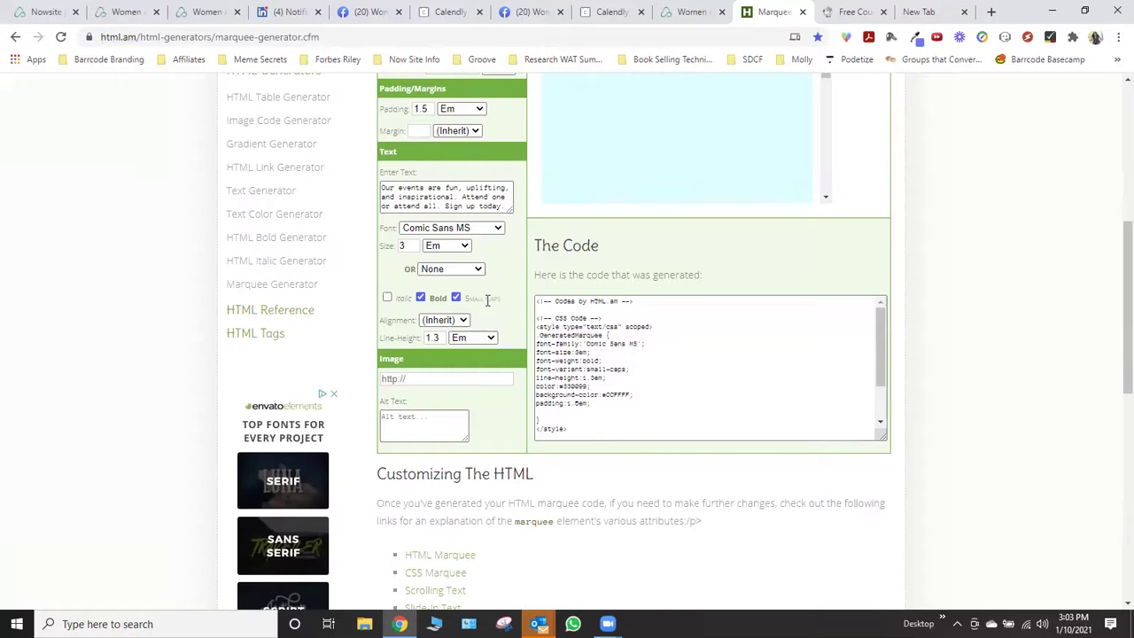
left_click(485, 297)
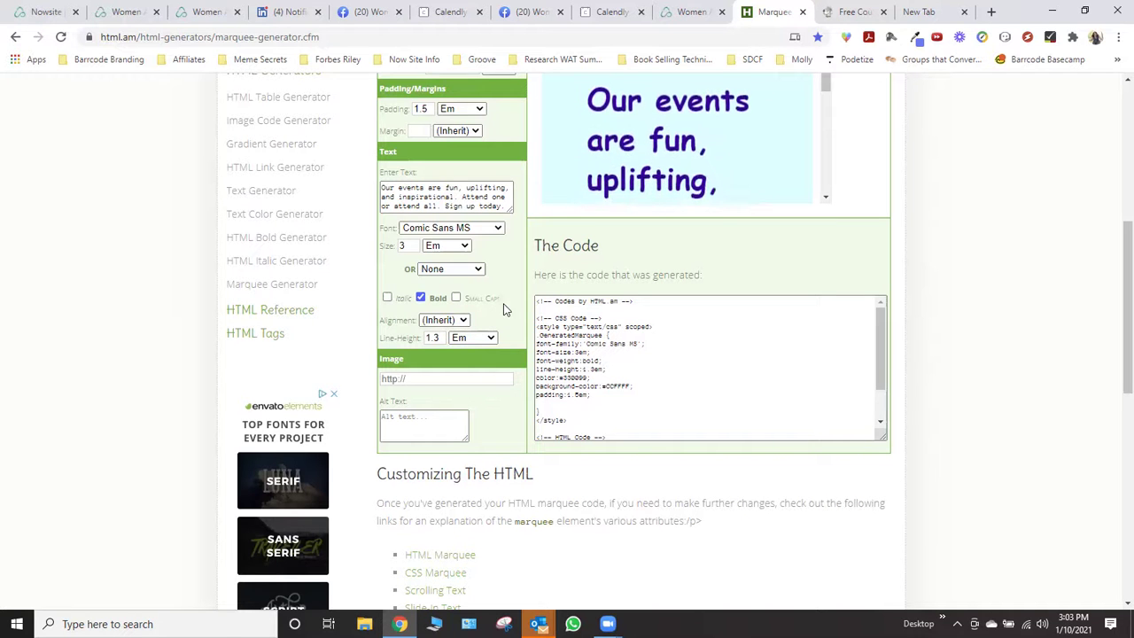
Set the marquee's text color to #0b77be
scroll(504, 309, "down", 1)
scroll(503, 307, "up", 3)
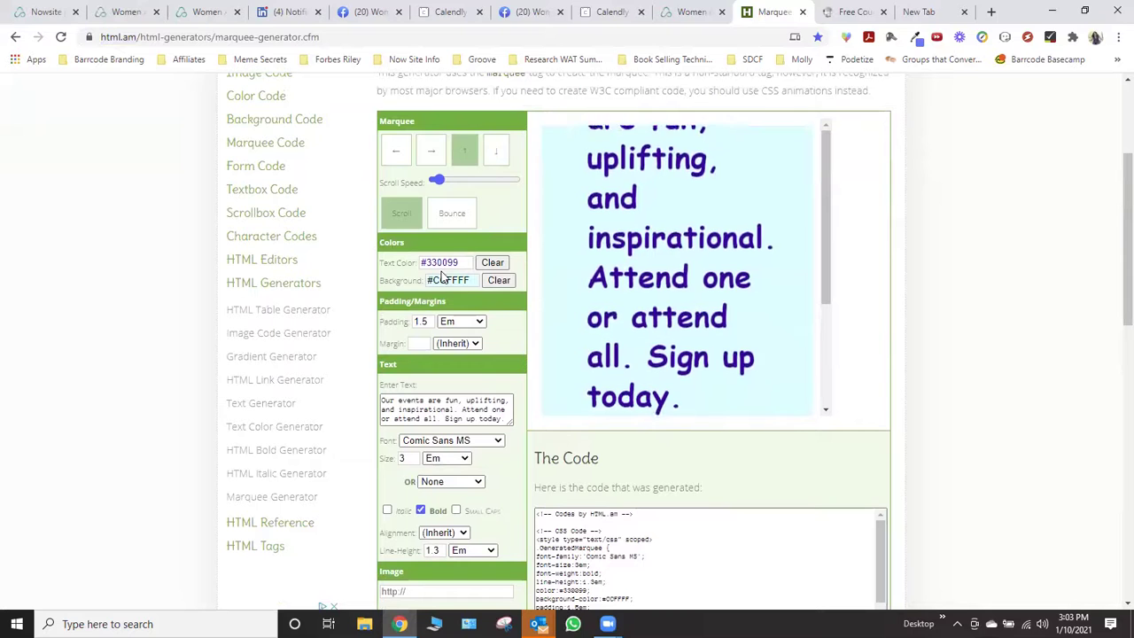
left_click(440, 262)
left_click(440, 262)
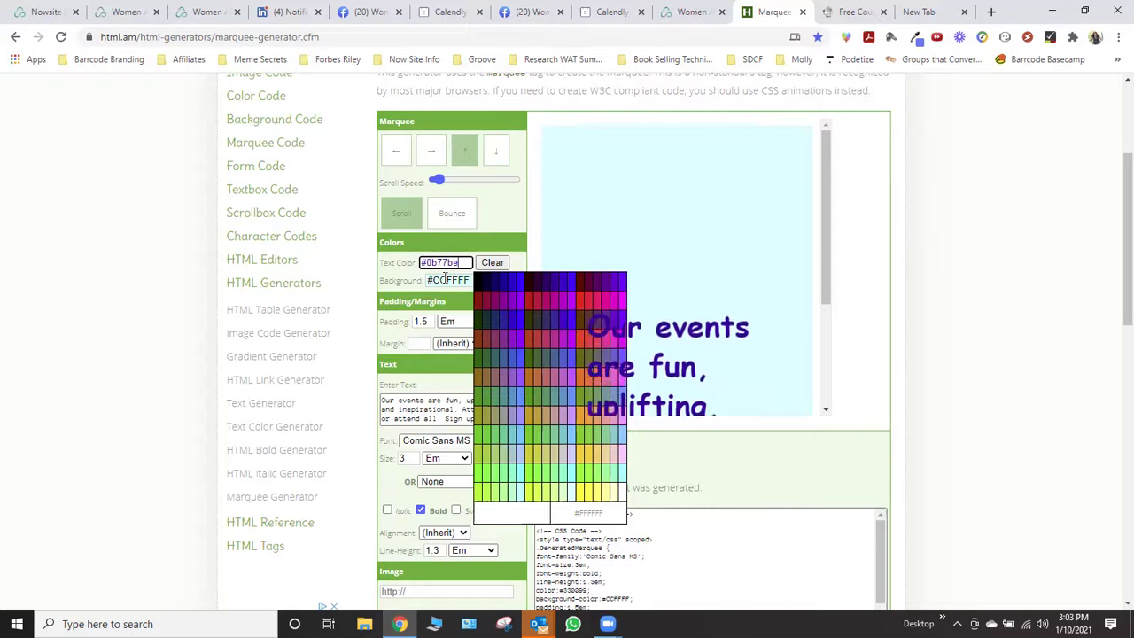
Try to change the marquee's background color to #ffffff
left_click(454, 280)
left_click(453, 280)
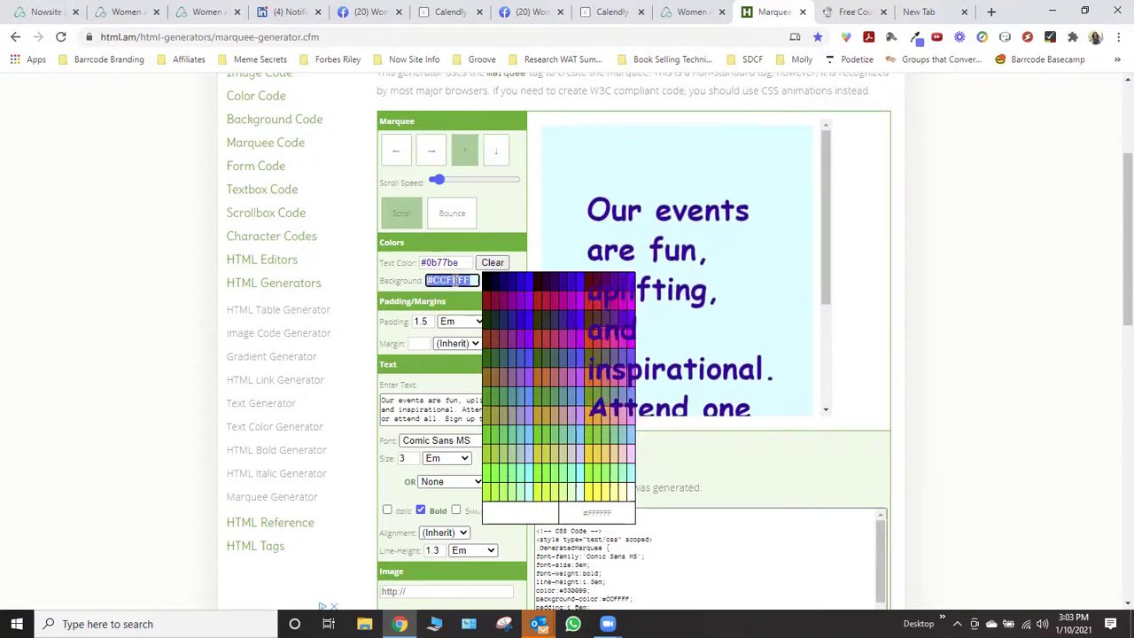
type("#fff")
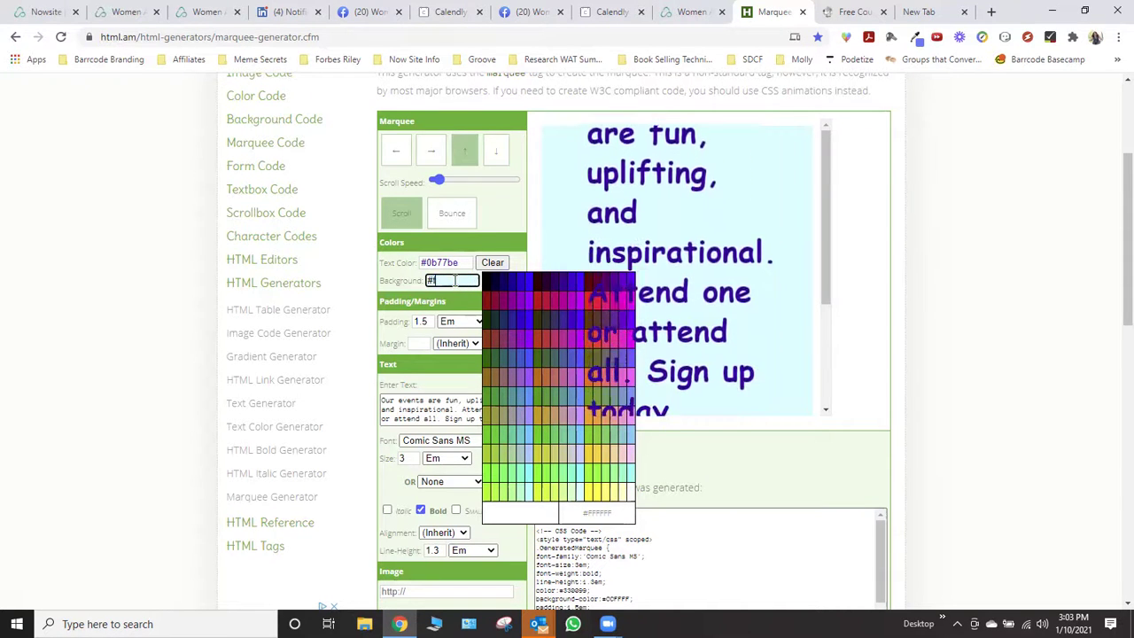
type("fff")
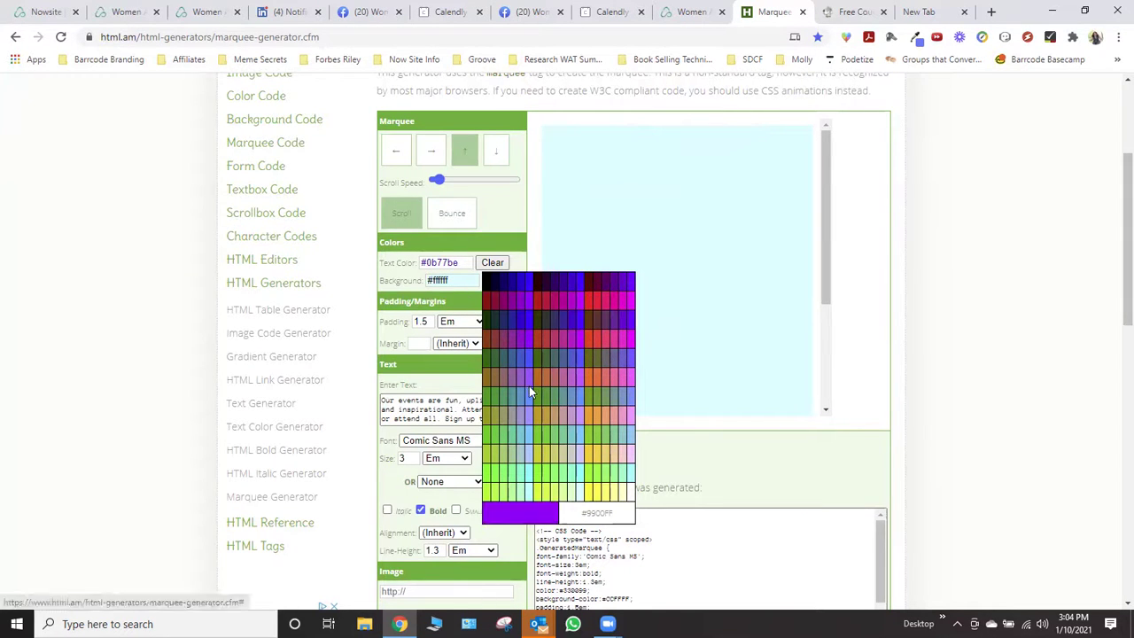
left_click(453, 279)
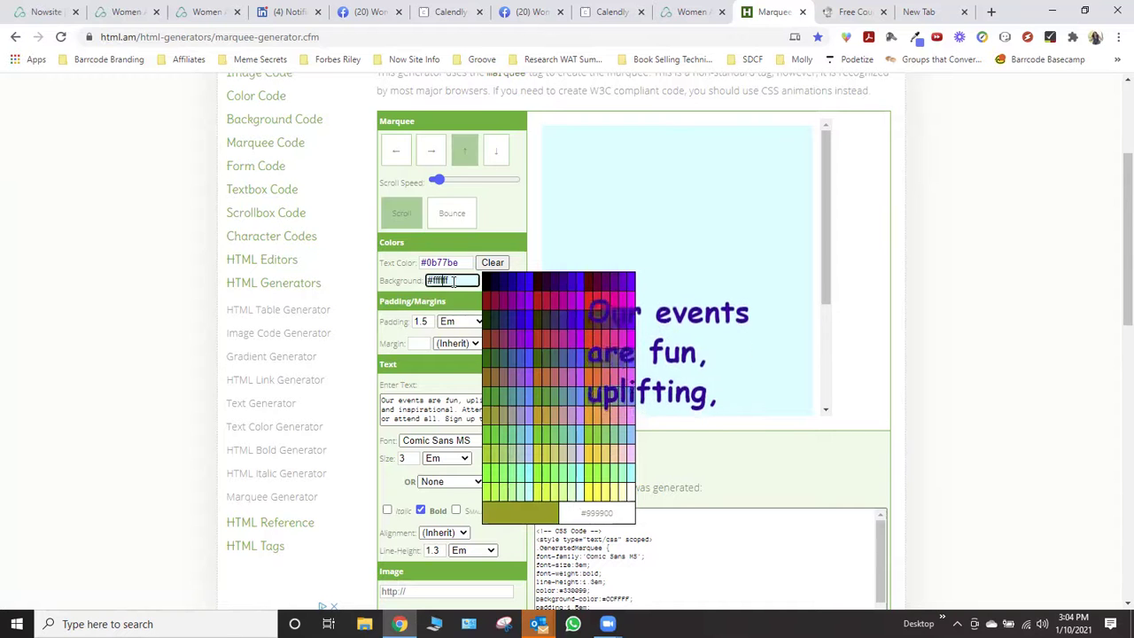
type("#ffffff")
left_click(510, 281)
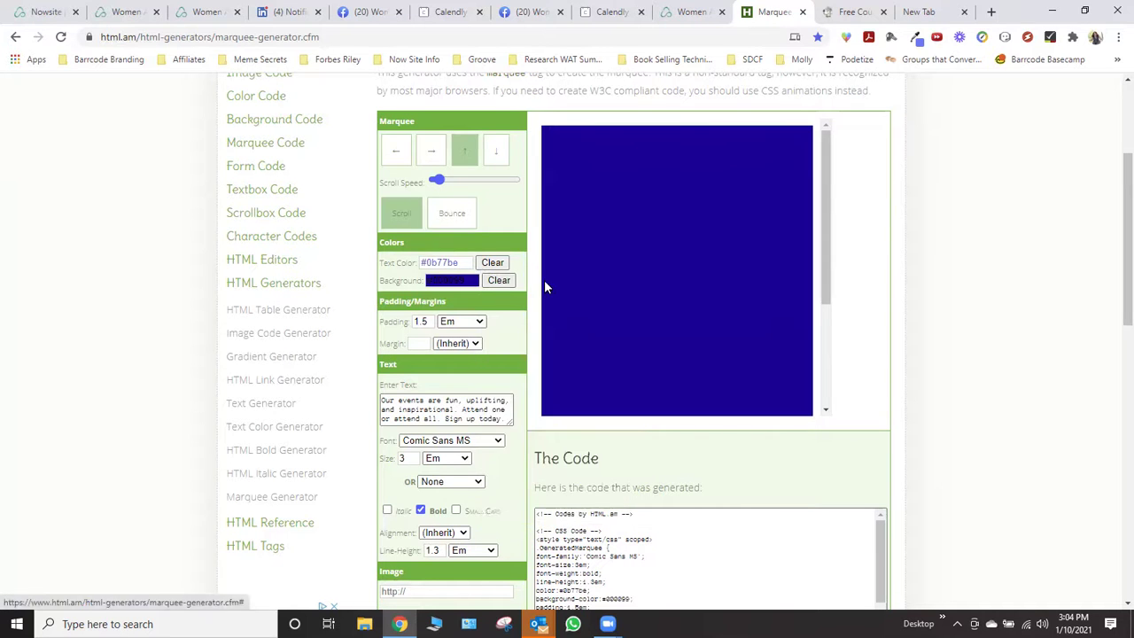
Clear the marquee's background color and enter #ffffff in its place
left_click(457, 280)
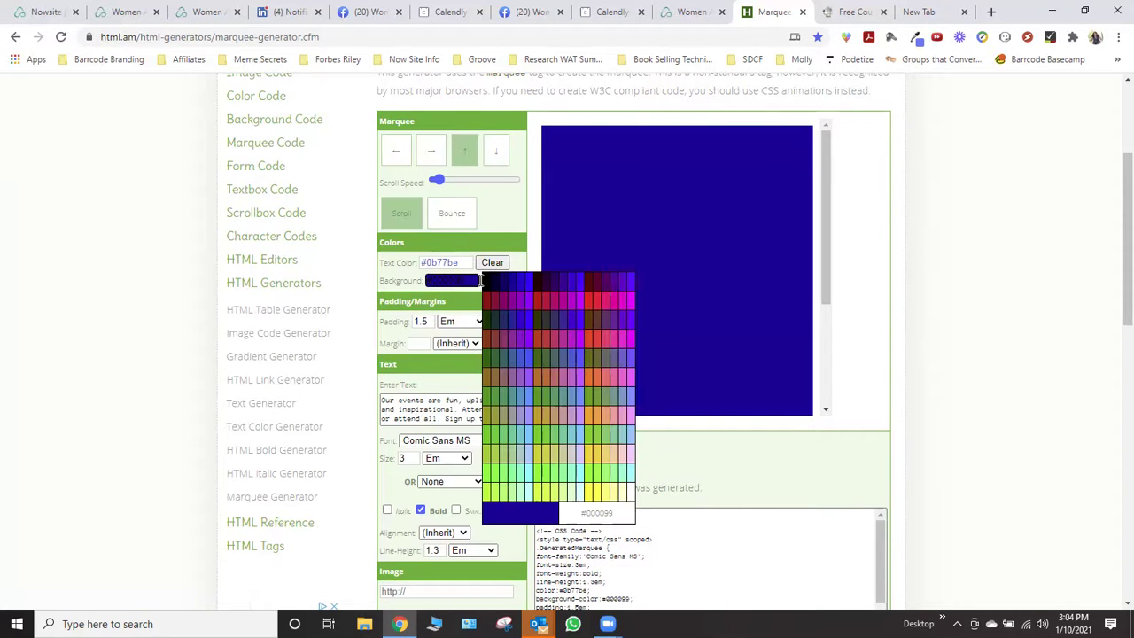
left_click(580, 501)
left_click(499, 280)
left_click(445, 280)
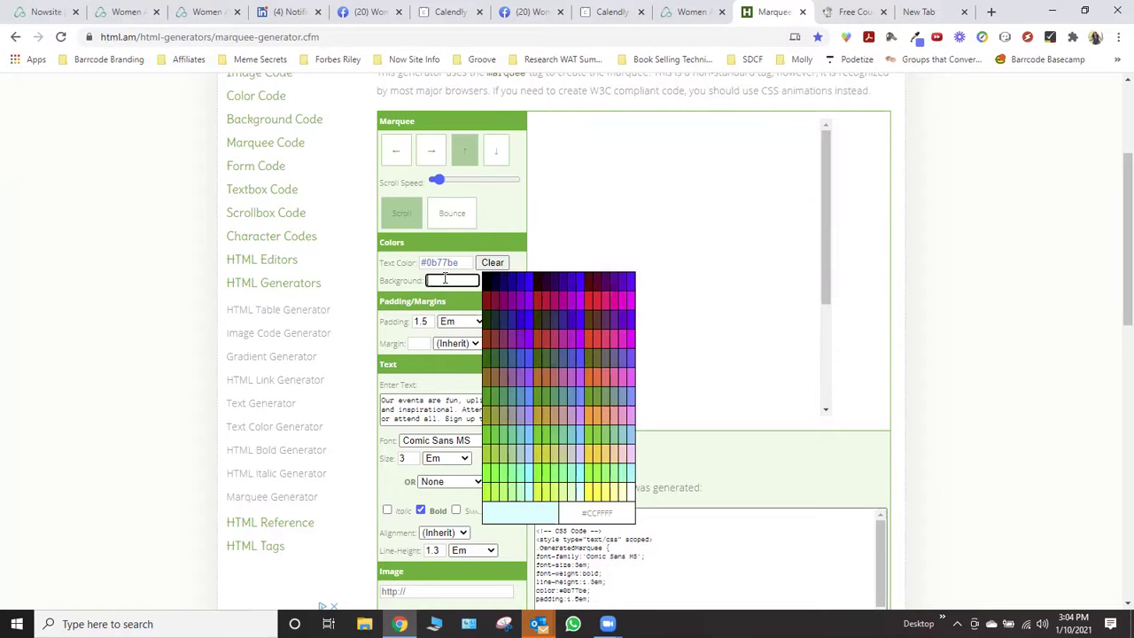
type("#ff")
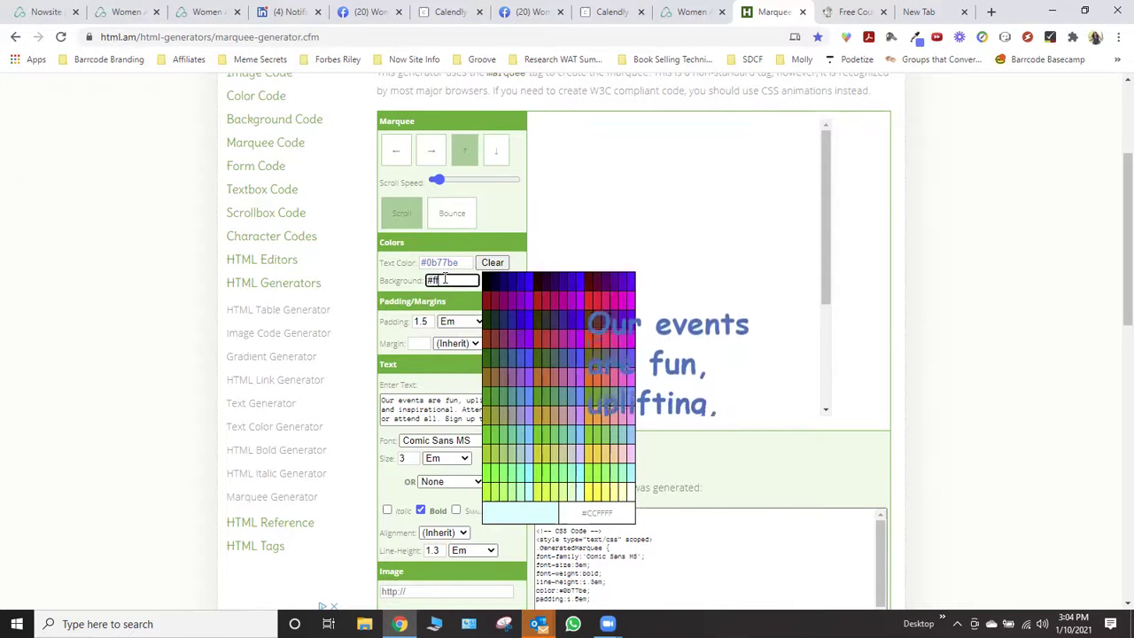
type("ffff")
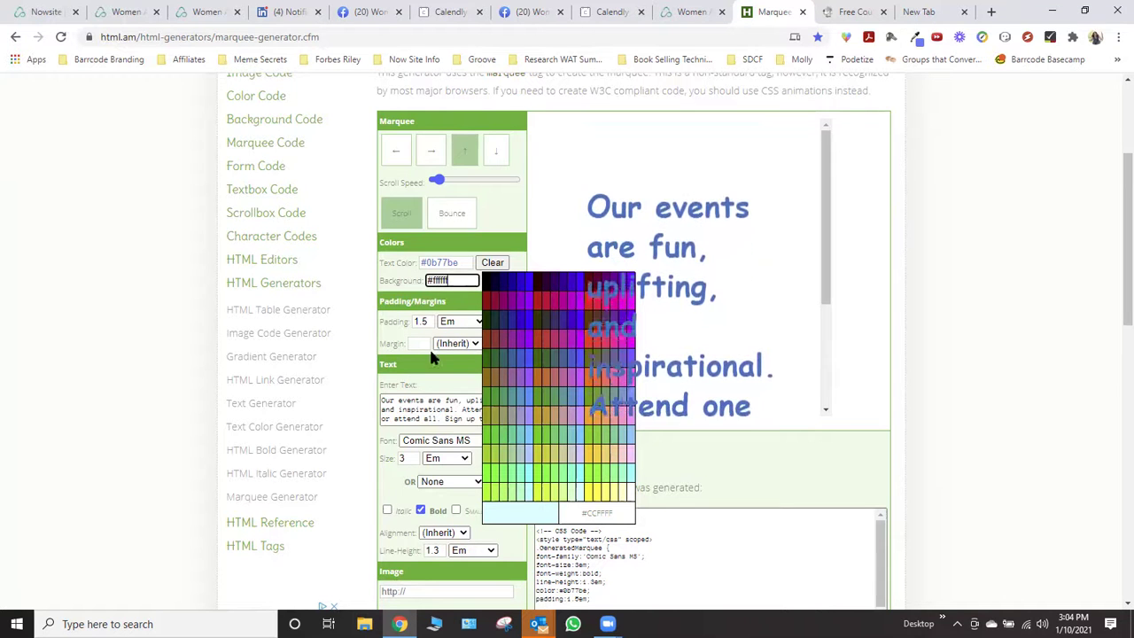
left_click(617, 564)
left_click(616, 565)
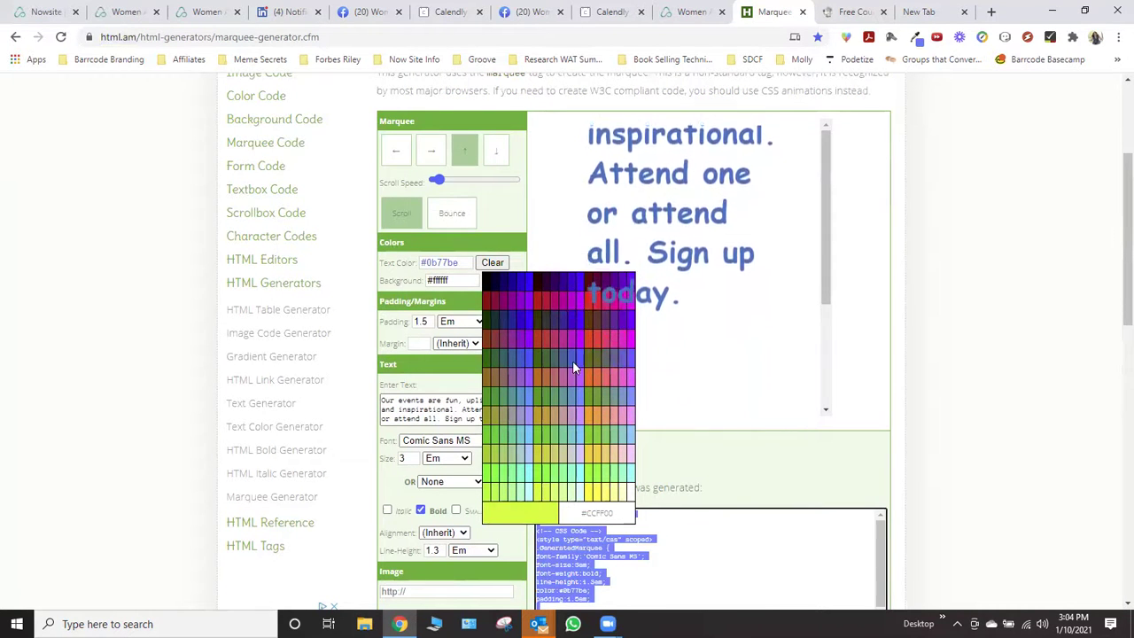
left_click(718, 324)
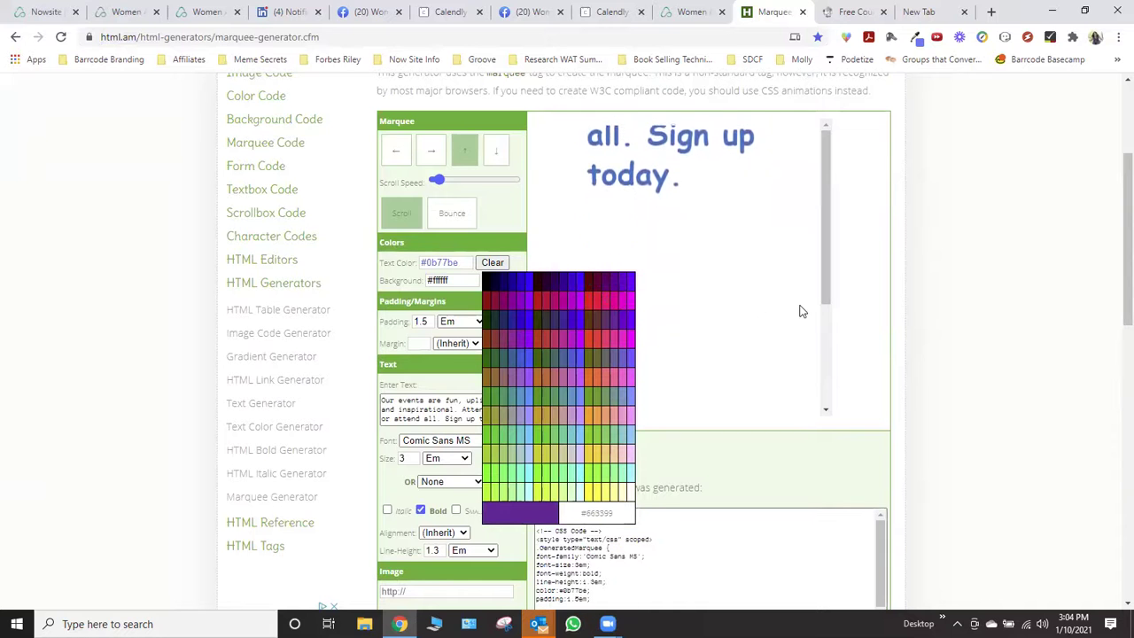
Check the rest of the marquee preview and copy all of the generated marquee code
left_click_drag(823, 301, 827, 403)
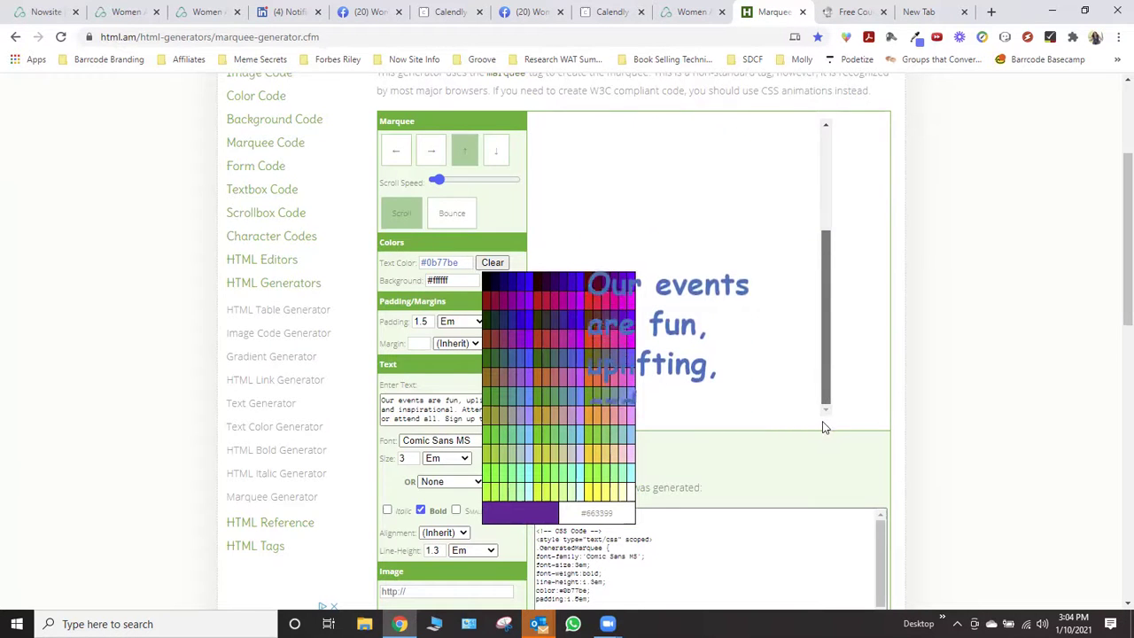
scroll(756, 319, "down", 4)
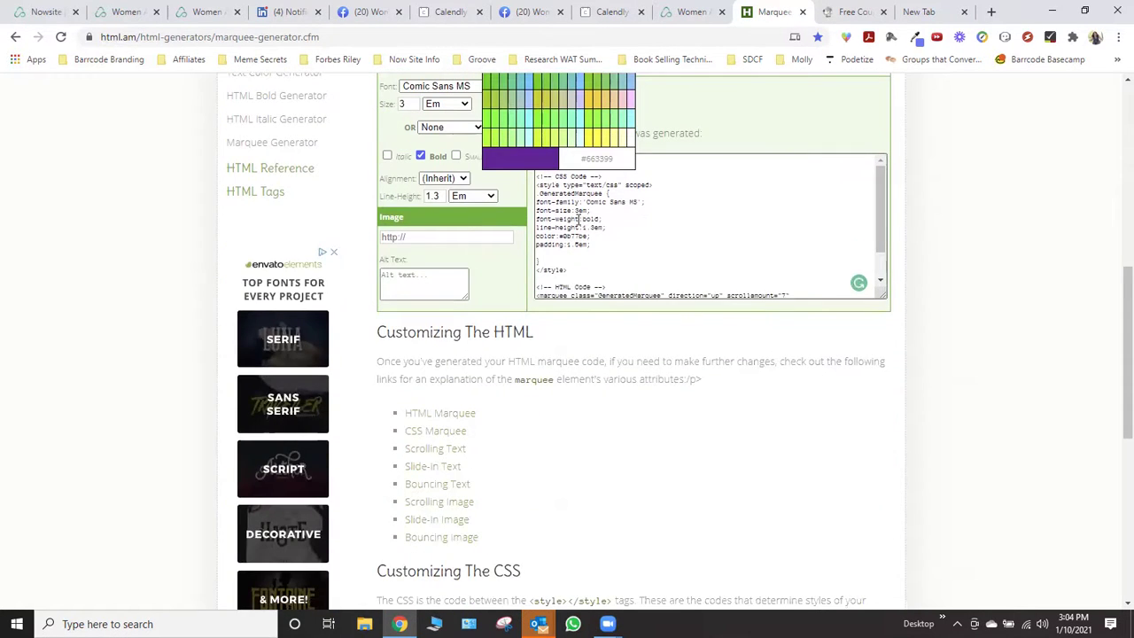
left_click(579, 219)
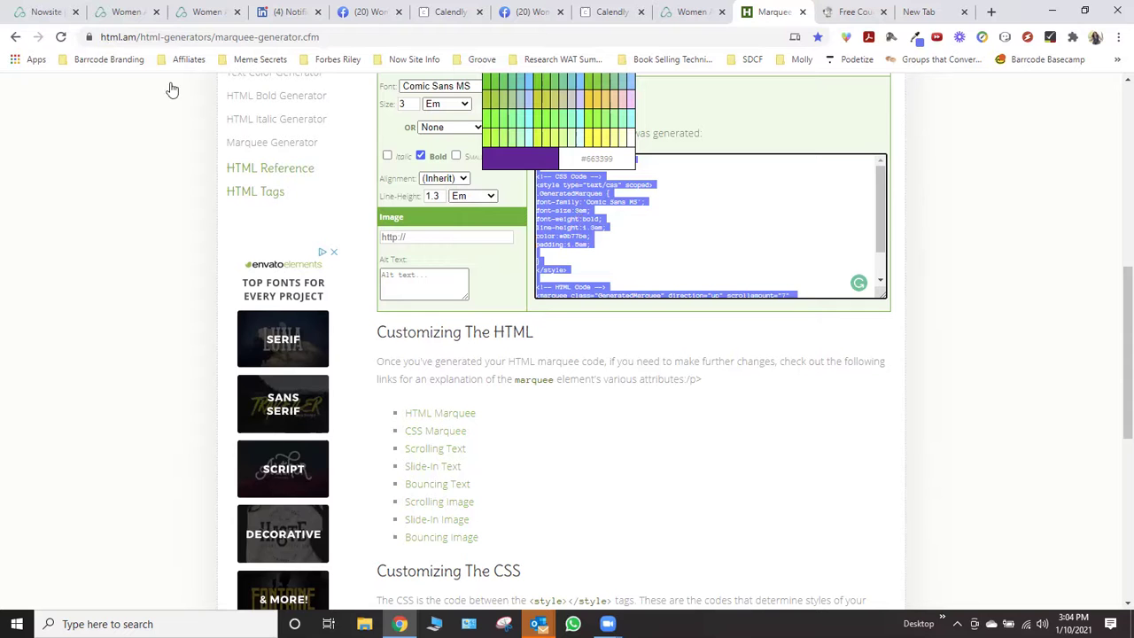
Switch to the Nowsite website builder and add a content section with default settings above the countdown timer
left_click(33, 18)
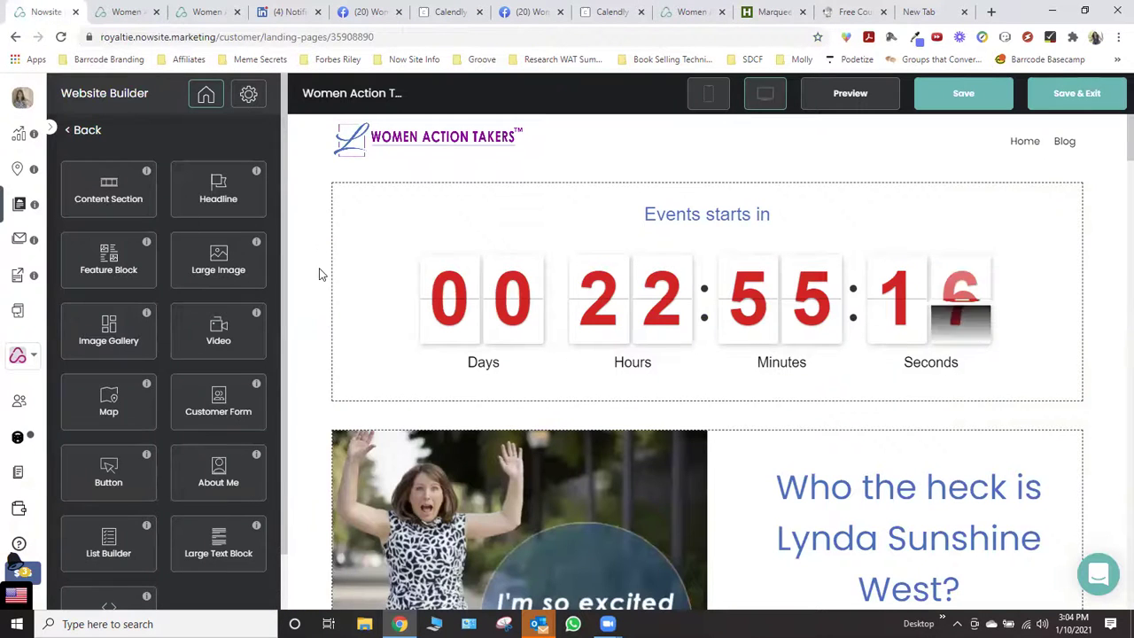
left_click_drag(111, 194, 355, 202)
left_click_drag(369, 202, 396, 205)
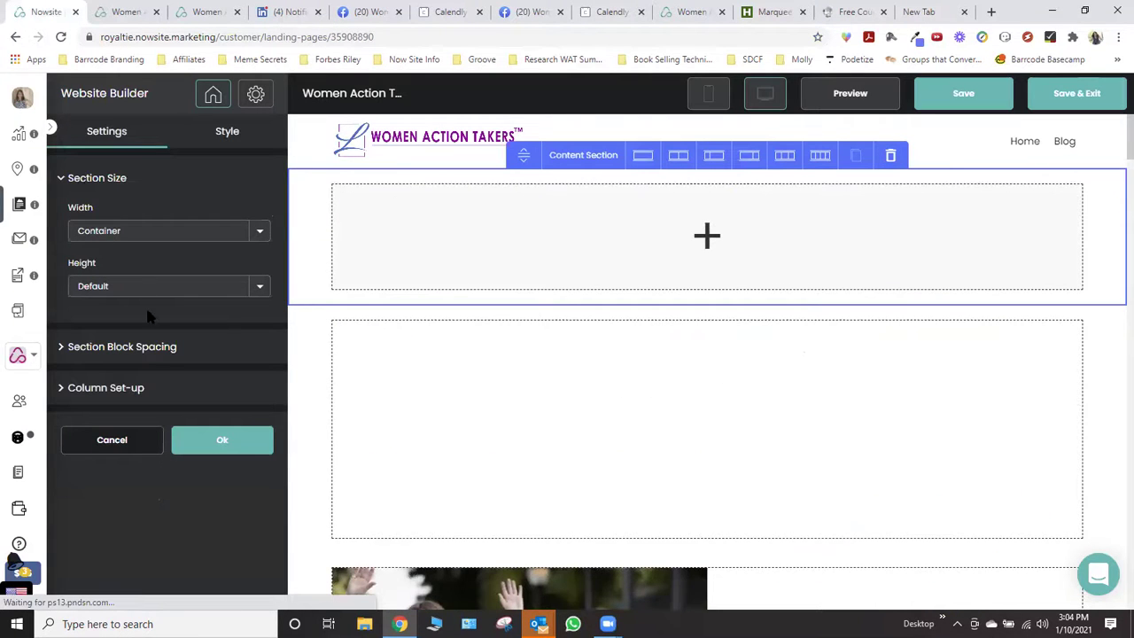
left_click(205, 441)
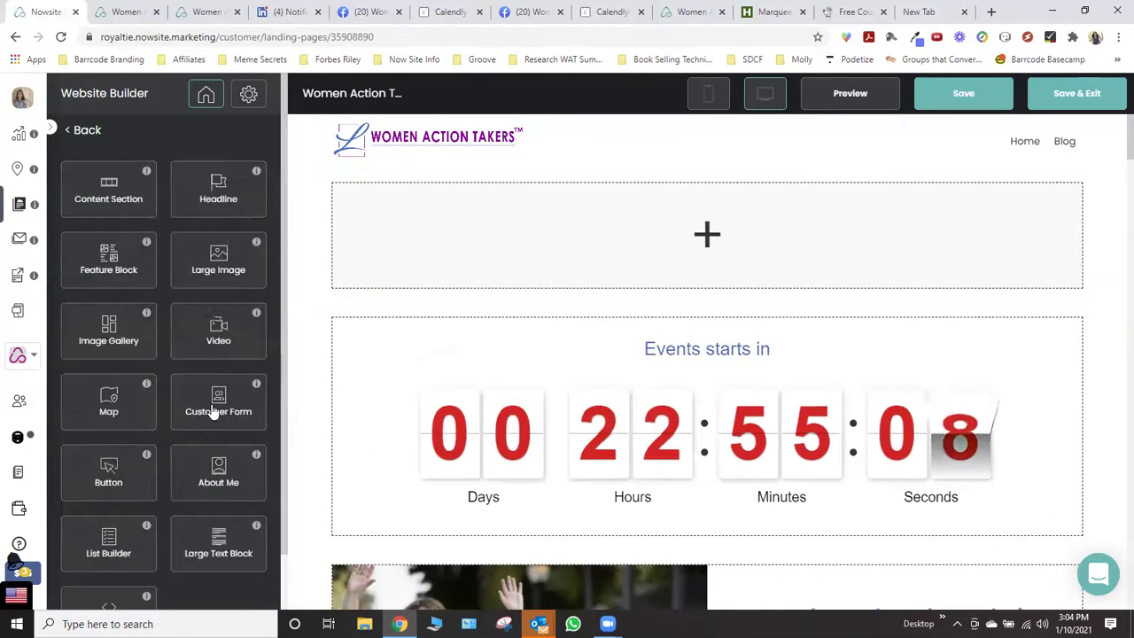
Add a code snippet containing the copied marquee code to the new empty section and save the page
scroll(98, 450, "down", 1)
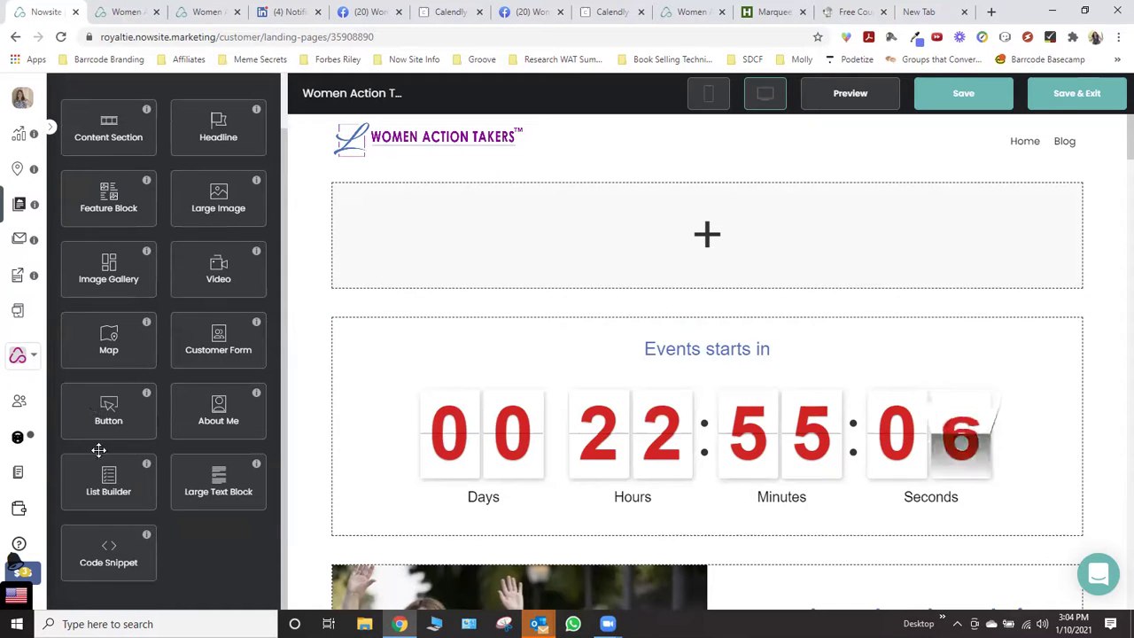
left_click_drag(300, 398, 690, 283)
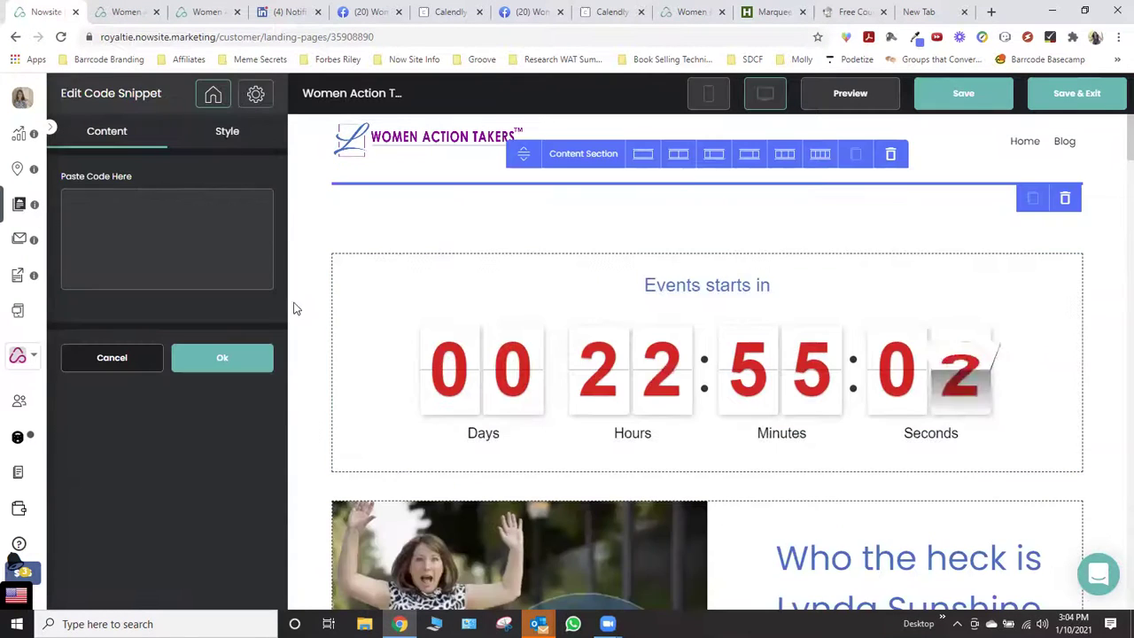
type("<marquee class=\"GeneratedMarquee\" direction=\"up\" scrollamount=\"7\" behavior=\"scroll\">Our events are fun, uplifting, and inspirational. Attend one or attend all. Sign up today.</marquee>")
left_click(221, 358)
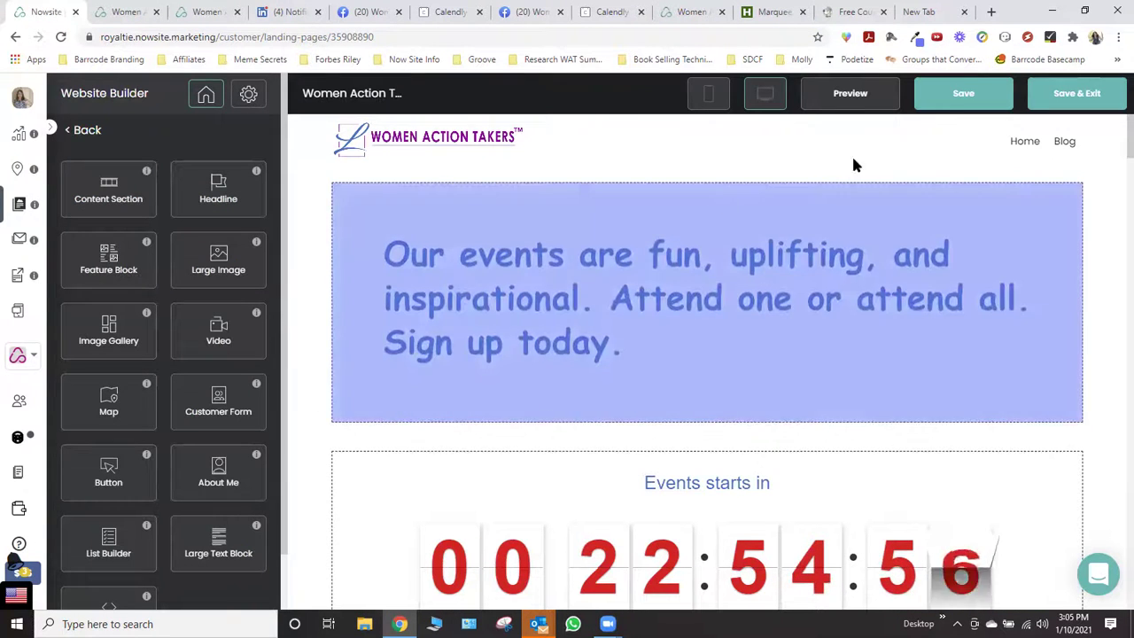
left_click(963, 93)
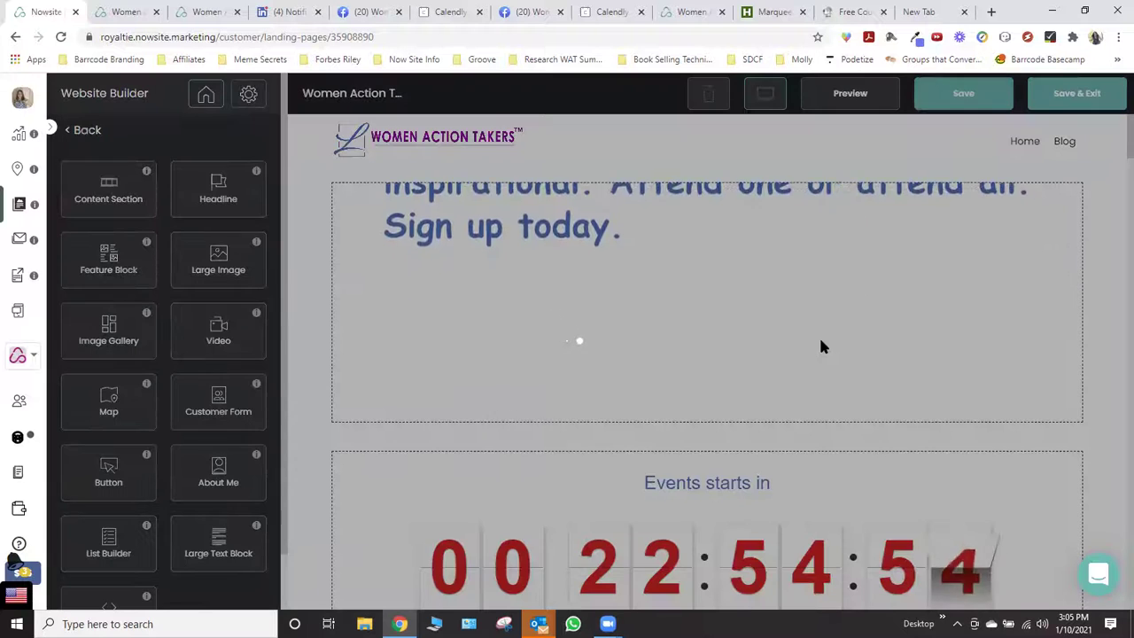